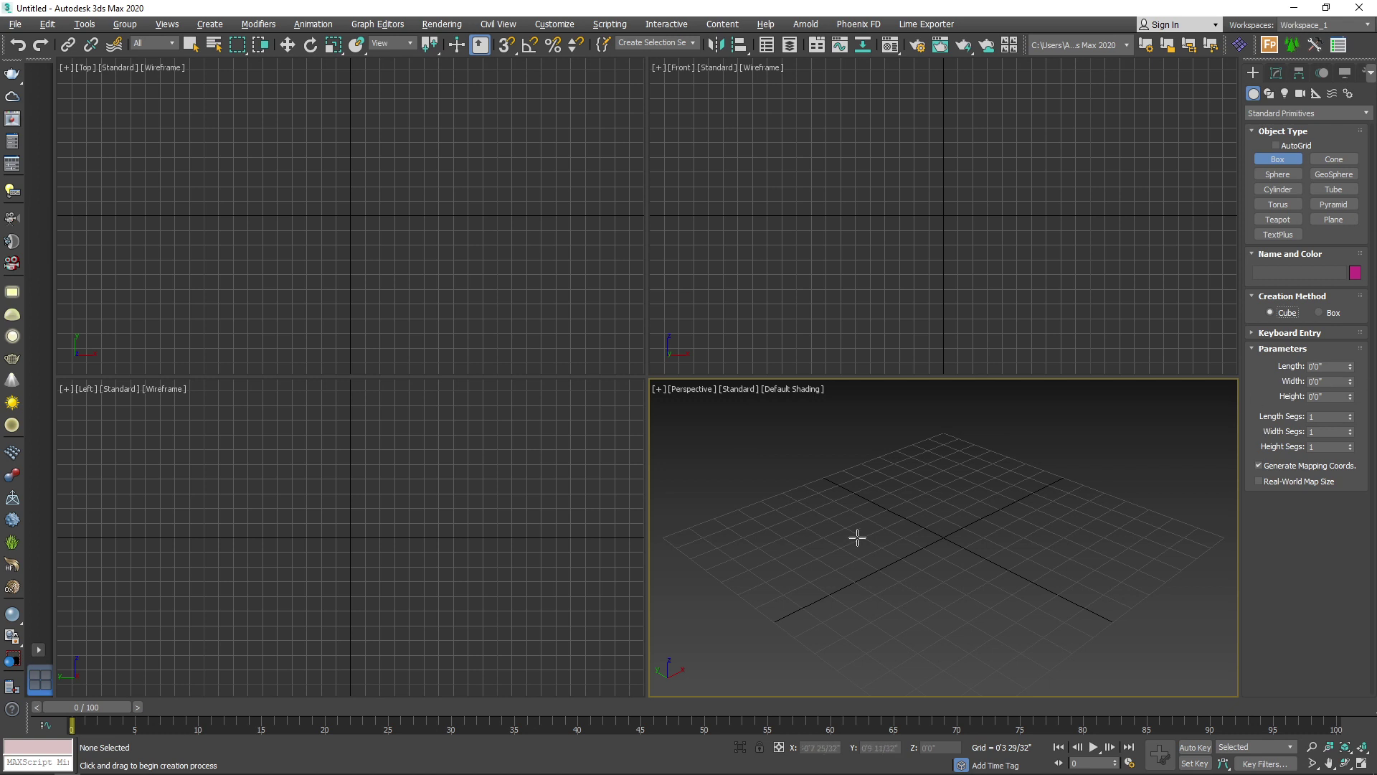
Step: Create a grid-snapped box centred on the origin, about 7'2 19/32" square, and reduce its height to about 0'4 10/32"
key("alt+w")
scroll(567, 441, "down", 2)
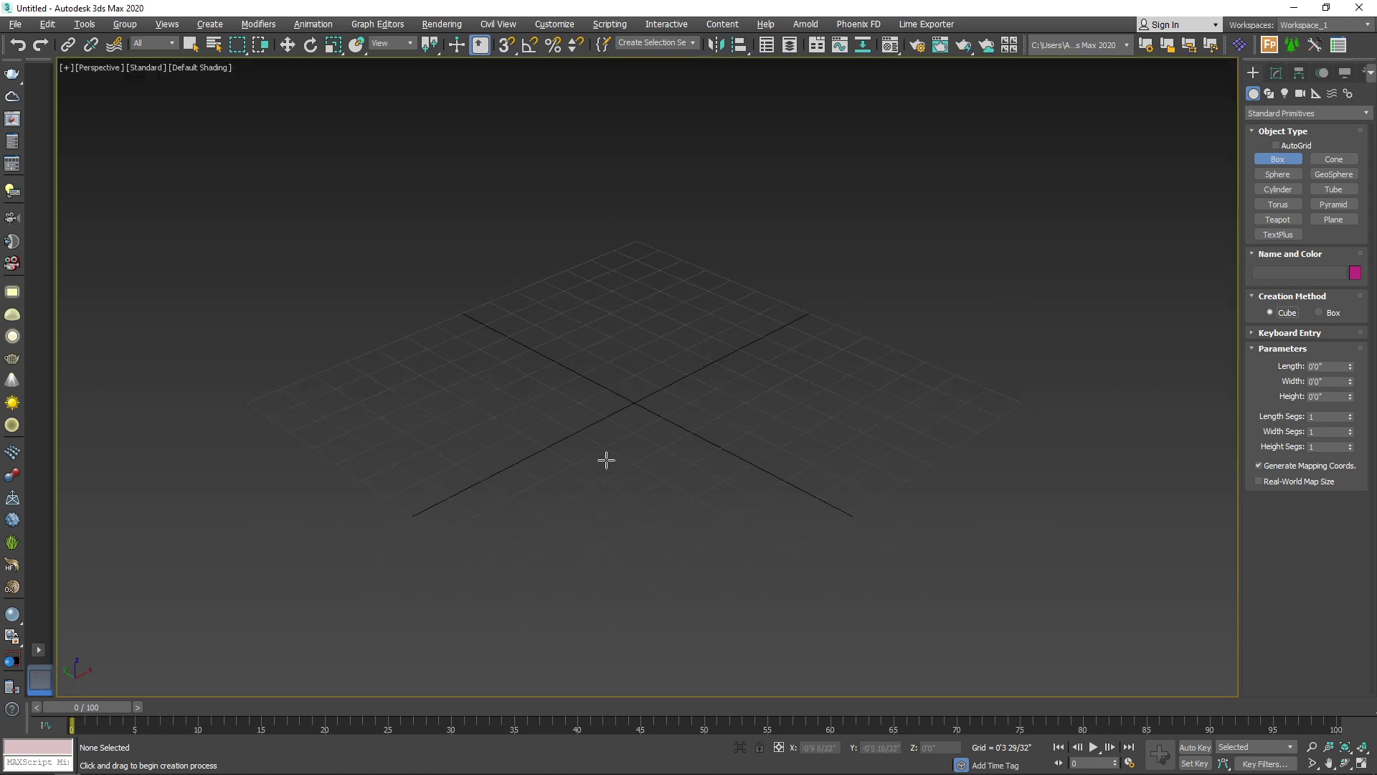
key("s")
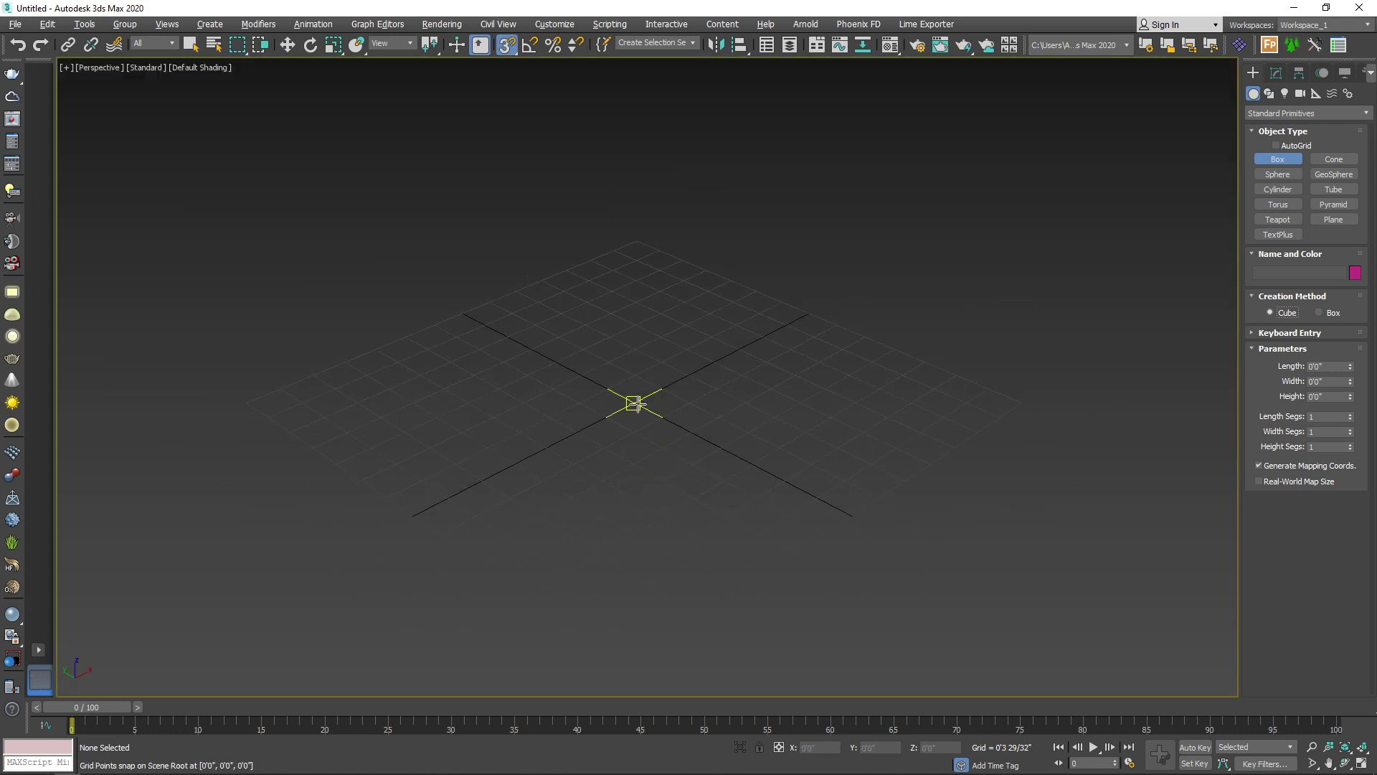
left_click_drag(636, 402, 1002, 597)
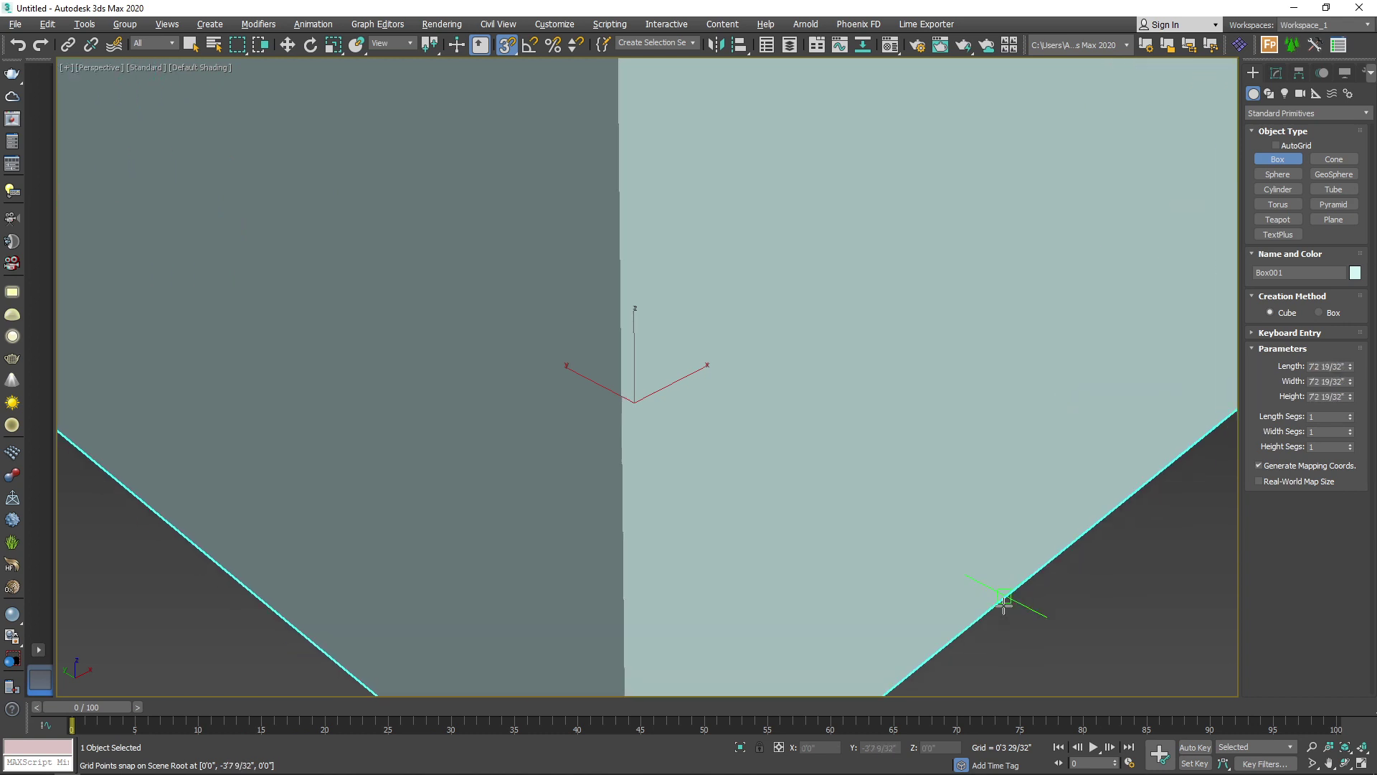
scroll(881, 380, "down", 3)
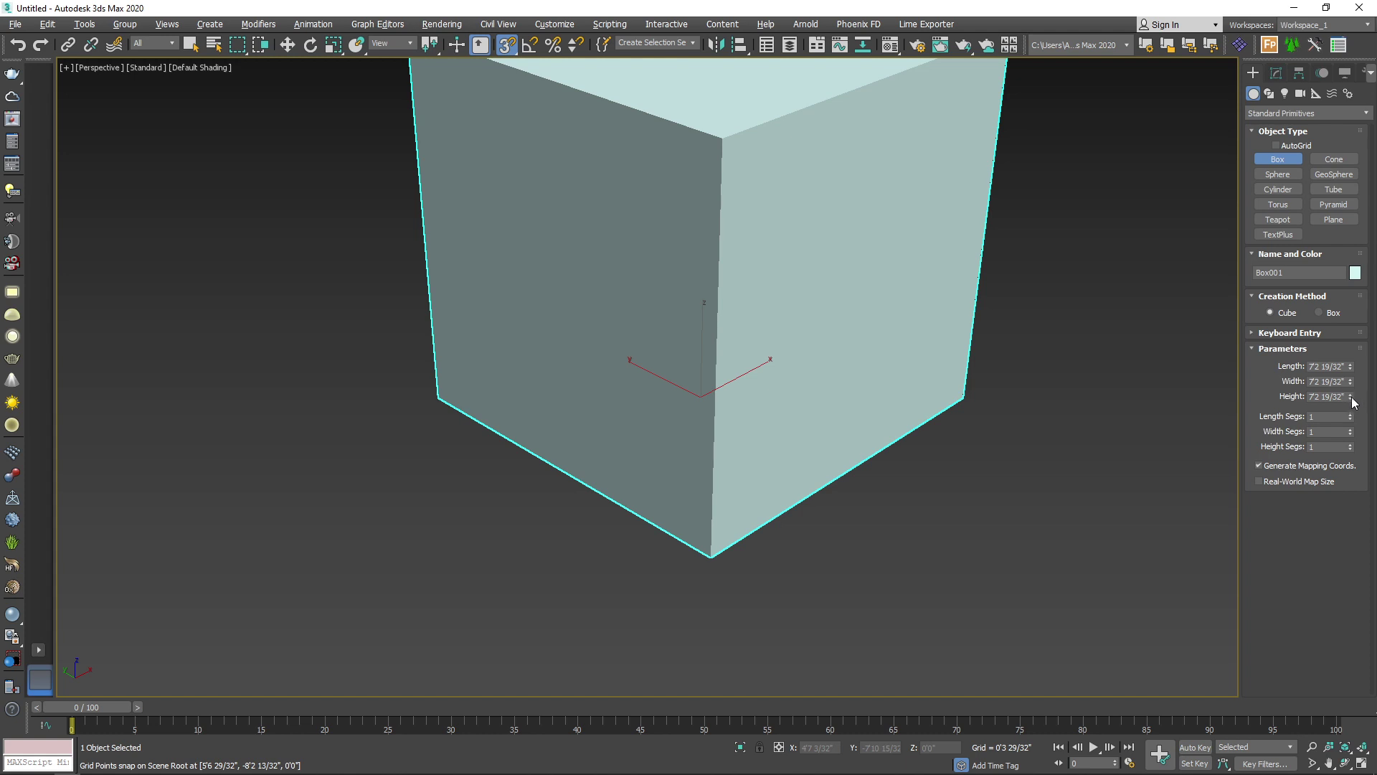
left_click_drag(1351, 396, 1357, 461)
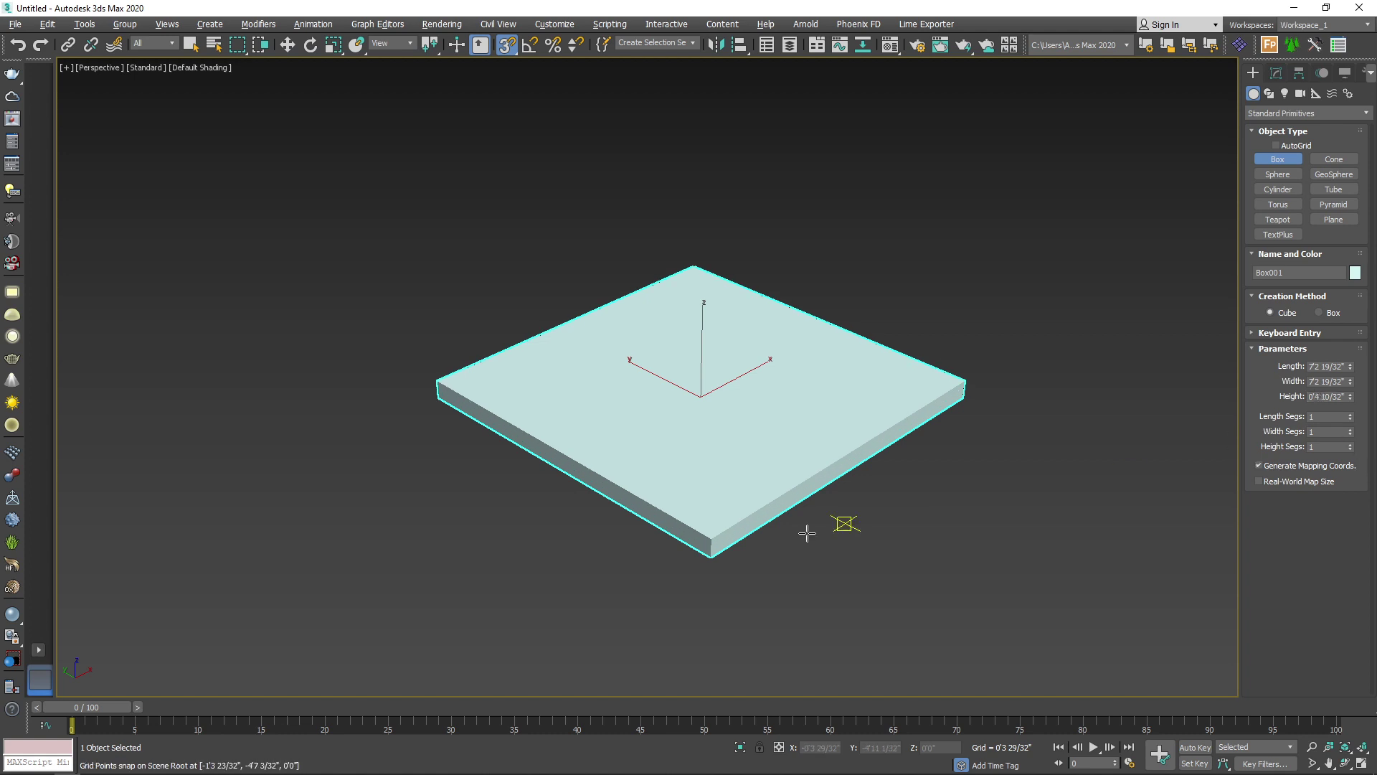
middle_click_drag(807, 533, 790, 387, "alt")
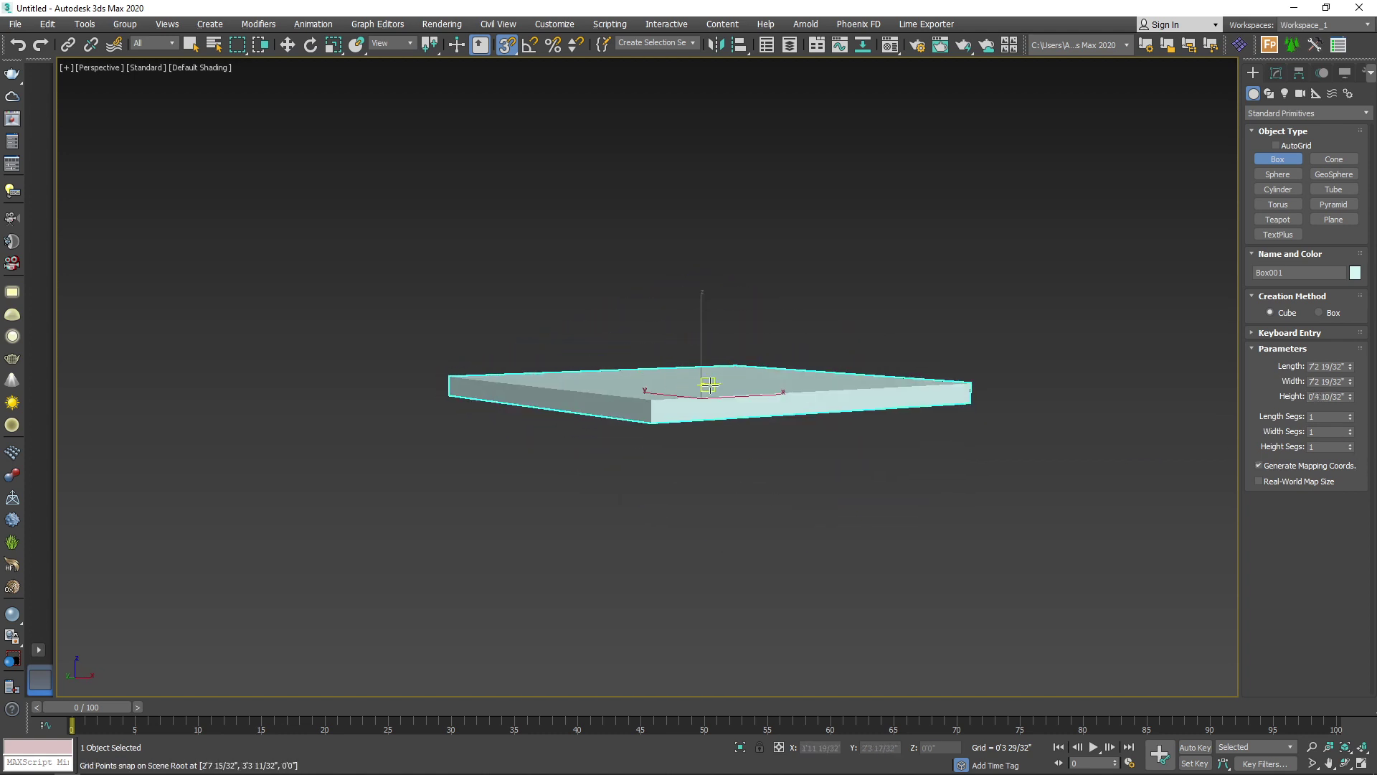
Step: Set the box's length and width to 10 feet each, and finish box creation
double_click(1317, 366)
type("10")
key("Tab")
type("140")
key("Tab")
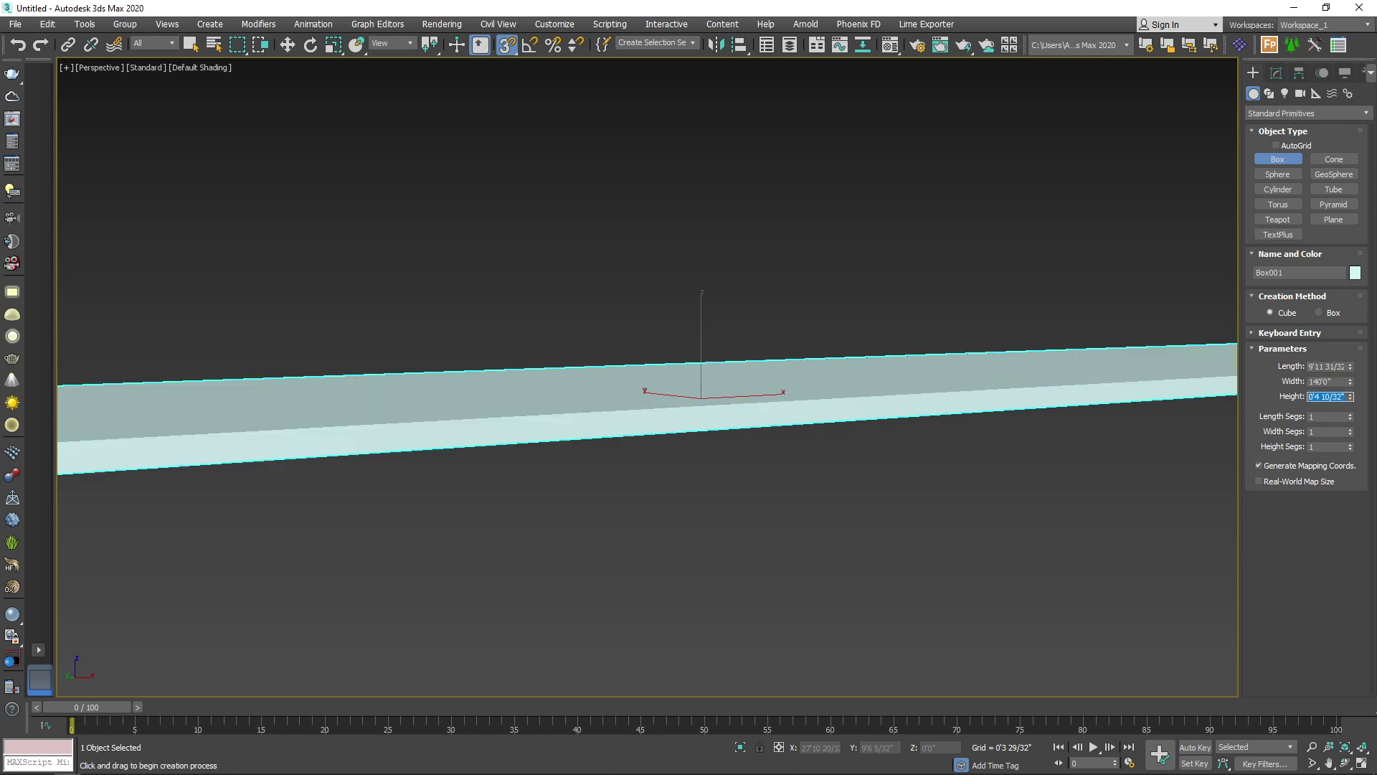
double_click(1324, 381)
type("10")
key("Tab")
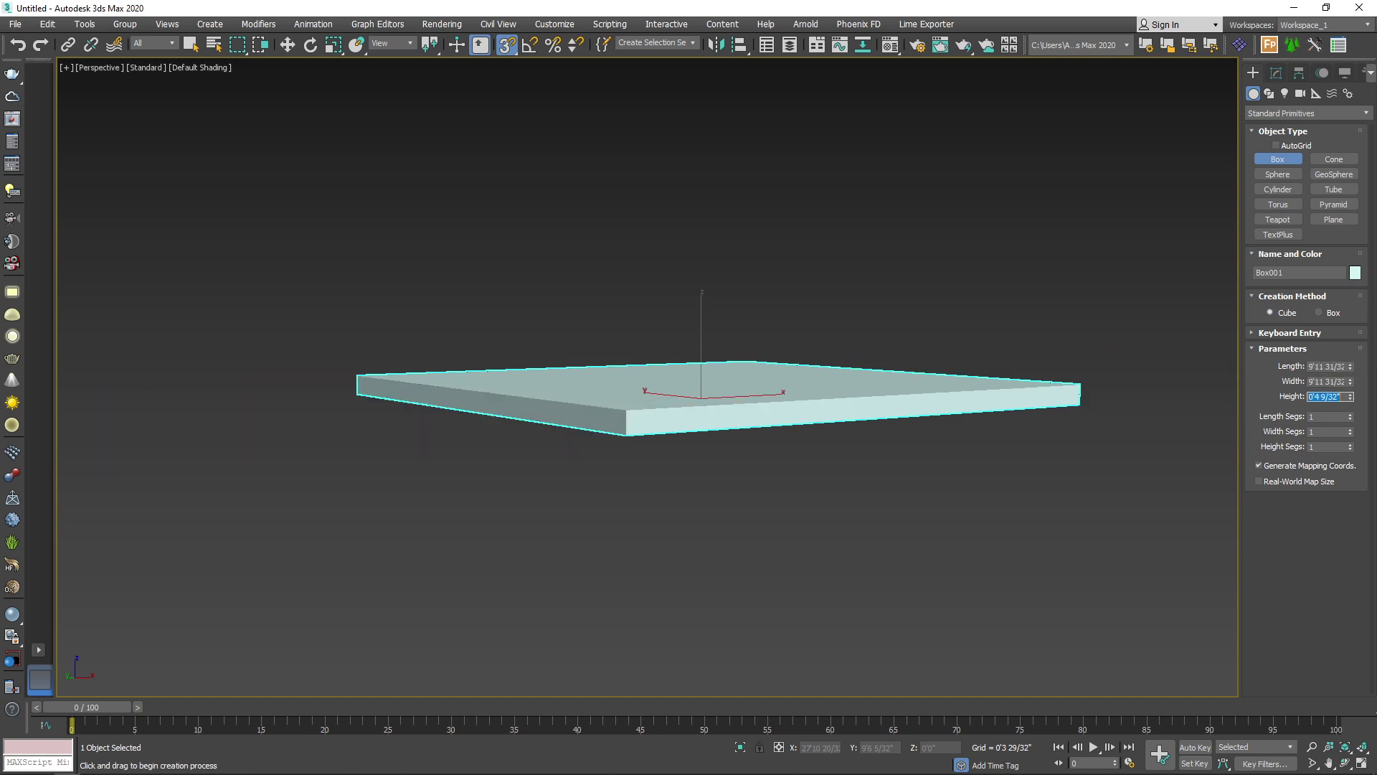
right_click(1043, 480)
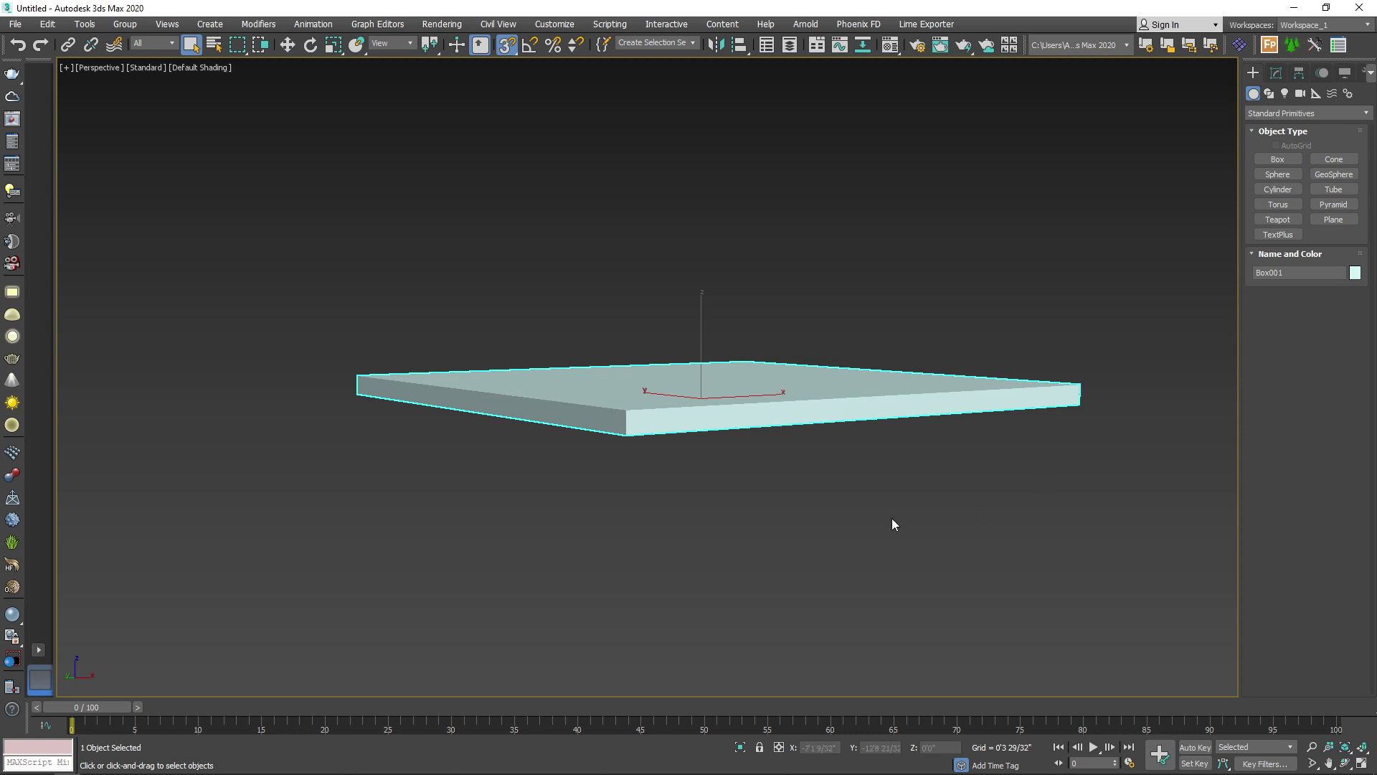
middle_click_drag(892, 518, 948, 499, "alt")
key("F4")
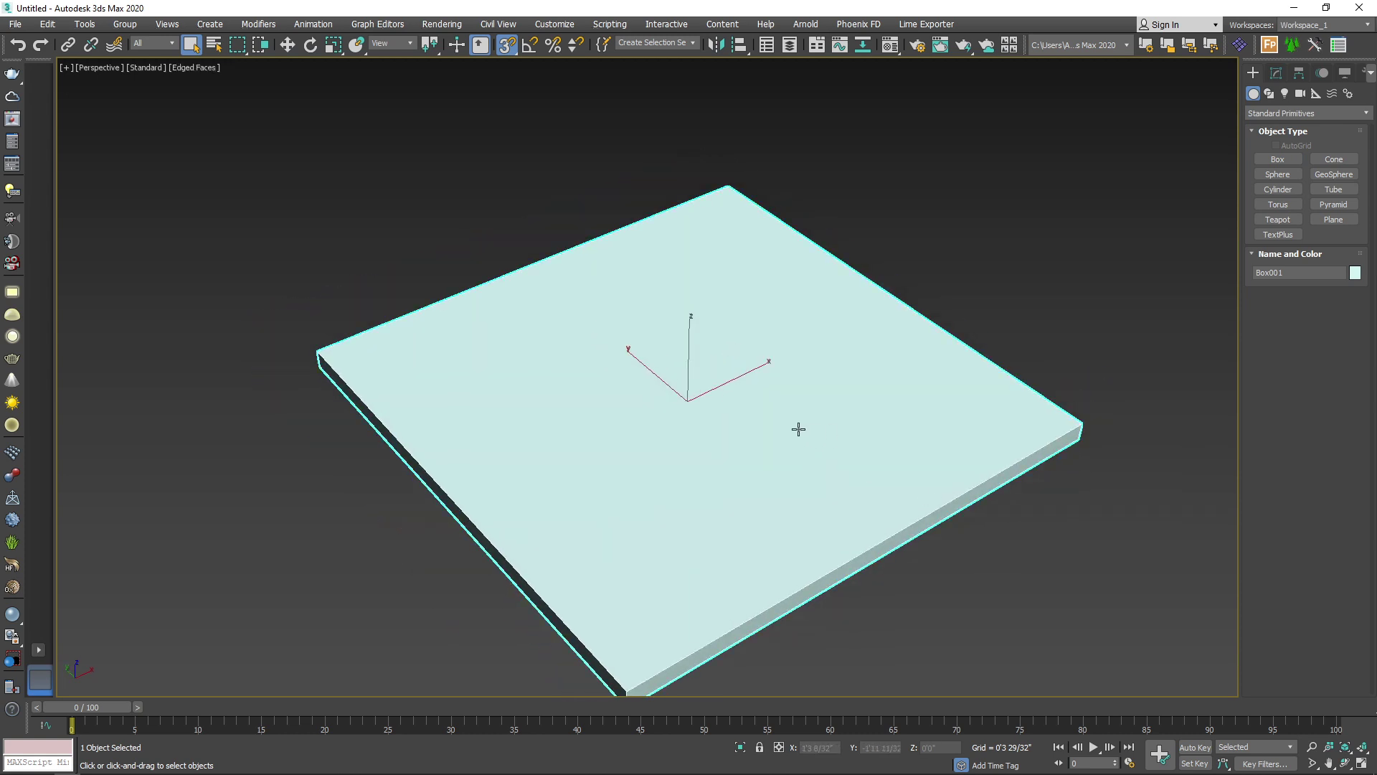
mouse_move(799, 427)
middle_mouse_down("alt")
mouse_move(660, 381)
mouse_move(811, 384)
mouse_move(851, 455)
middle_mouse_up("alt")
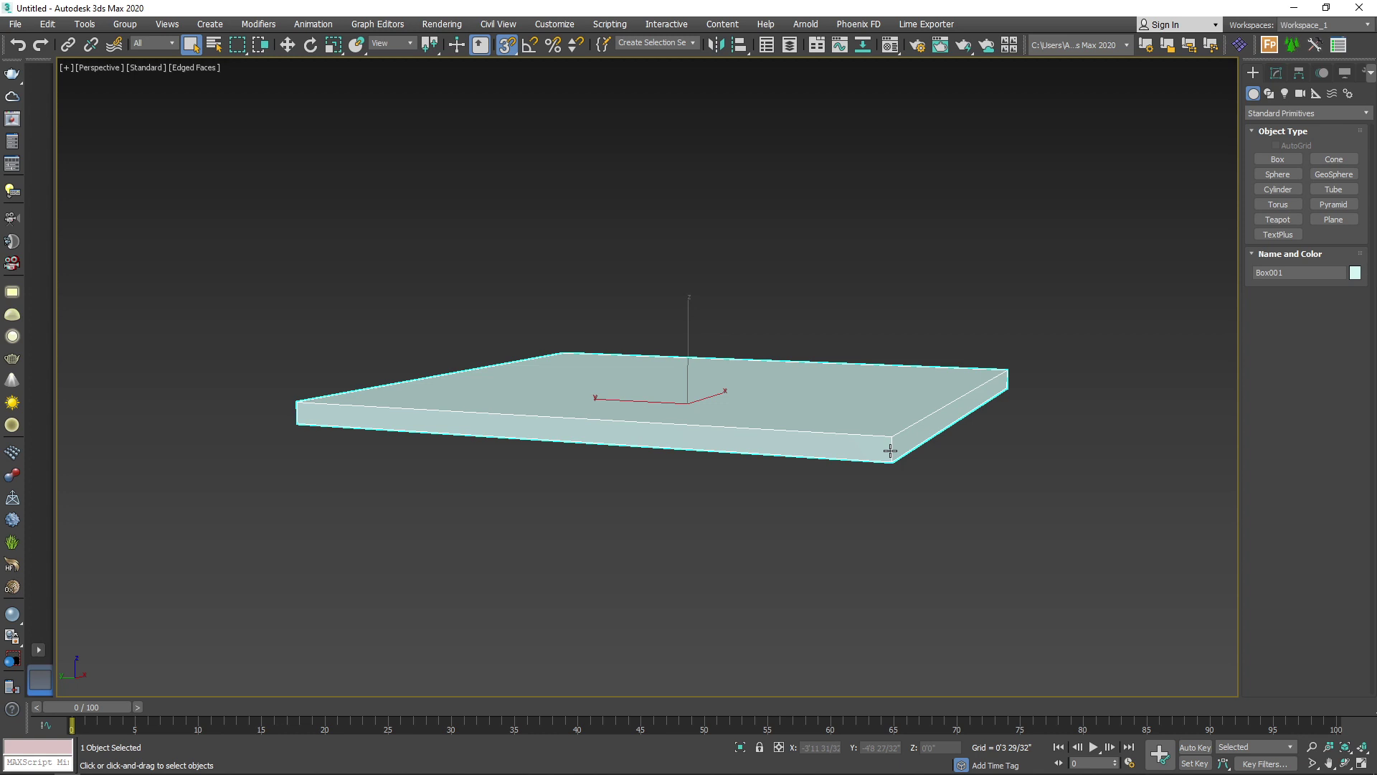
middle_click_drag(1008, 338, 792, 431, "alt")
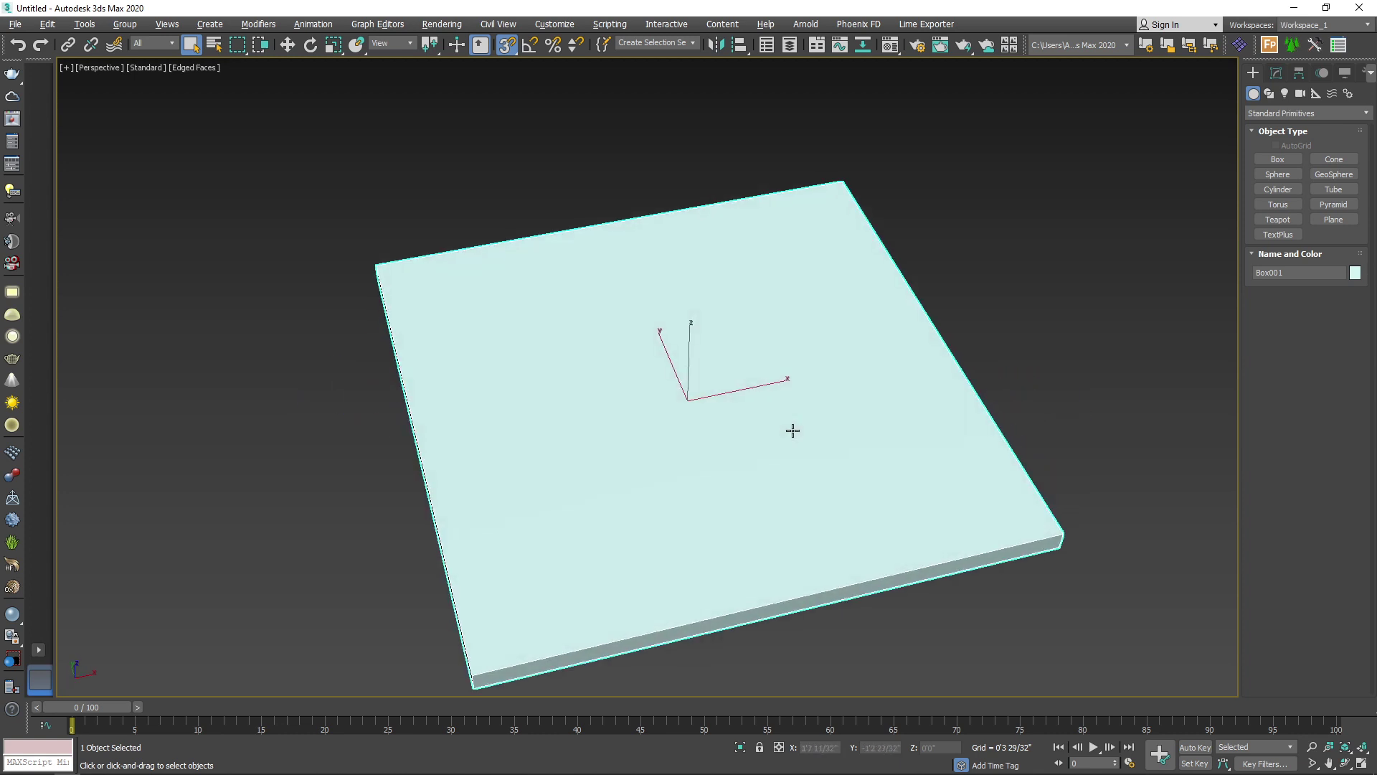
key("F4")
Step: Turn off snapping and change the box's object colour to dark red
left_click(506, 45)
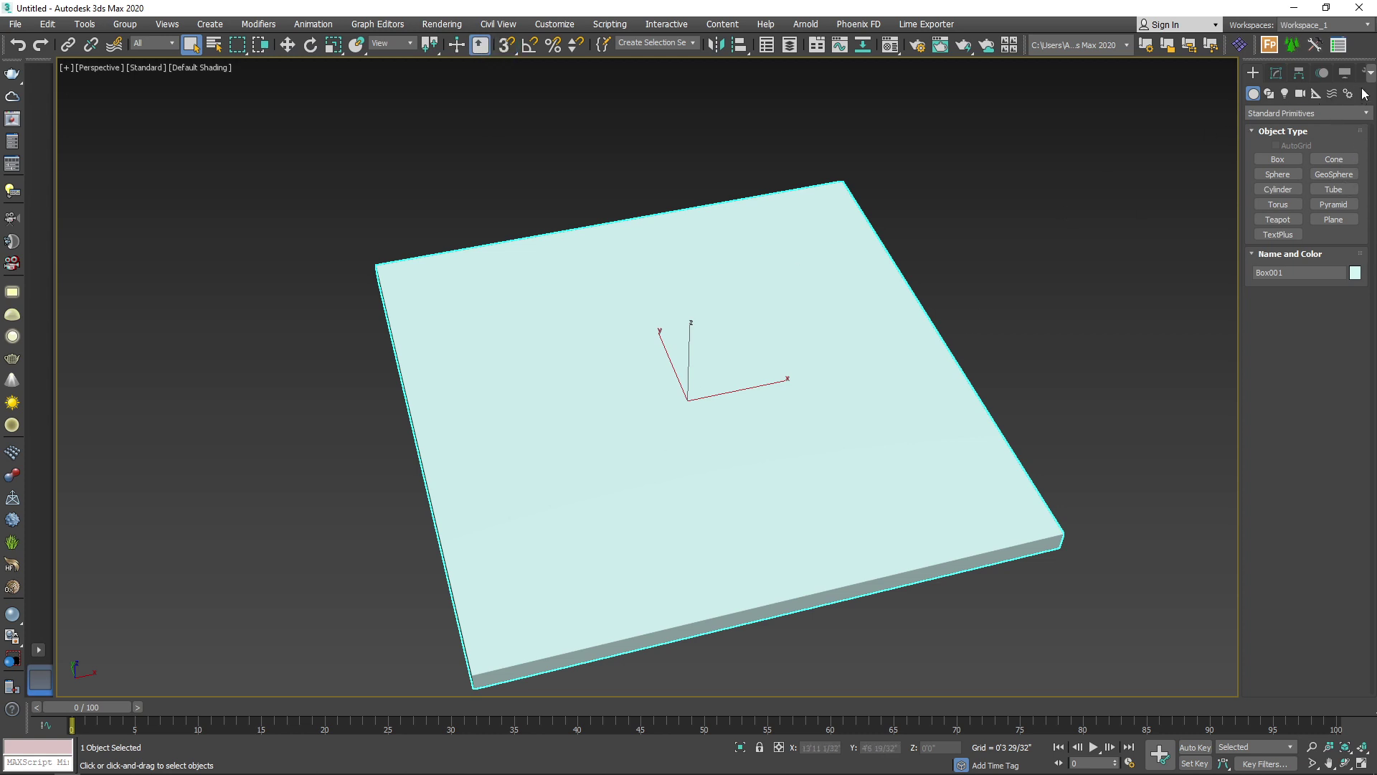
left_click_drag(1239, 179, 1216, 188)
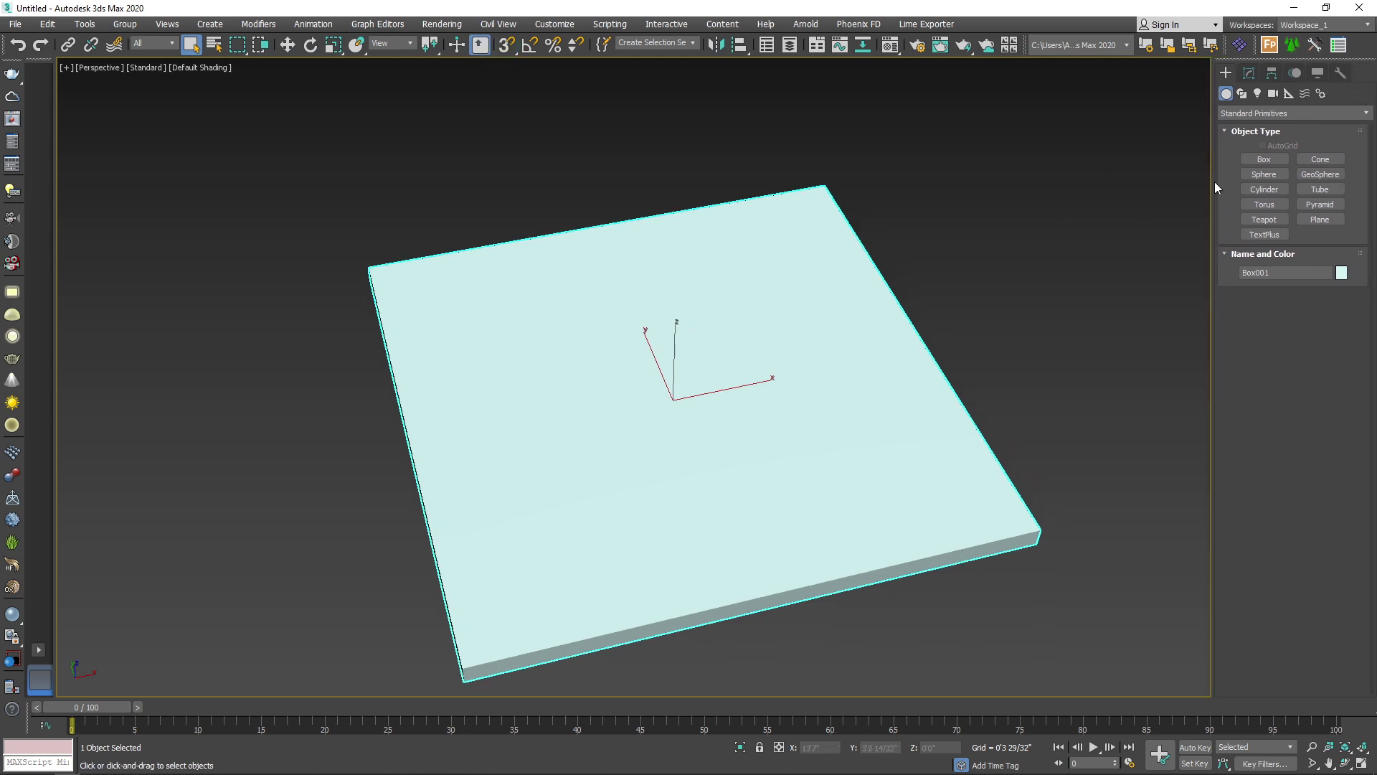
left_click(1342, 273)
left_click(709, 258)
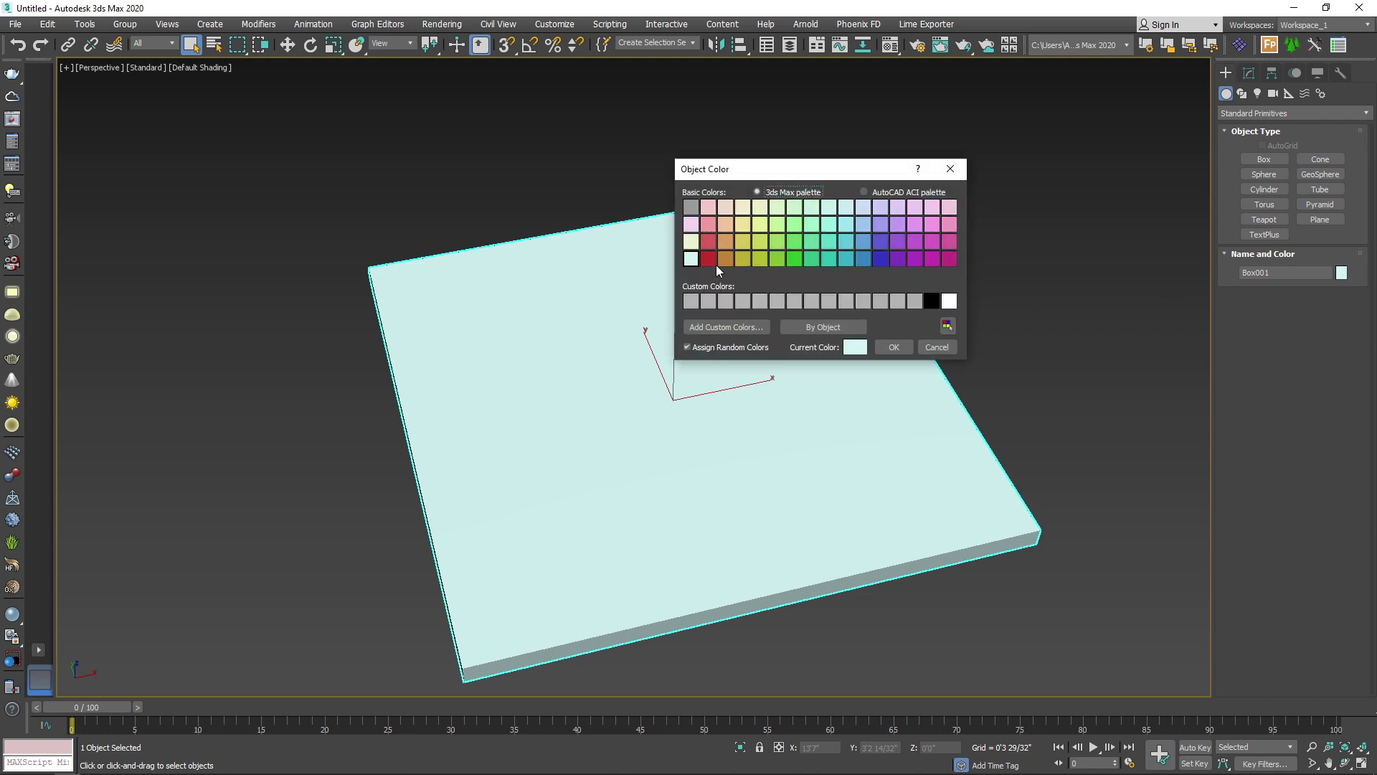
left_click(894, 346)
Step: Display edged faces in the viewport and convert the box to an Editable Poly
middle_click_drag(394, 455, 631, 471, "alt")
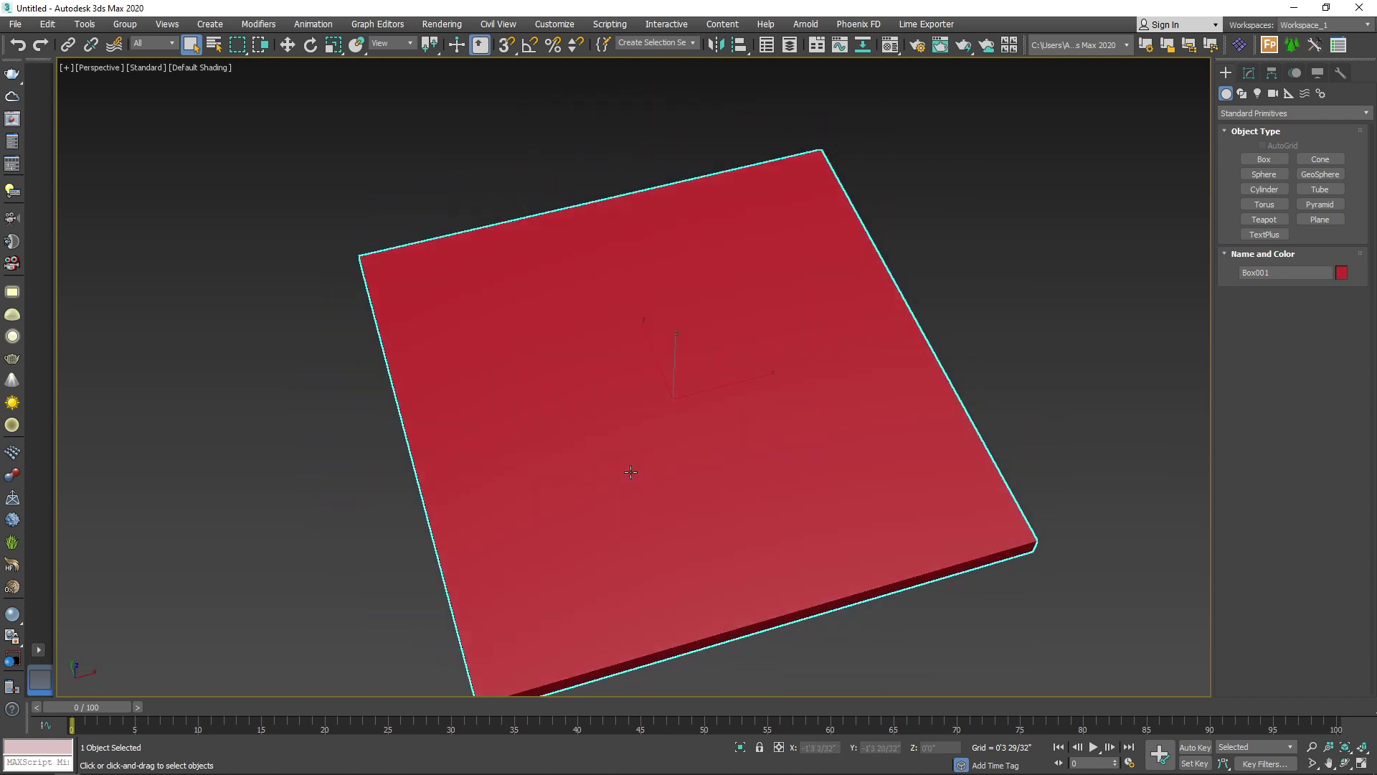
key("F4")
mouse_move(695, 433)
middle_mouse_down("alt")
mouse_move(618, 390)
mouse_move(695, 451)
mouse_move(731, 445)
middle_mouse_up("alt")
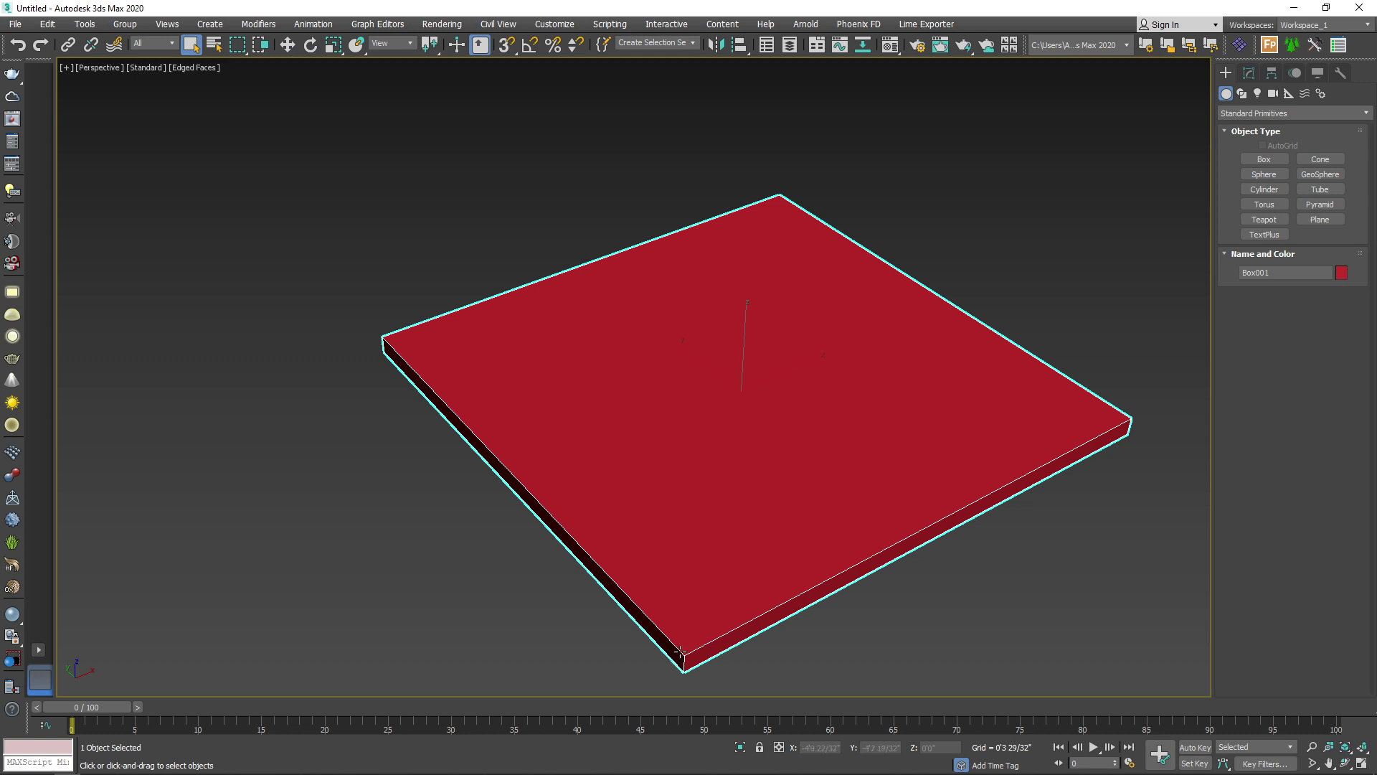
right_click(874, 376)
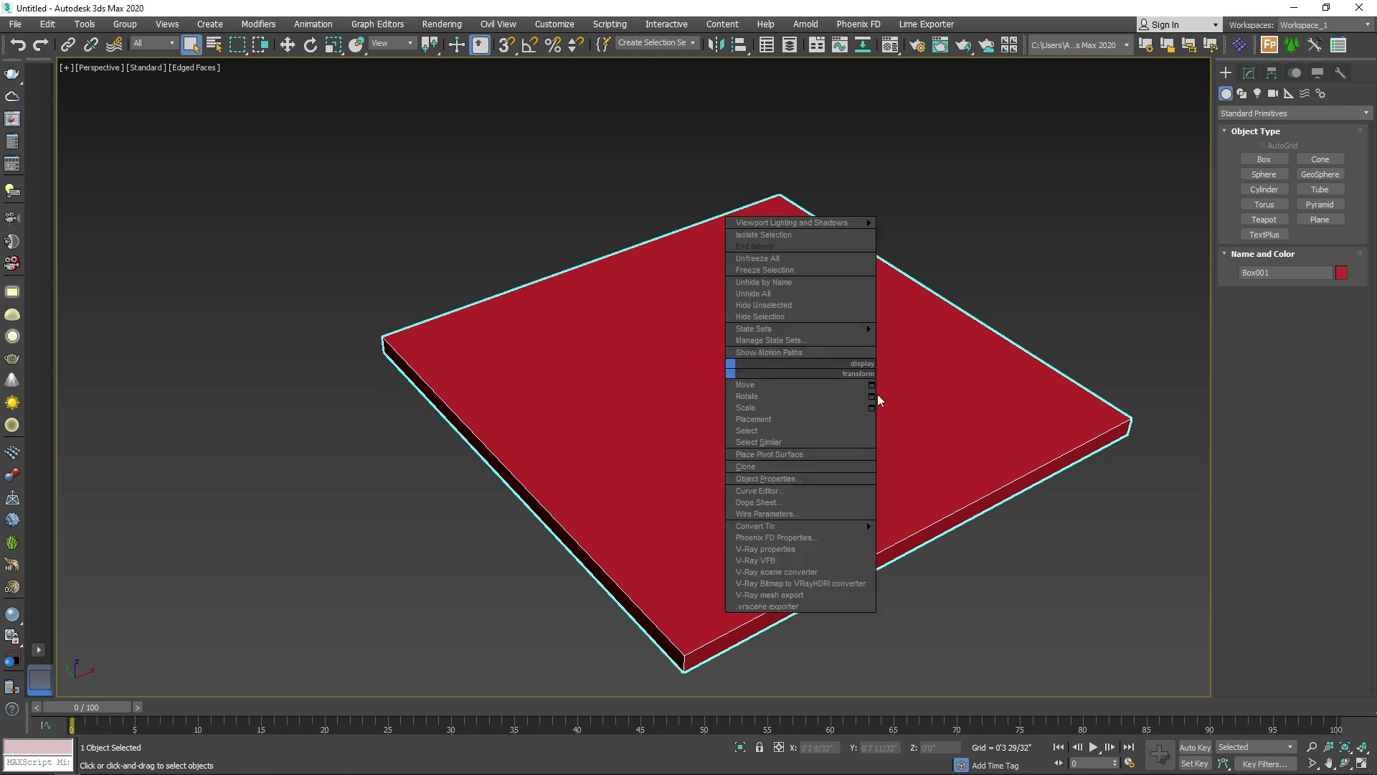
mouse_move(838, 526)
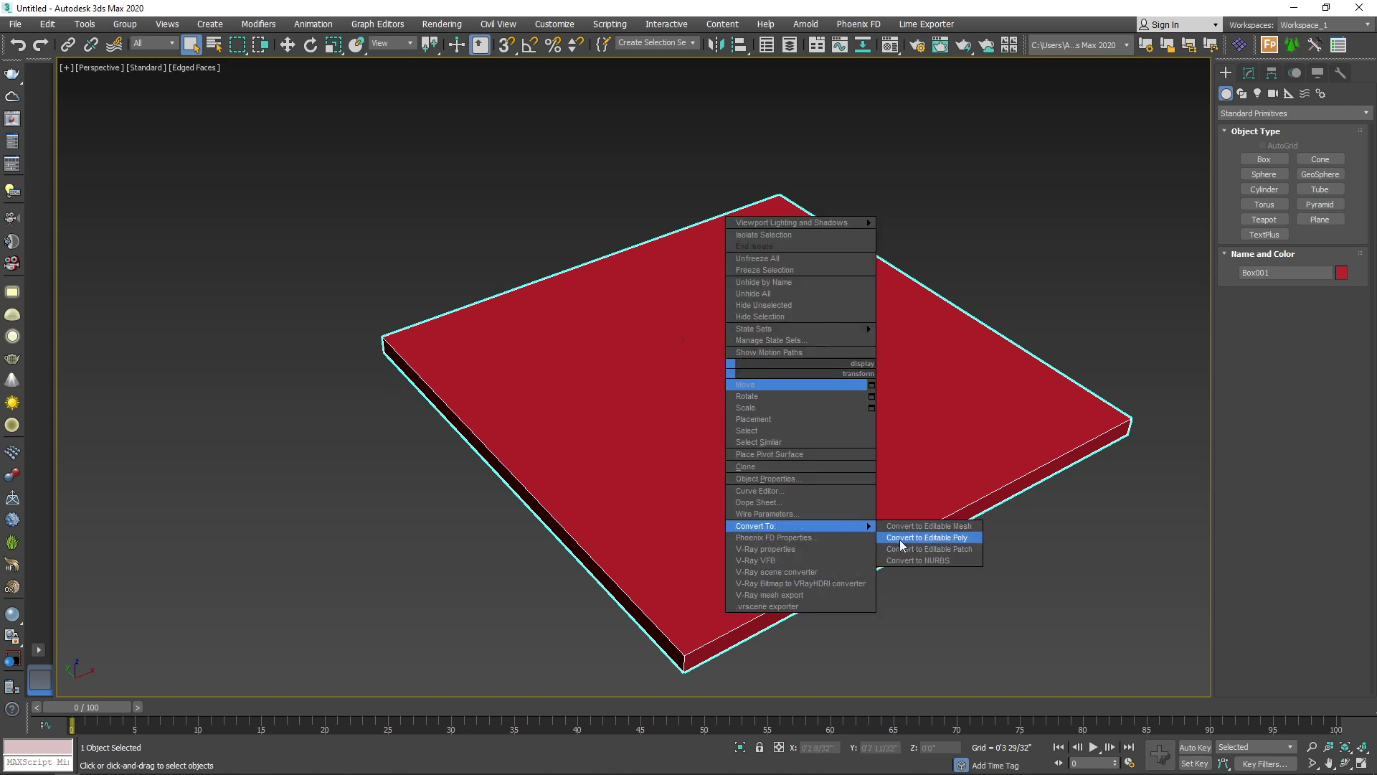
left_click(944, 543)
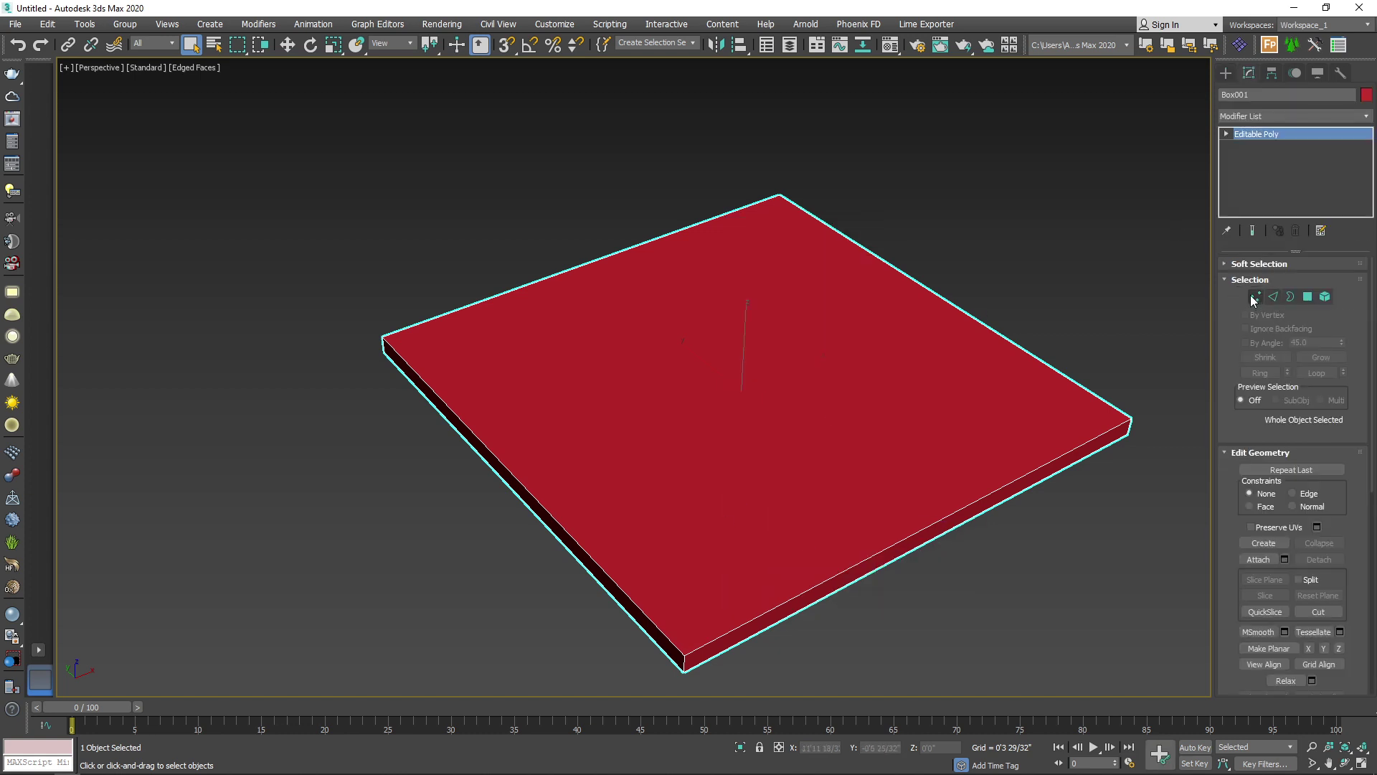
Step: At vertex level, cut a diagonal edge across the slab's top face between two opposite corners
left_click(1255, 296)
scroll(1265, 511, "down", 3)
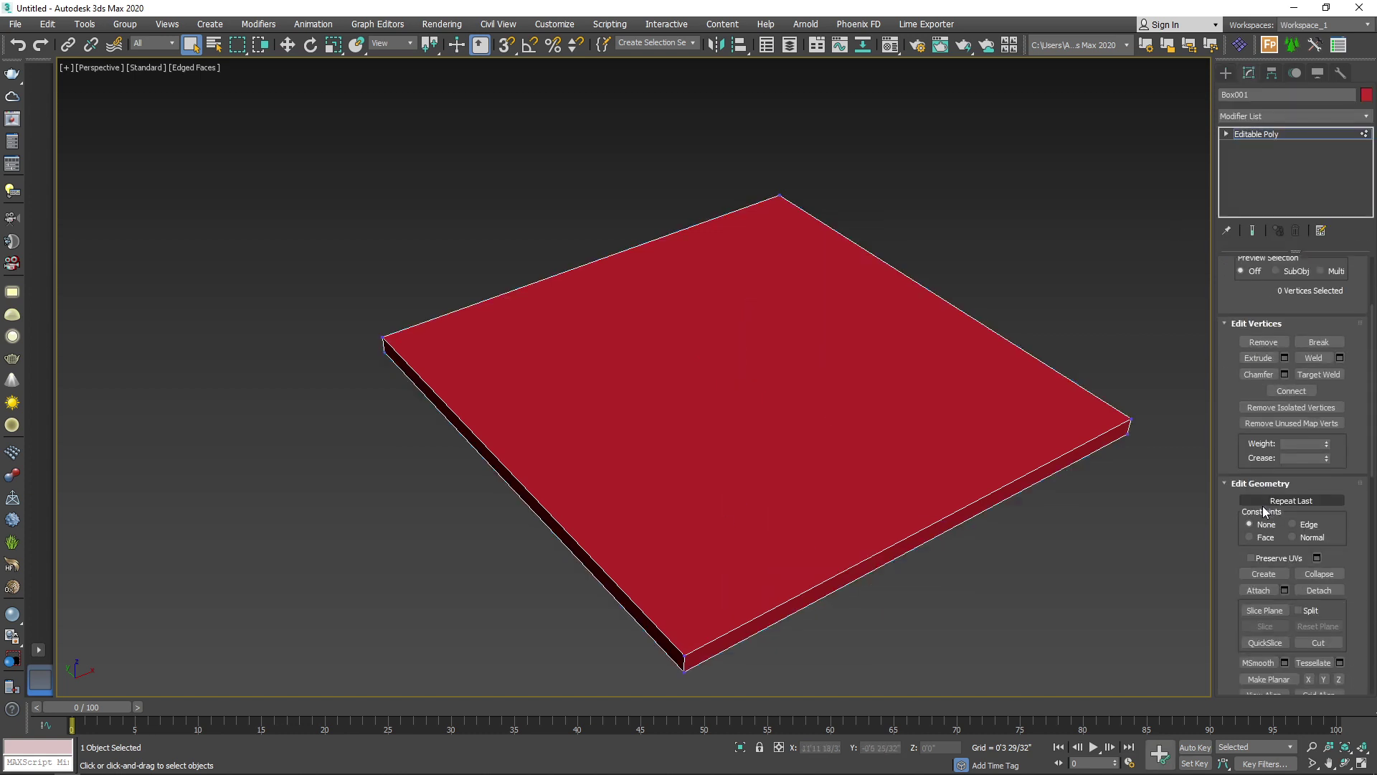
left_click(1319, 643)
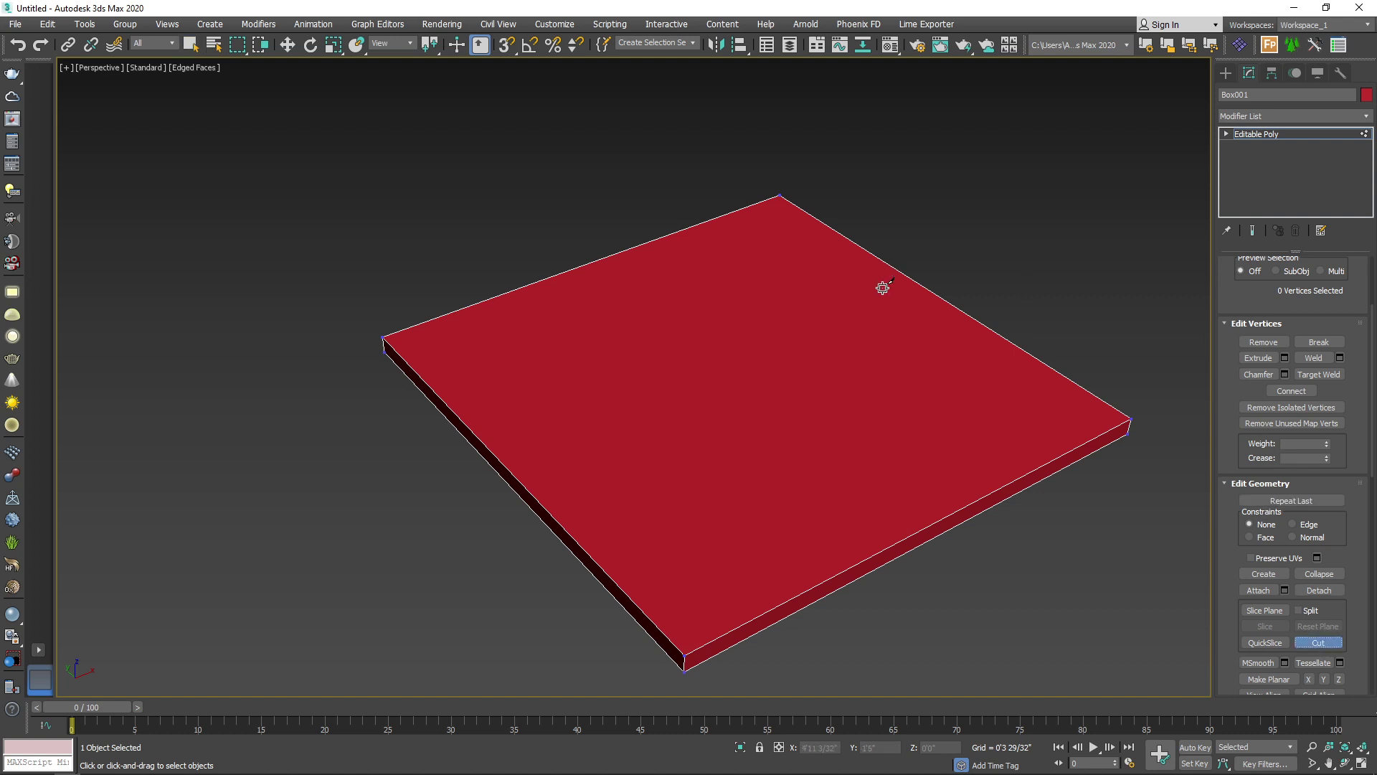
middle_click_drag(882, 298, 400, 542, "alt")
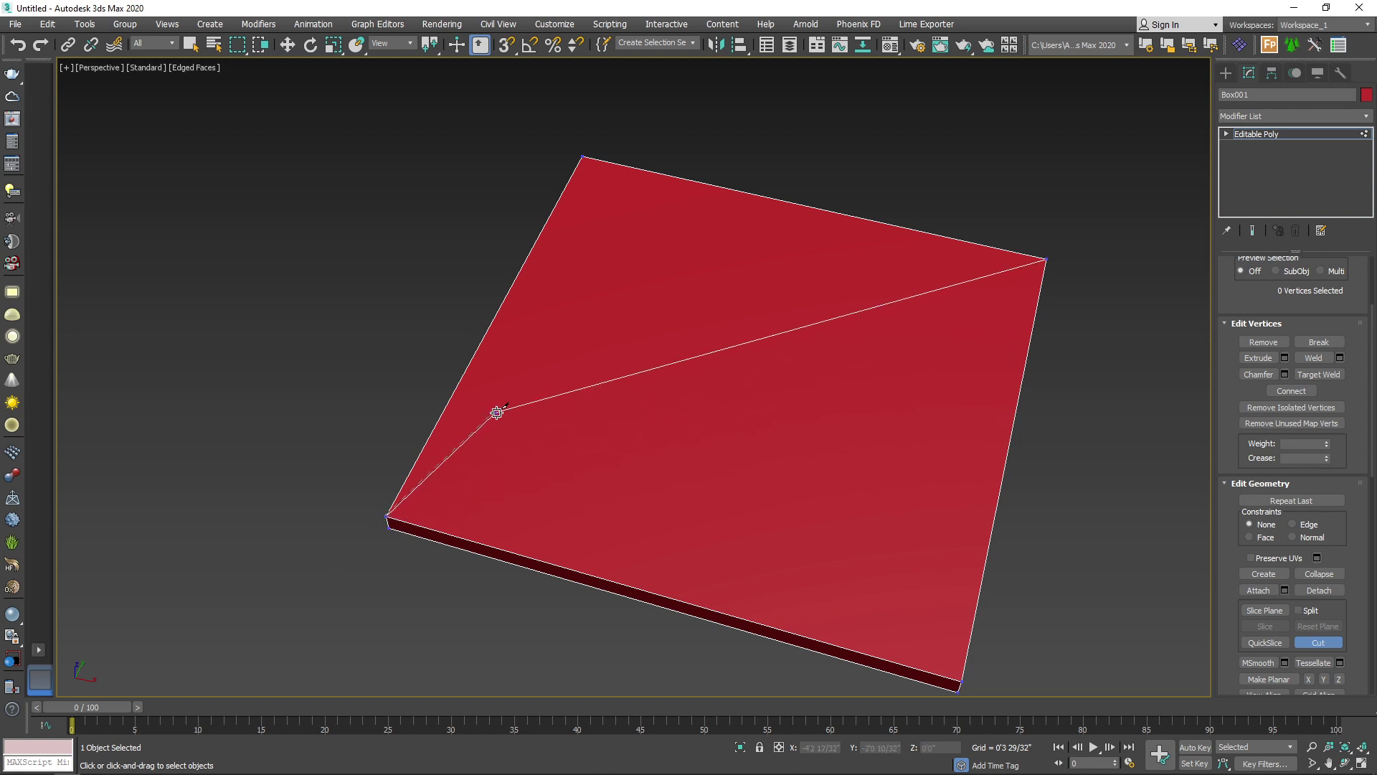
left_click(1047, 259)
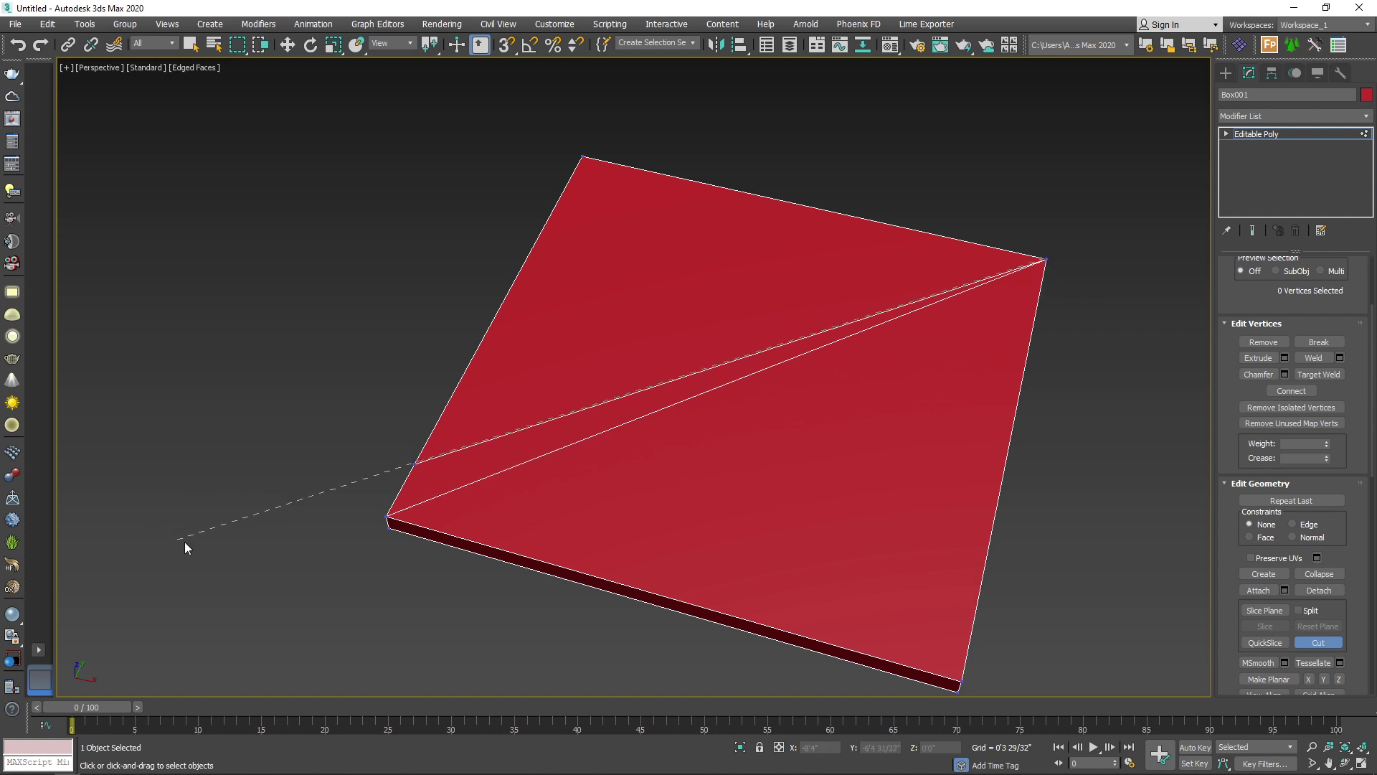
right_click(873, 353)
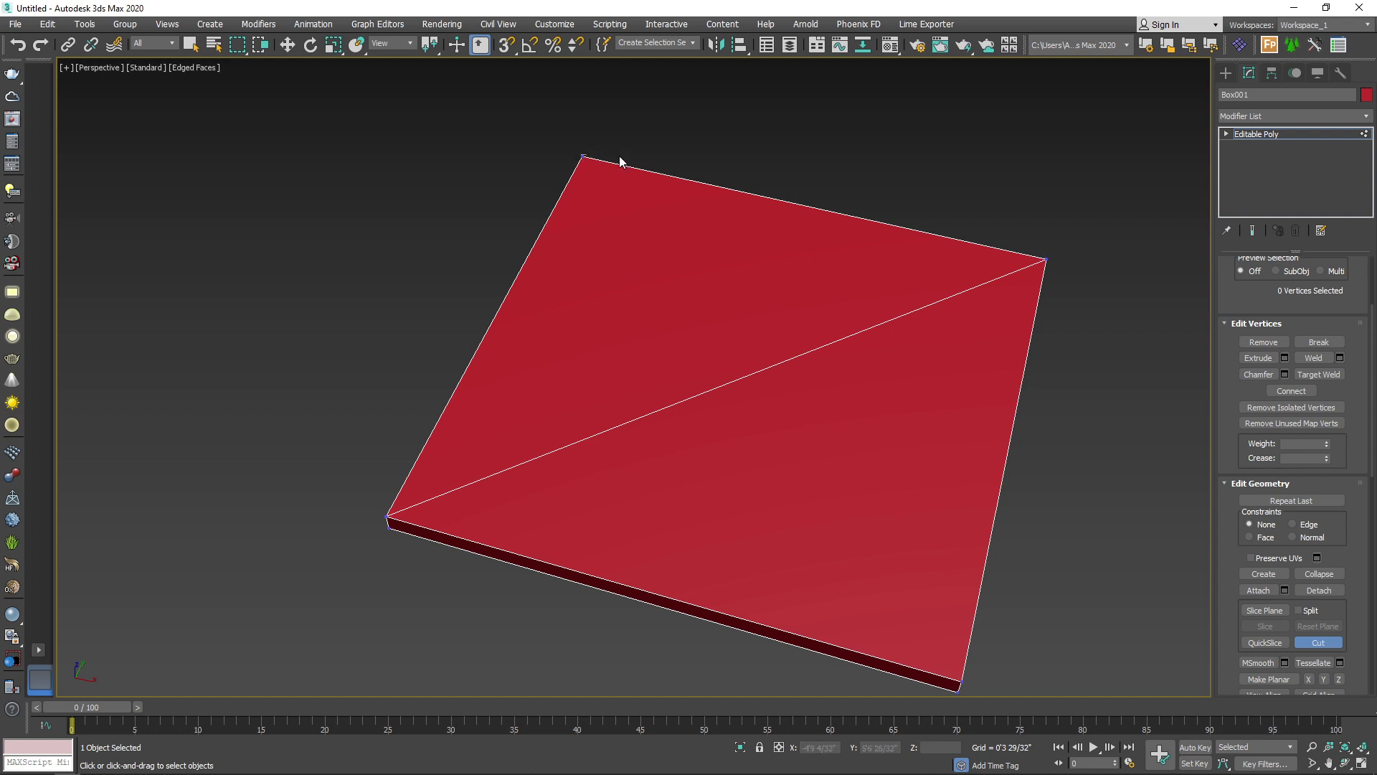
Step: Cut the second diagonal between the top face's other two corners and exit the Cut tool
left_click(588, 160)
left_click(961, 680)
right_click(913, 417)
left_click(1322, 640)
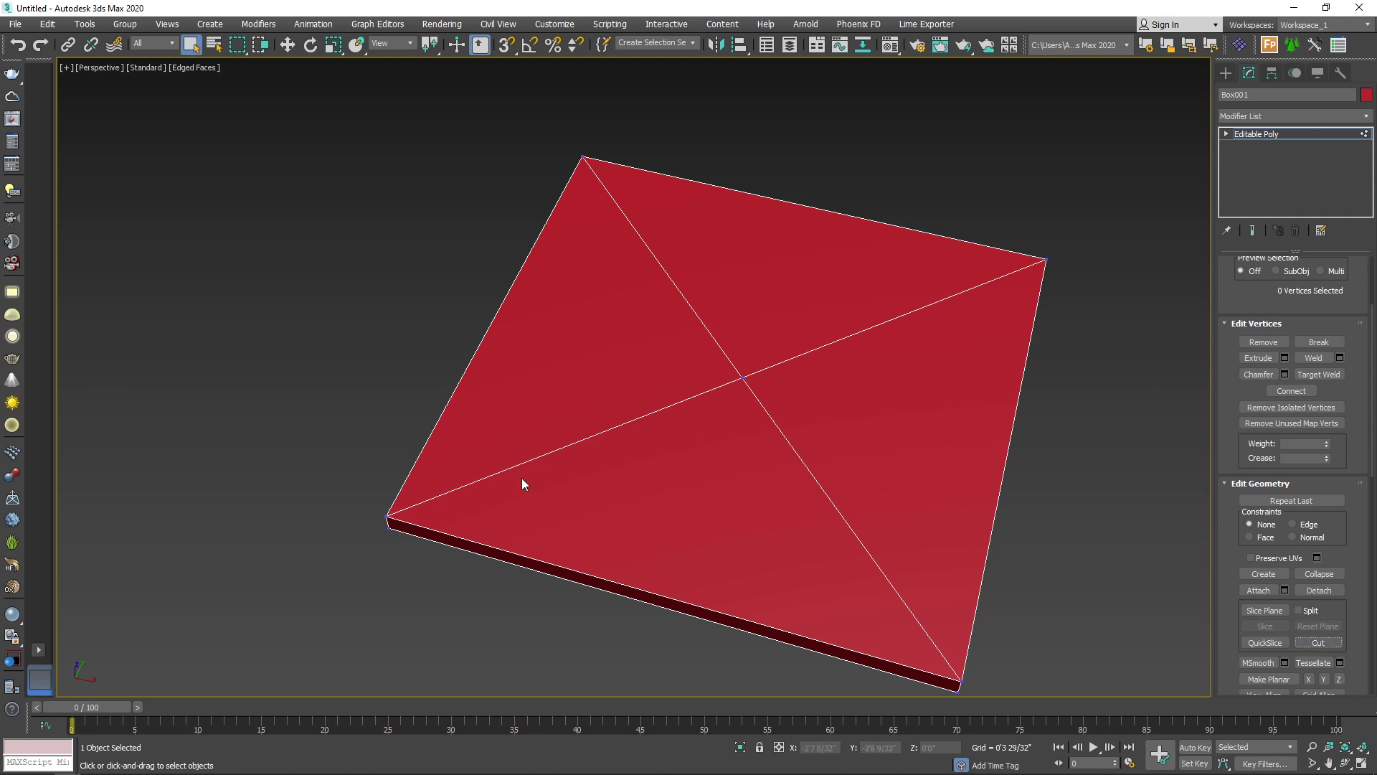
Step: Try raising the top face's centre vertex along Z to a height of about 1'6 21/32"
middle_click_drag(522, 479, 466, 472, "alt")
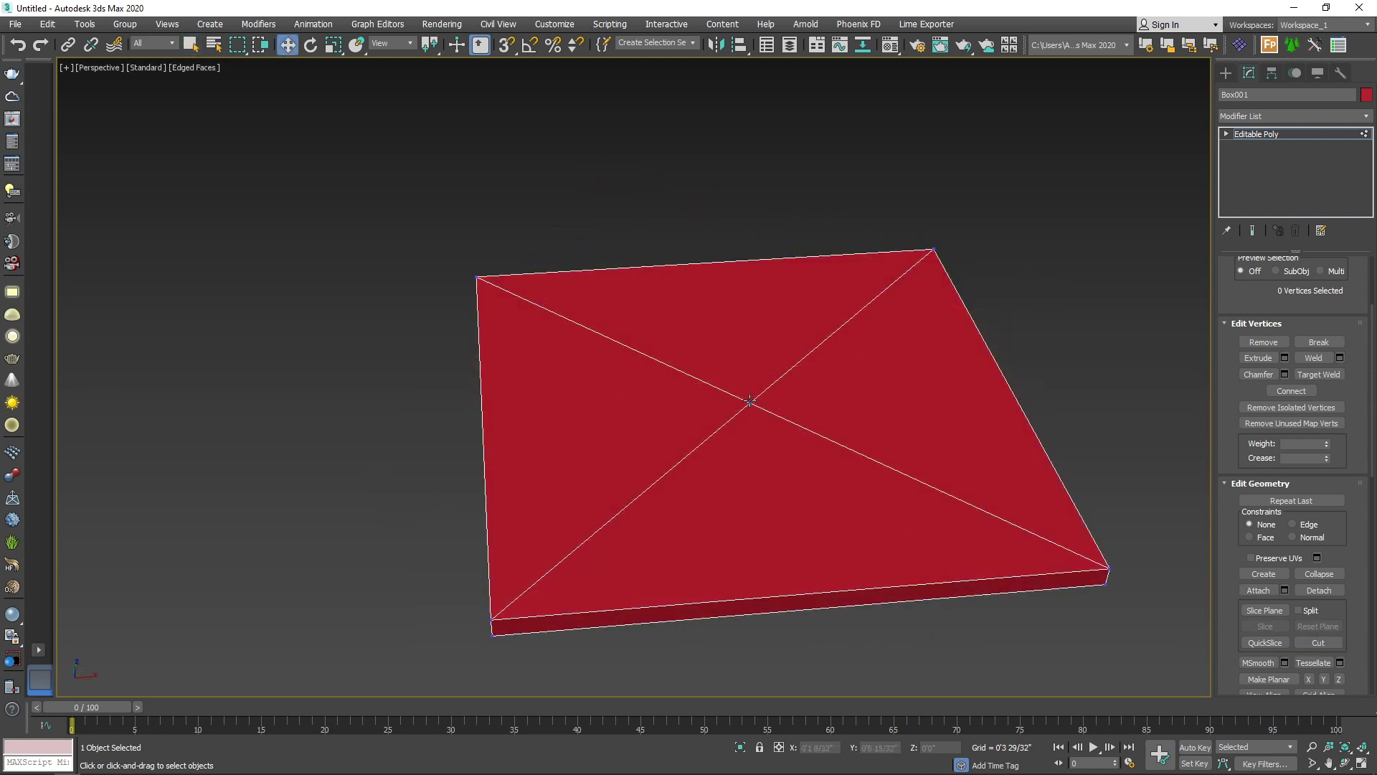
left_click(750, 402)
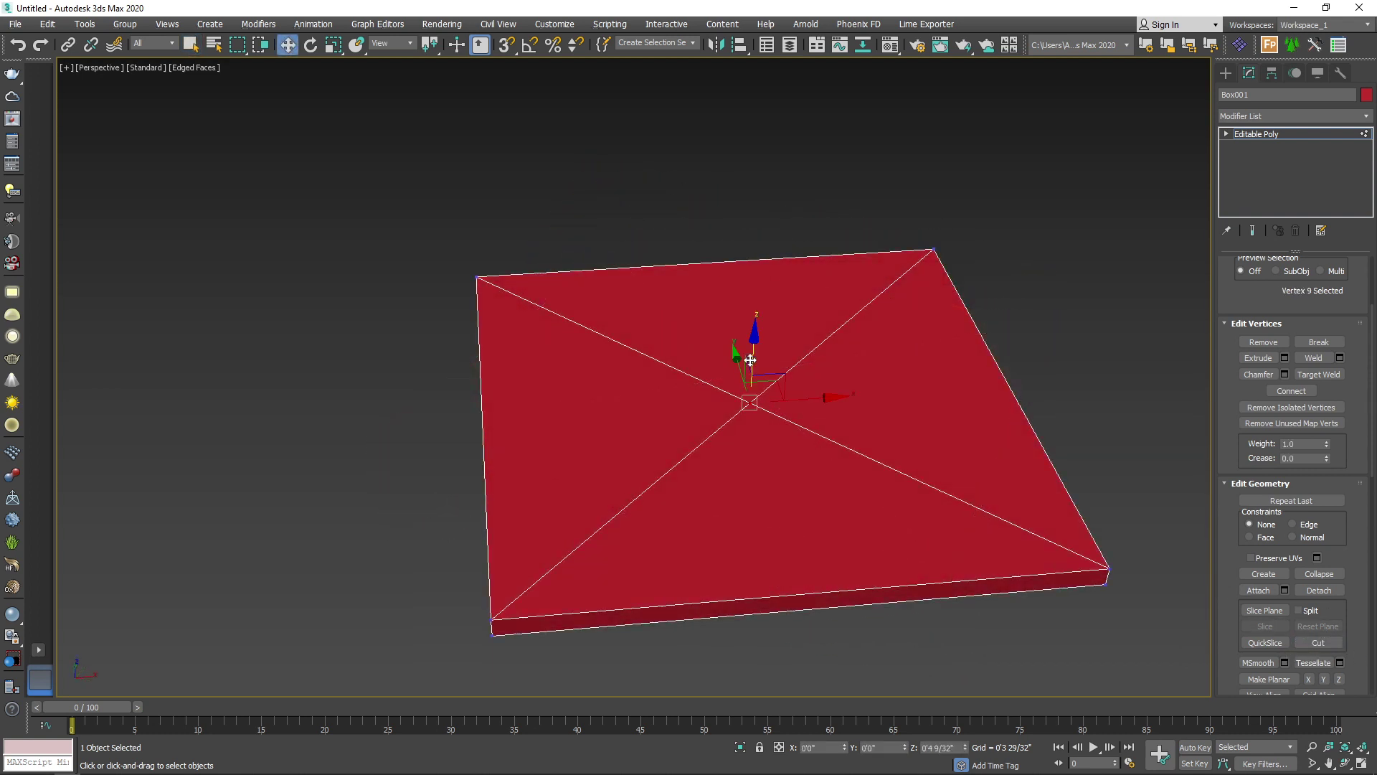
middle_click_drag(774, 356, 752, 324, "alt")
left_click(763, 411)
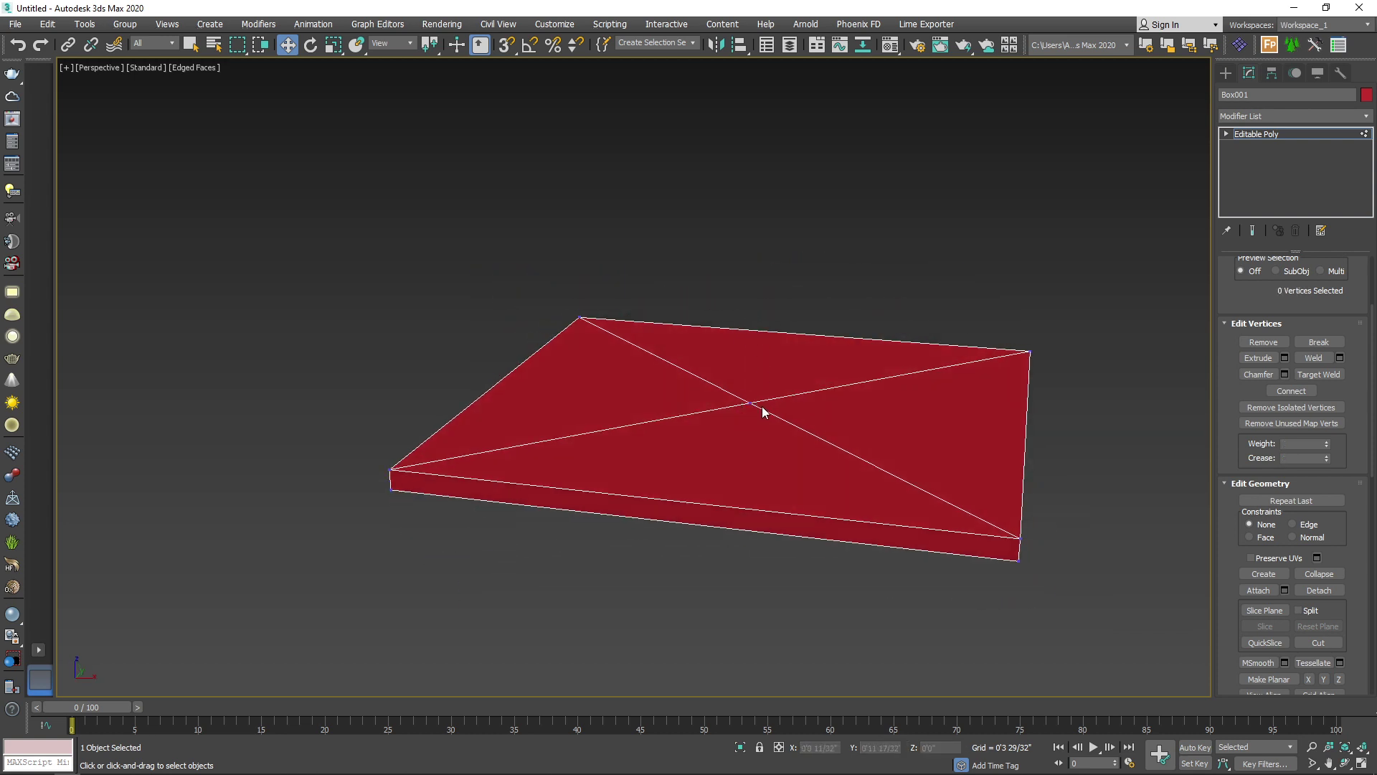
left_click(751, 402)
left_click_drag(751, 333, 754, 273)
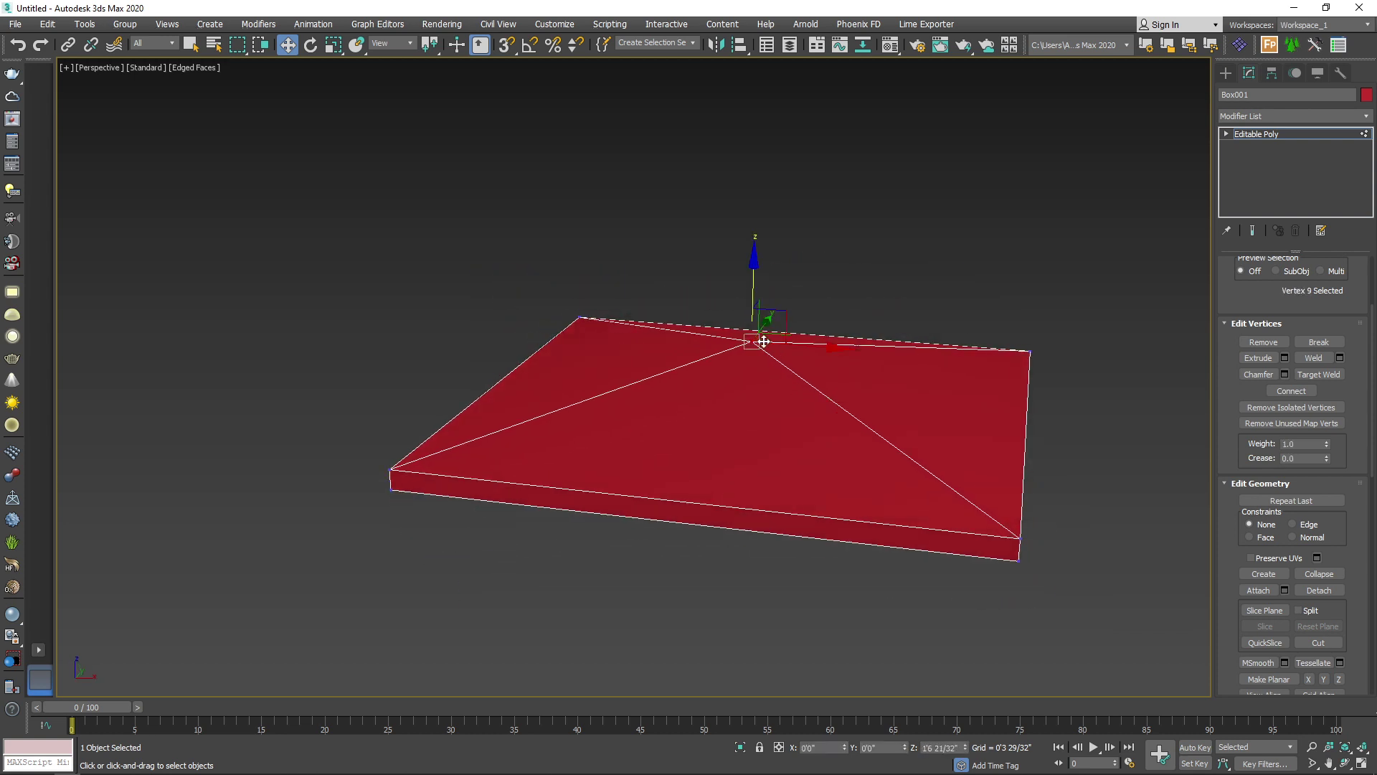
left_click_drag(762, 342, 762, 394)
Step: Try collapsing the upper and lower vertices at one front corner into one, undo the collapse, and clear the selection
middle_click_drag(727, 442, 720, 474, "alt")
left_click_drag(452, 557, 472, 571)
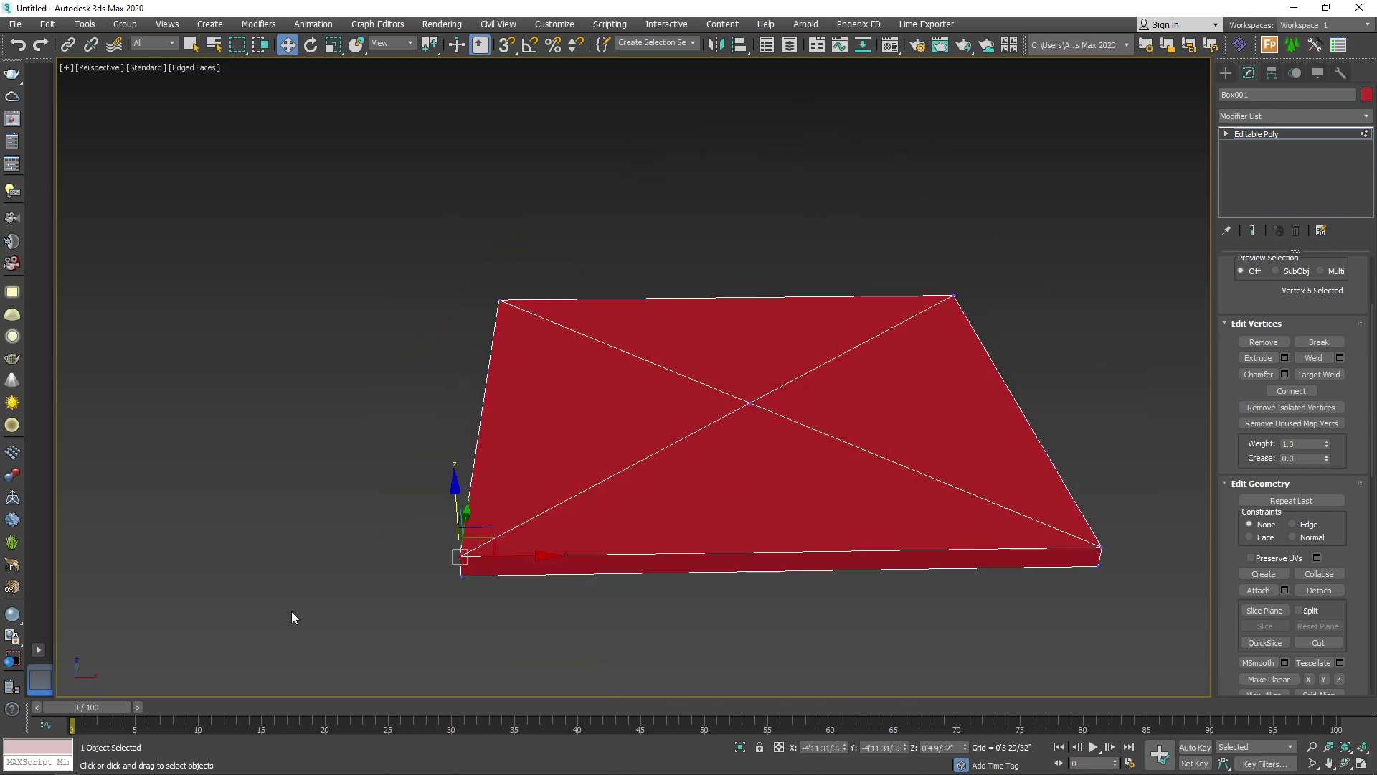
left_click(1317, 575)
left_click_drag(298, 509, 484, 604)
left_click(1318, 575)
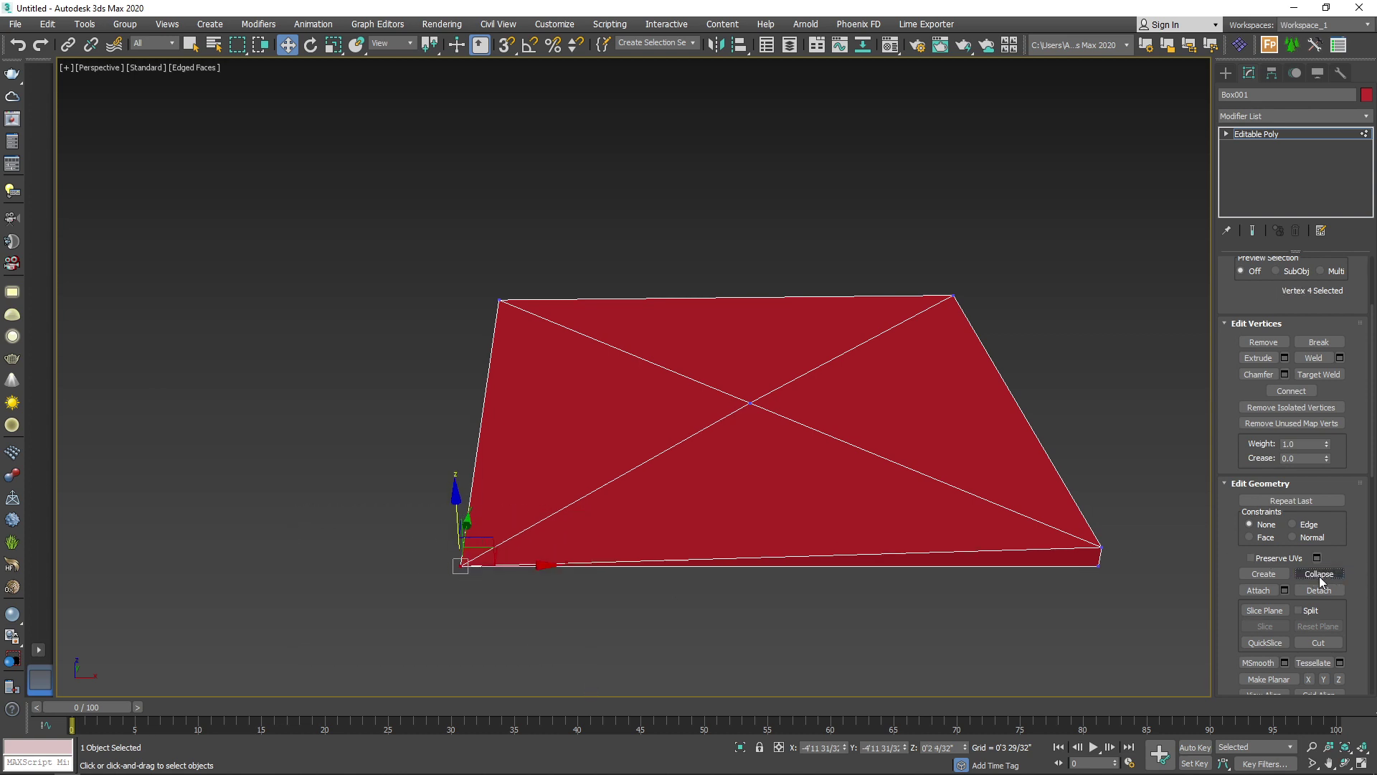
middle_click_drag(472, 581, 480, 599, "alt")
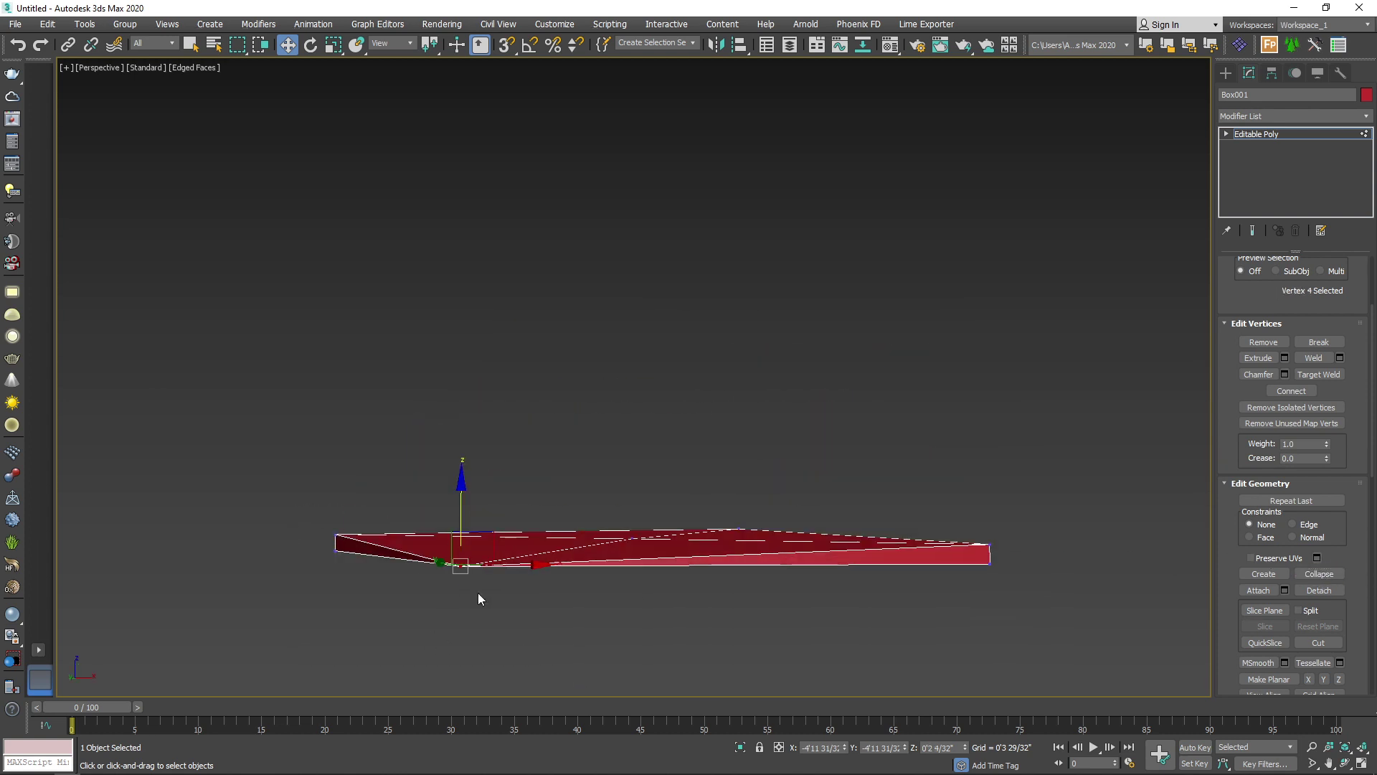
key("ctrl+z")
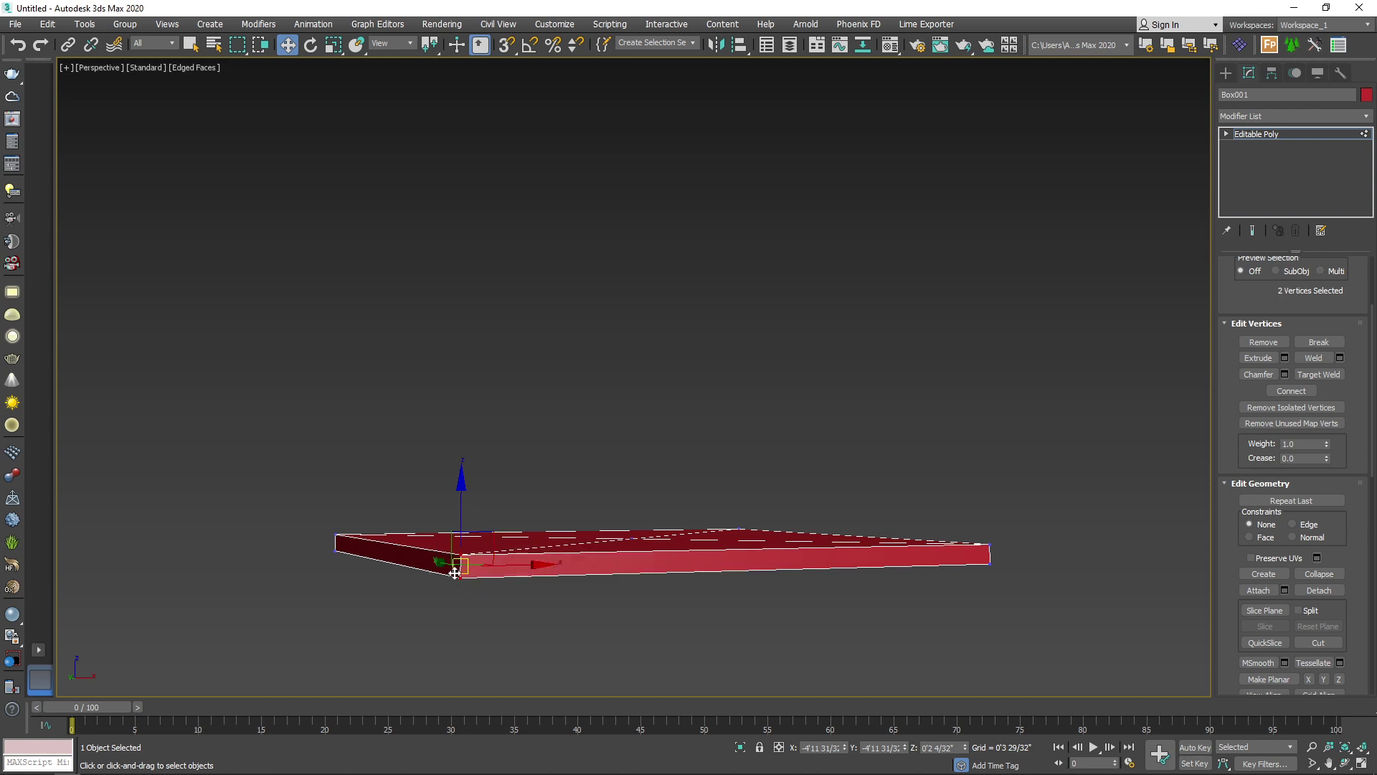
left_click(489, 615)
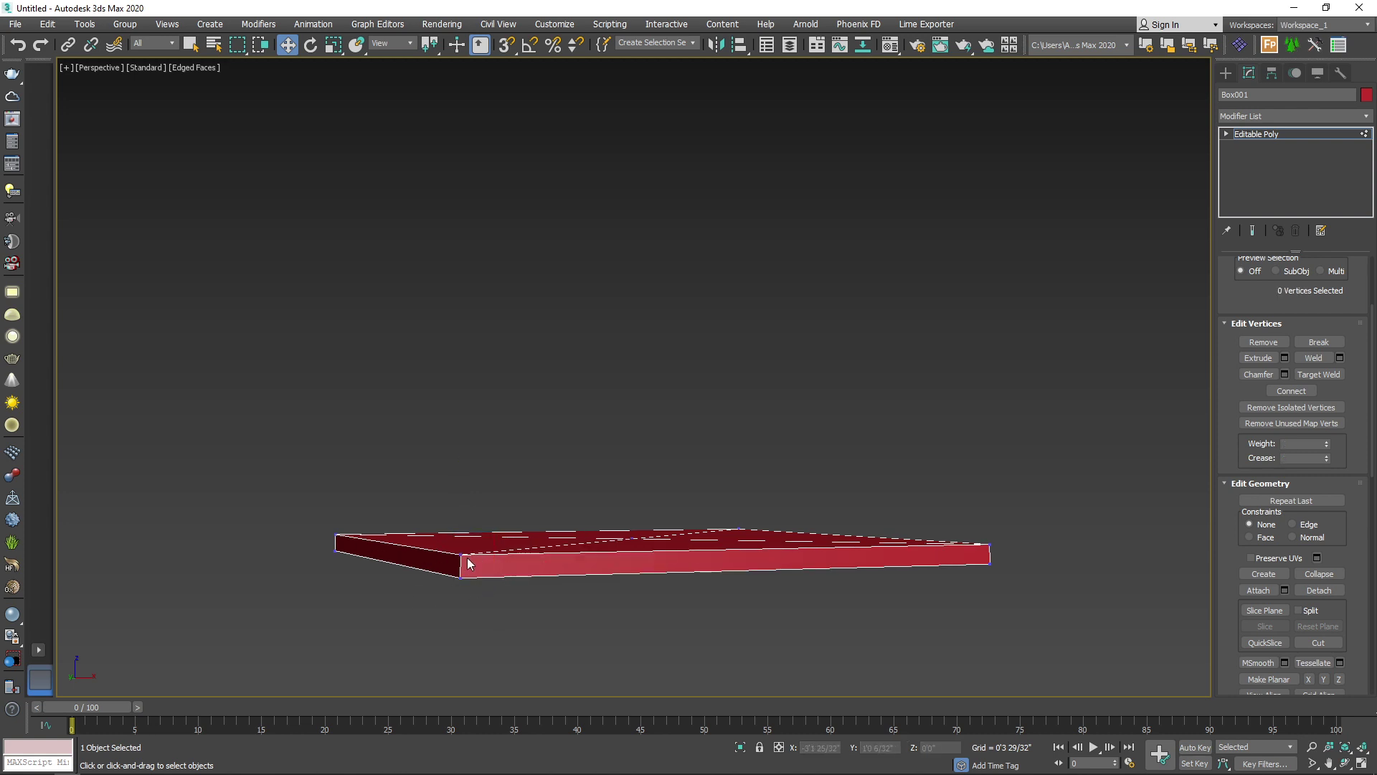
Step: Raise the top face's centre vertex vertically in the Front view to a Z height of about 1'11 18/32"
middle_click_drag(468, 563, 219, 608, "alt")
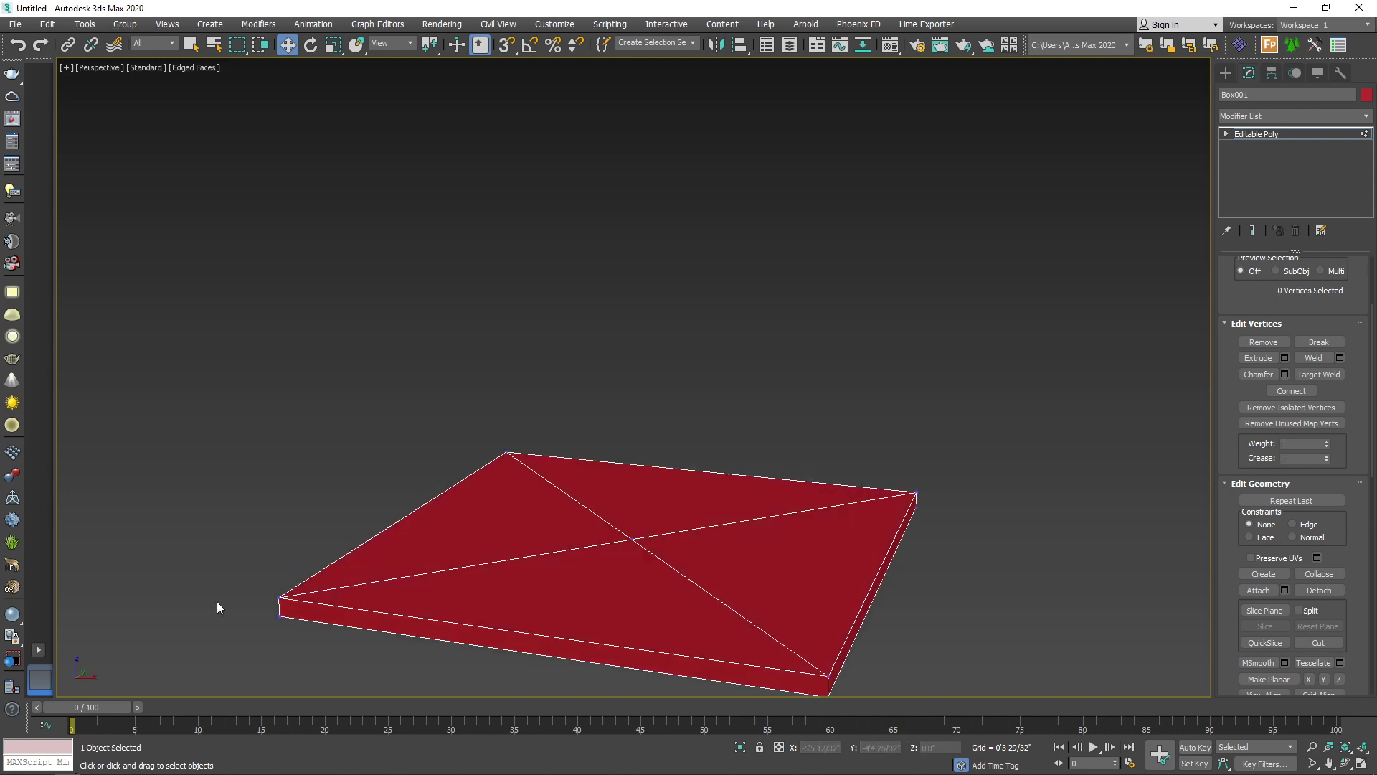
left_click(279, 598)
middle_click_drag(403, 511, 628, 495, "alt")
left_click(694, 545)
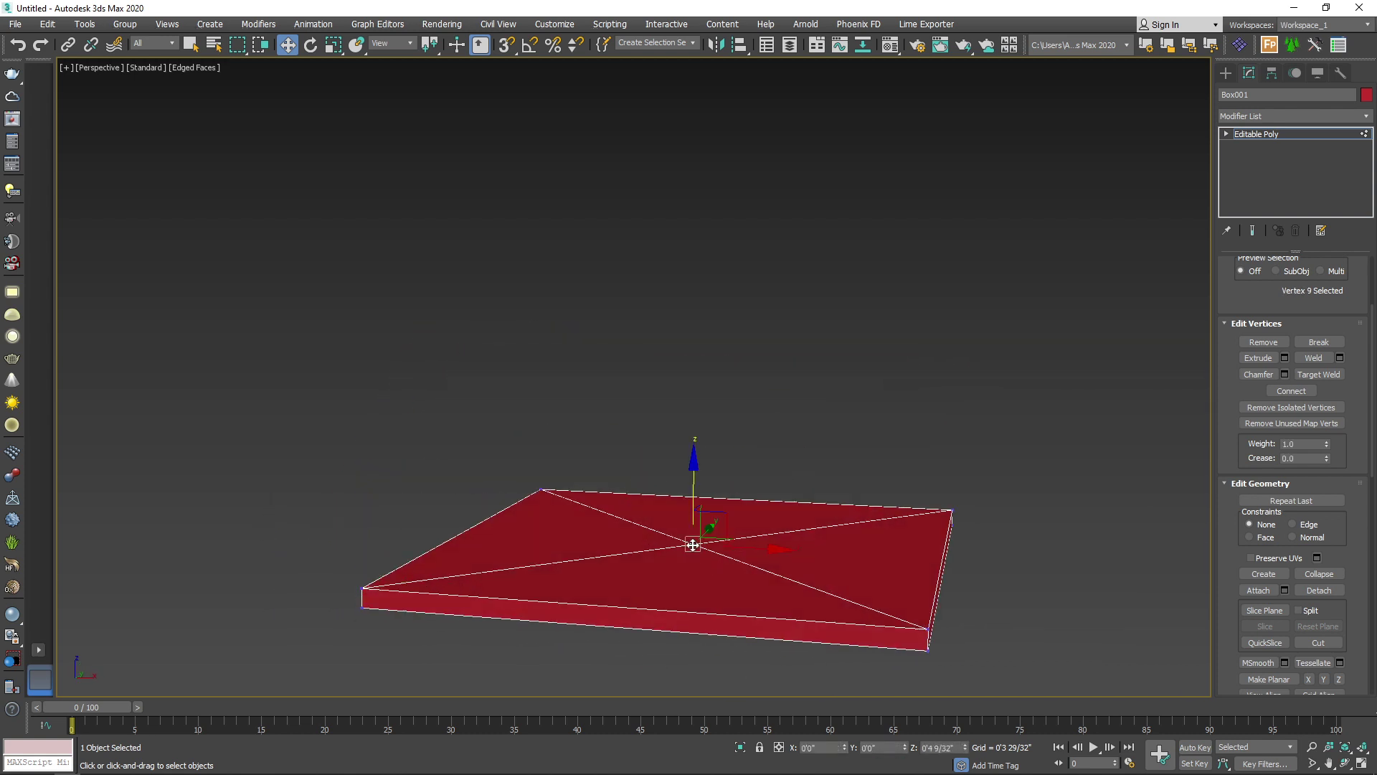
key("f")
scroll(617, 416, "down", 2)
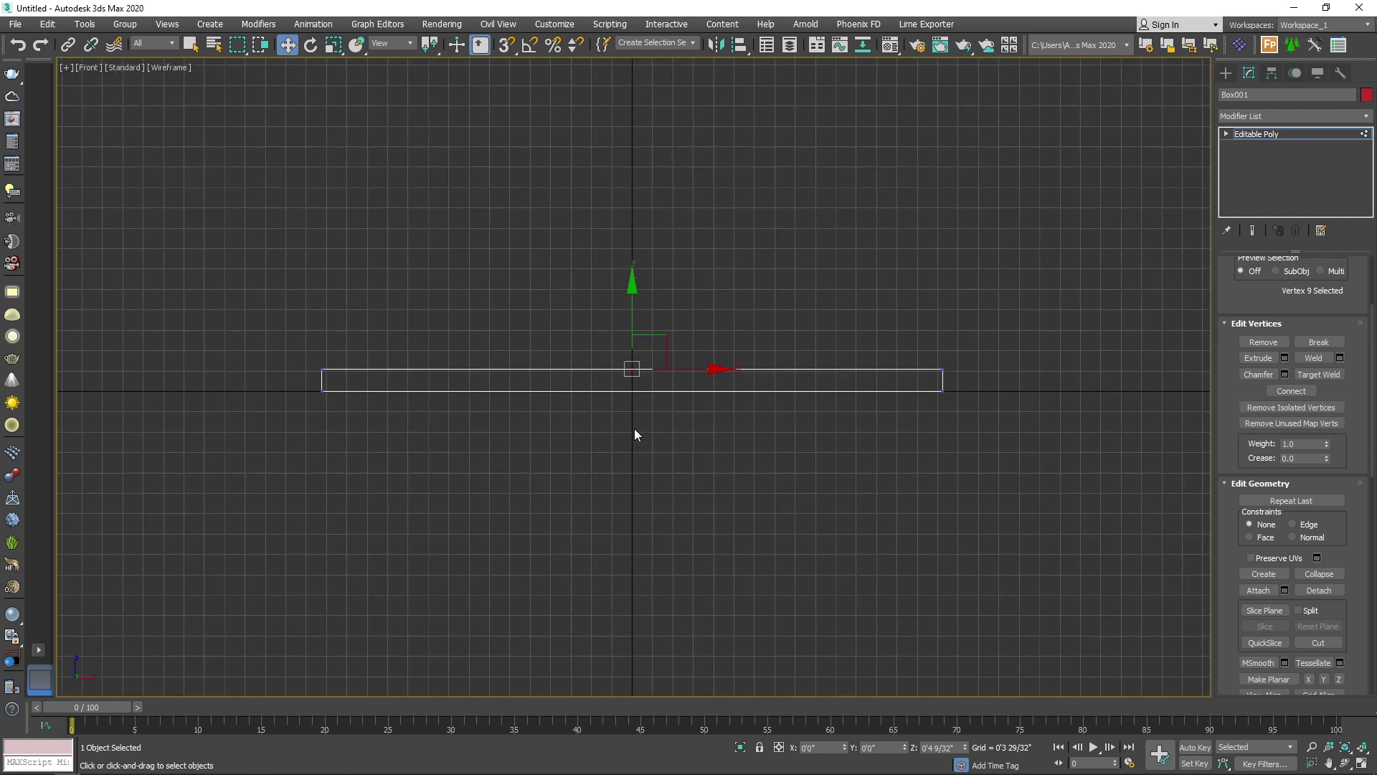
middle_click_drag(634, 428, 673, 410)
left_click_drag(672, 410, 686, 307)
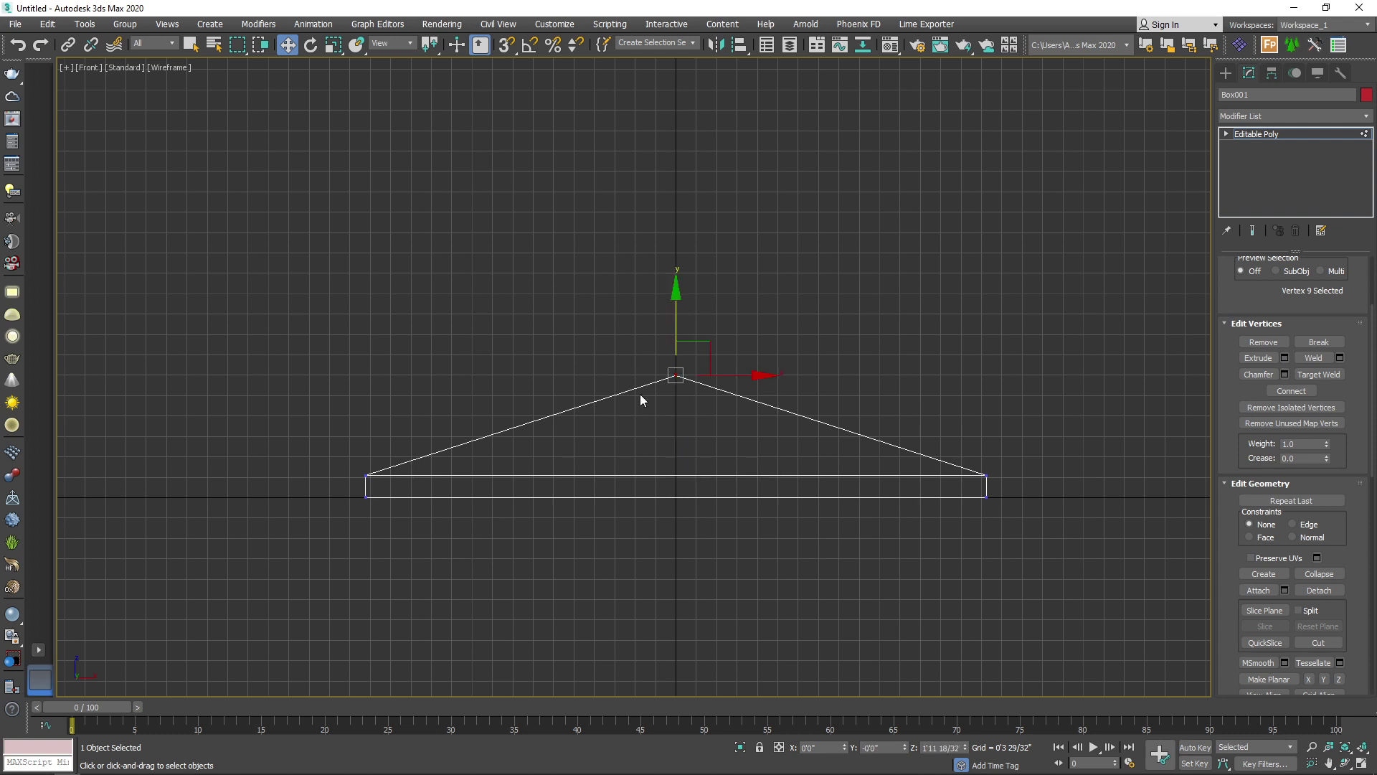
key("p")
mouse_move(639, 394)
middle_mouse_down("alt")
mouse_move(635, 462)
mouse_move(731, 548)
mouse_move(741, 462)
mouse_move(664, 410)
middle_mouse_up("alt")
middle_click_drag(643, 486, 694, 531, "alt")
middle_click_drag(644, 586, 621, 524)
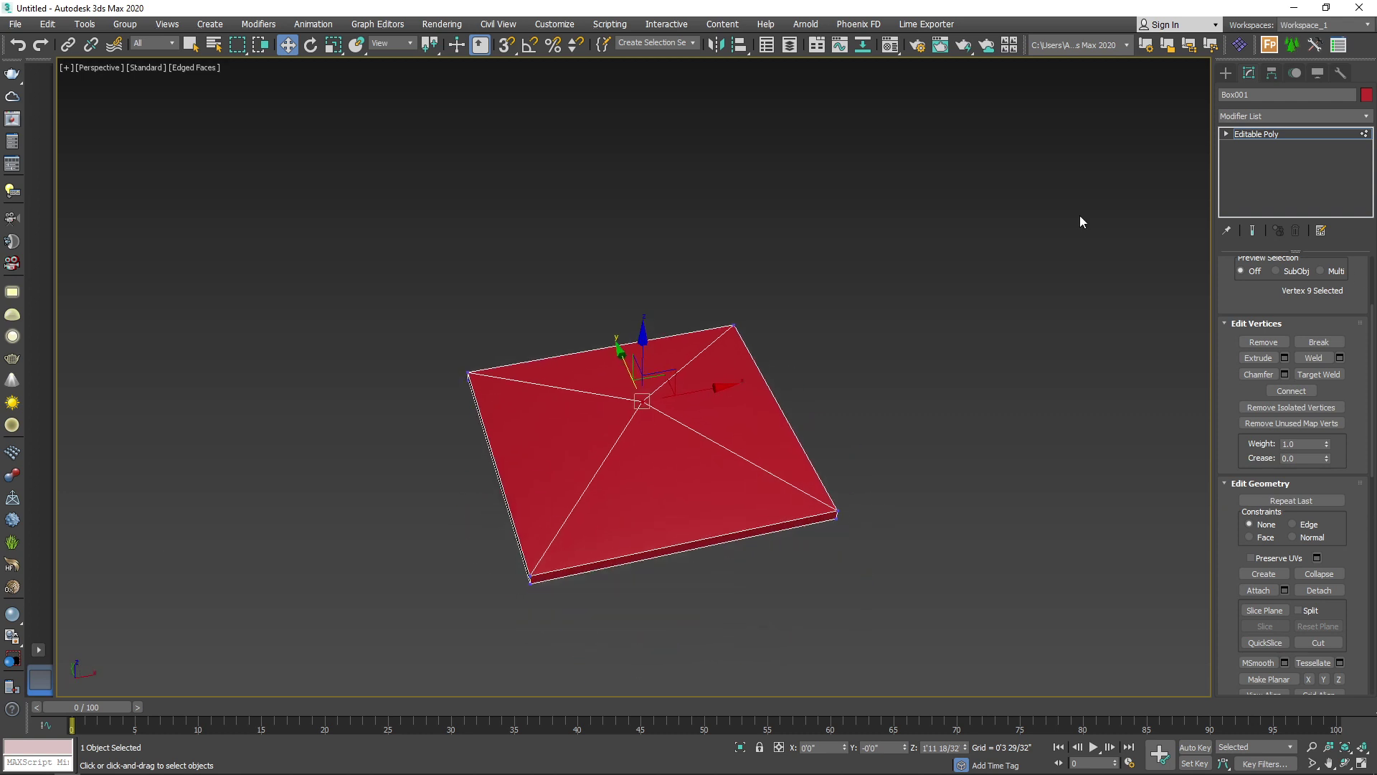
Step: At polygon level, detach the front triangular face as separate object Object001, exit sub-object editing and clear the selection
left_click(1244, 134)
left_click(1261, 184)
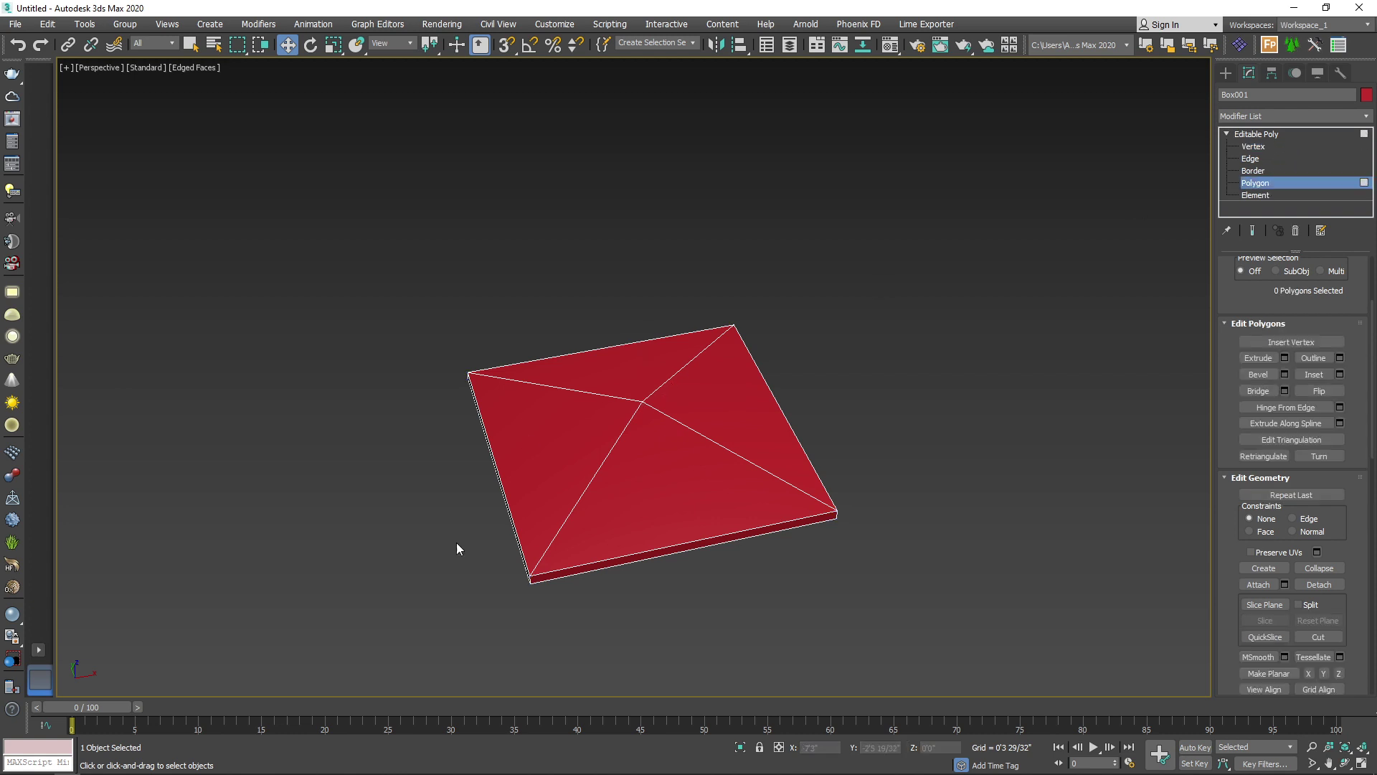
left_click(612, 480)
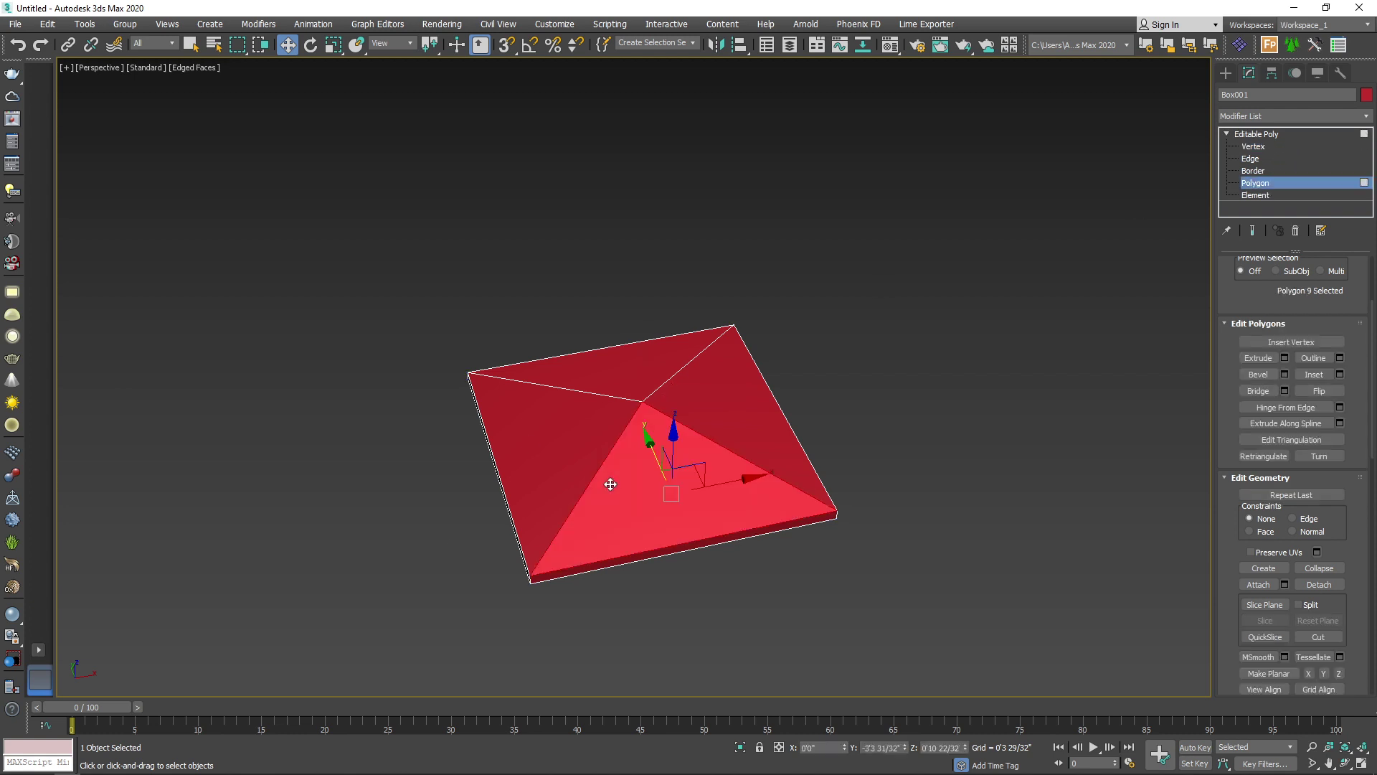
left_click(1319, 585)
left_click(759, 399)
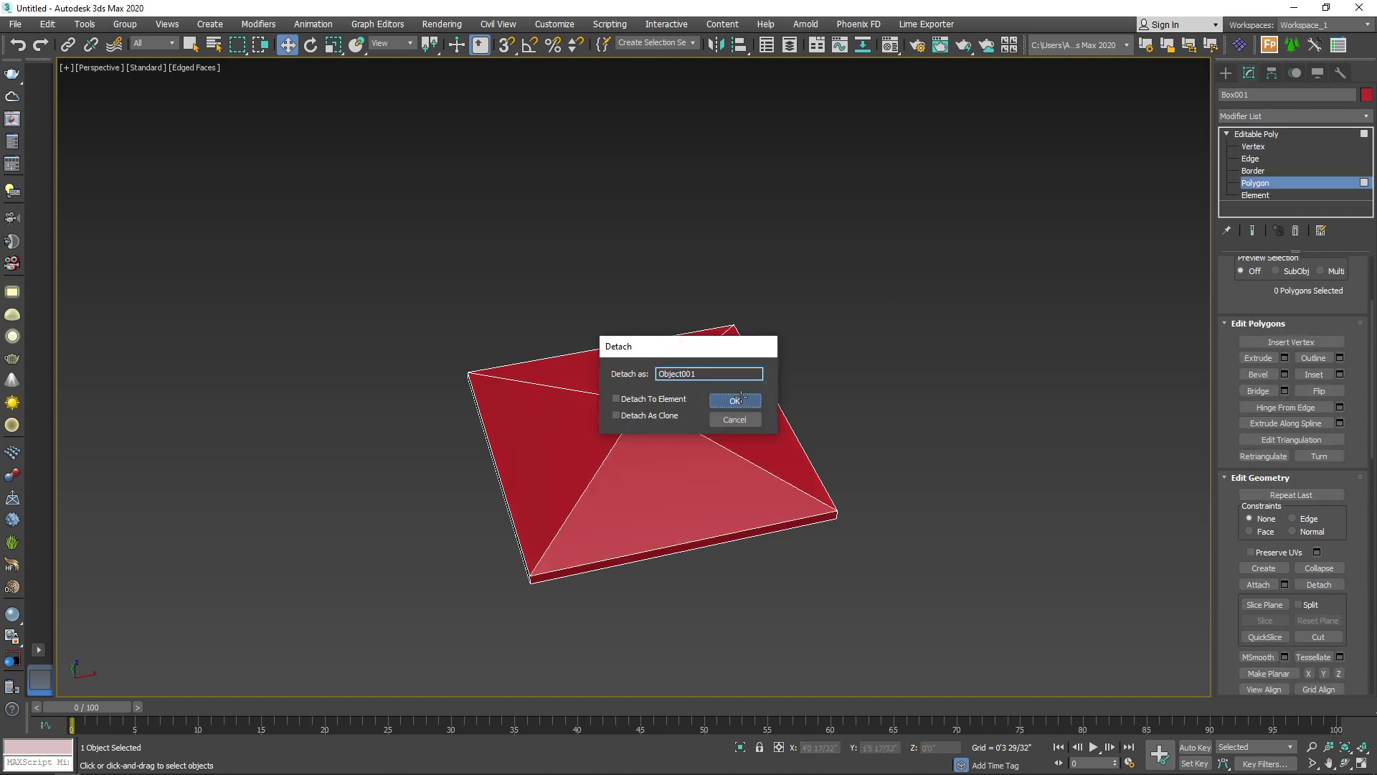
left_click(1255, 184)
left_click(925, 403)
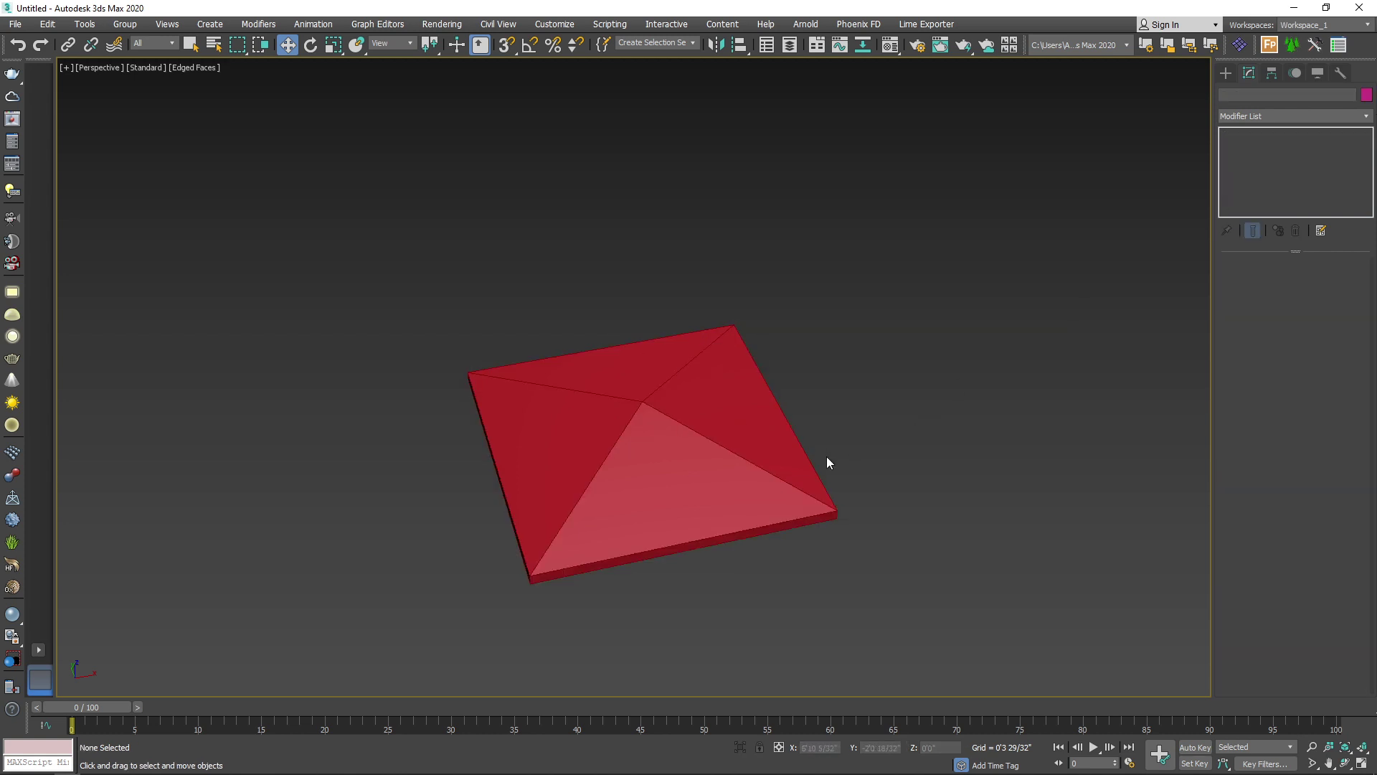
Step: Try moving the detached triangular face away from the slab along X, and undo the move
middle_click_drag(826, 458, 739, 474, "alt")
left_click(711, 487)
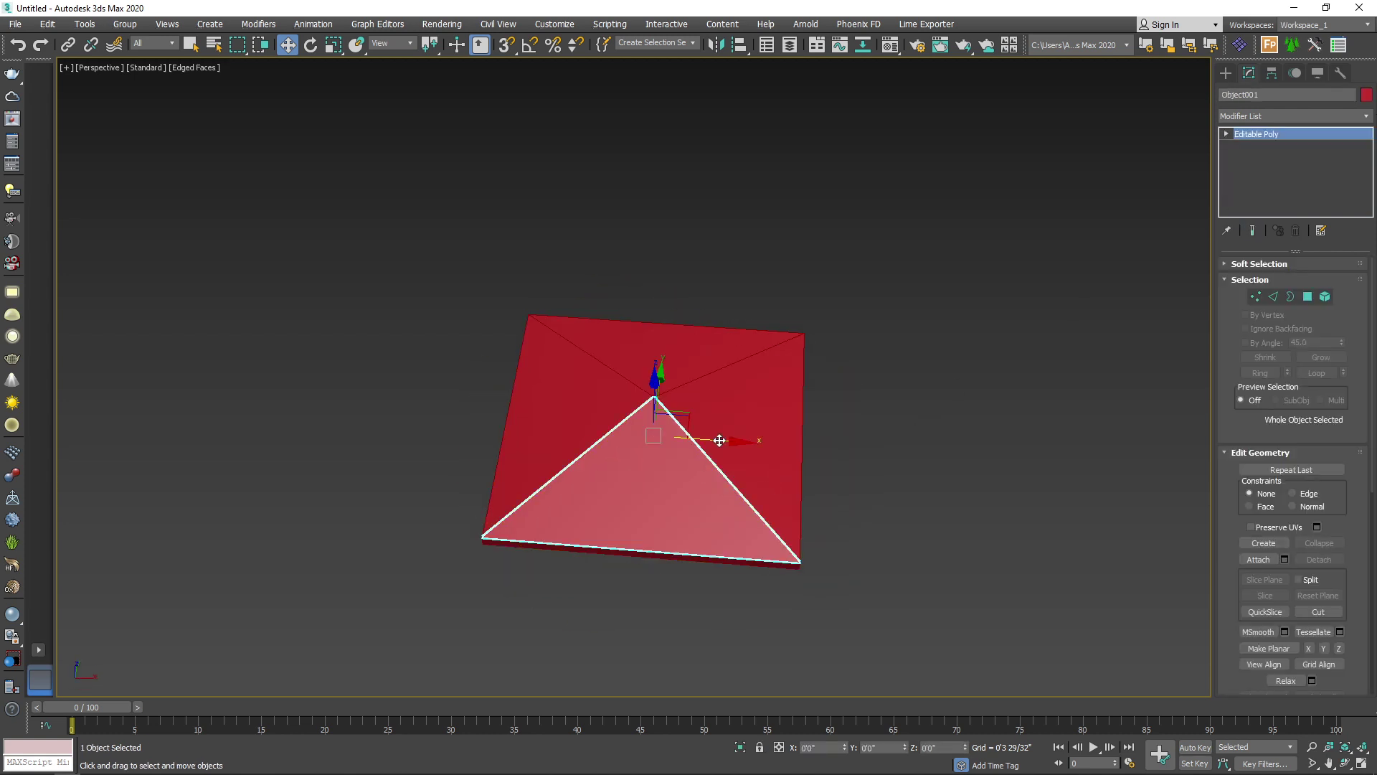
left_click_drag(720, 440, 1108, 448)
key("ctrl+z")
Step: Isolate the slab to examine the opening left by the detached face, exit isolation and clear the selection
left_click(779, 425)
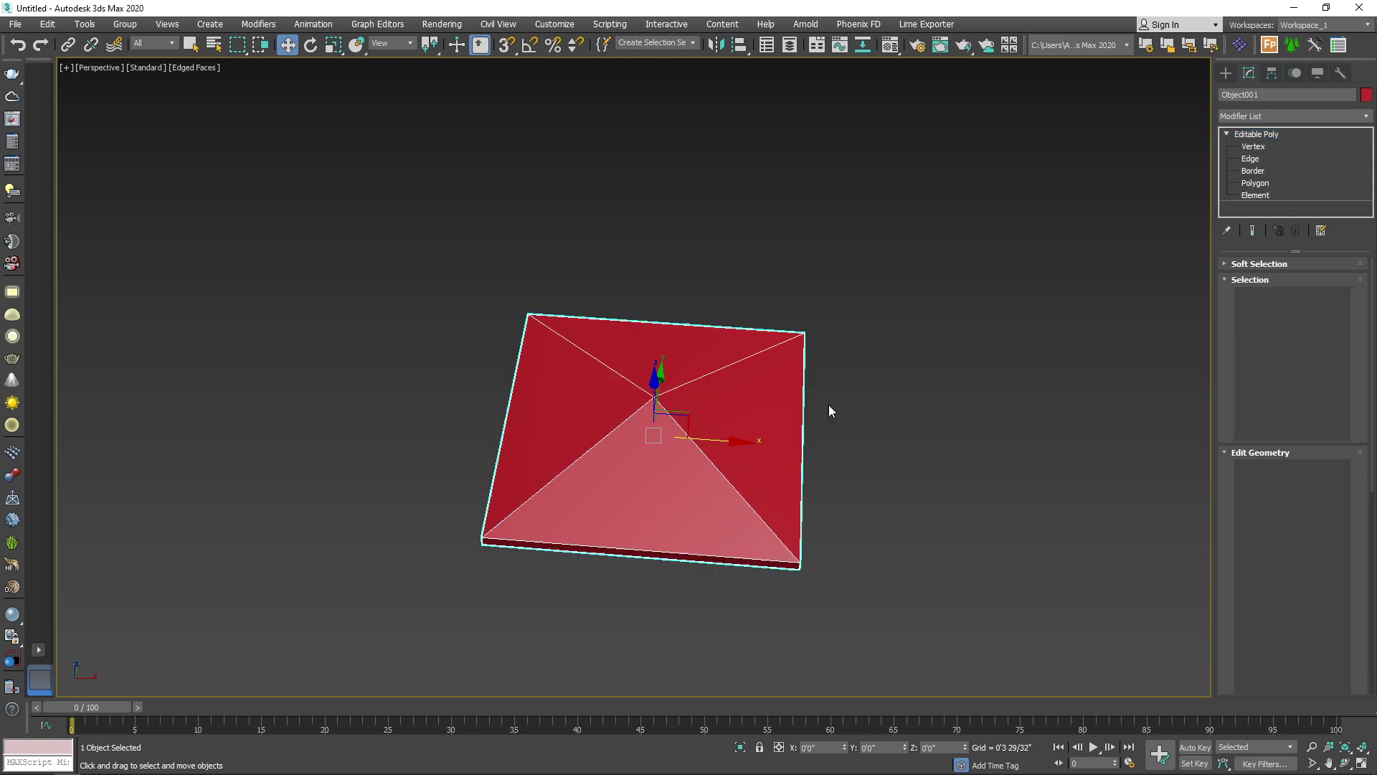
middle_click_drag(829, 406, 743, 388, "alt")
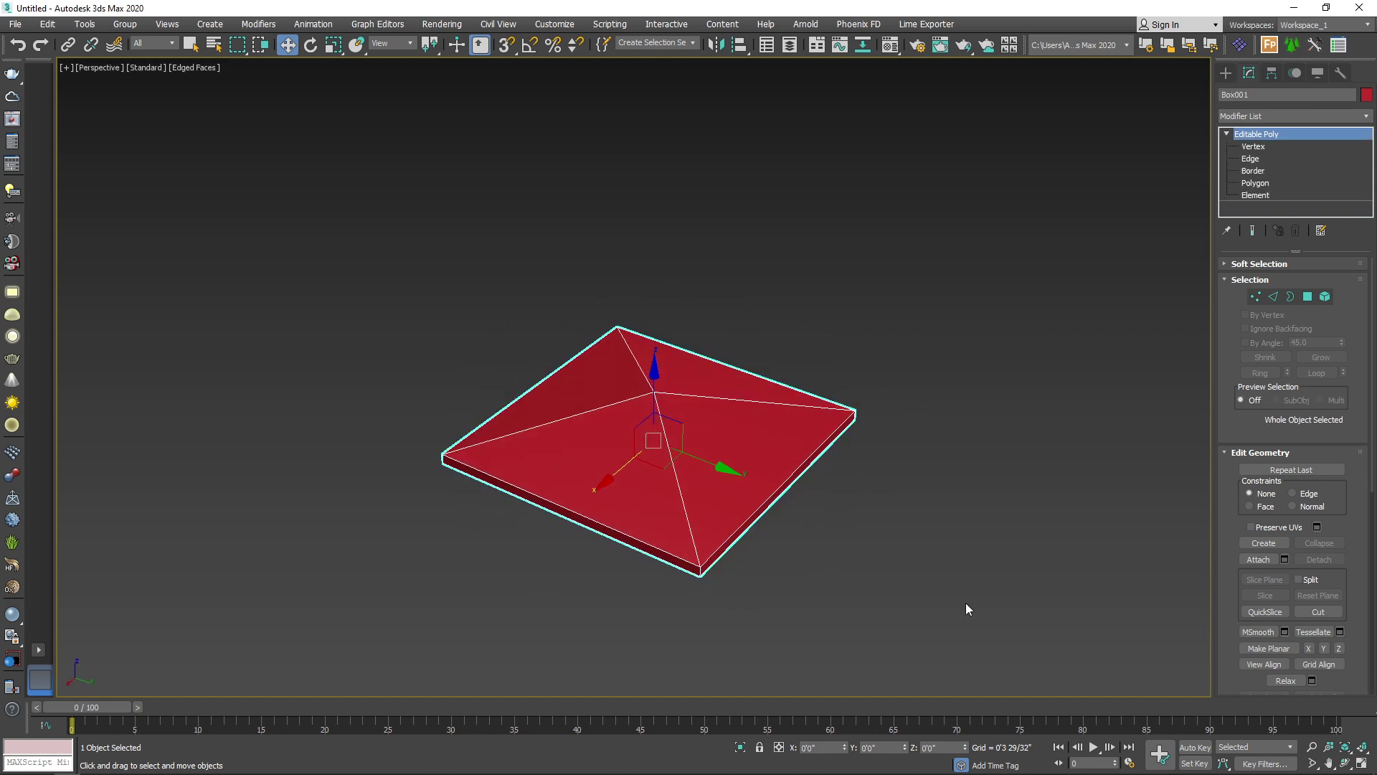
middle_click_drag(658, 424, 796, 432, "alt")
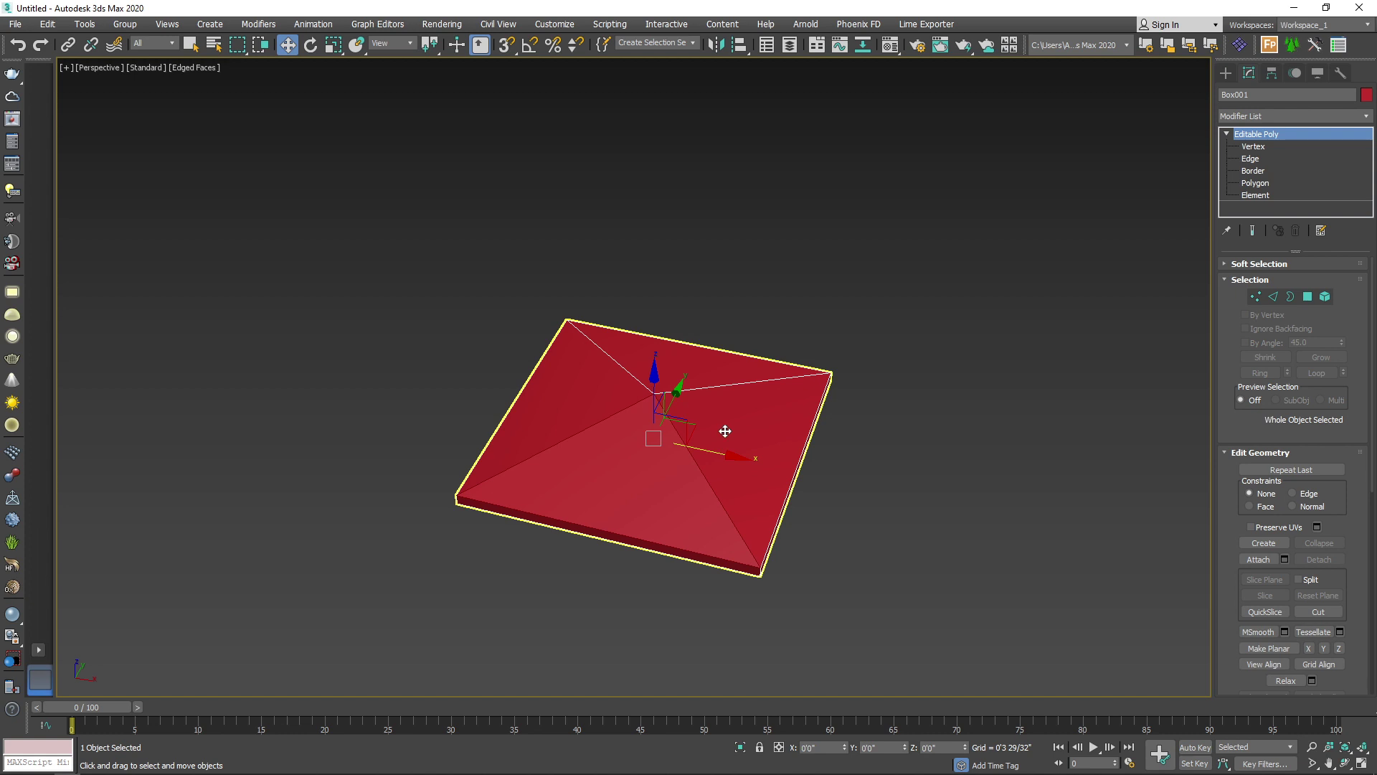
middle_click_drag(454, 431, 647, 424, "alt")
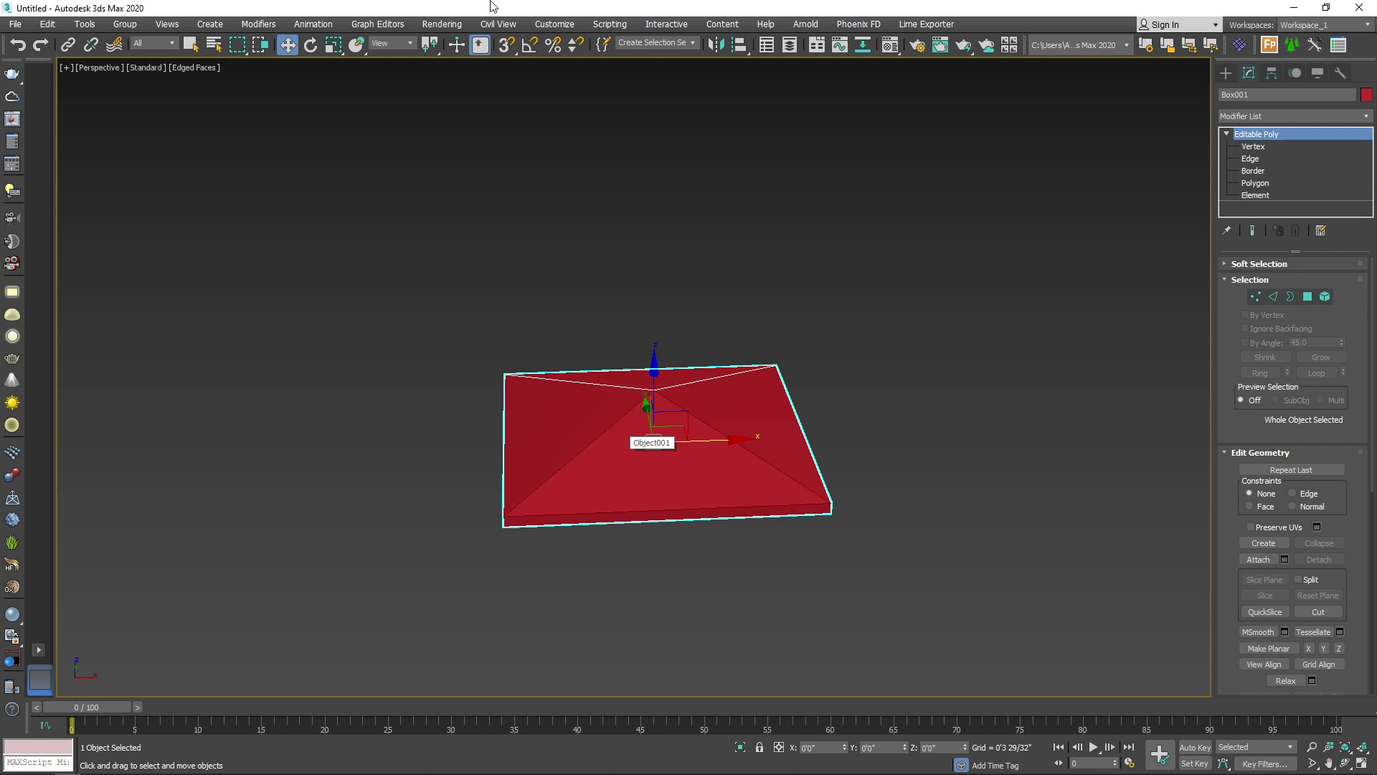
middle_click_drag(619, 445, 500, 314, "alt")
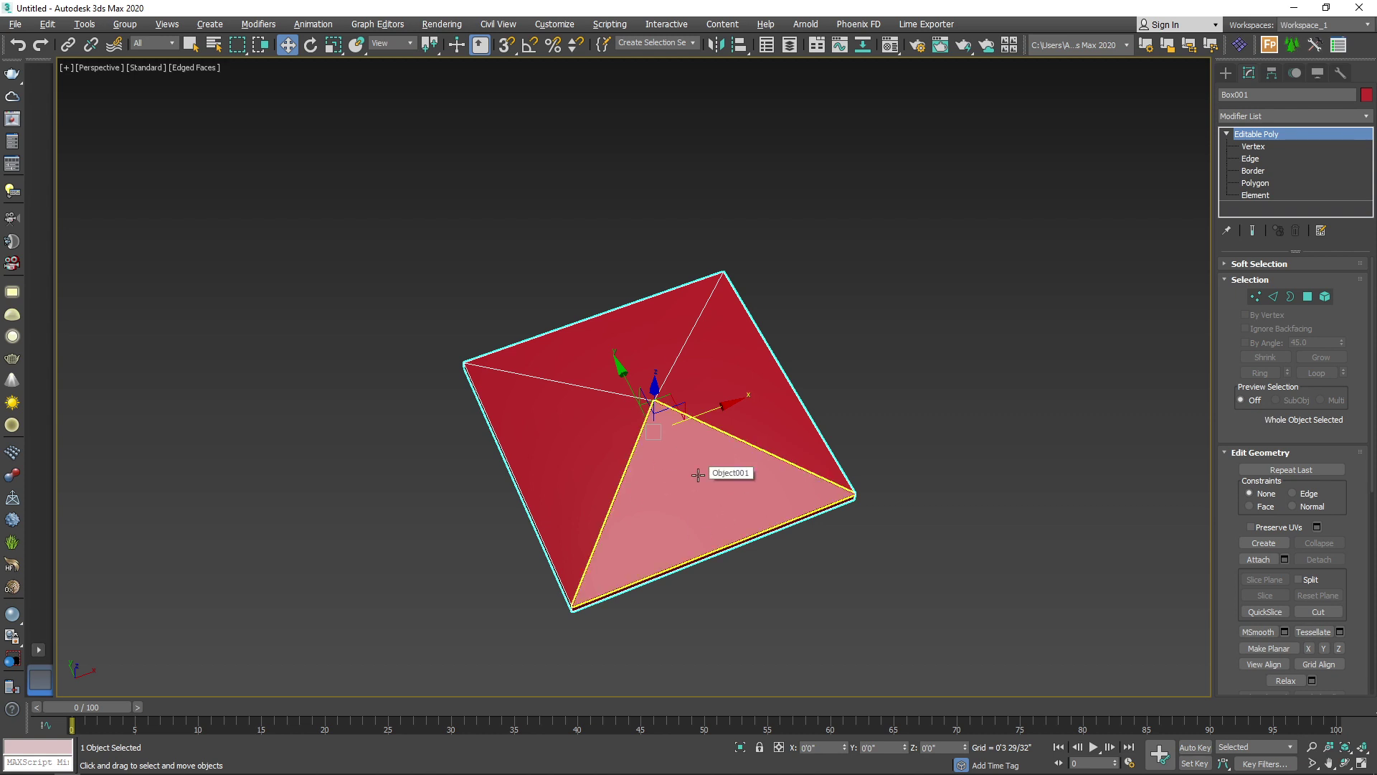
scroll(698, 475, "up", 3)
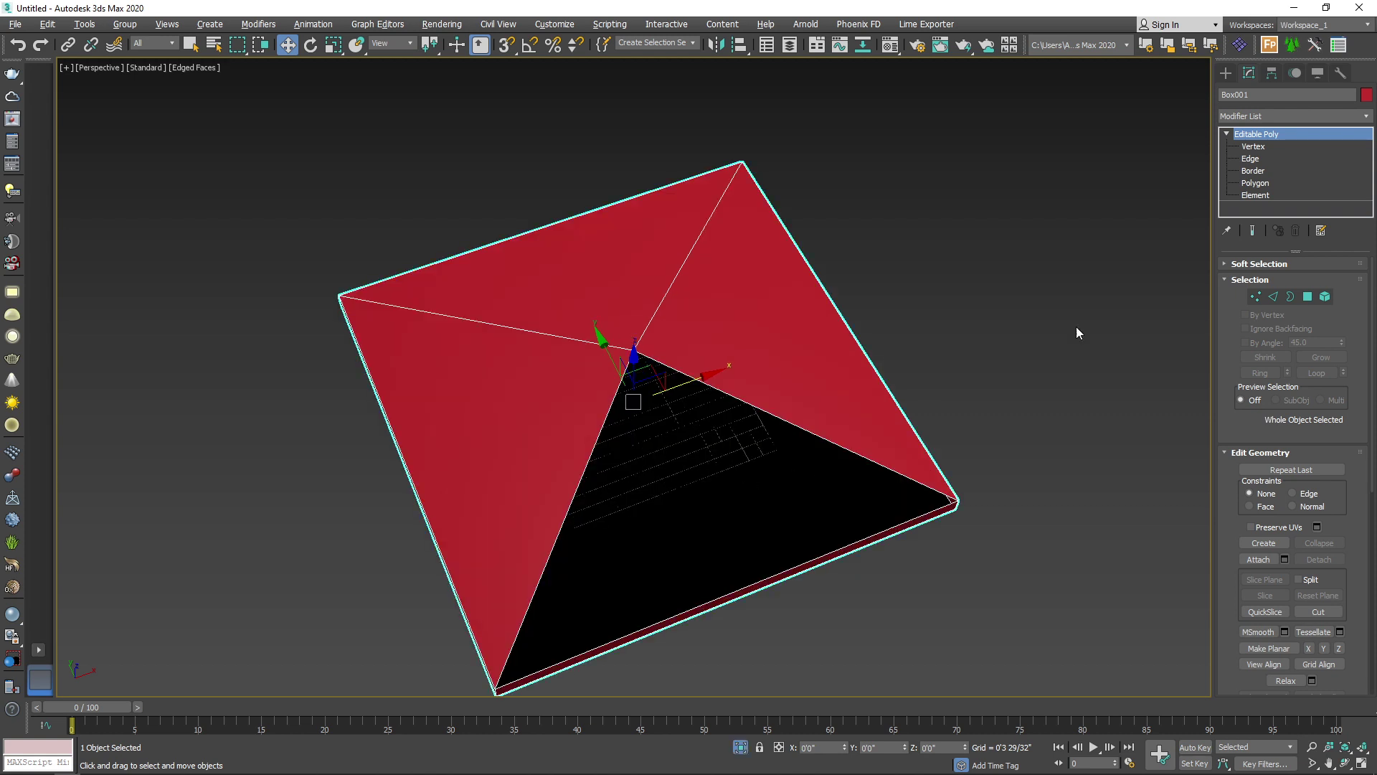
left_click(981, 471)
scroll(981, 471, "down", 4)
Step: Select the detached triangular face and isolate it
left_click(703, 489)
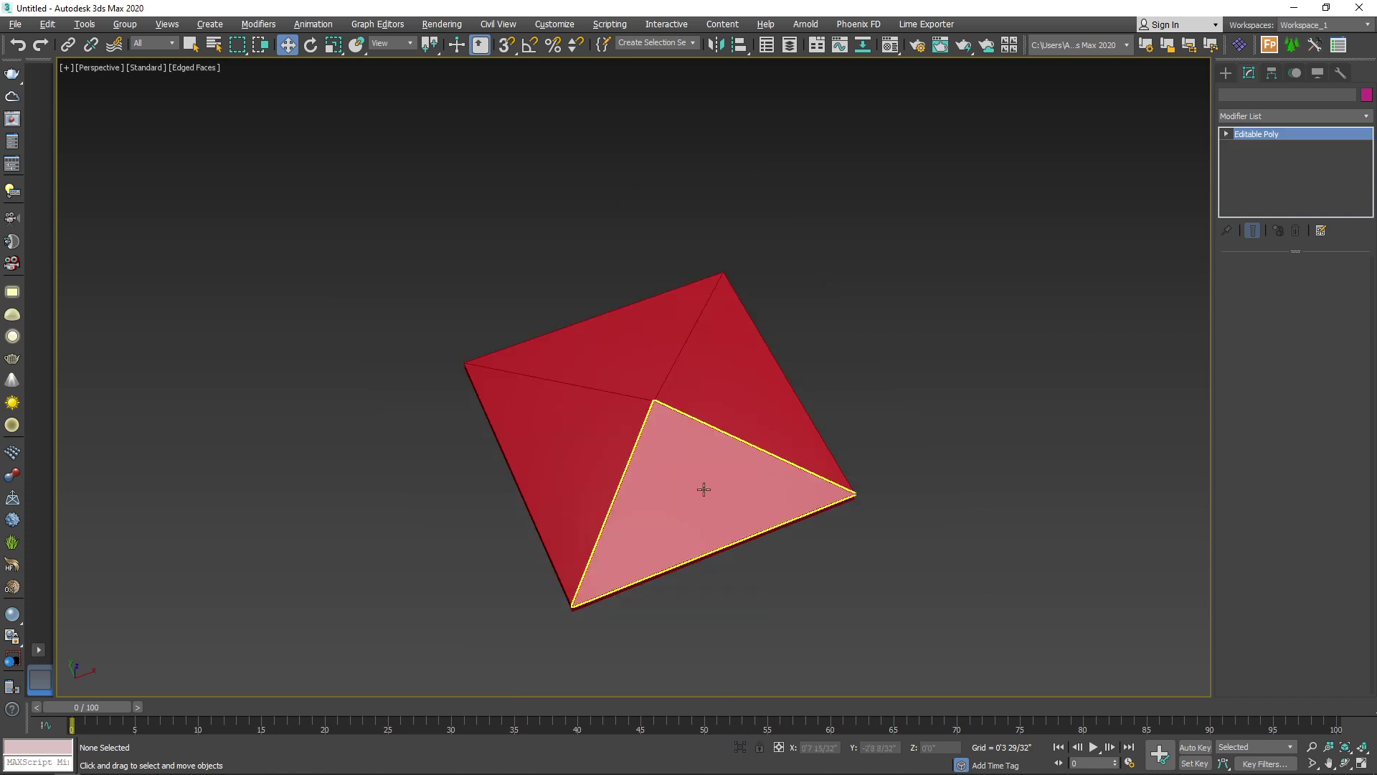
middle_click_drag(689, 487, 924, 492, "alt")
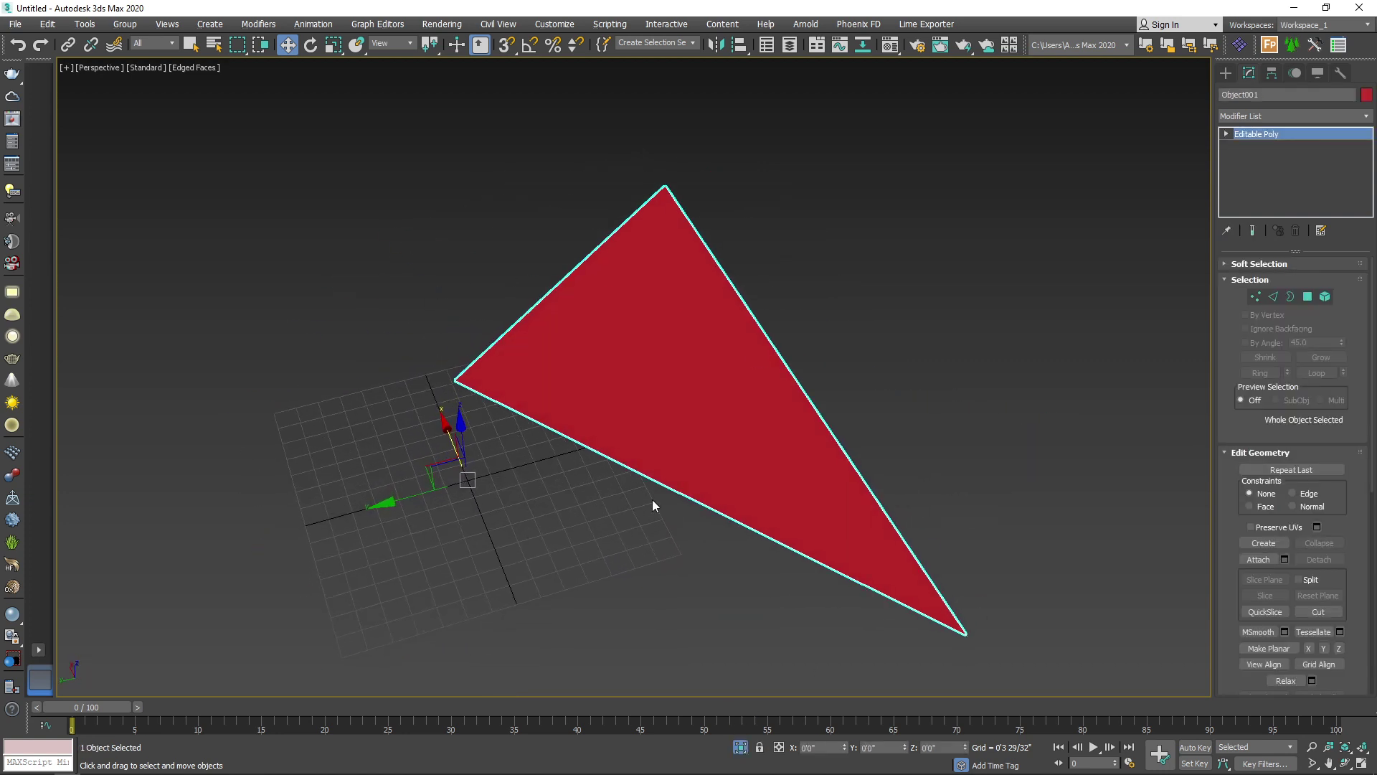
middle_click_drag(419, 449, 833, 376, "alt")
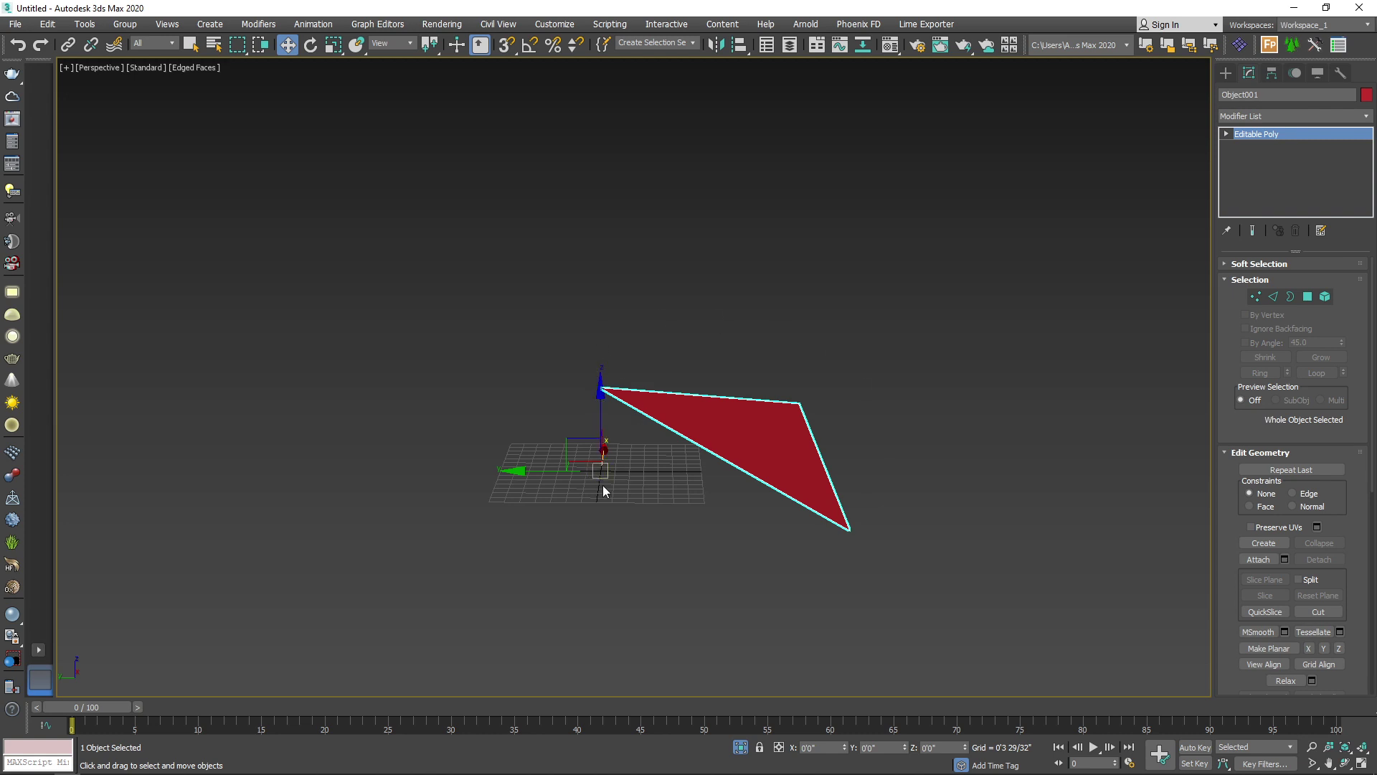
middle_click_drag(606, 476, 632, 430, "alt")
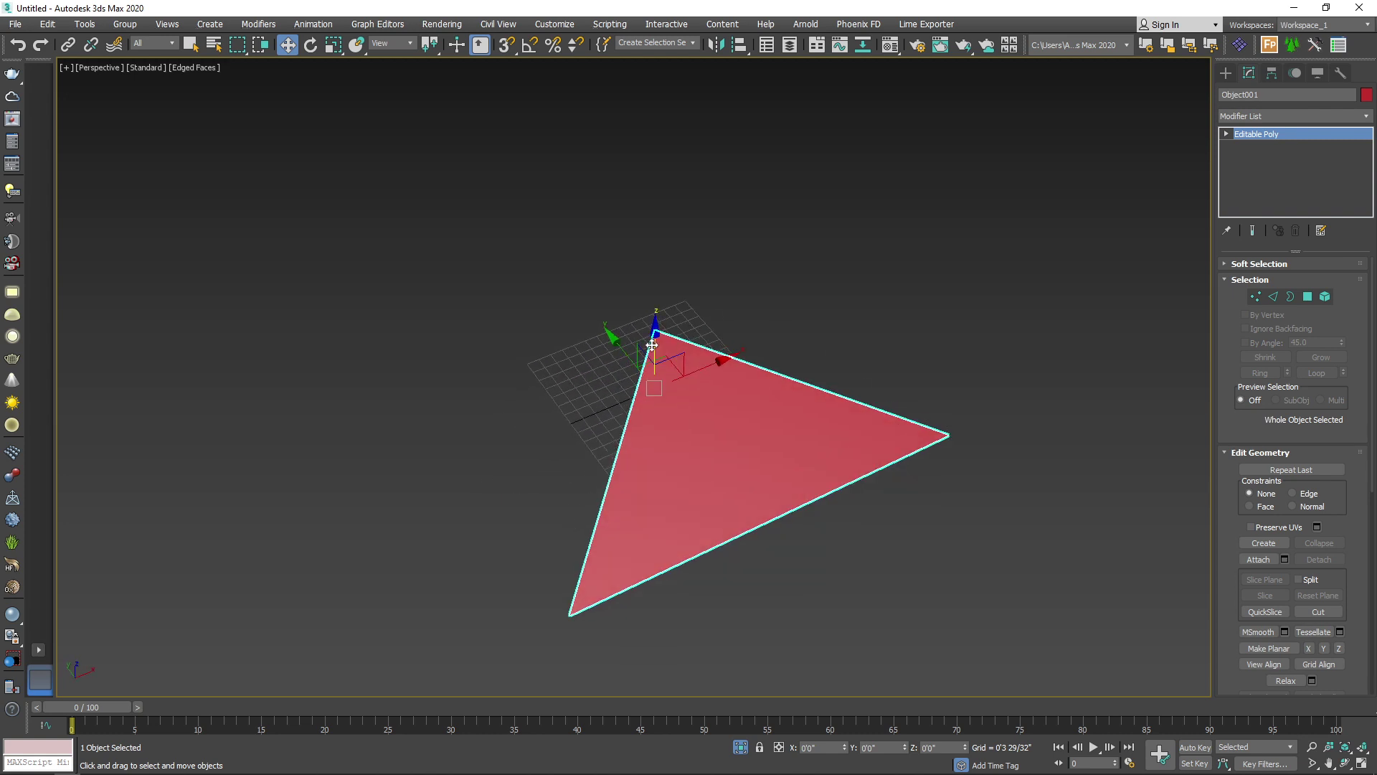
Step: Try cloning the triangle as three instances at about 90.5° intervals around Z, and undo the cloning
key("e")
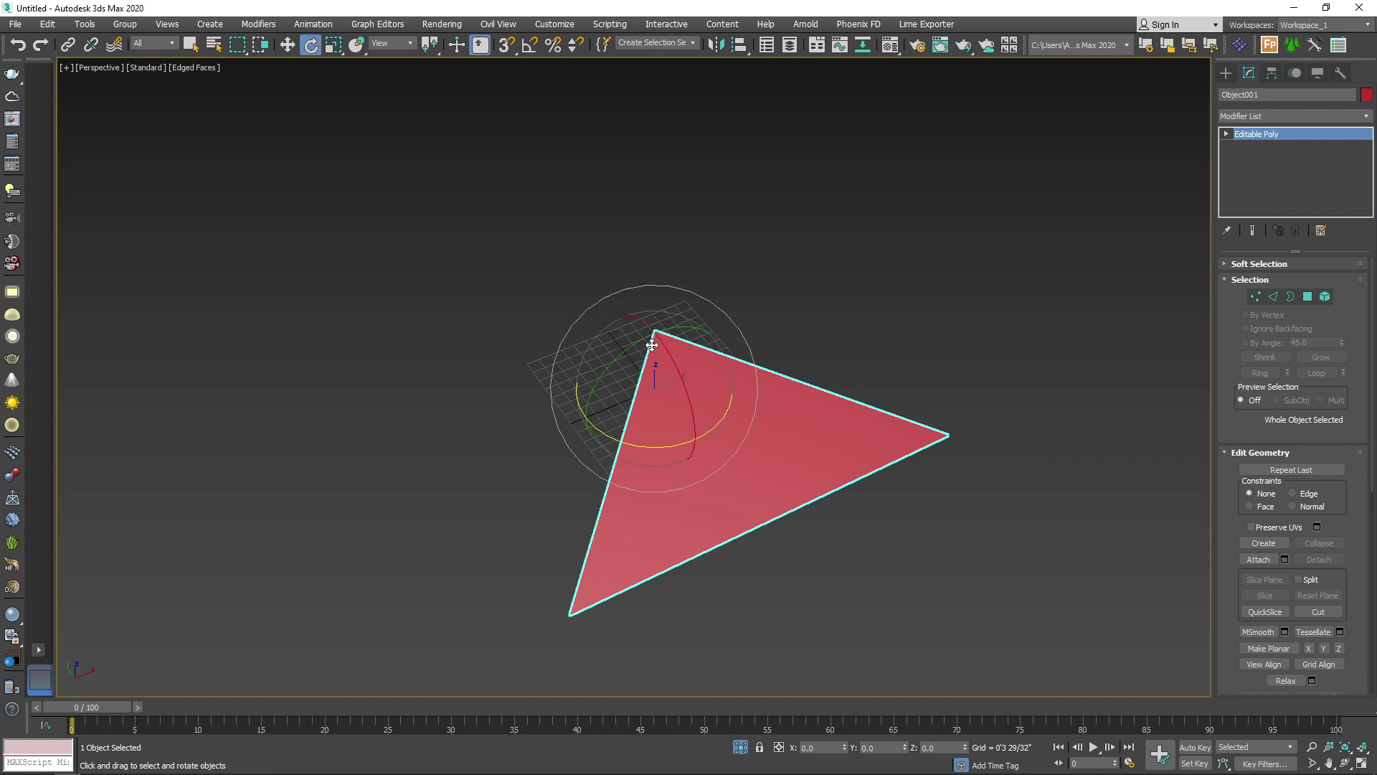
left_click_drag(612, 437, 759, 402, "shift")
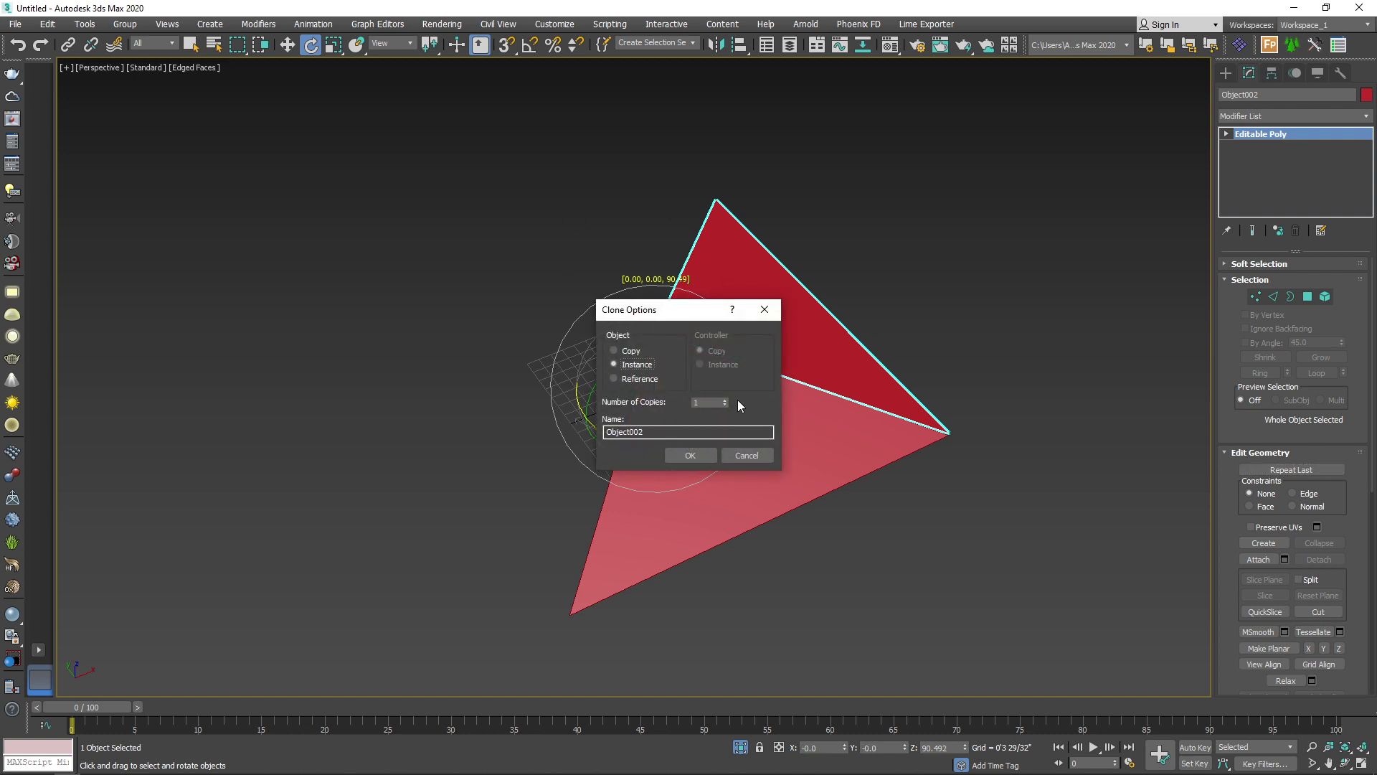
left_click(724, 399)
left_click(725, 399)
left_click(694, 456)
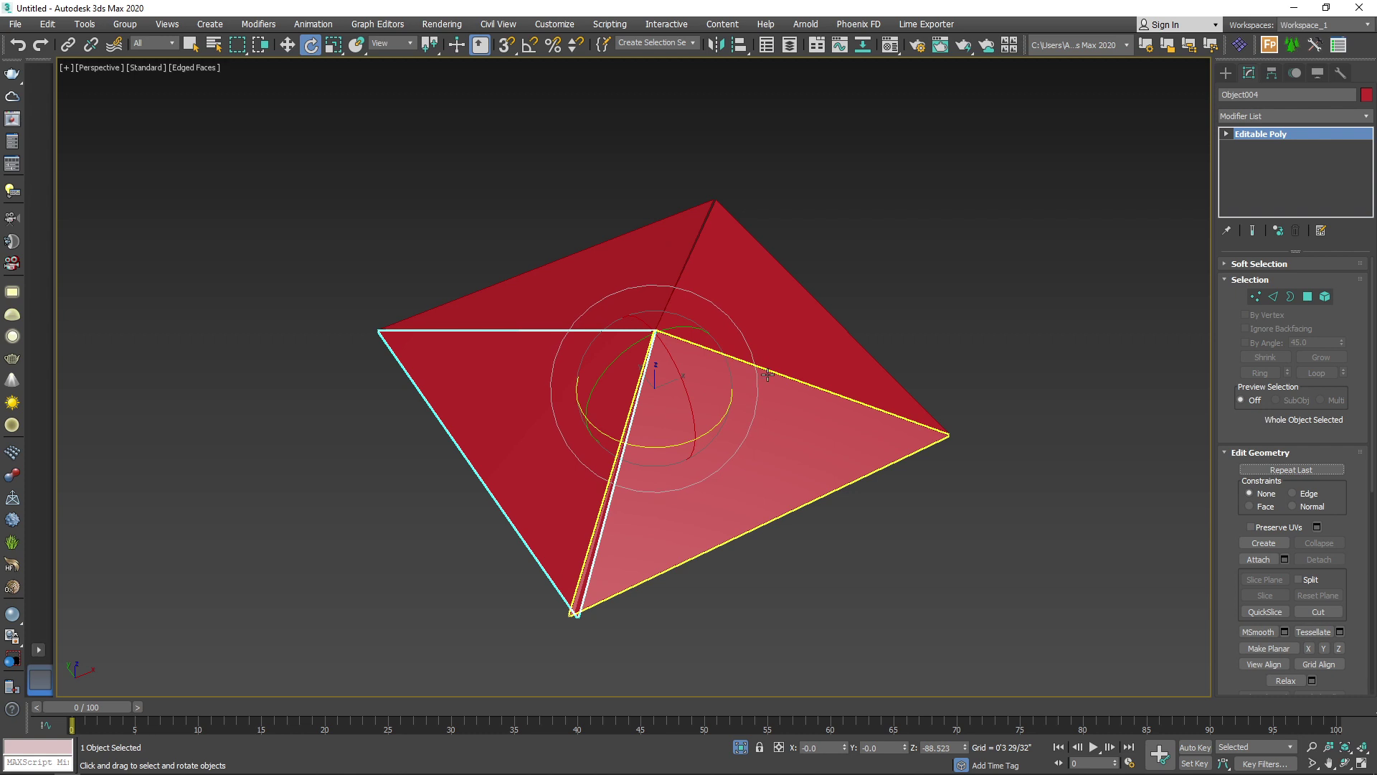
key("ctrl+z")
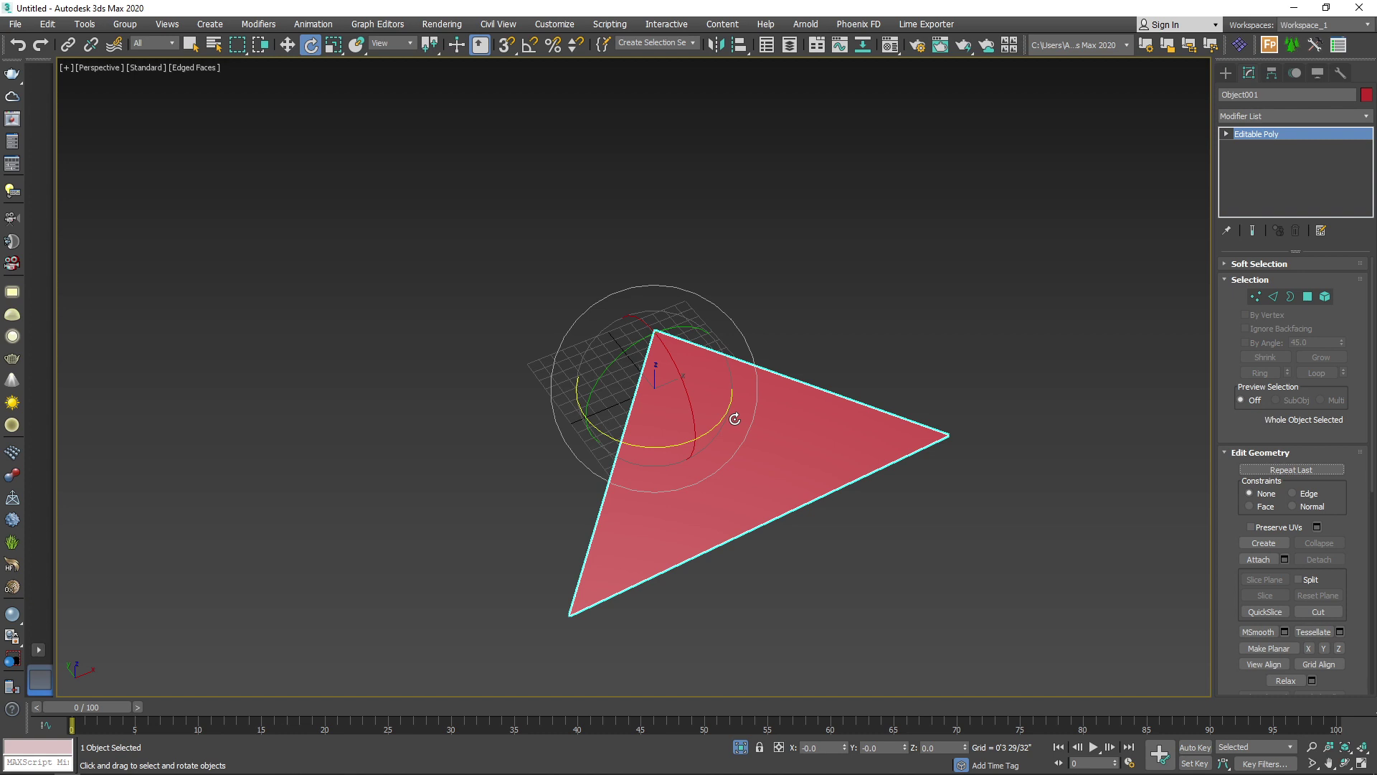
Step: Clone the triangle along X as an independent copy at about X -14'3 18/32"
scroll(907, 335, "down", 3)
key("w")
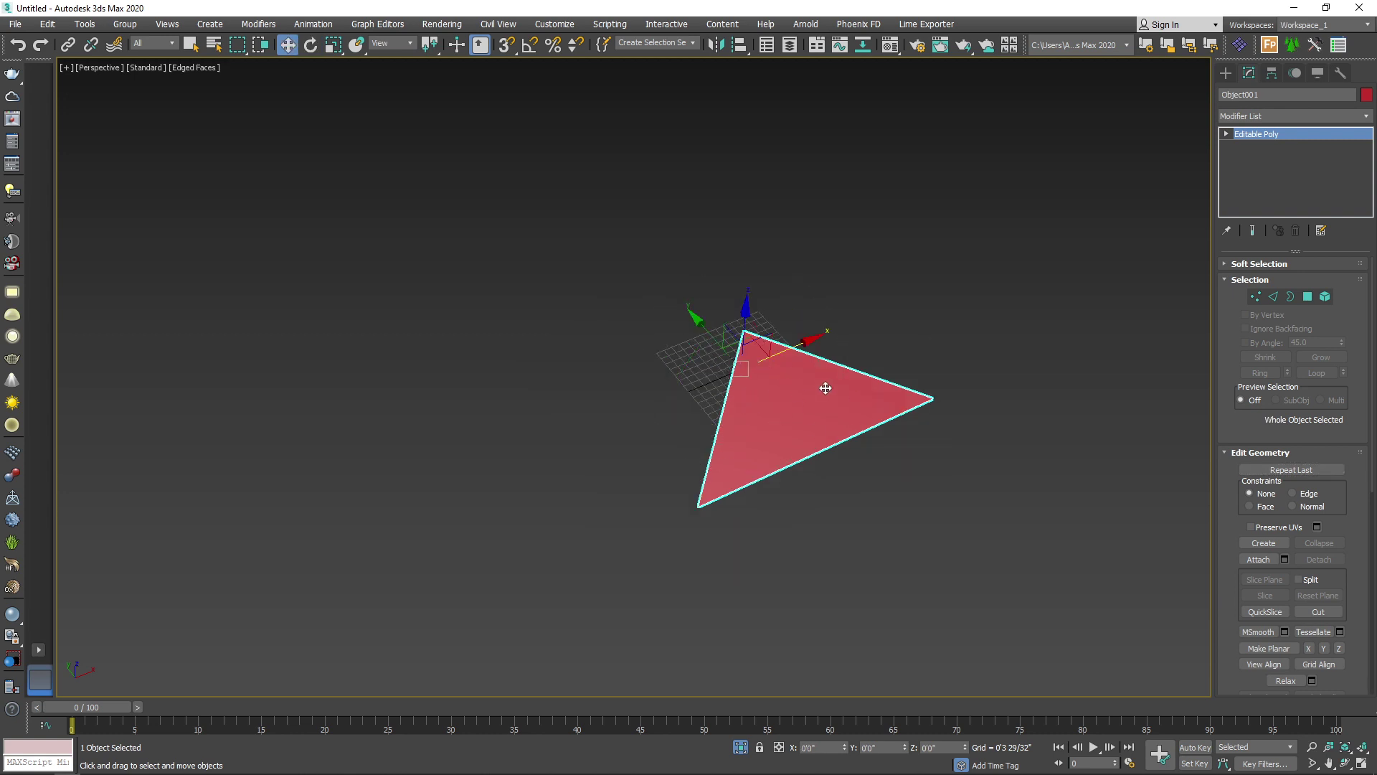
left_click_drag(806, 342, 435, 474, "shift")
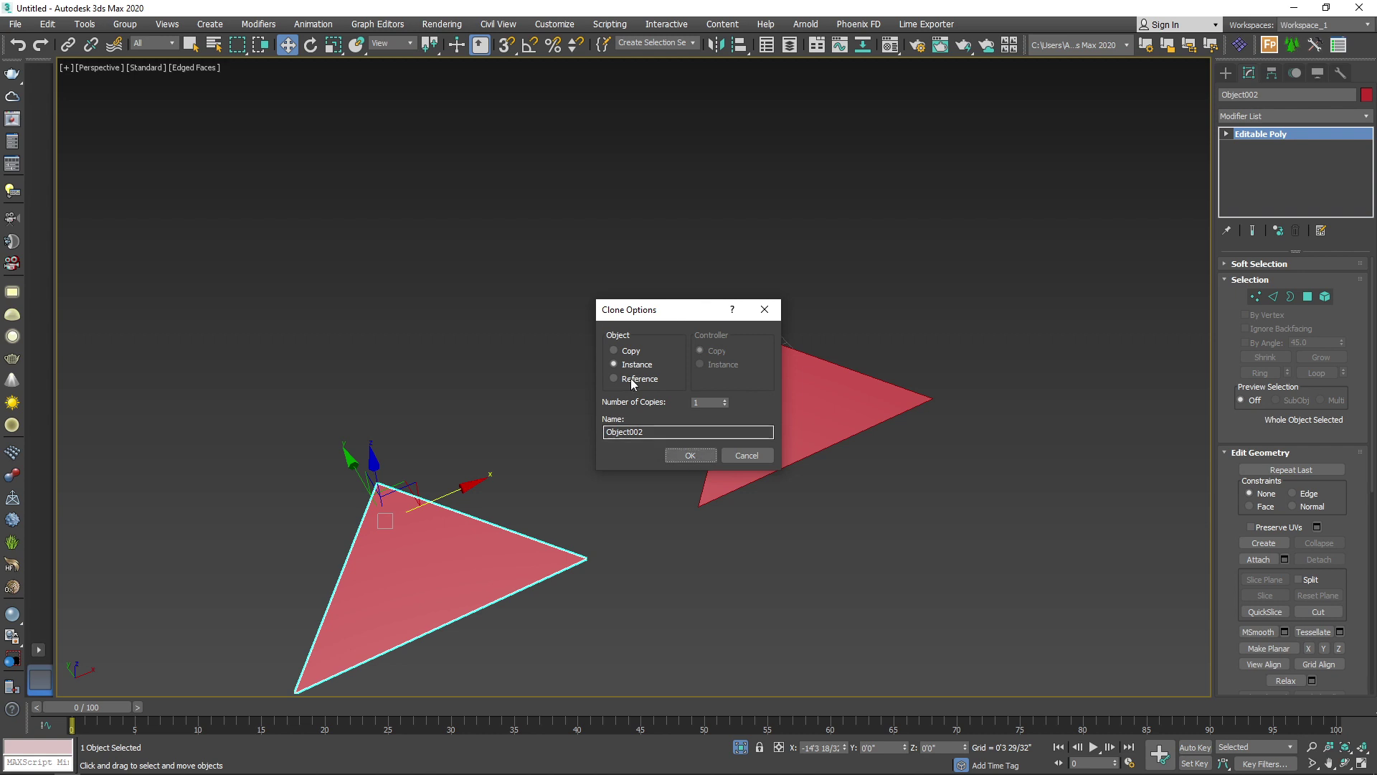
left_click(620, 349)
key("Return")
Step: Change the copied triangle's object colour to blue
middle_click_drag(406, 593, 550, 450, "alt")
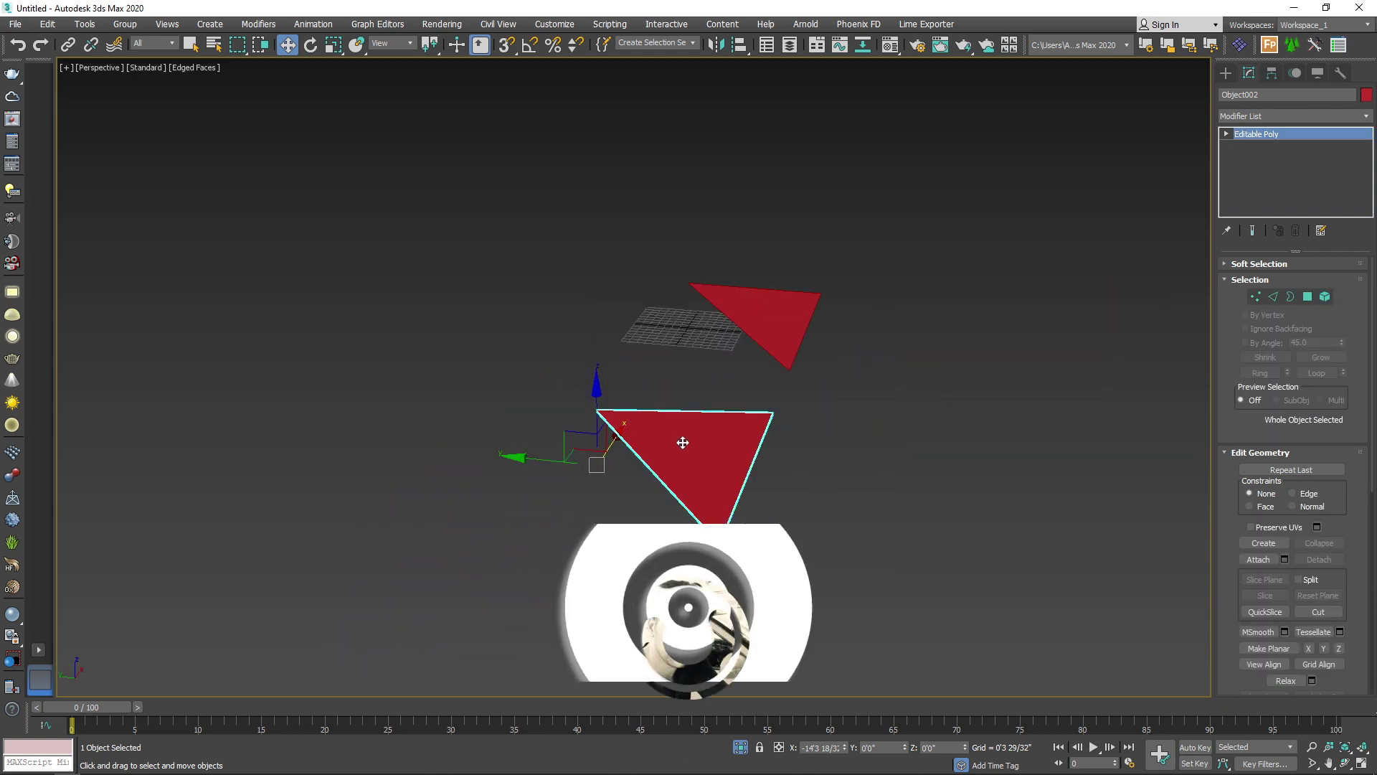
left_click(1367, 94)
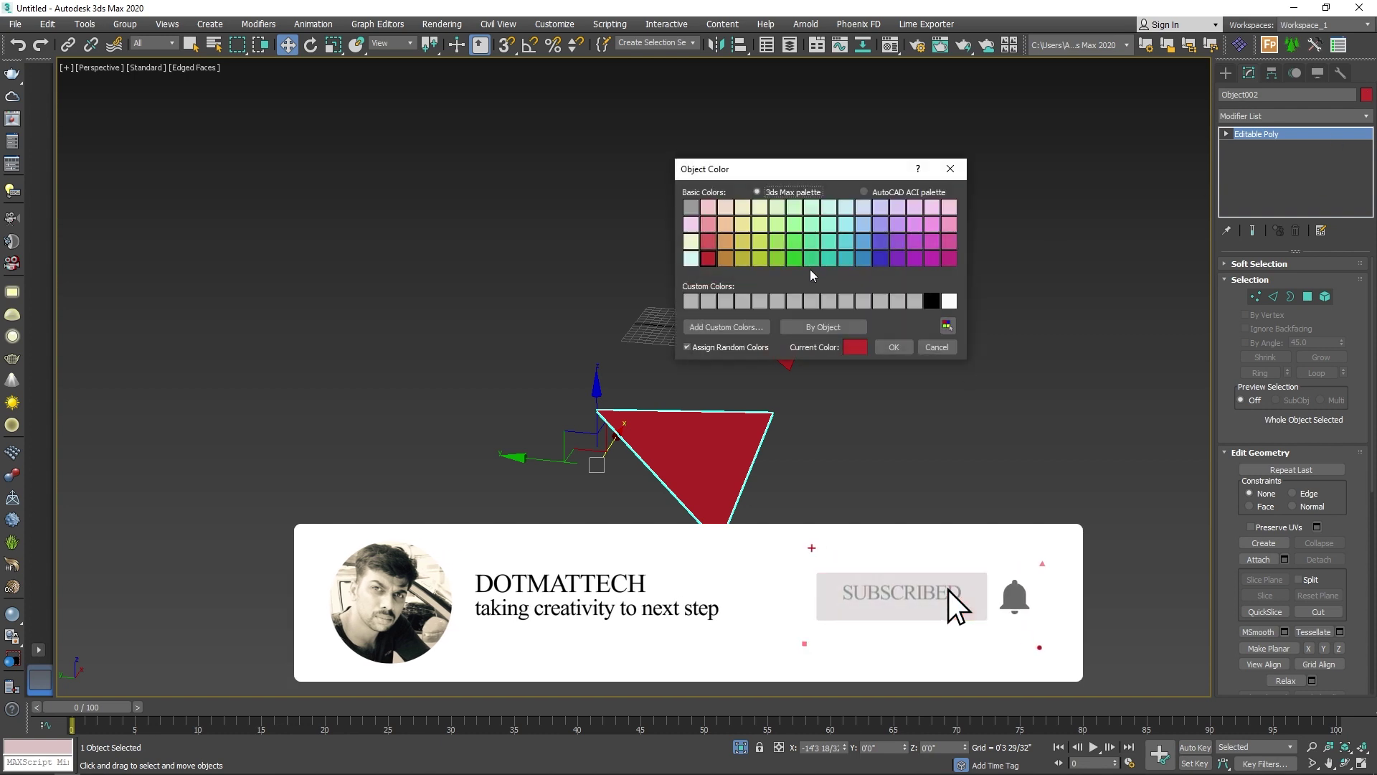
left_click(863, 259)
left_click(893, 347)
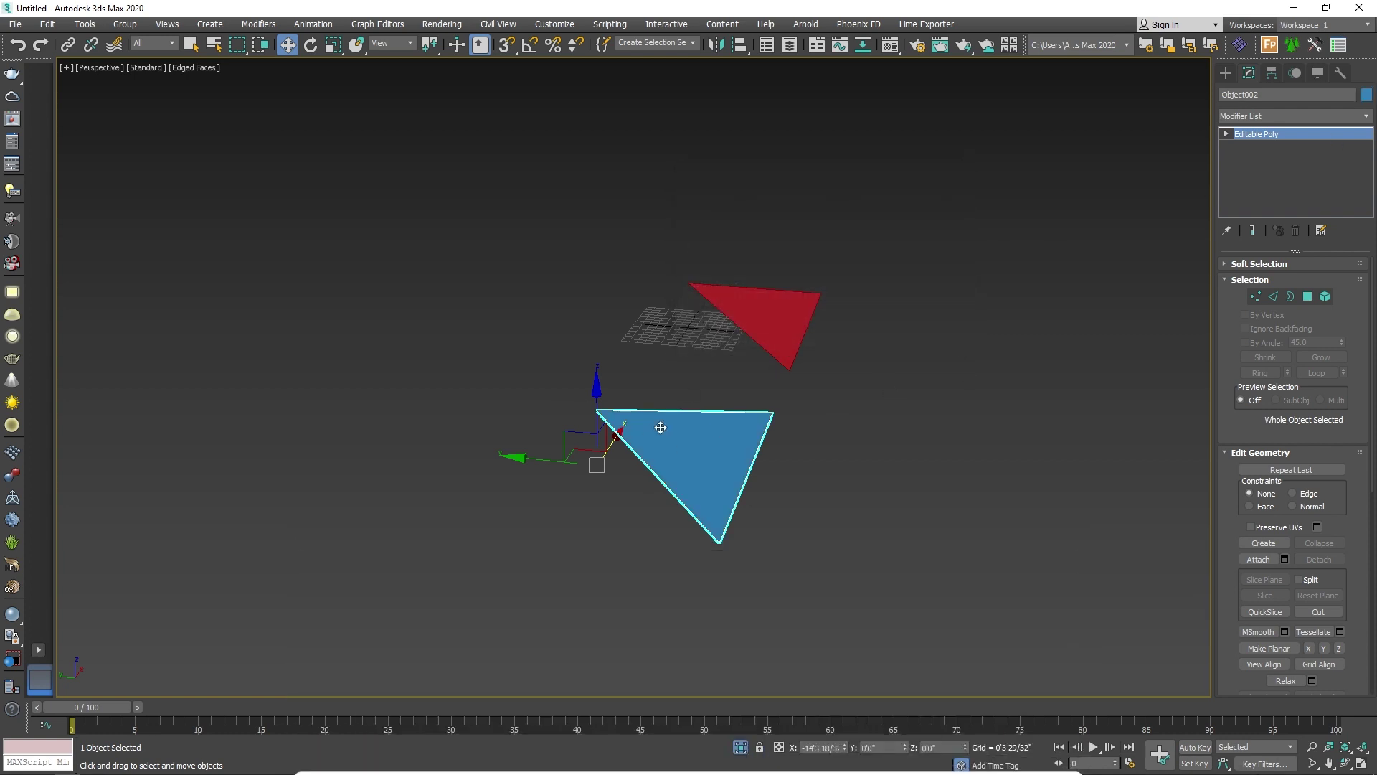
Step: In the Left view, clone the blue triangle in place as an independent copy named Object003
middle_click_drag(820, 474, 792, 439, "alt")
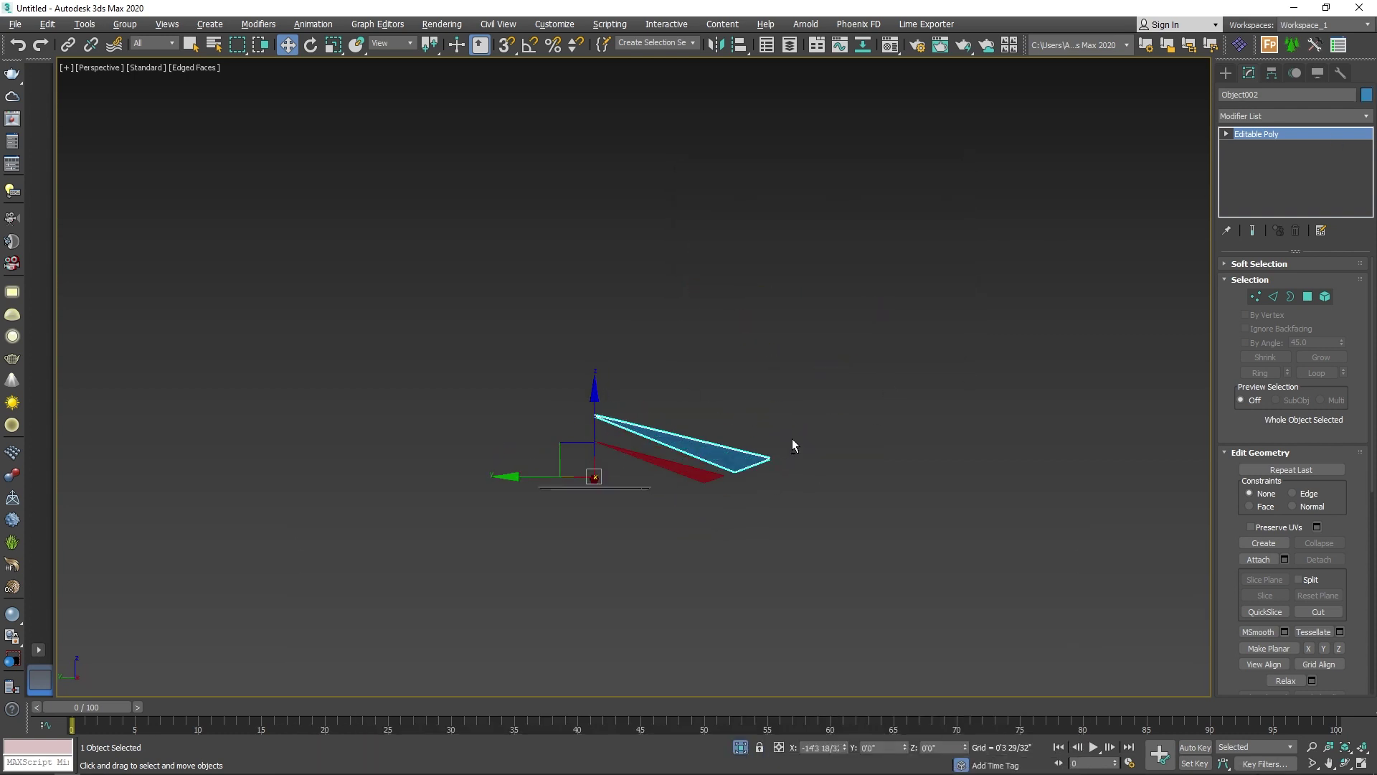
key("l")
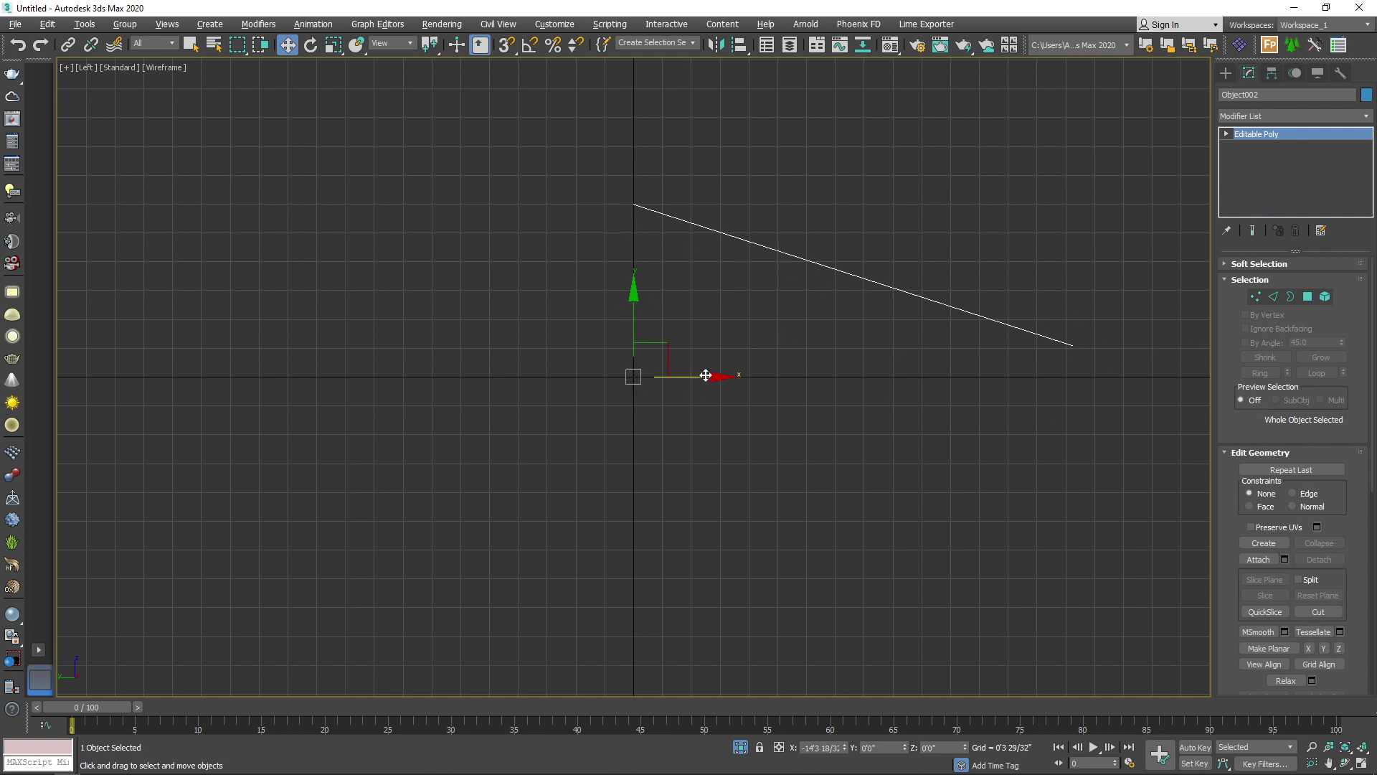
left_click_drag(706, 375, 720, 378, "shift")
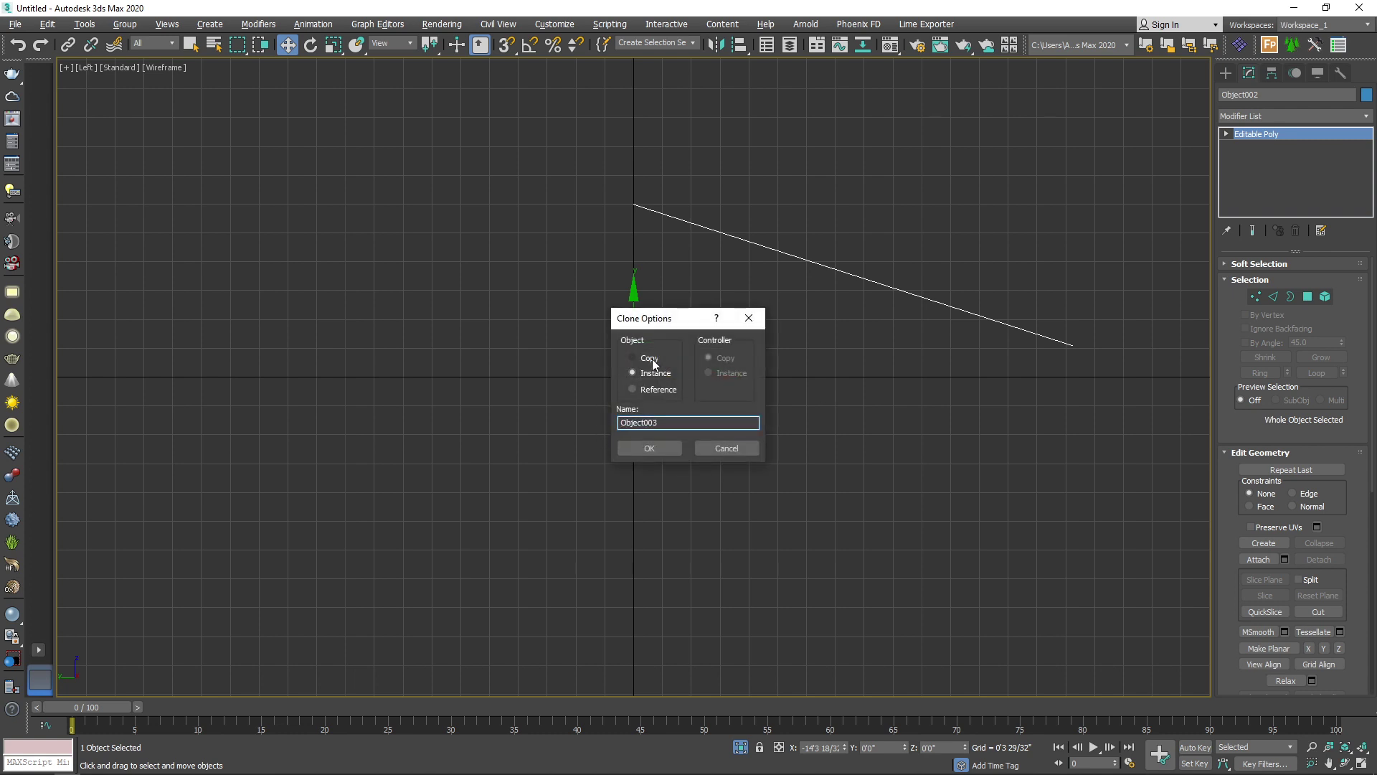
left_click(649, 359)
left_click(657, 446)
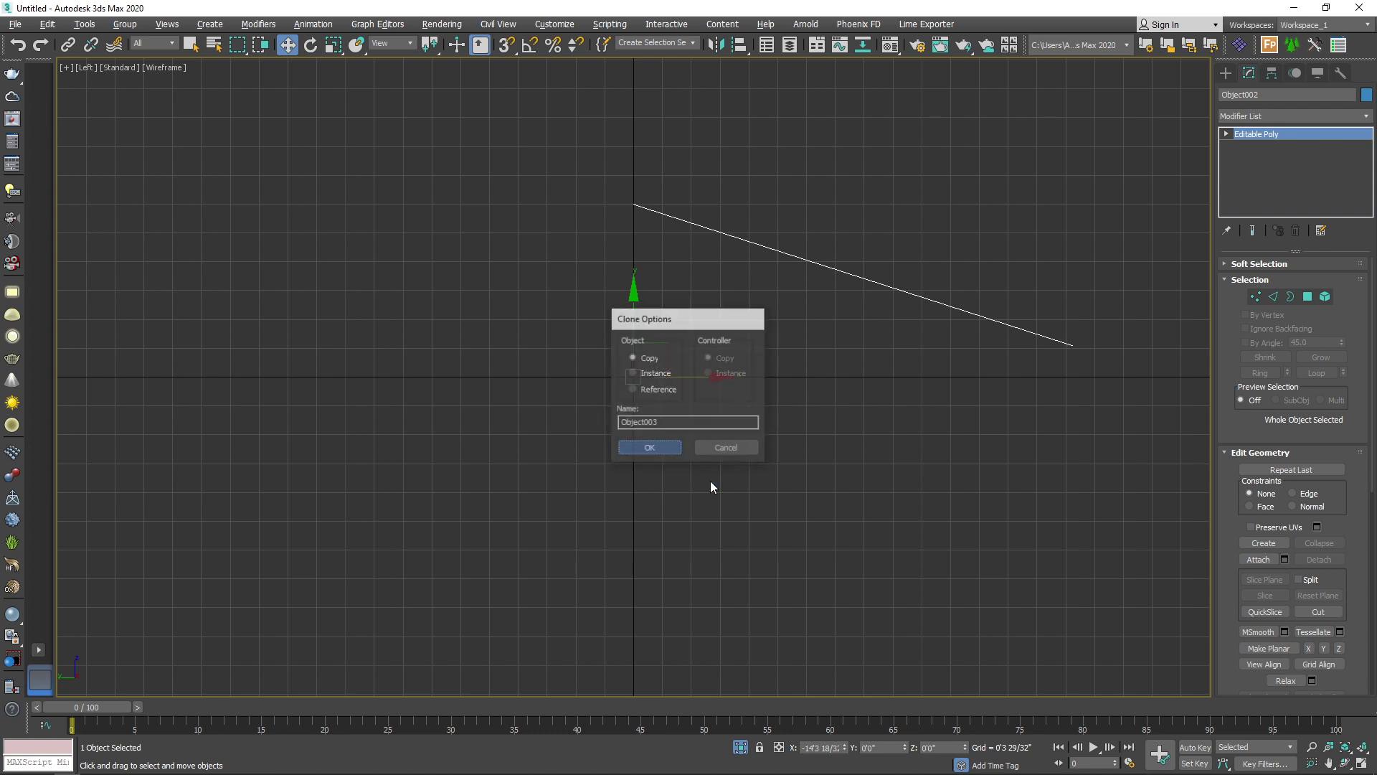
Step: Rotate the new triangle copy in the Left view until it lies horizontal
key("e")
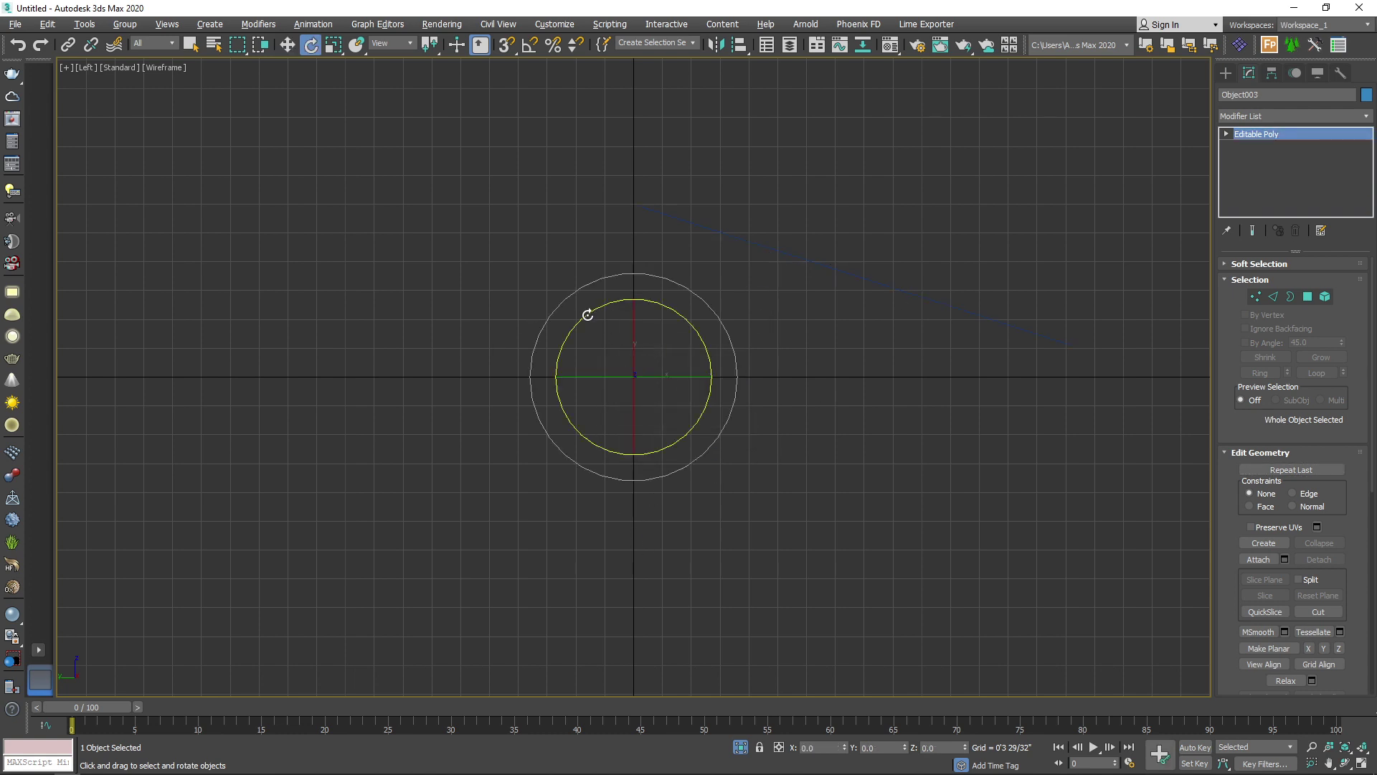
left_click_drag(587, 313, 574, 338)
key("w")
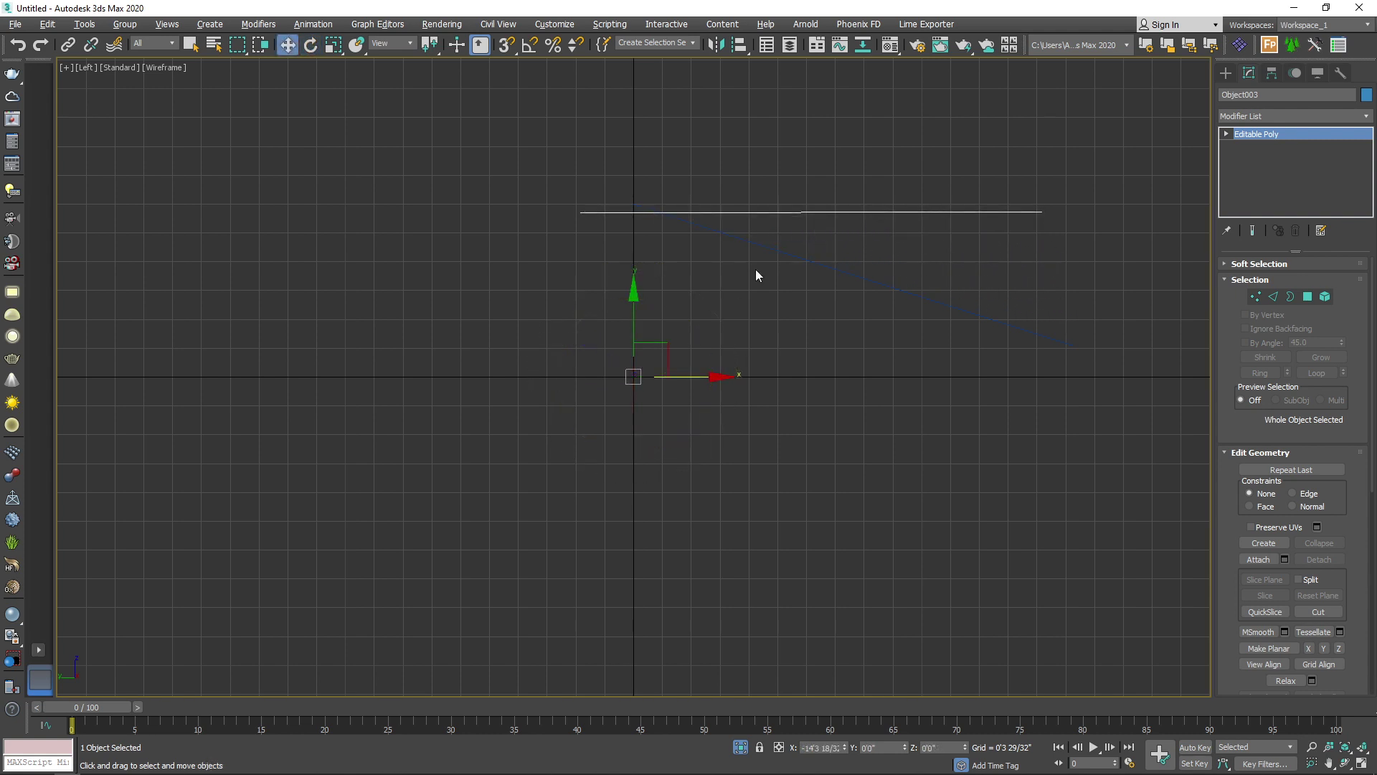
key("s")
key("e")
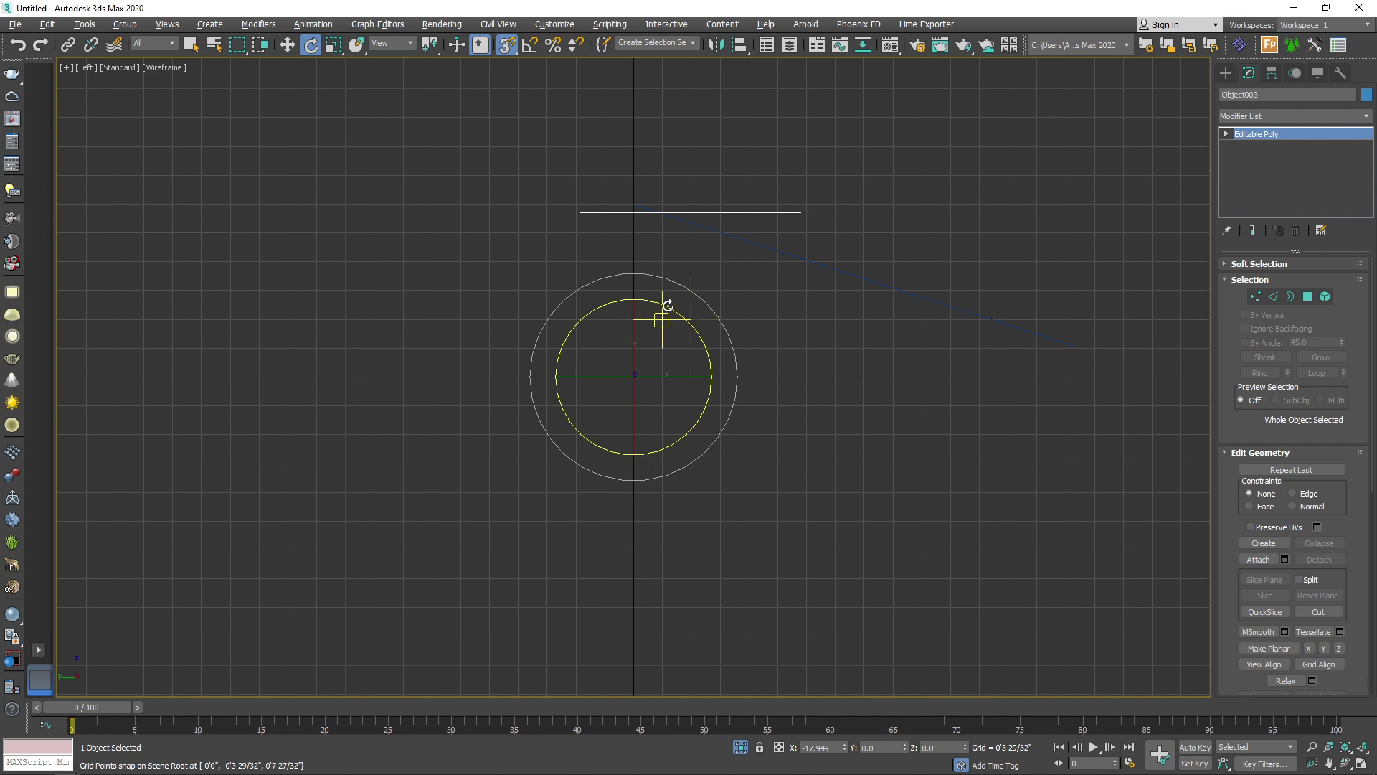
left_click_drag(665, 311, 703, 348)
key("ctrl+z")
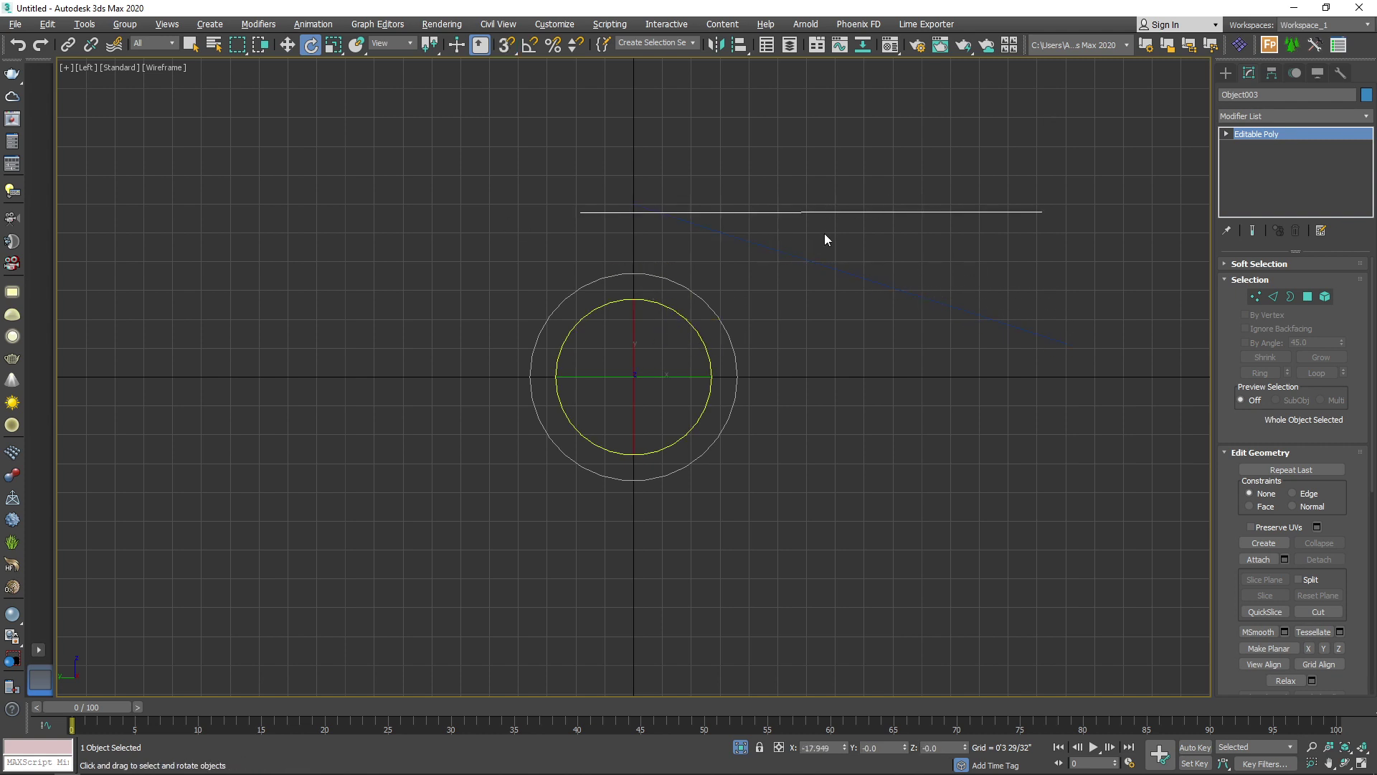
Step: Change the object colour of the horizontal triangle copy Object003 to green
key("p")
middle_click_drag(736, 411, 719, 492, "alt")
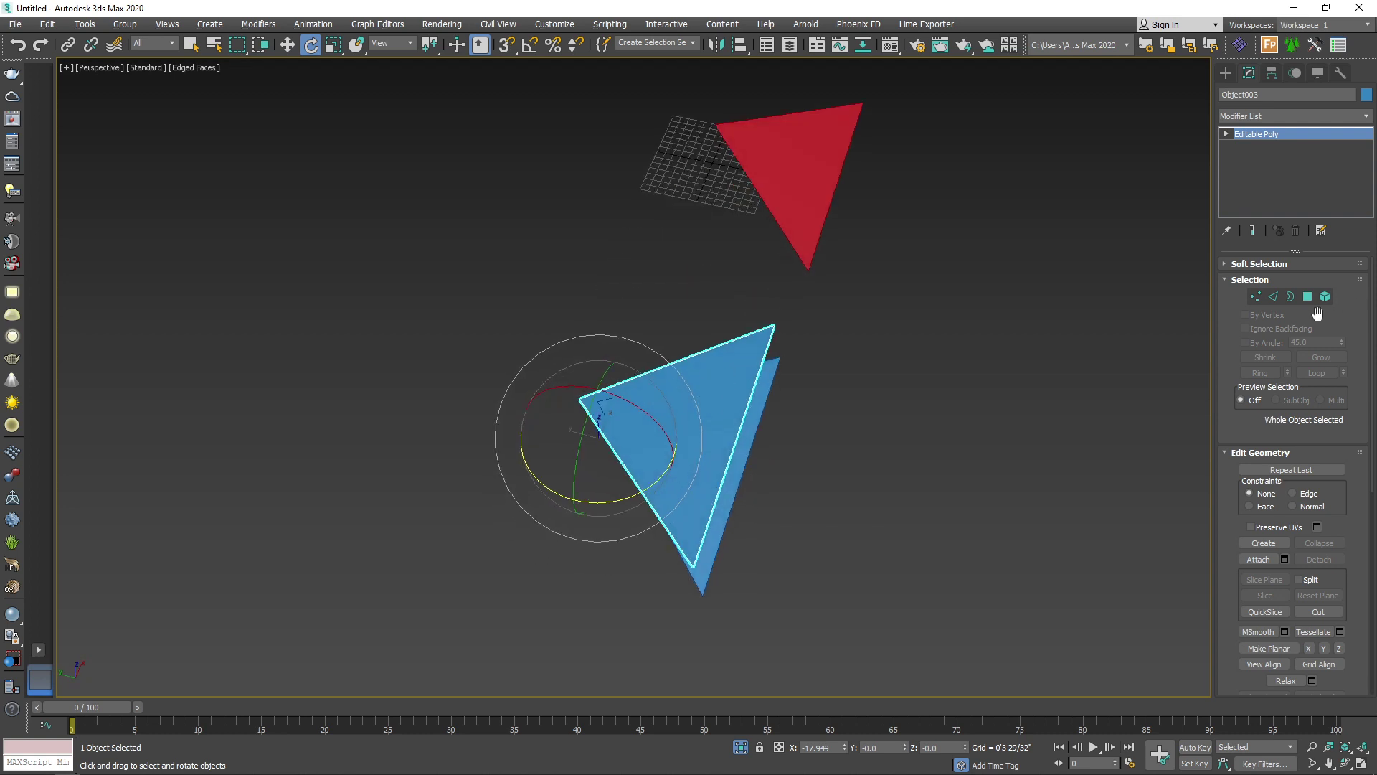
left_click(1367, 95)
left_click(795, 258)
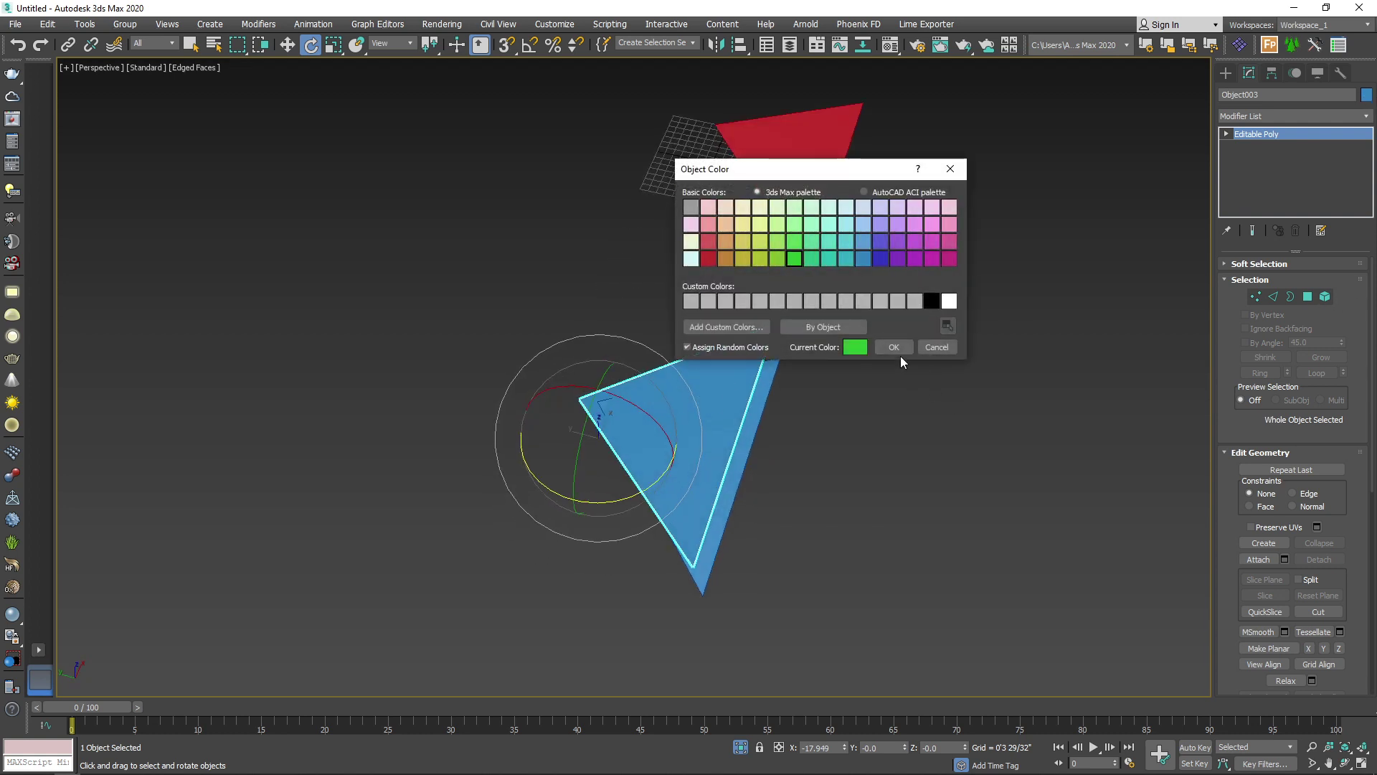
left_click(894, 347)
Step: Isolate the green triangle, clear the selection and frame the triangle in the Top view
middle_click_drag(944, 434, 569, 334, "alt")
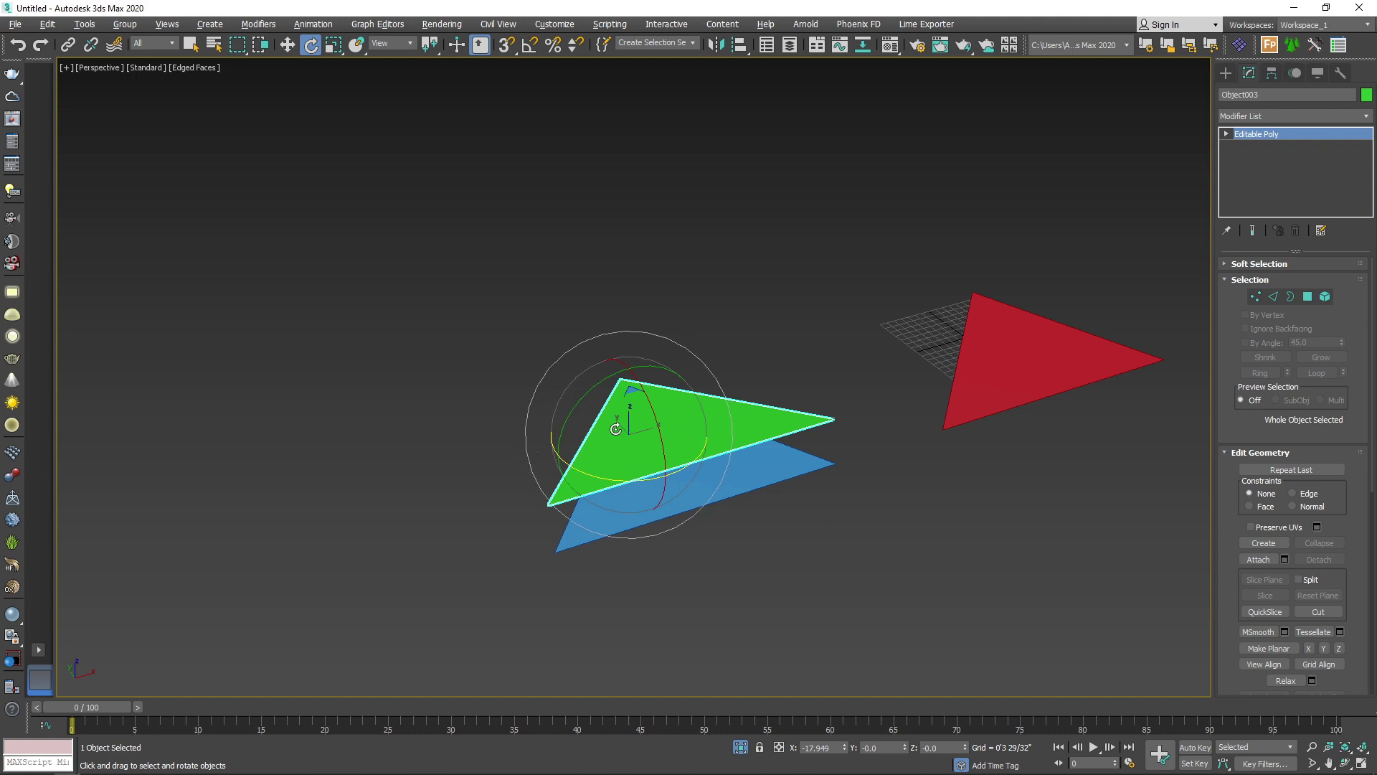
scroll(615, 429, "up", 5)
middle_click_drag(714, 319, 782, 369, "alt")
left_click(798, 198)
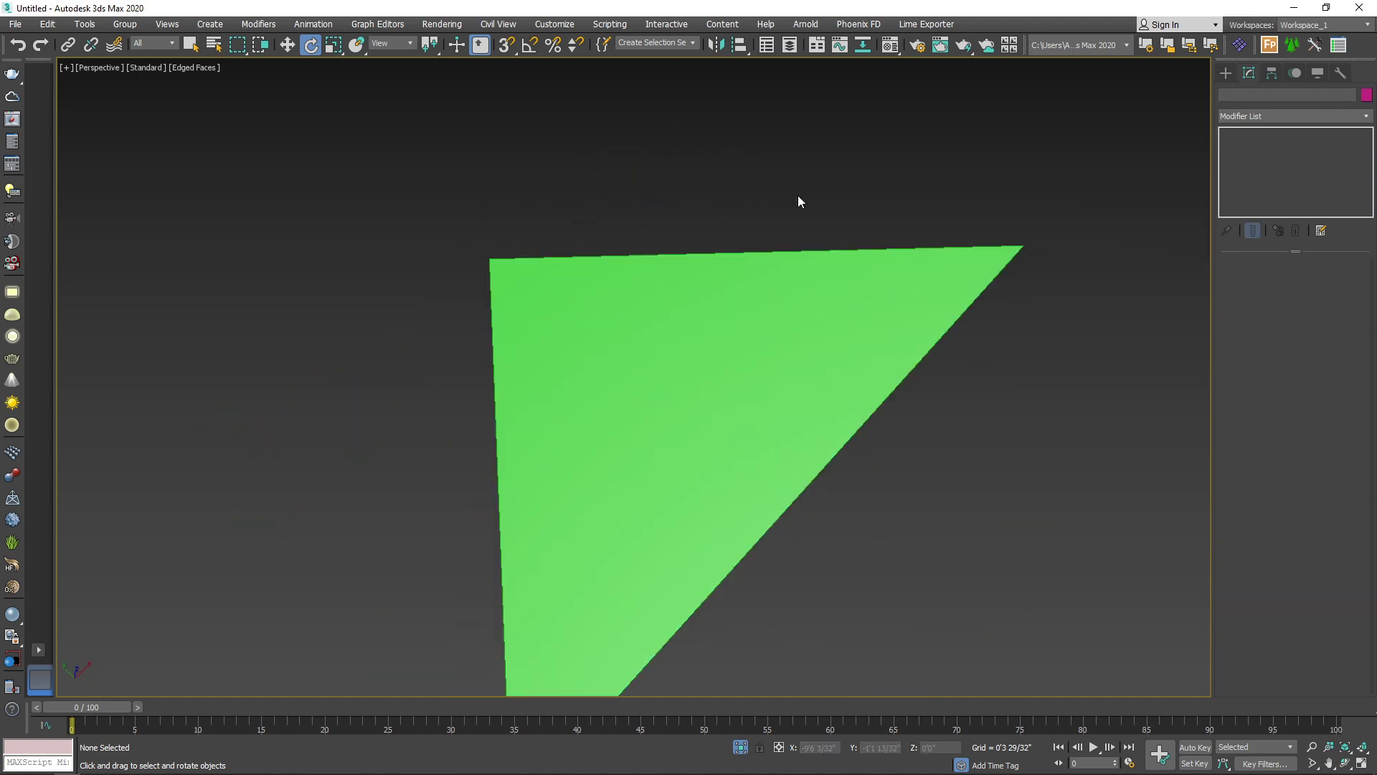
key("t")
key("z")
scroll(732, 407, "down", 3)
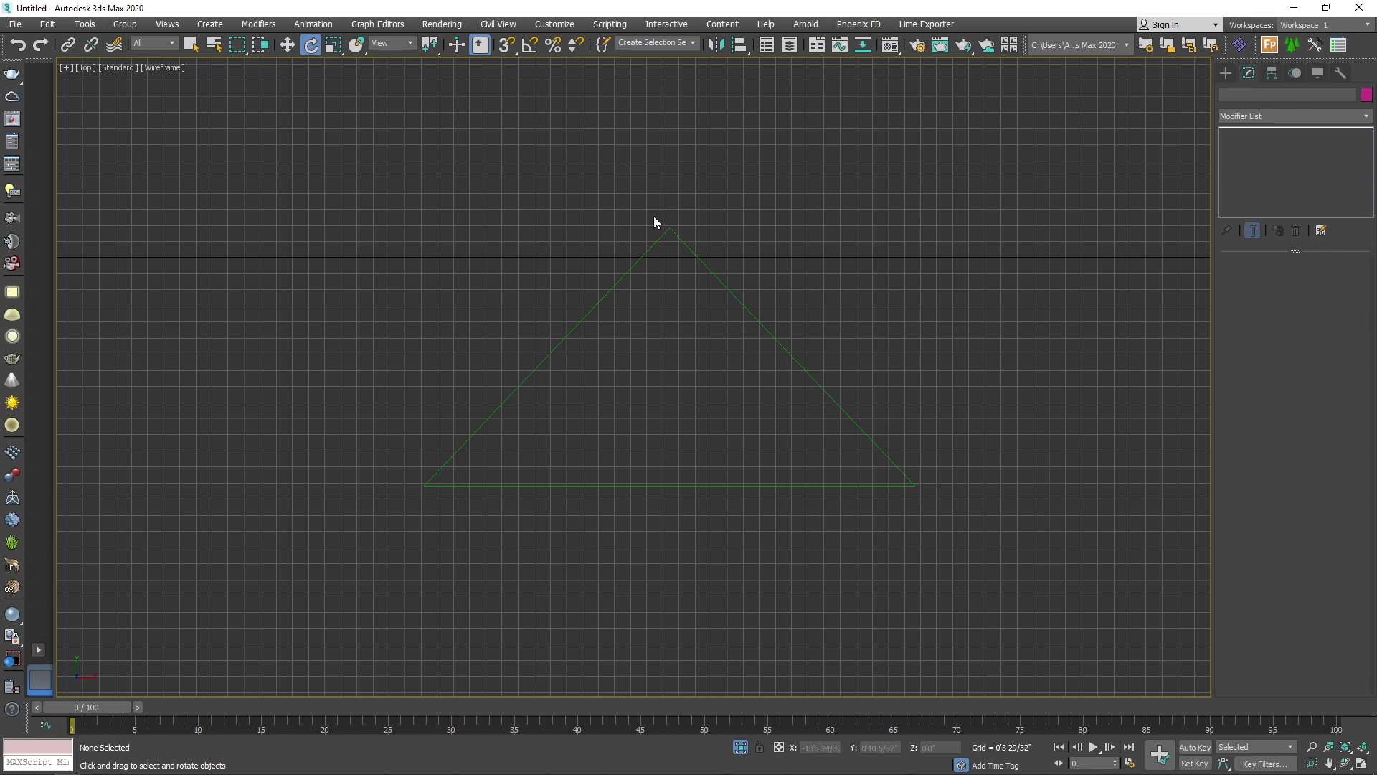
Step: In the Front view, draw a spline circle centred with snapping on the green triangle's left end
key("f")
key("z")
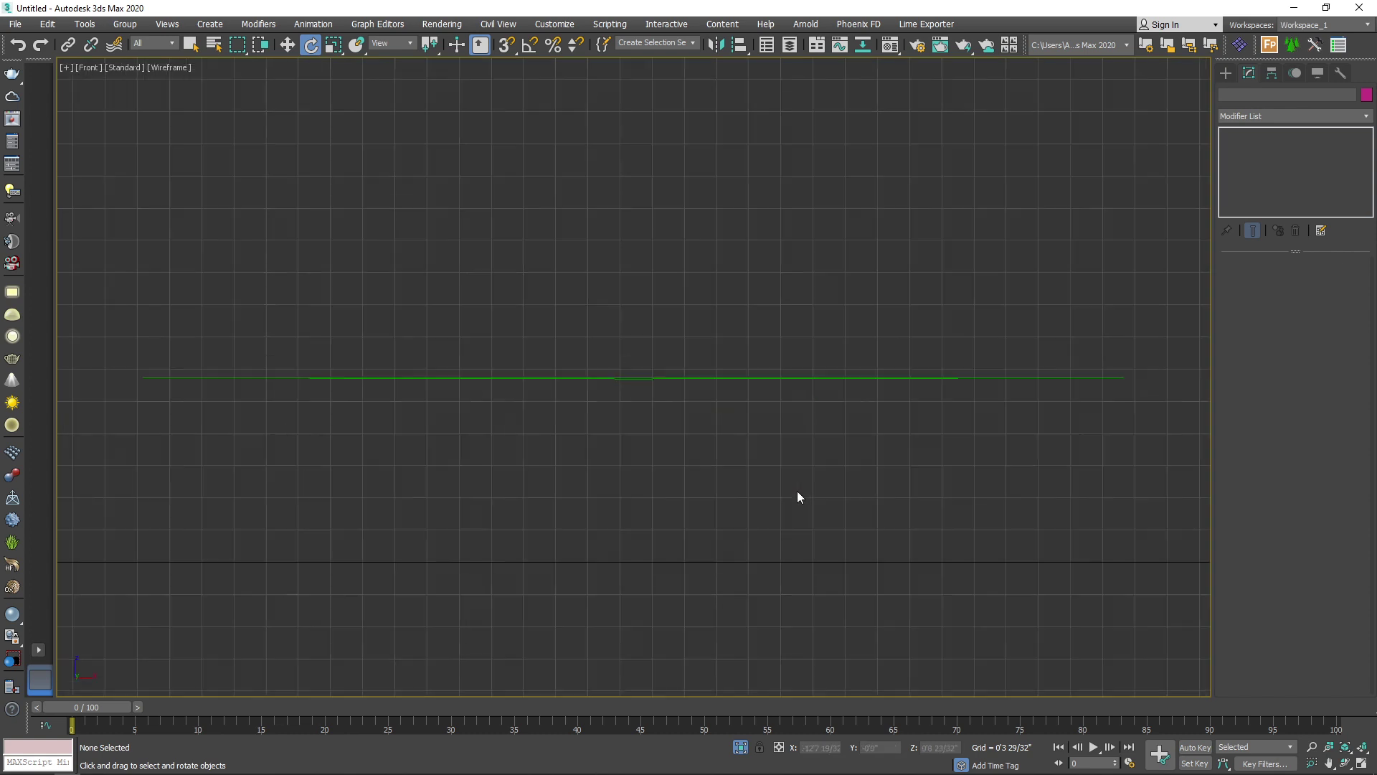
scroll(797, 495, "down", 2)
middle_click_drag(264, 393, 553, 434)
scroll(554, 433, "up", 2)
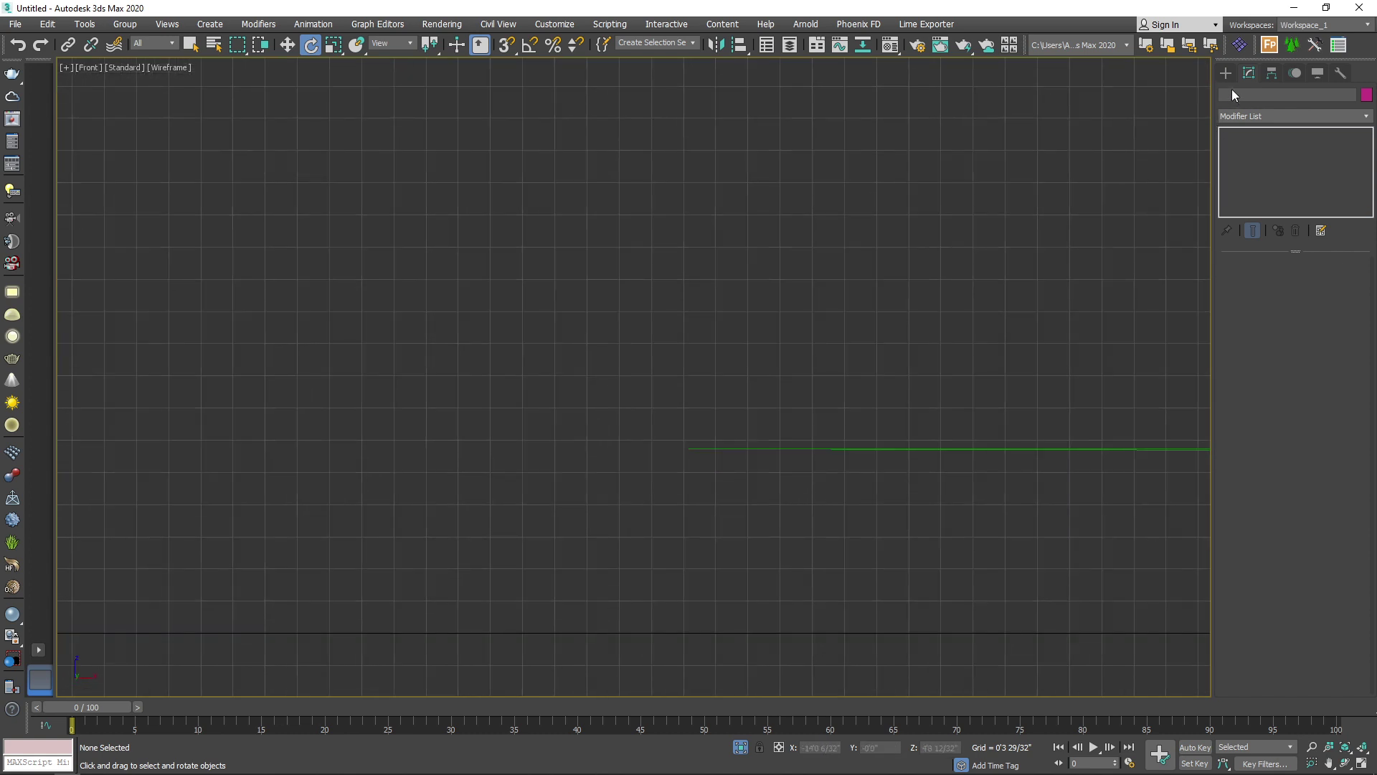
left_click(1224, 71)
left_click(1284, 173)
left_click(1264, 189)
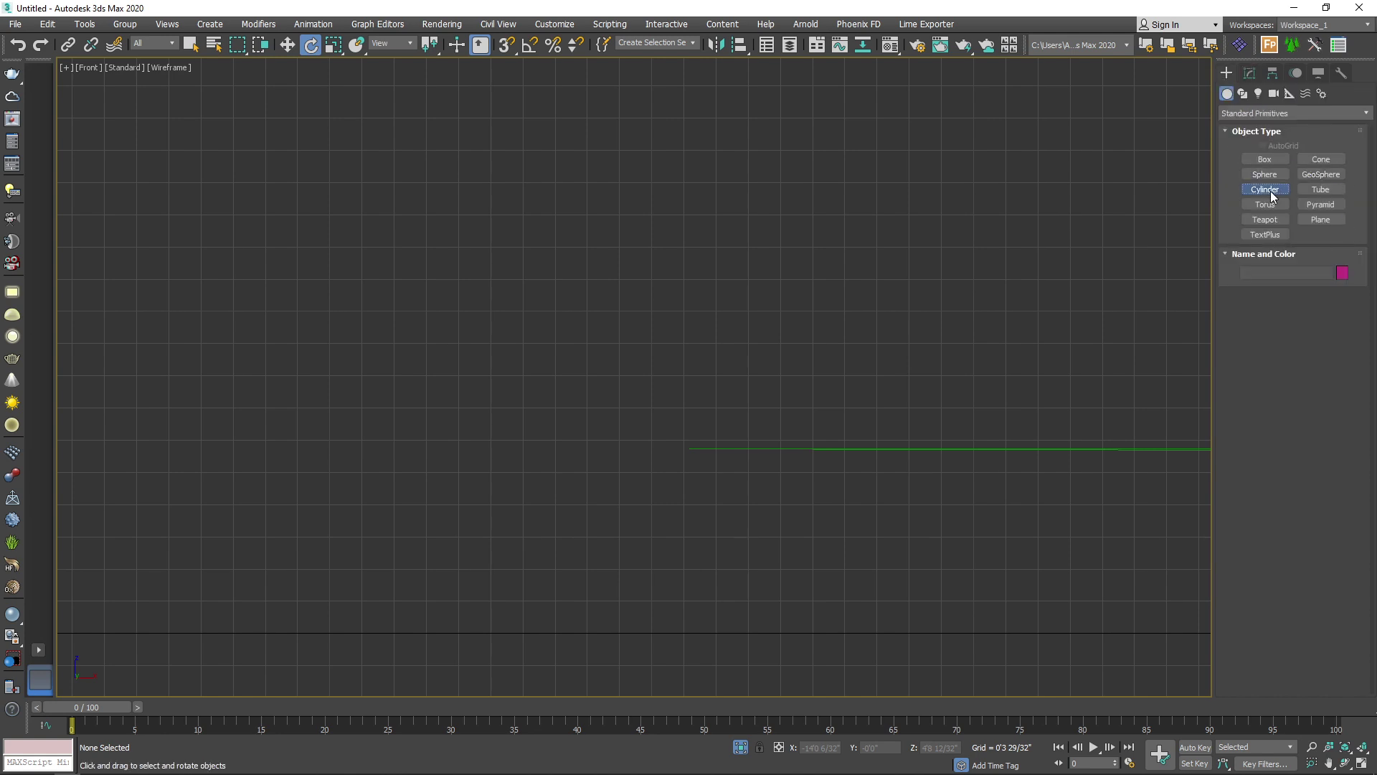
left_click(1243, 94)
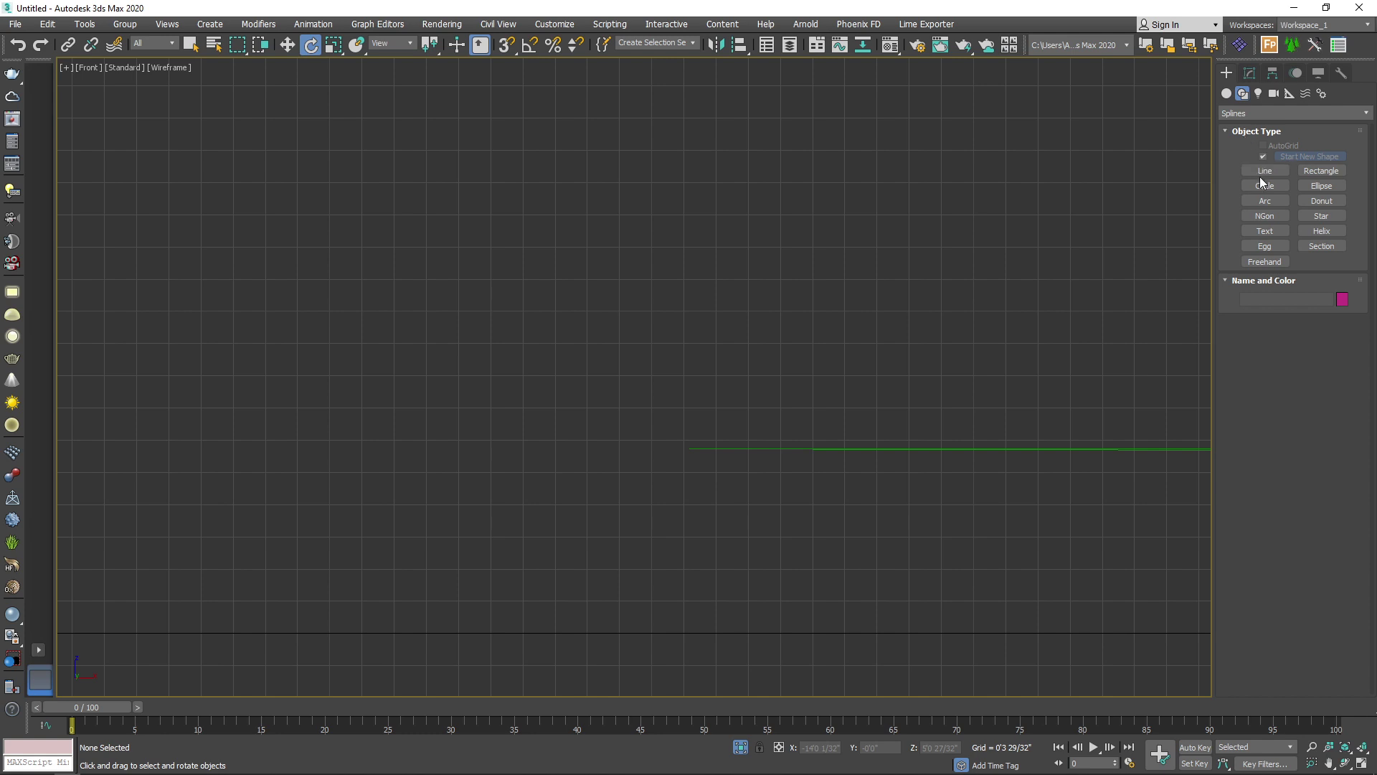
left_click(1265, 186)
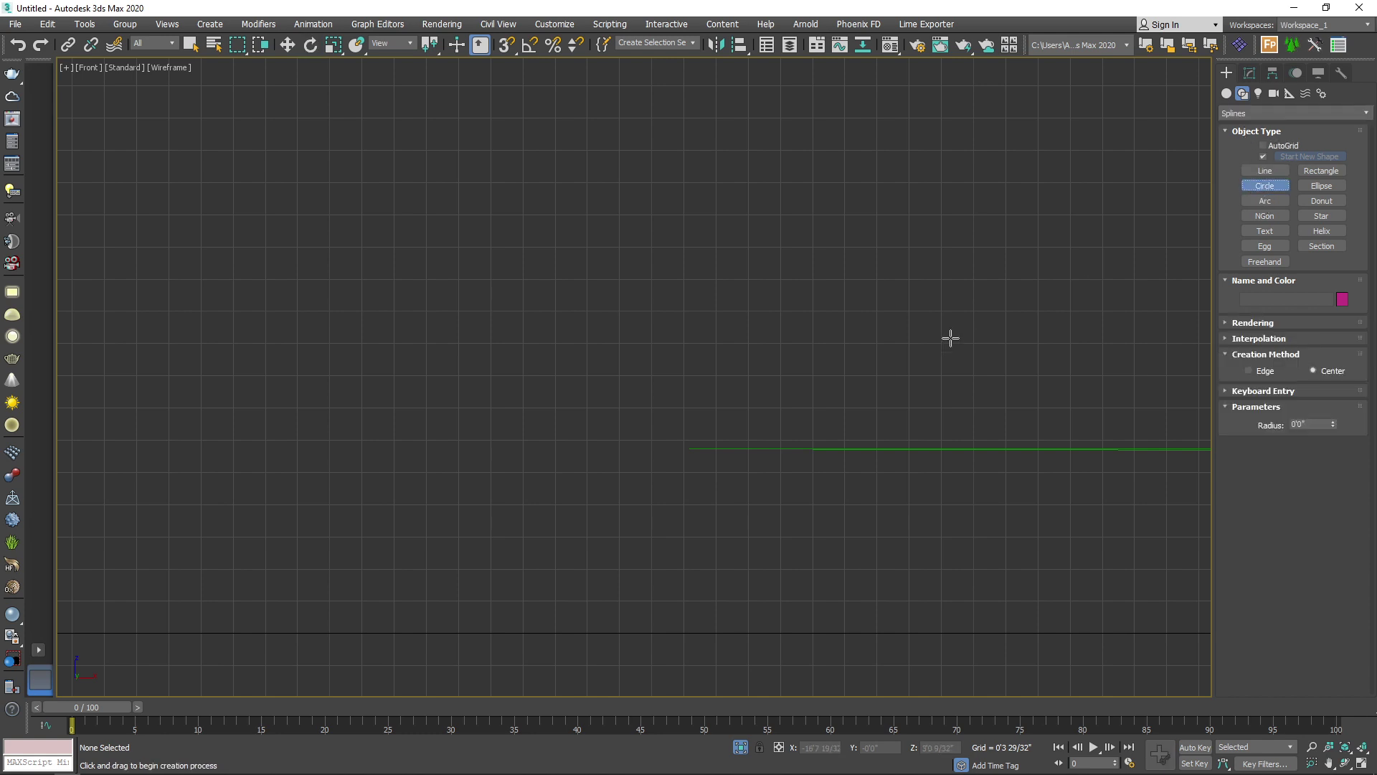
scroll(950, 335, "up", 3)
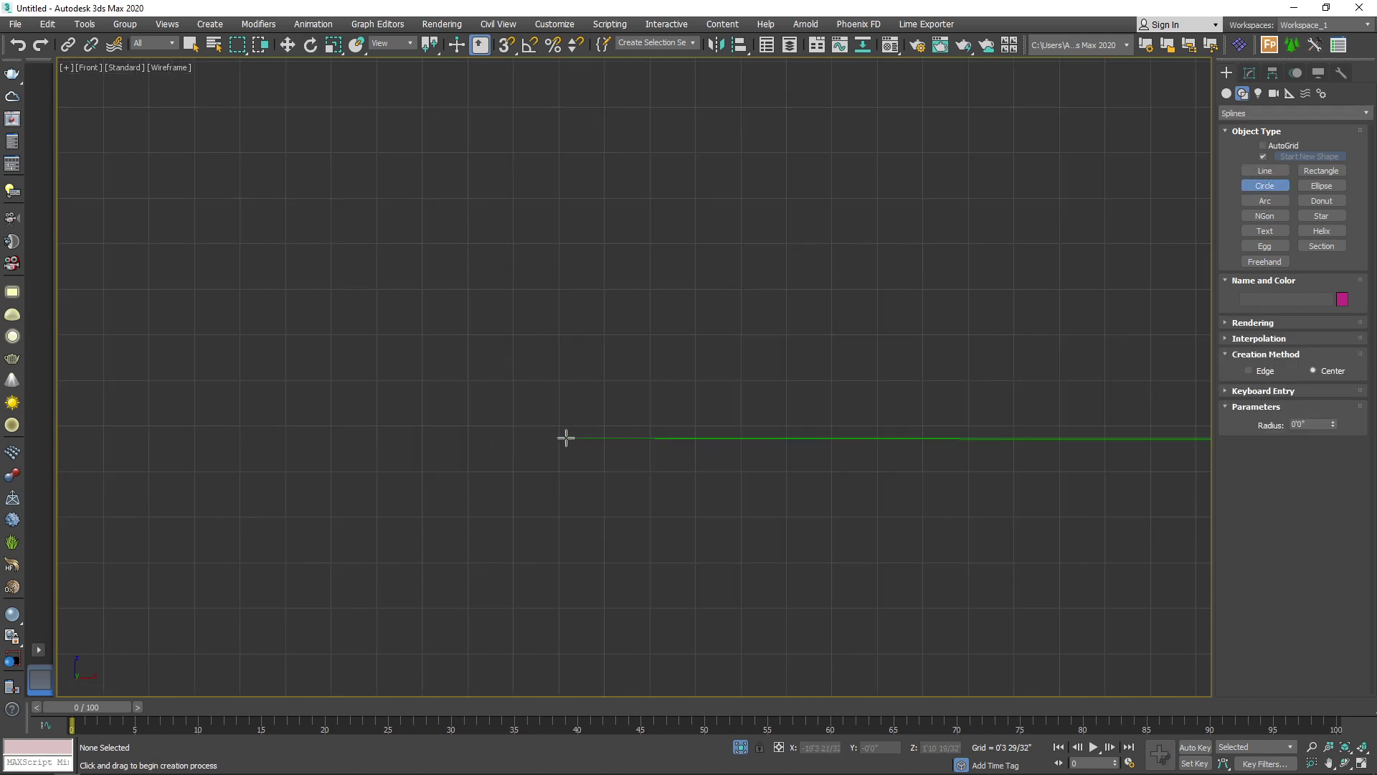
key("s")
mouse_move(567, 439)
left_mouse_down()
mouse_move(606, 467)
mouse_move(553, 426)
left_mouse_up()
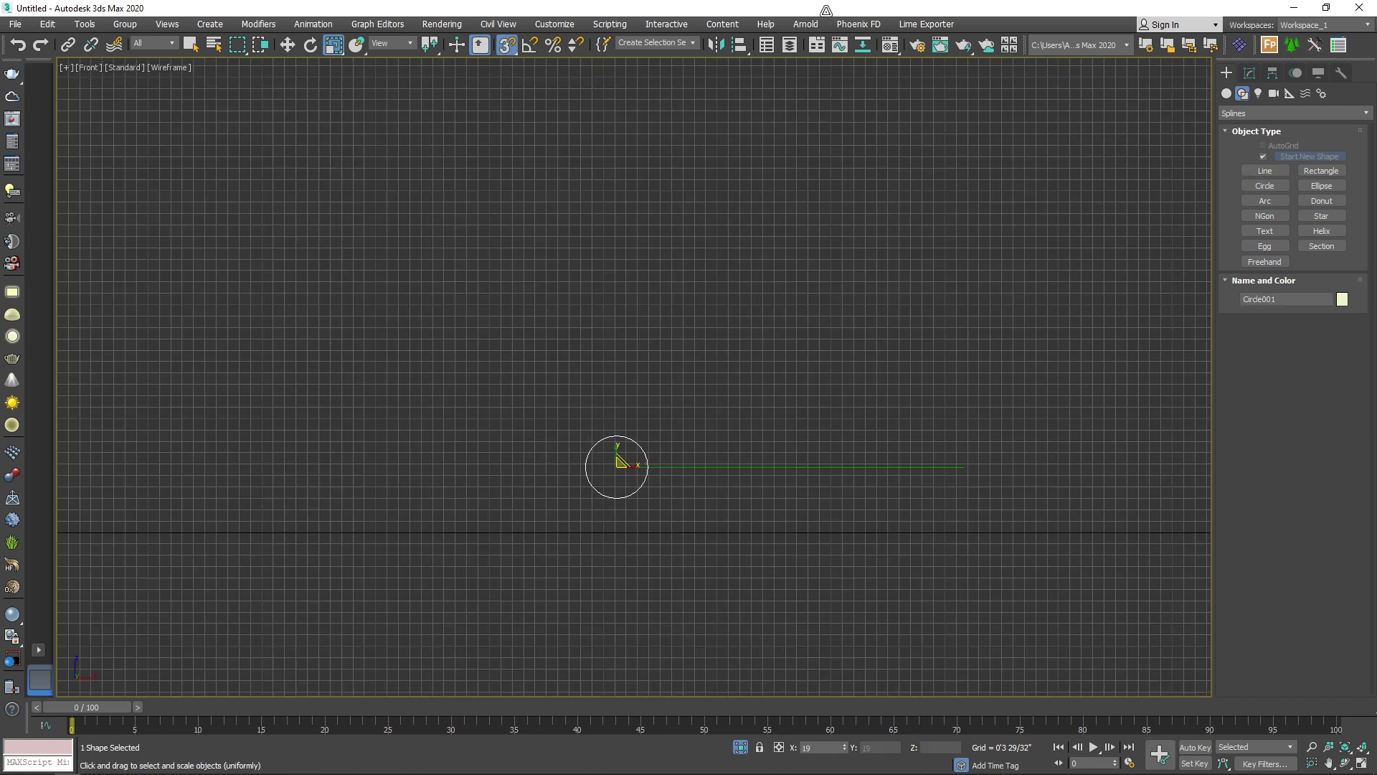
Step: Scale the circle uniformly to about 5% and clone an independent concentric copy, Circle002, scaled to about 3.8%
left_click_drag(827, 8, 904, 116)
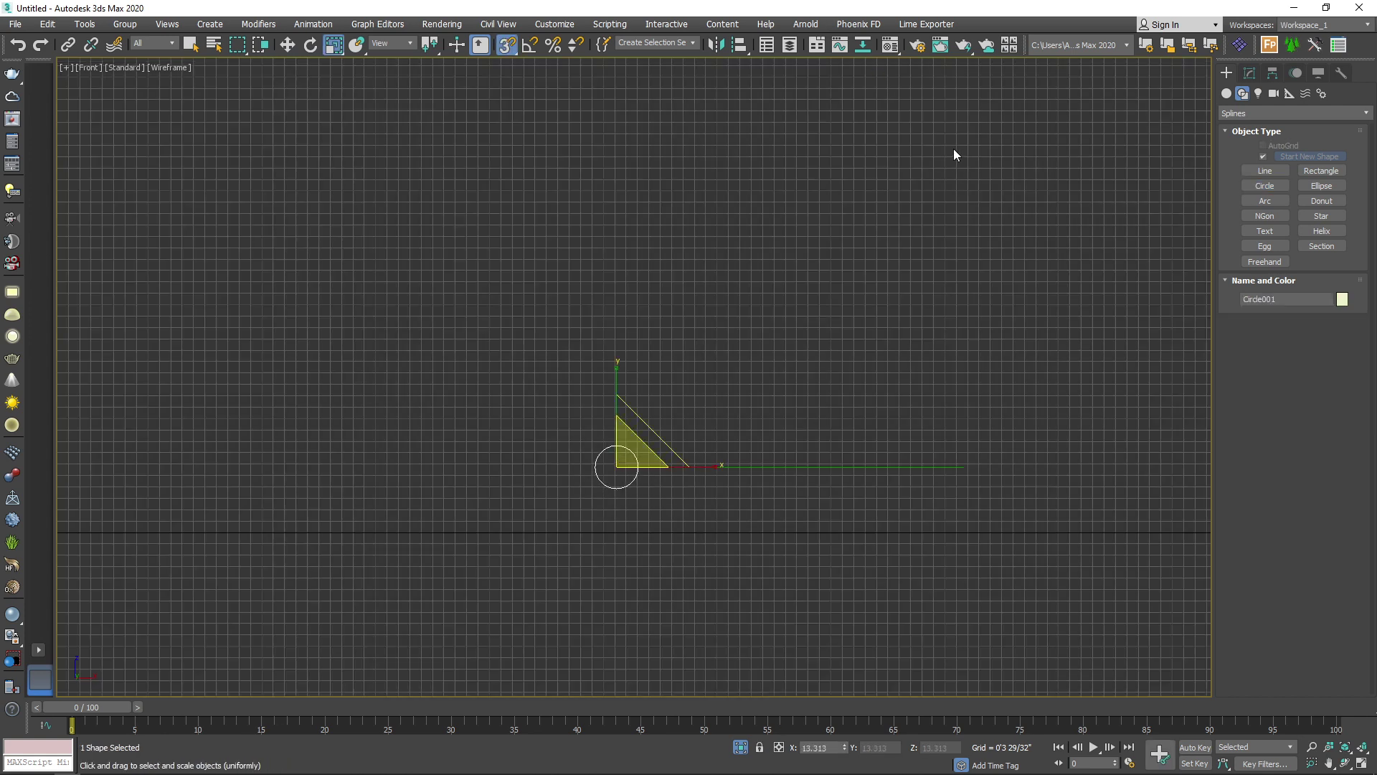
scroll(618, 469, "up", 5)
left_click_drag(614, 463, 705, 572)
scroll(626, 462, "up", 3)
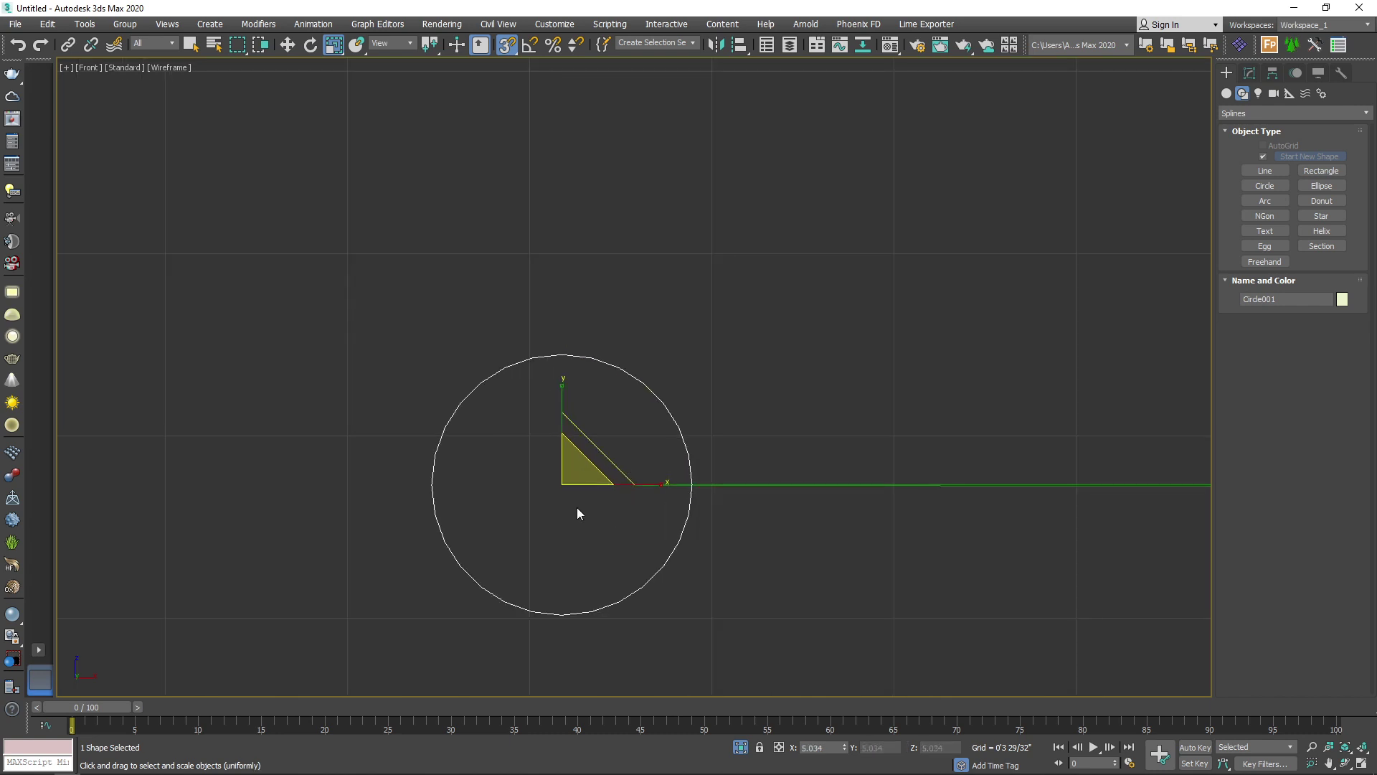
left_click_drag(567, 474, 582, 497, "shift")
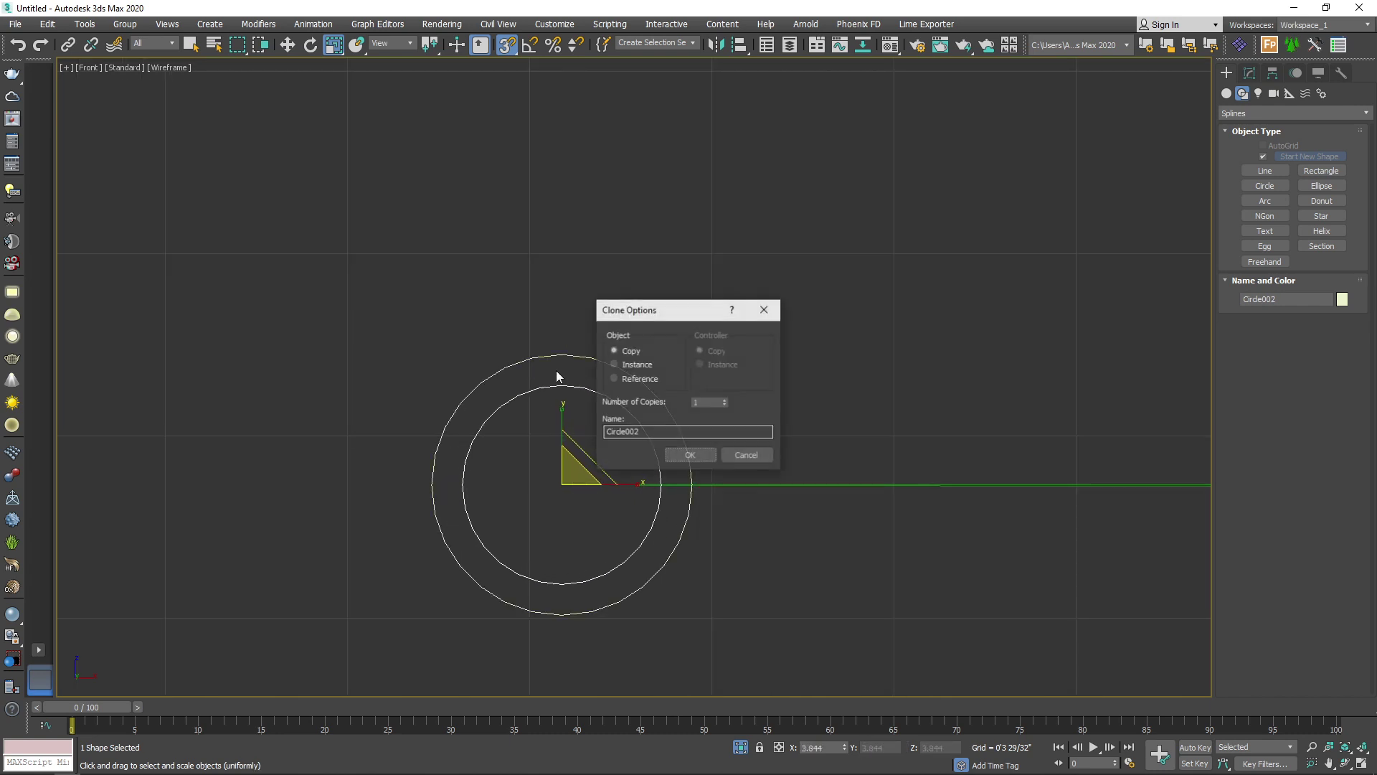
left_click(693, 456)
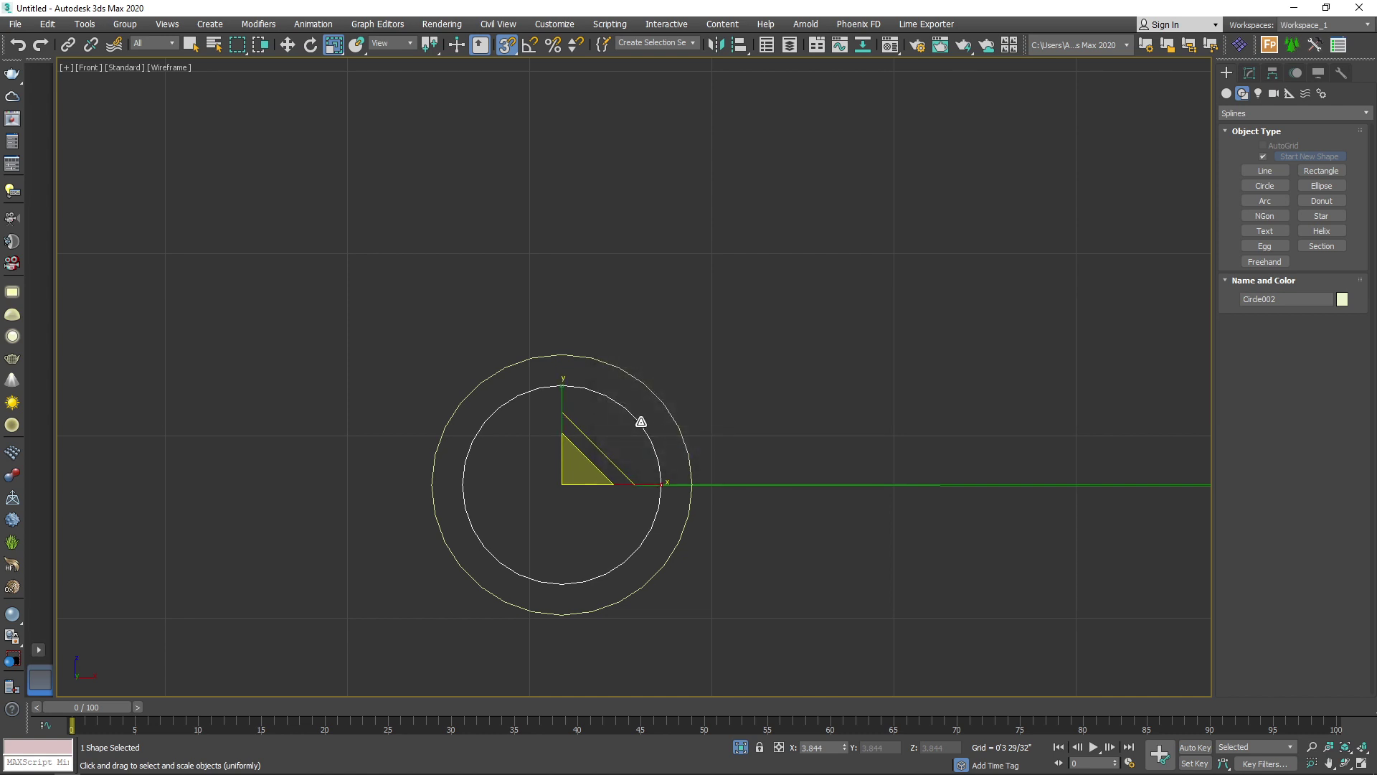
Step: Convert the inner circle to an Editable Spline and attach the outer circle to it
right_click(640, 422)
mouse_move(760, 577)
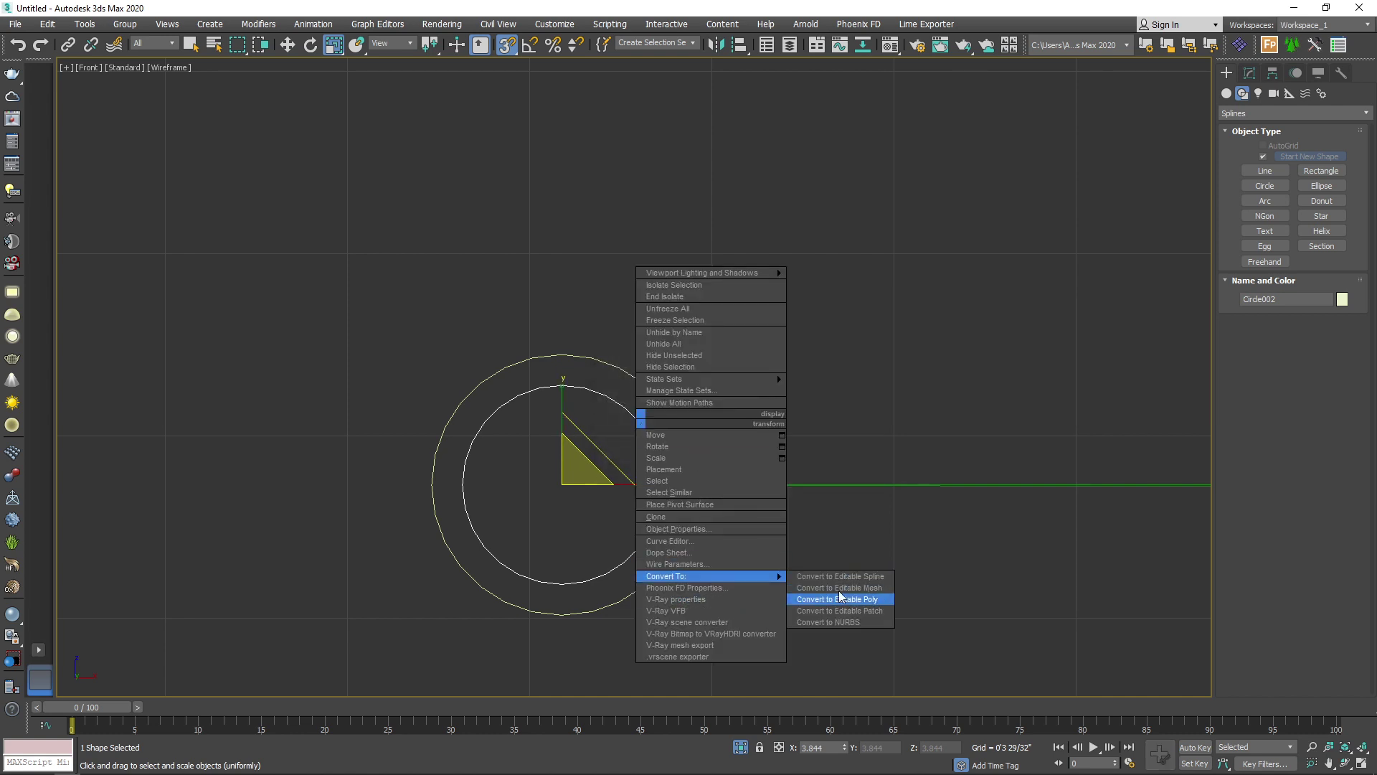
left_click(839, 576)
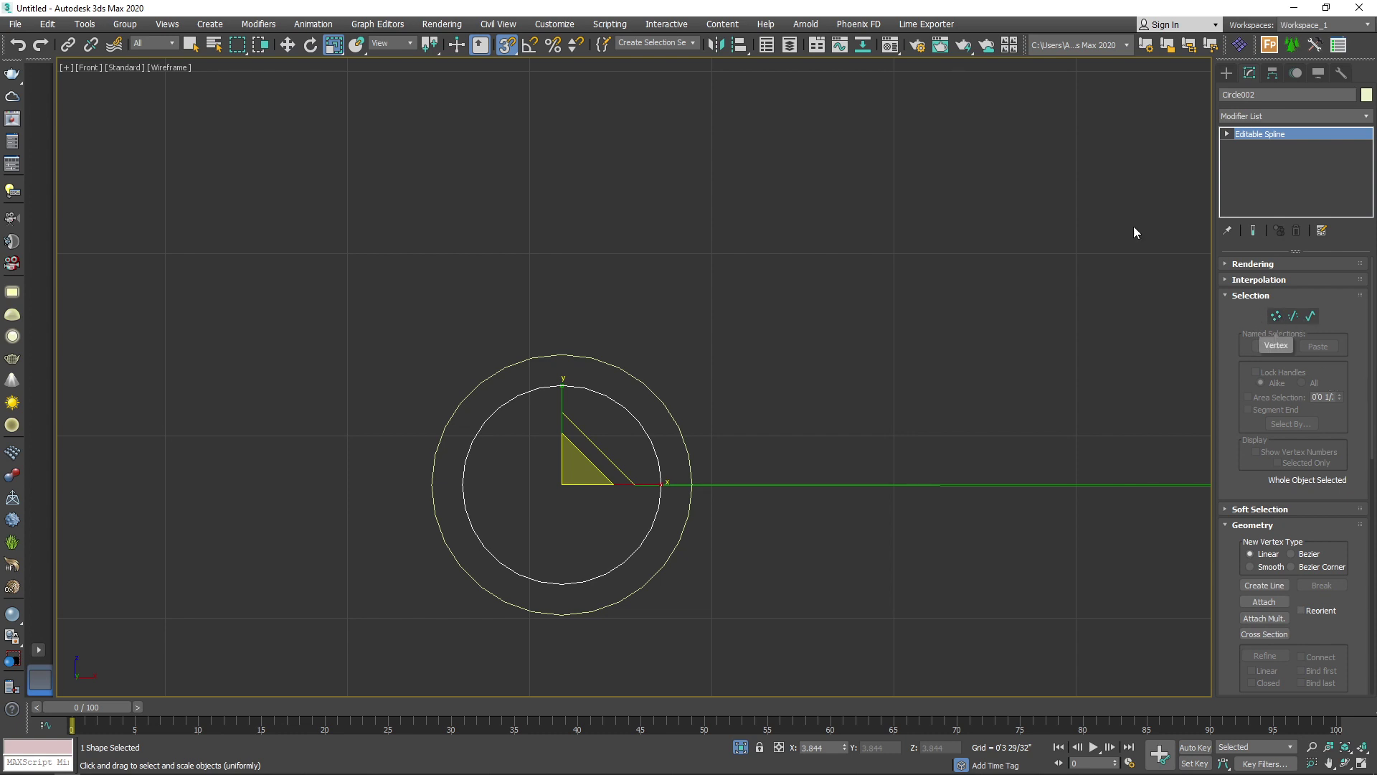
right_click(623, 407)
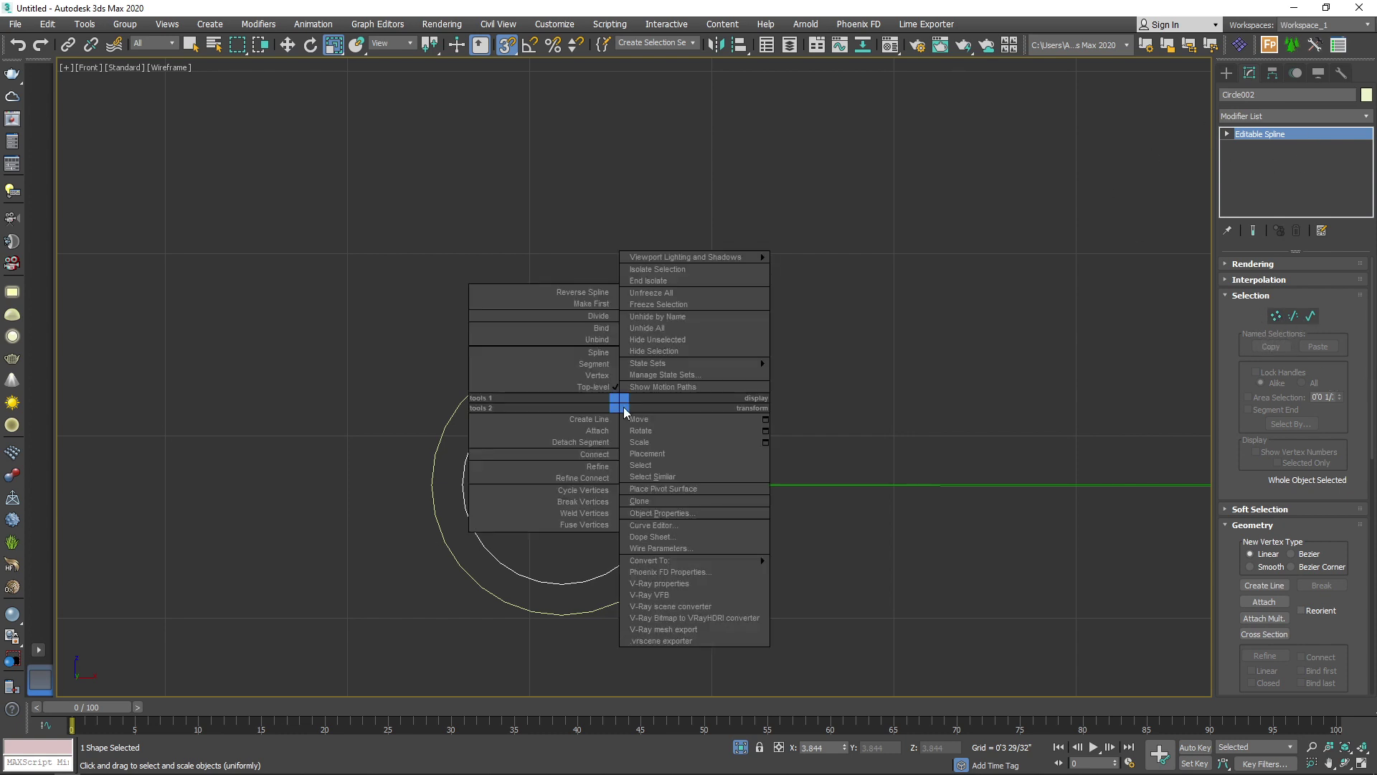
left_click(602, 433)
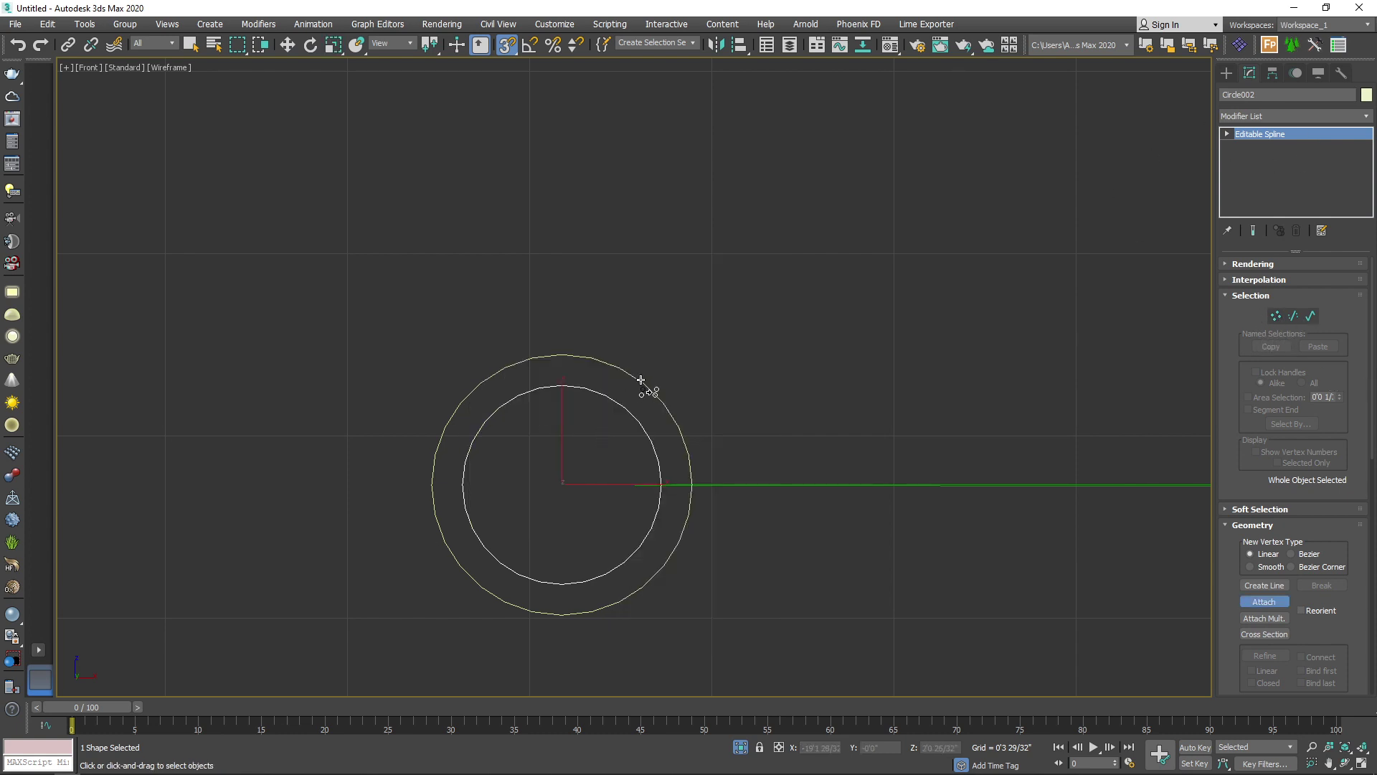
left_click(638, 383)
left_click(1264, 602)
key("w")
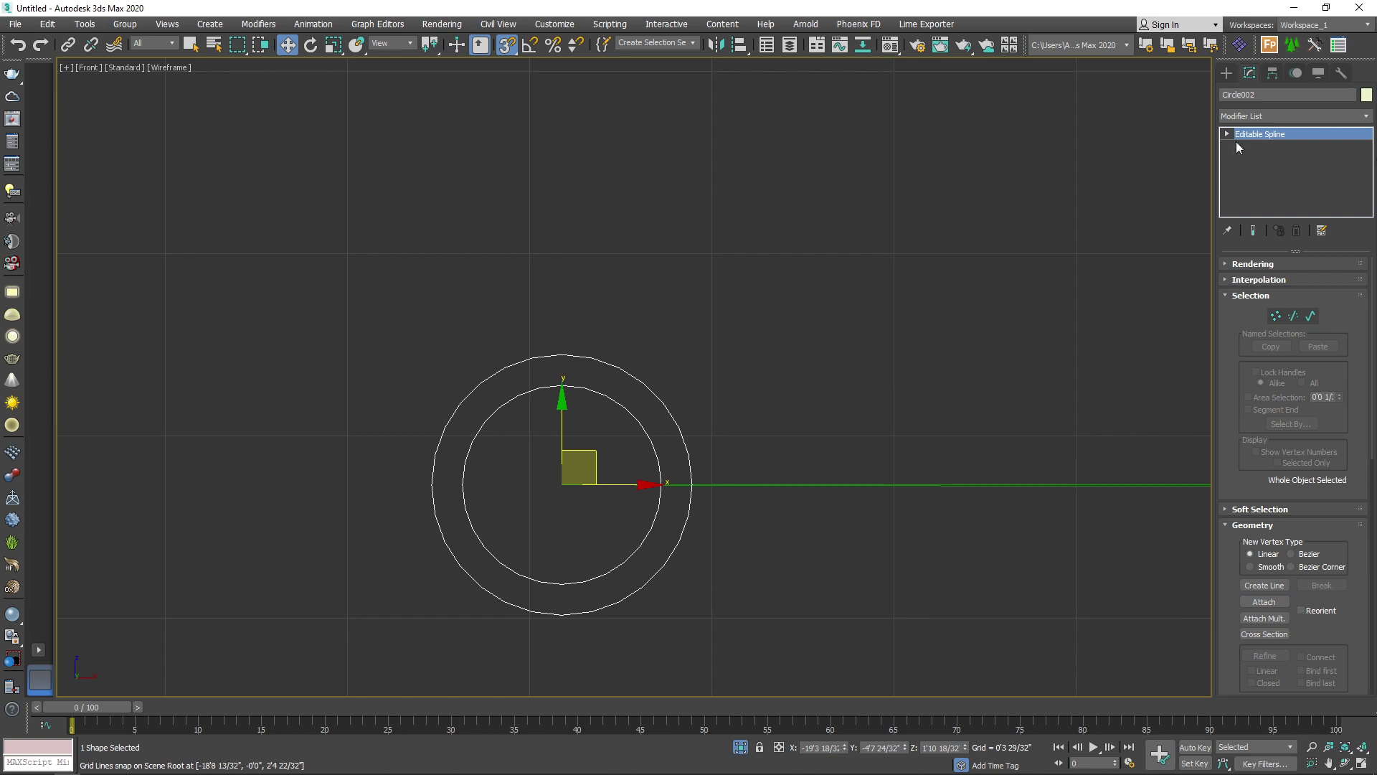
key("s")
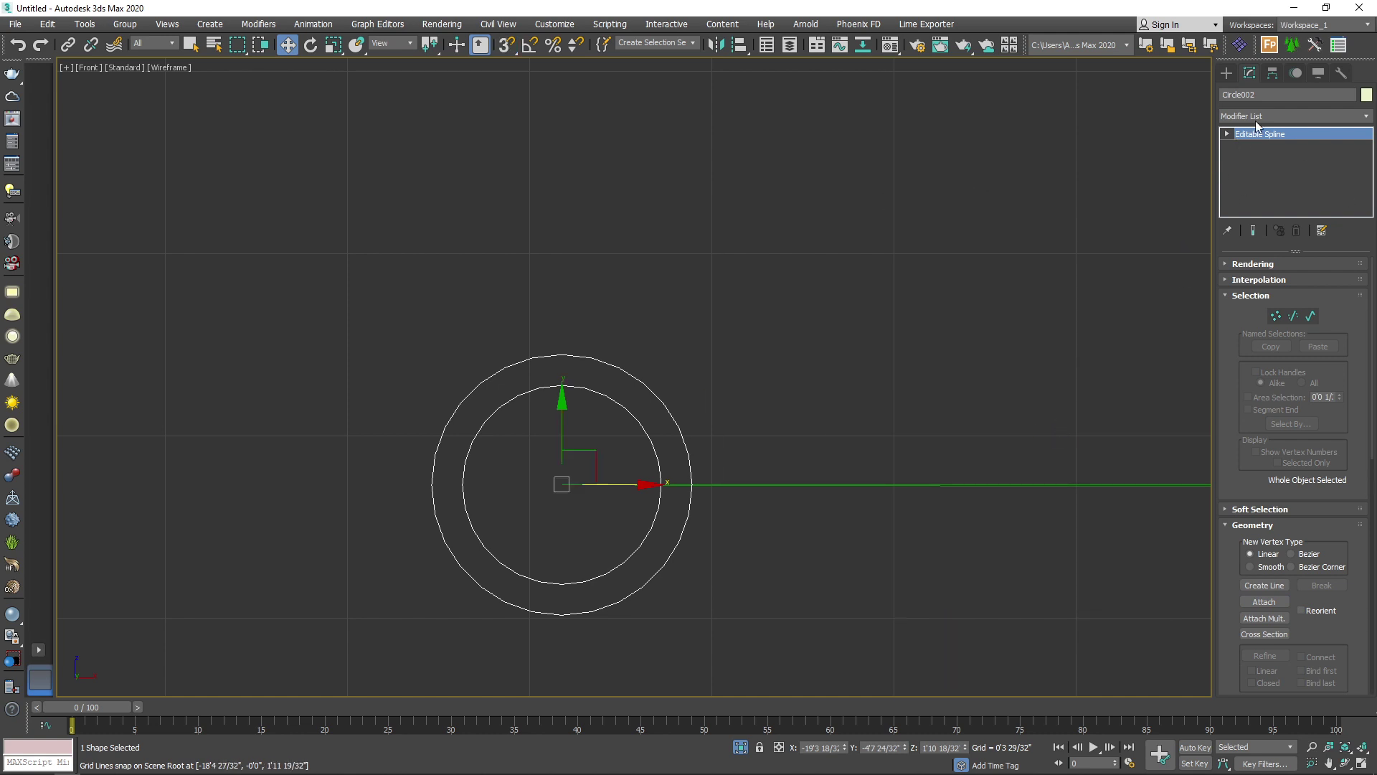
Step: Draw a snapped rectangle covering the lower half of both circles, with its upper edge through their centre
left_click(1228, 72)
left_click(1322, 171)
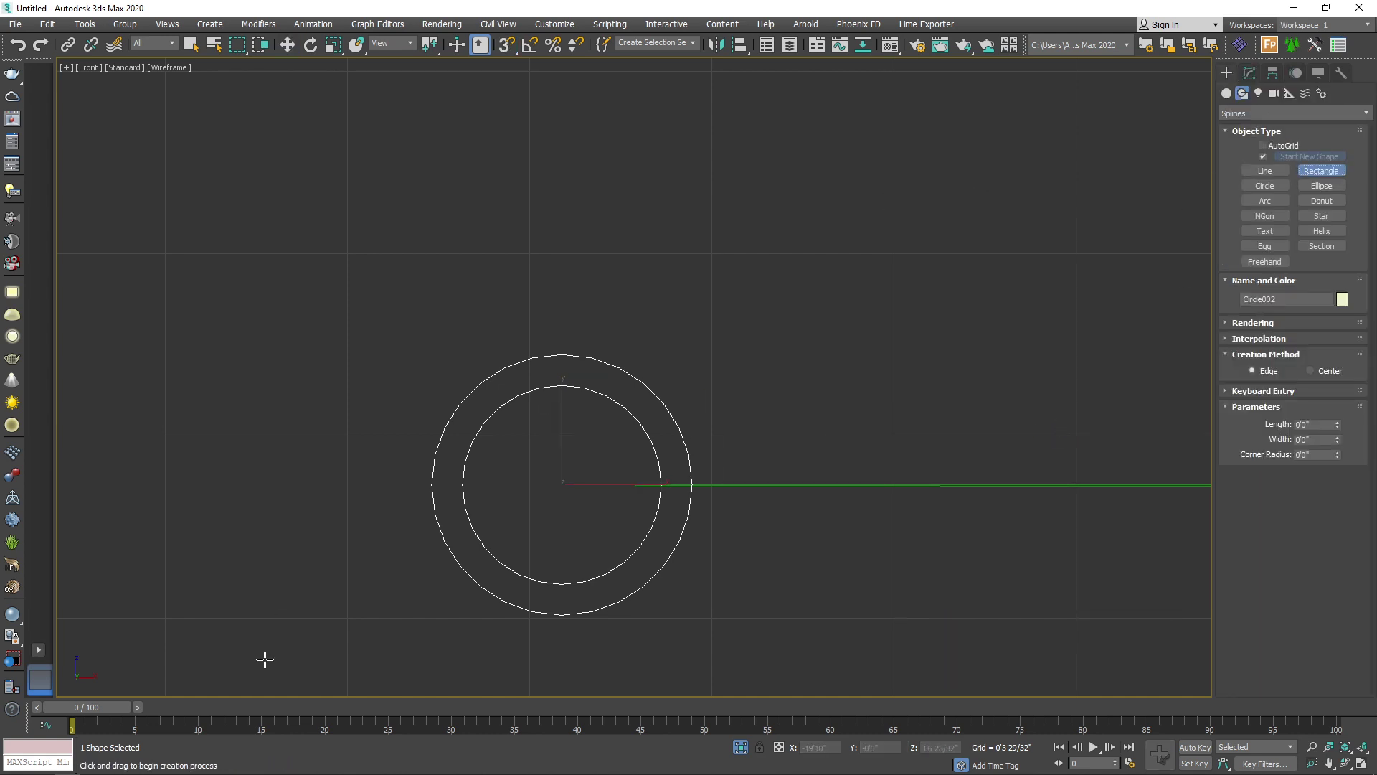
key("s")
left_click_drag(260, 659, 712, 485)
key("w")
key("s")
Step: Subtract the rectangle from the double-circle shape with ShpBoolean, cutting it to an upper half ring
left_click(540, 388)
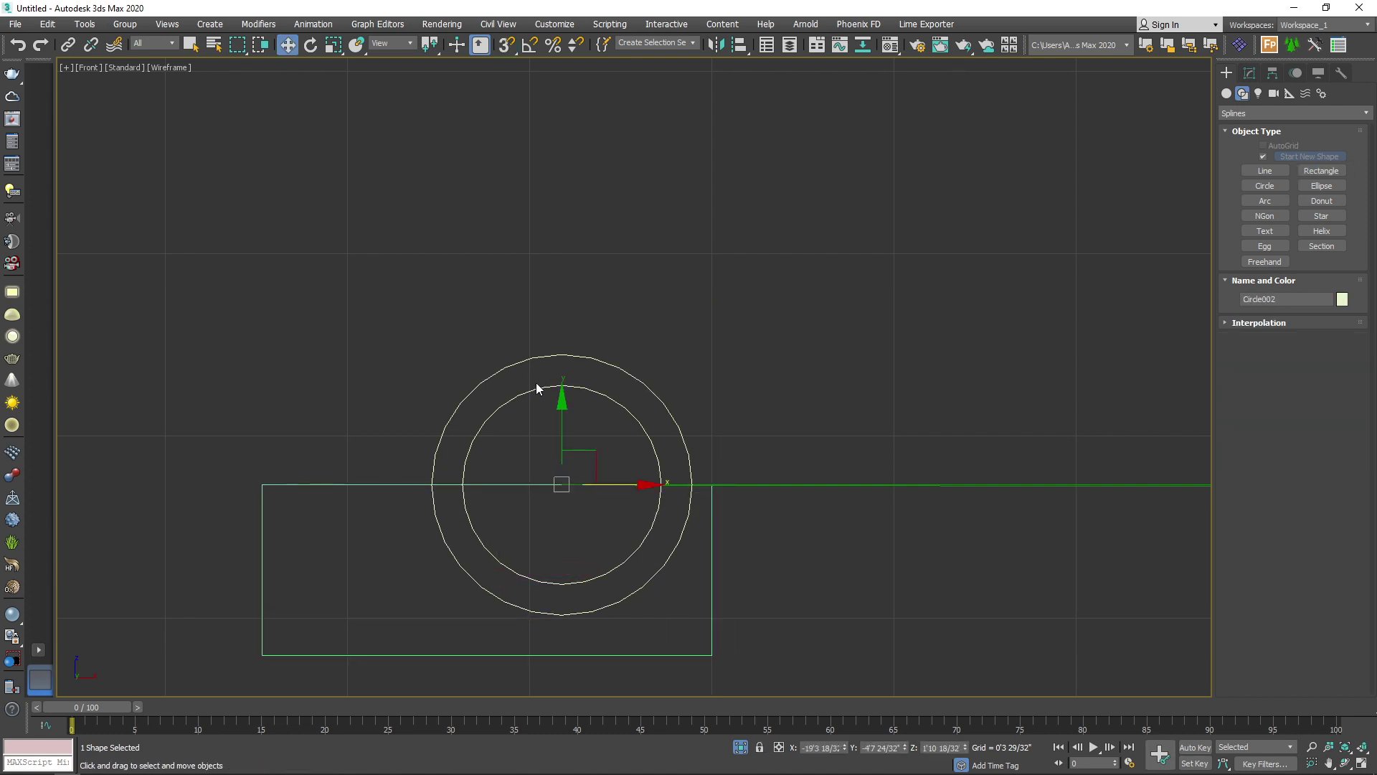
left_click(1254, 114)
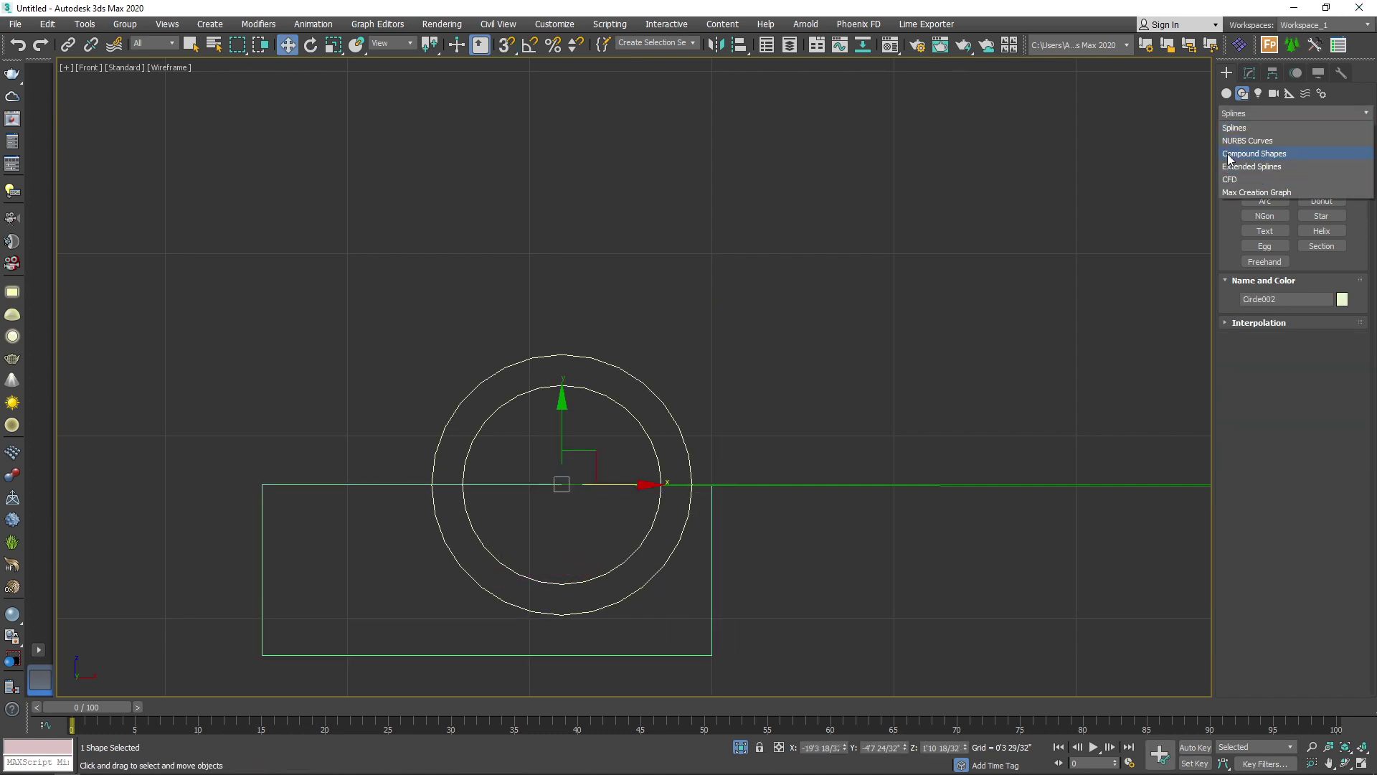
left_click(1301, 154)
left_click(1267, 171)
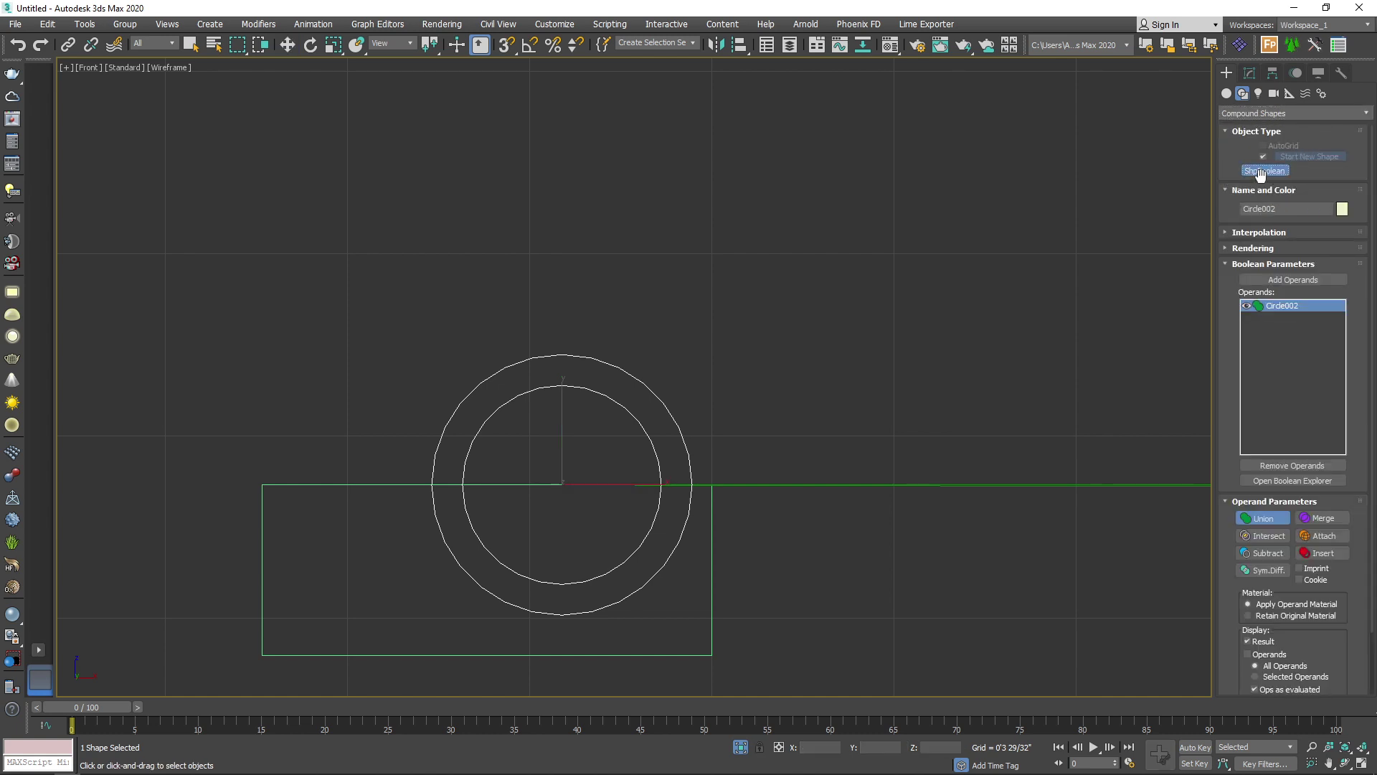
left_click(1264, 553)
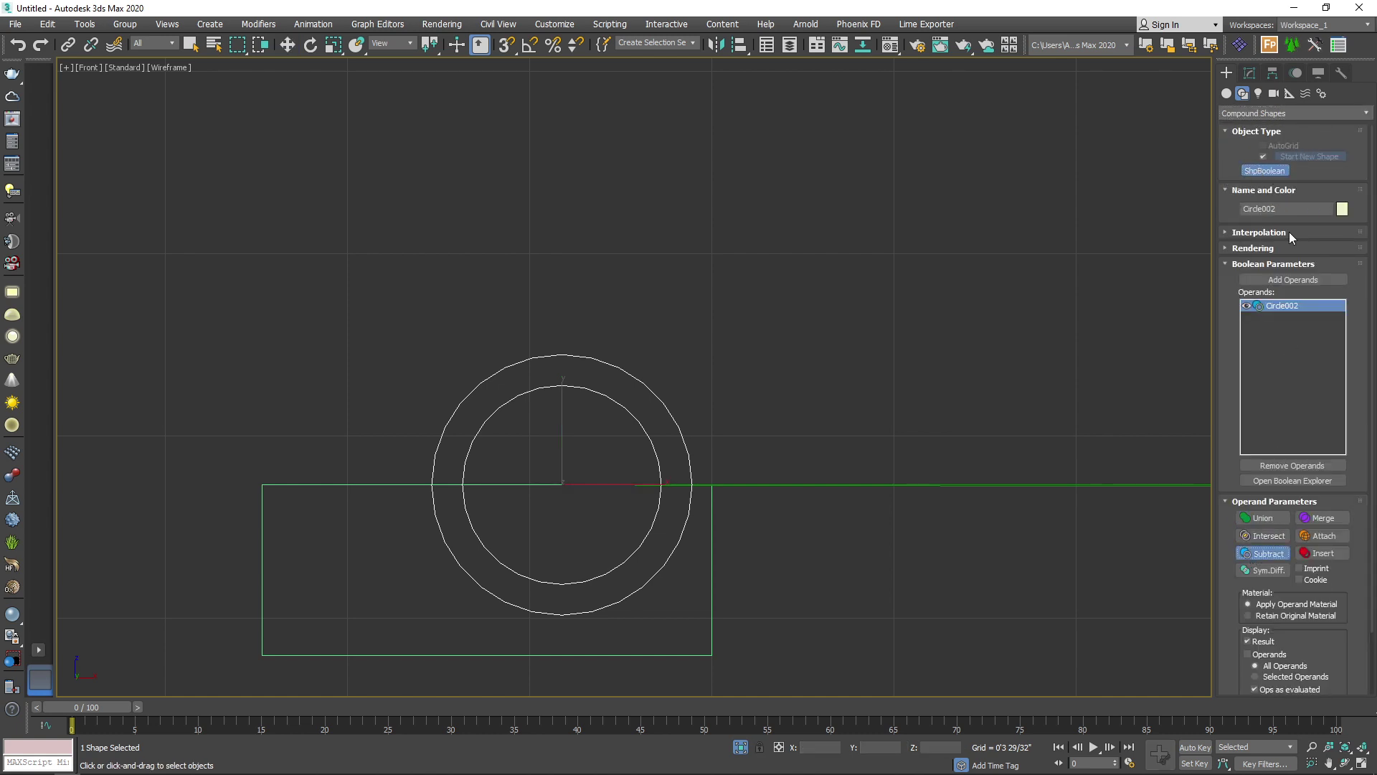
left_click(1293, 279)
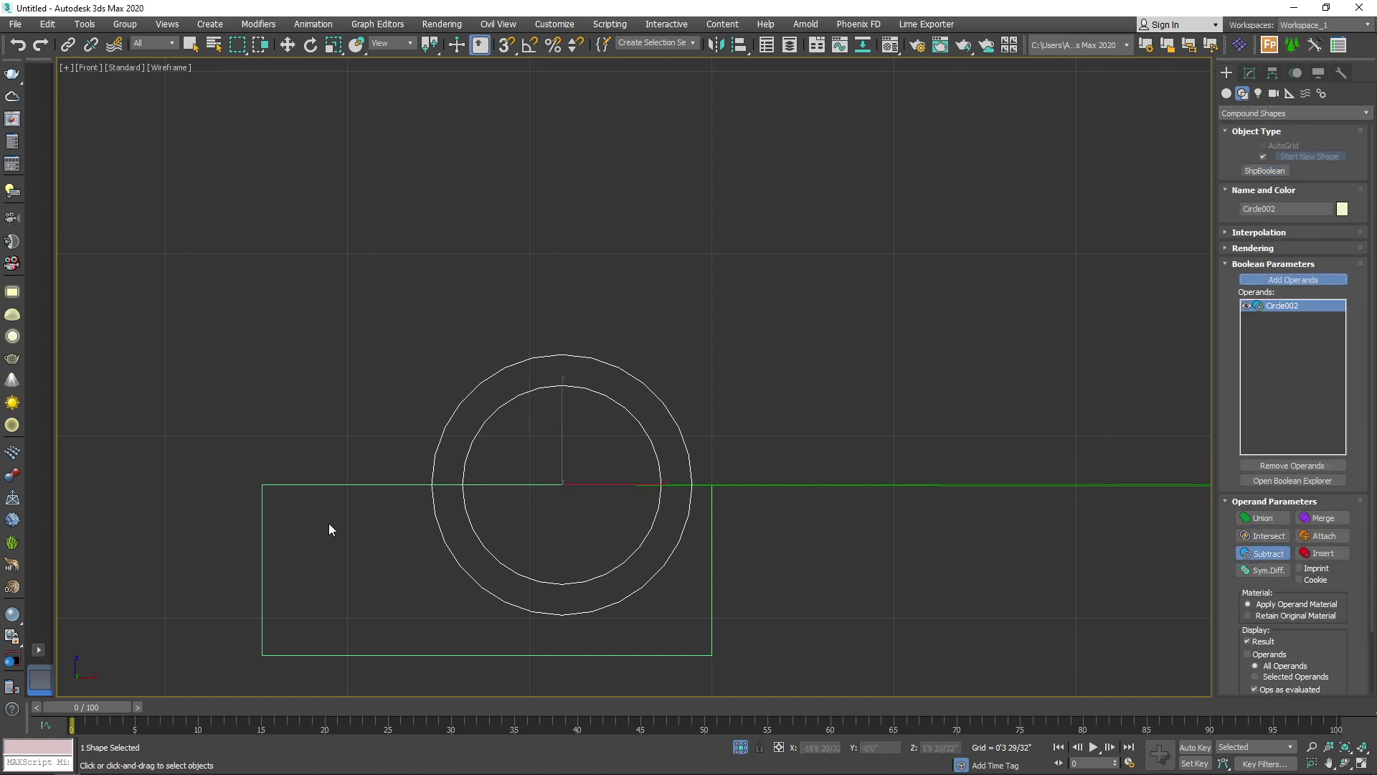
left_click(373, 485)
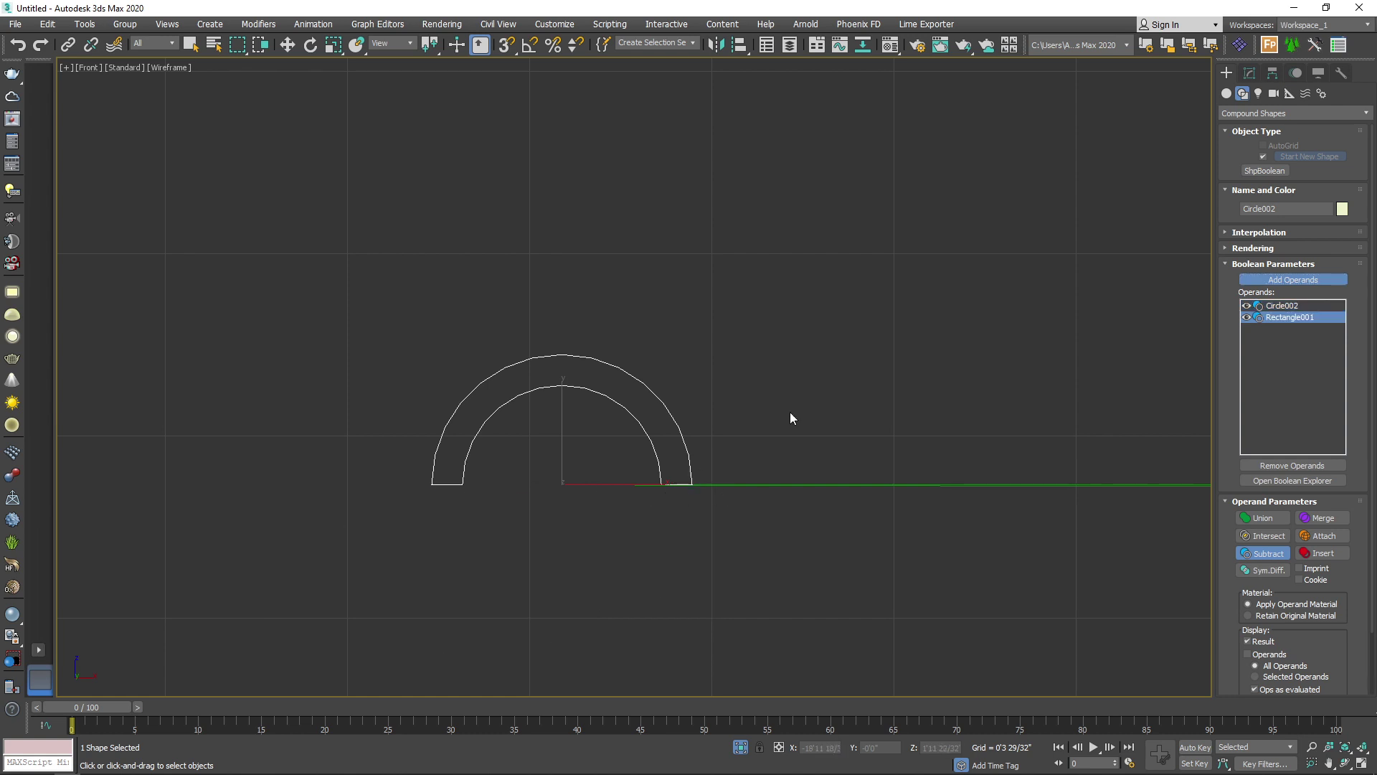
key("w")
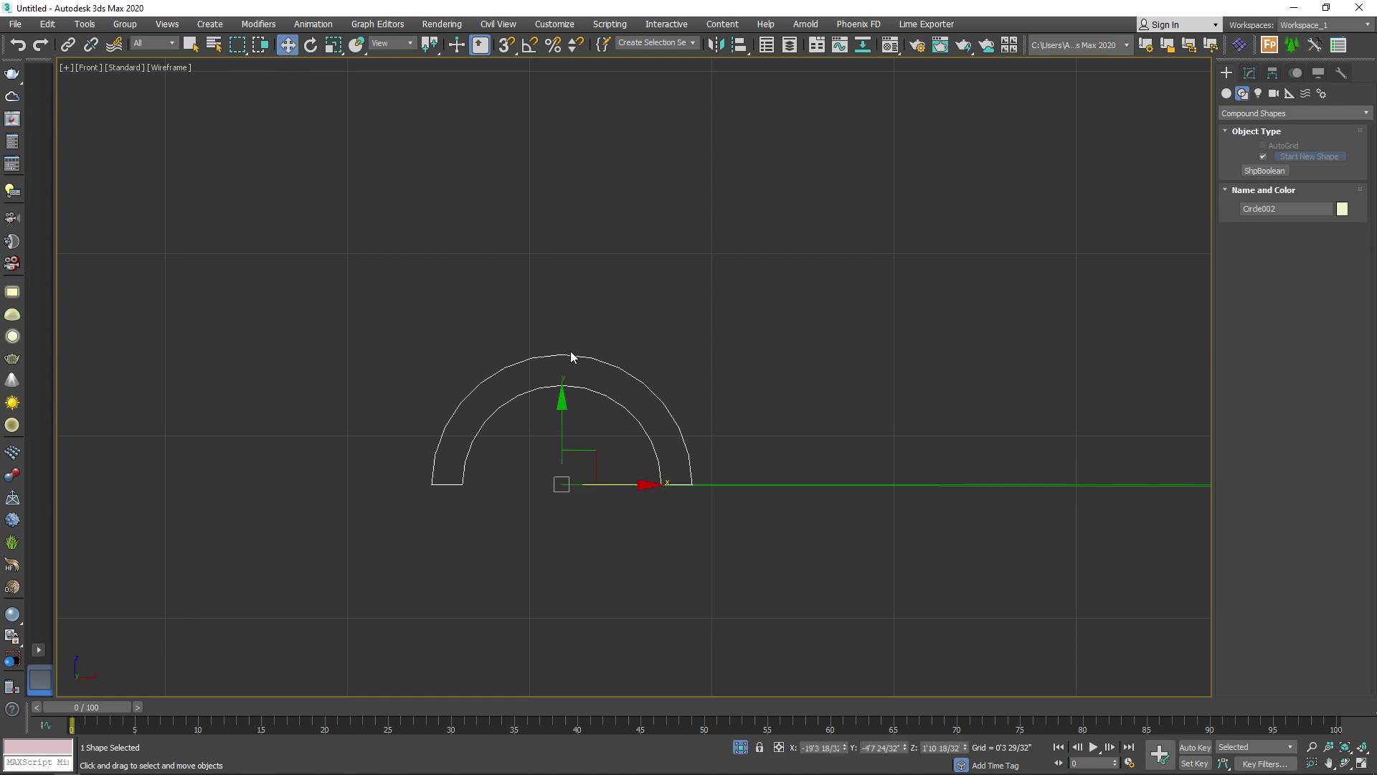
right_click(571, 358)
Step: Add an Extrude modifier to the half-ring shape with an amount of about -1'11 19/32"
key("p")
scroll(701, 368, "down", 5)
key("z")
middle_click_drag(691, 438, 789, 369, "alt")
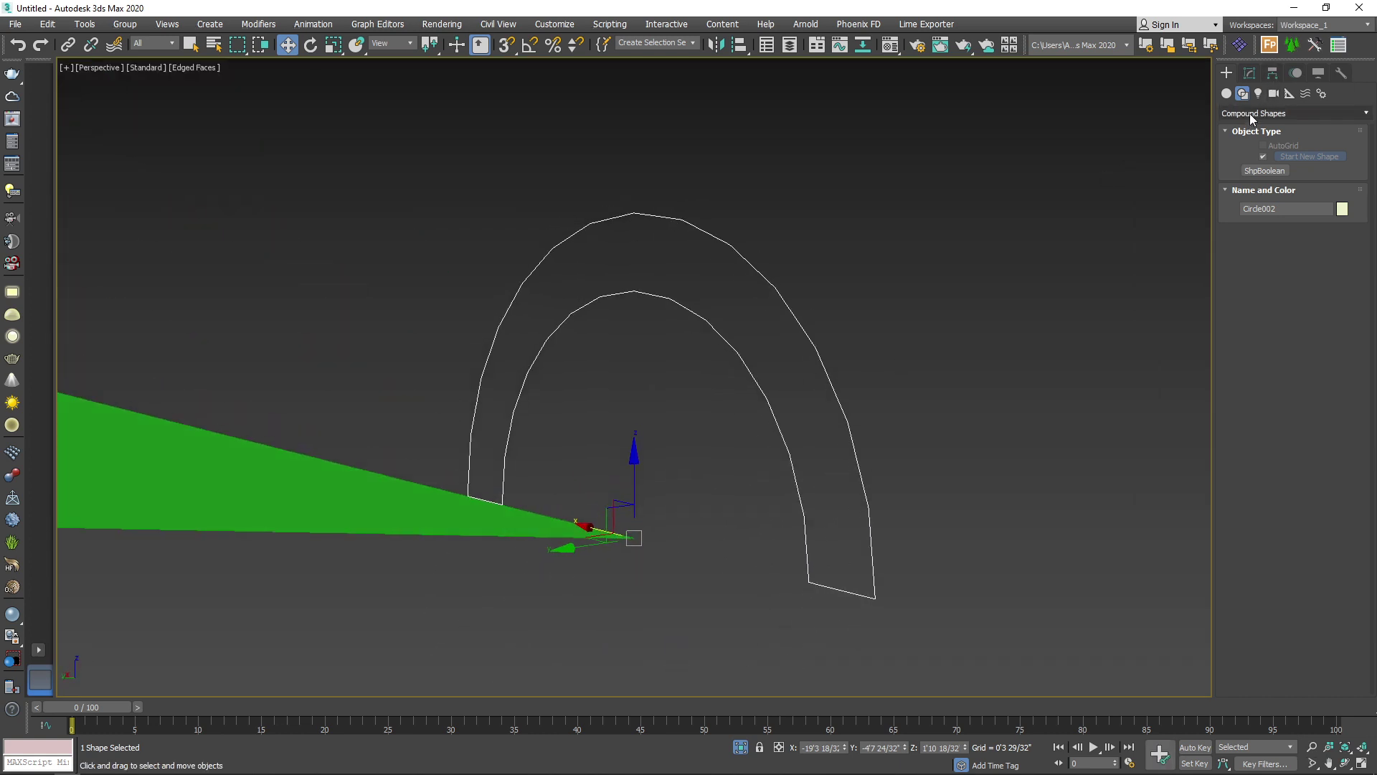
left_click(1249, 72)
left_click(1274, 113)
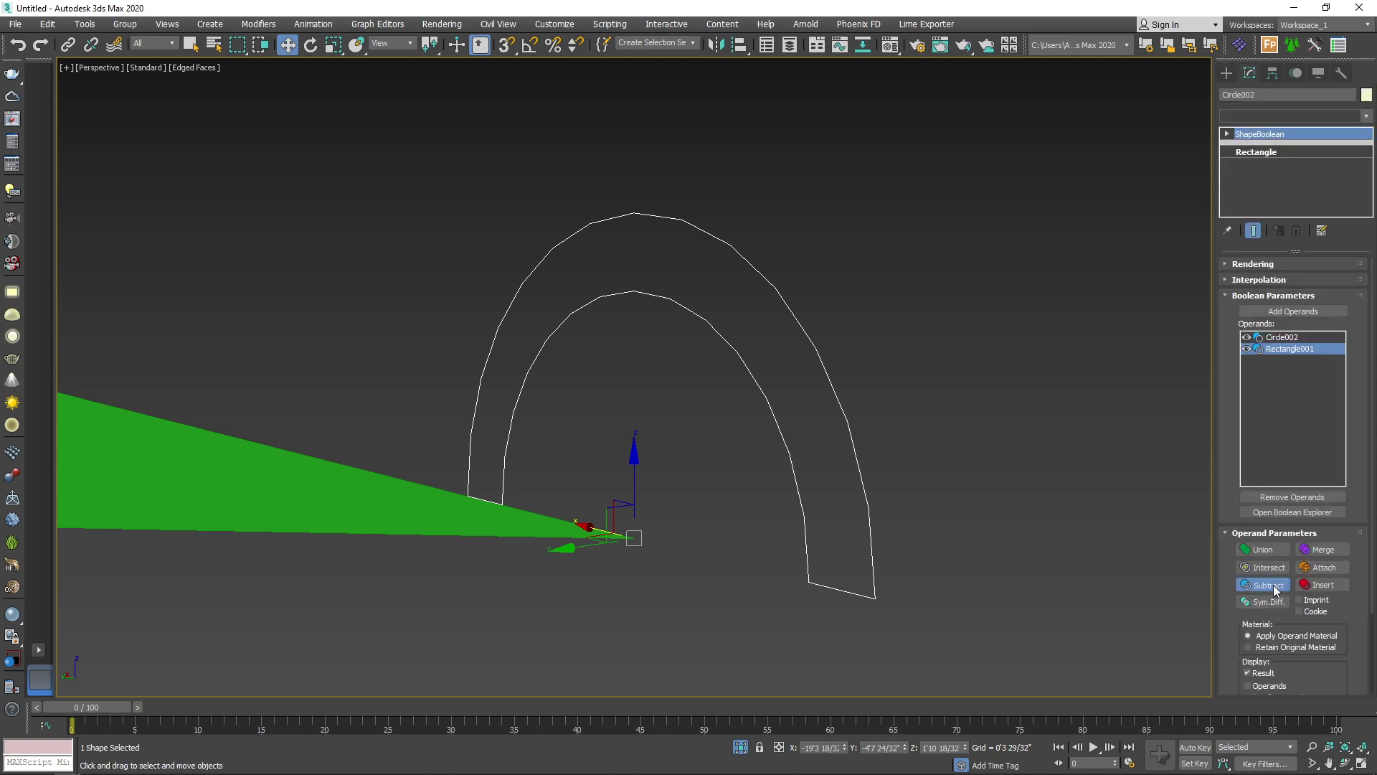
scroll(1272, 584, "down", 5)
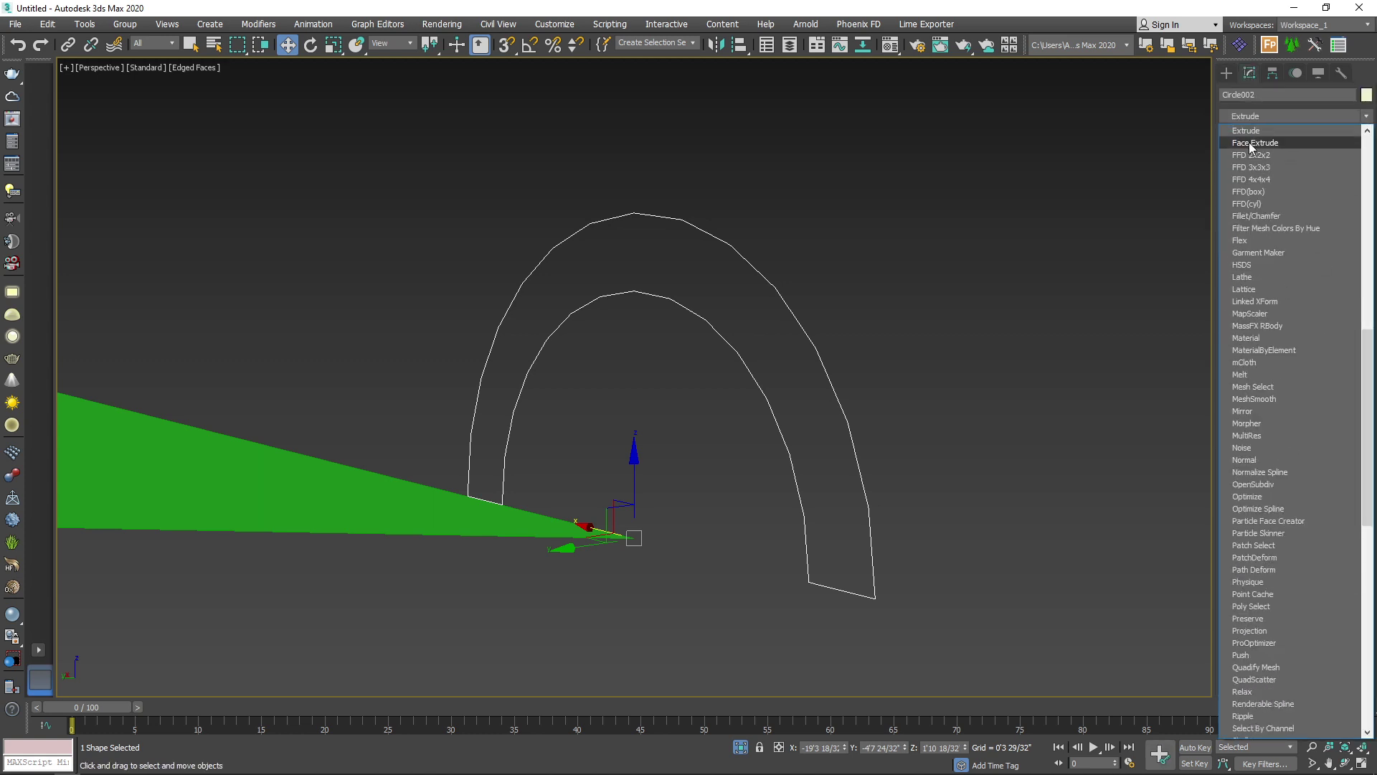
left_click(1251, 138)
left_click_drag(1334, 289, 1310, 367)
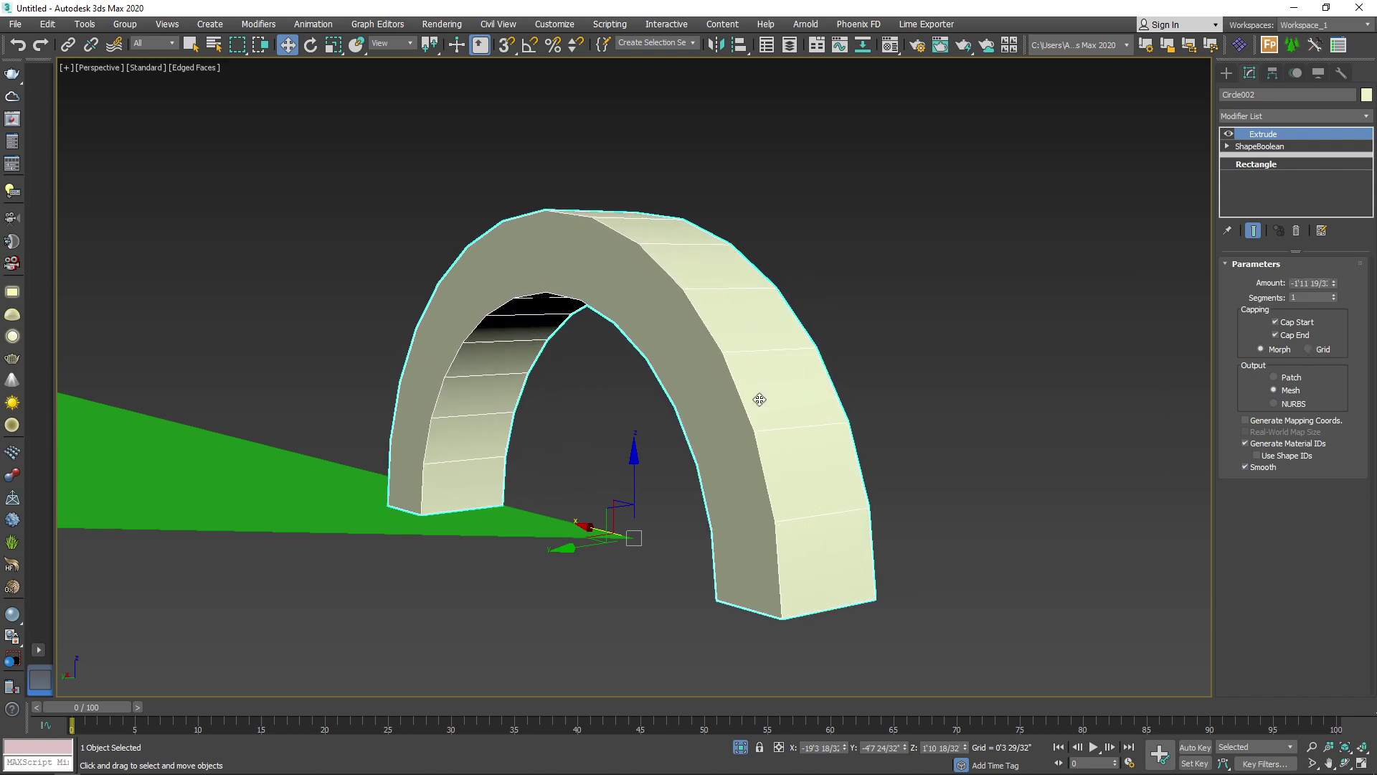
Step: Convert the extruded half ring to an Editable Poly
middle_click_drag(759, 397, 773, 314, "alt")
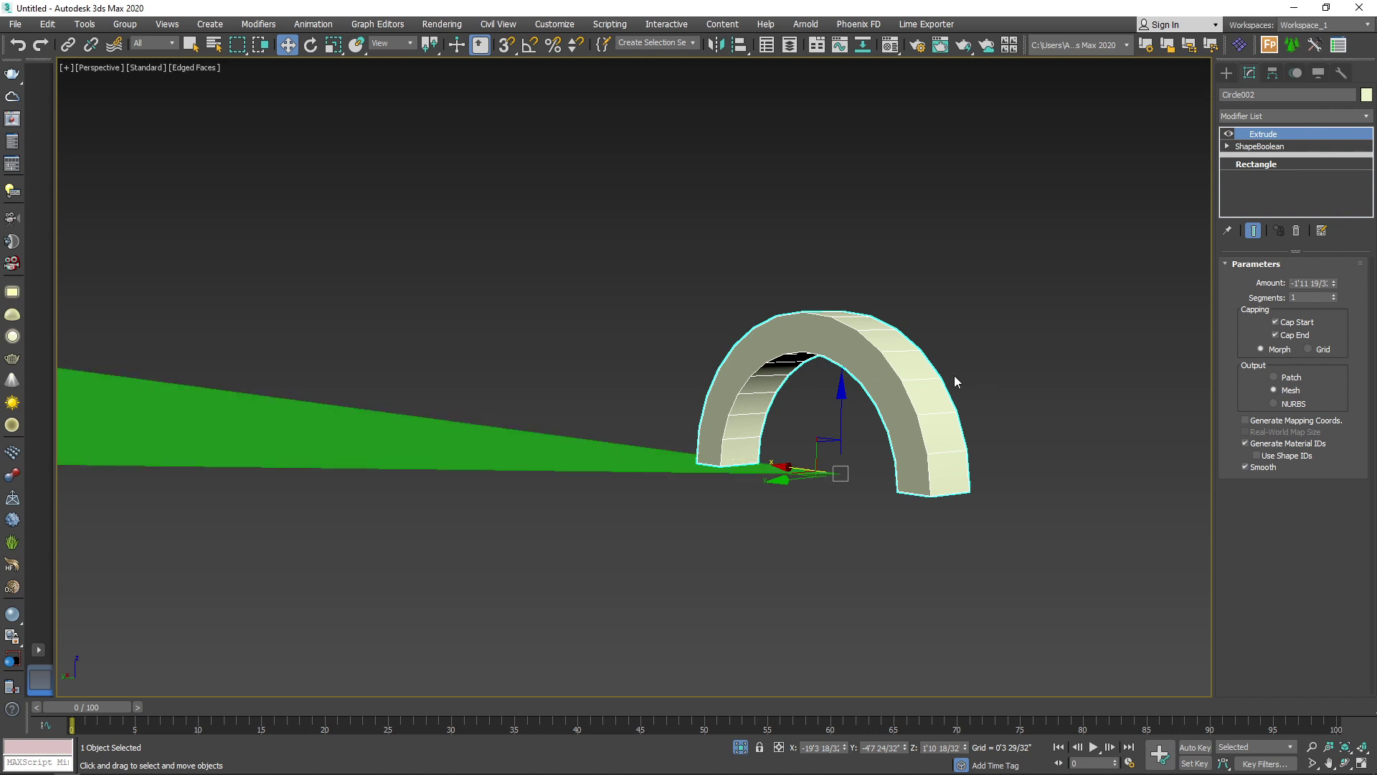
right_click(879, 364)
mouse_move(962, 516)
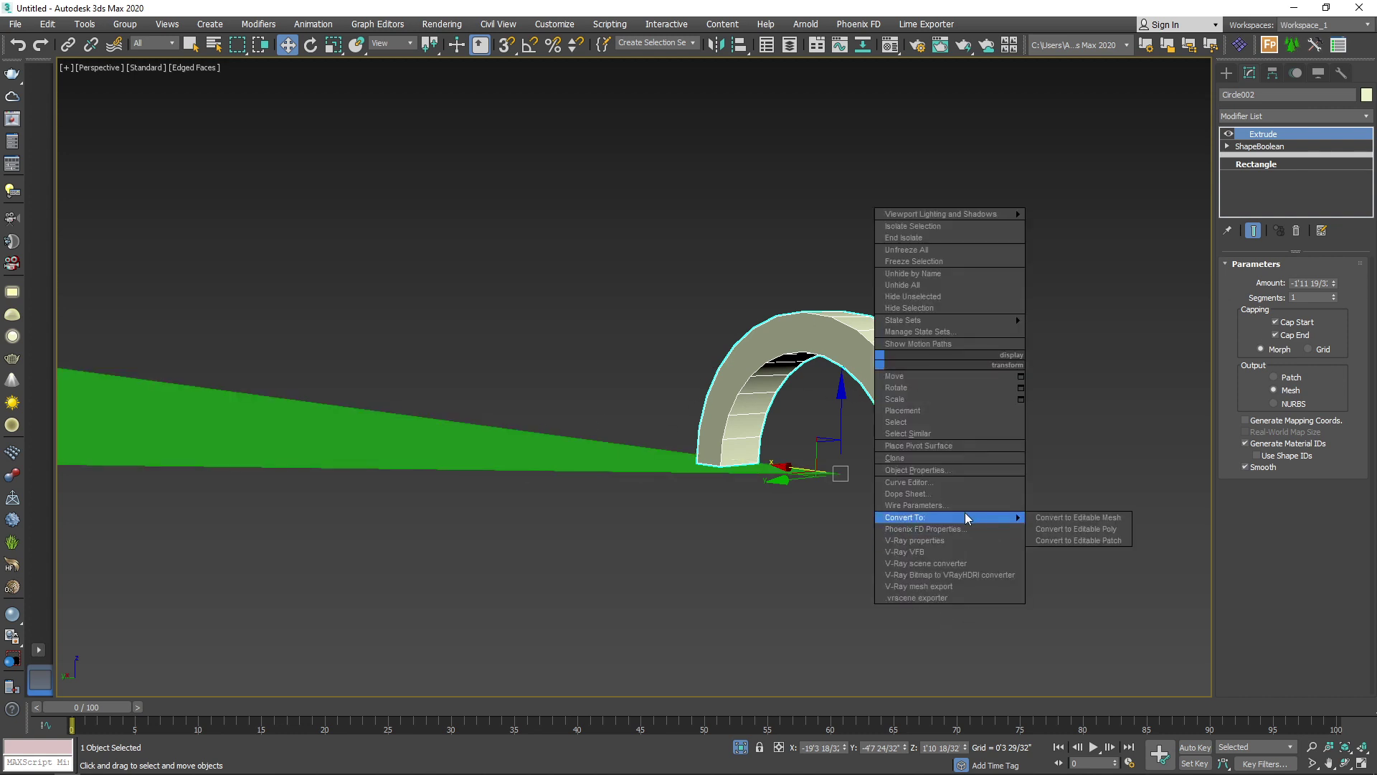
left_click(1062, 529)
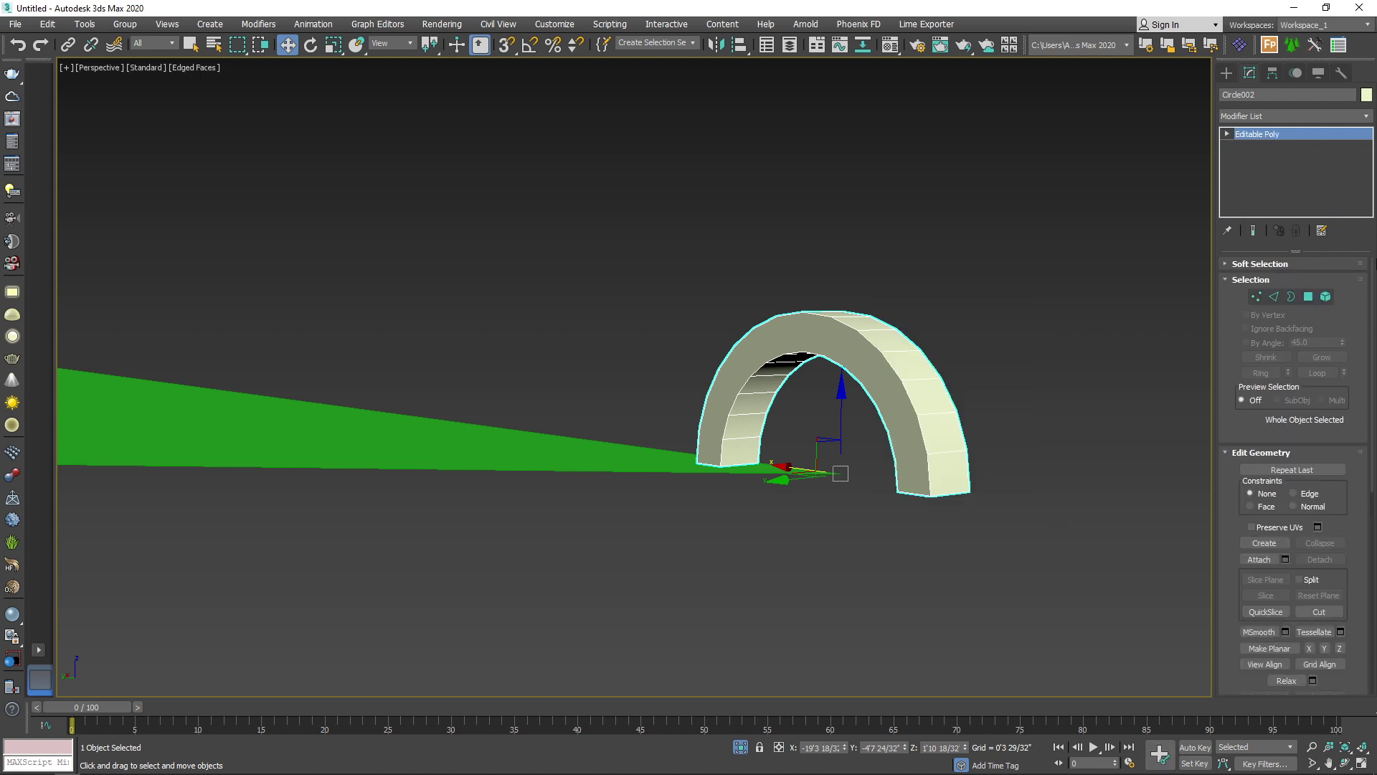
Step: Extrude the half ring's arch-shaped end polygon by about 12'0 22/32" to lengthen it over the green triangle
left_click(1309, 297)
left_click(800, 343)
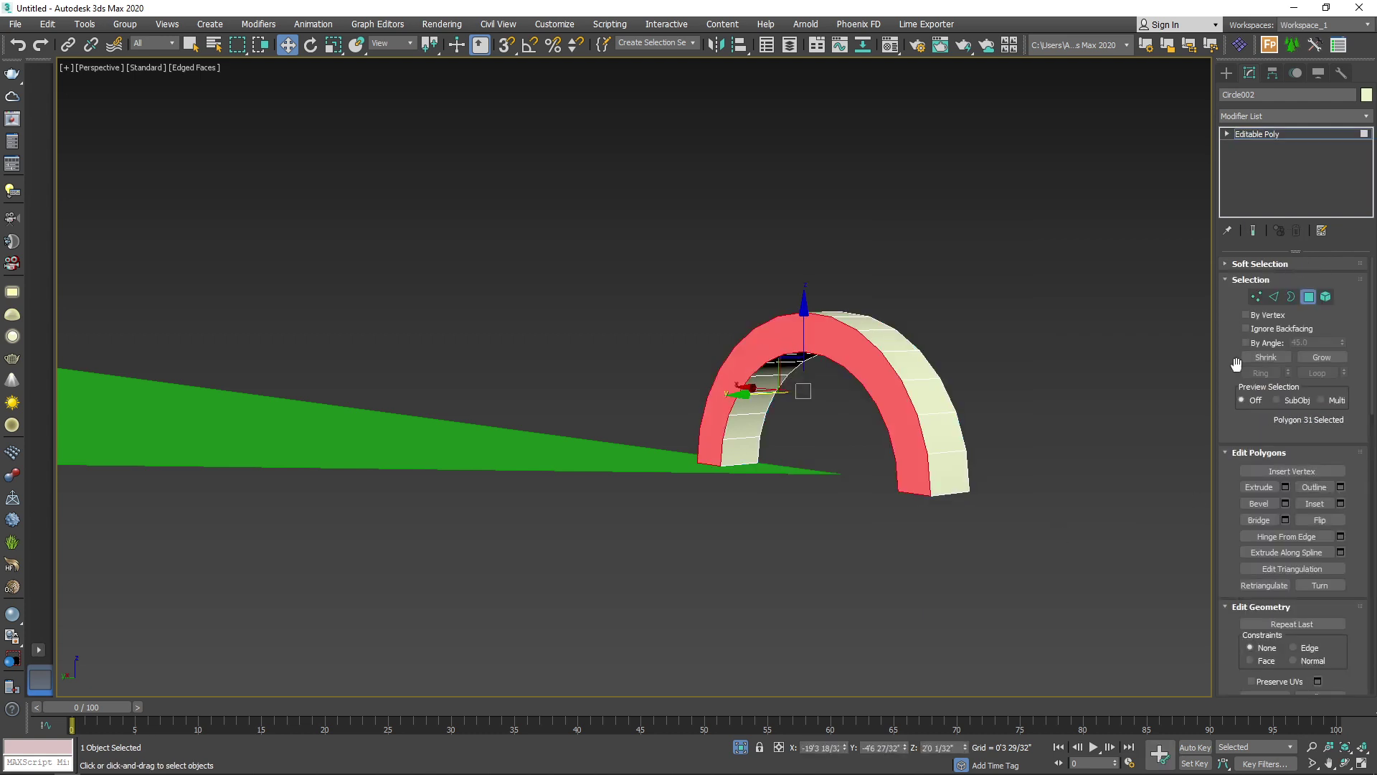
left_click(1285, 487)
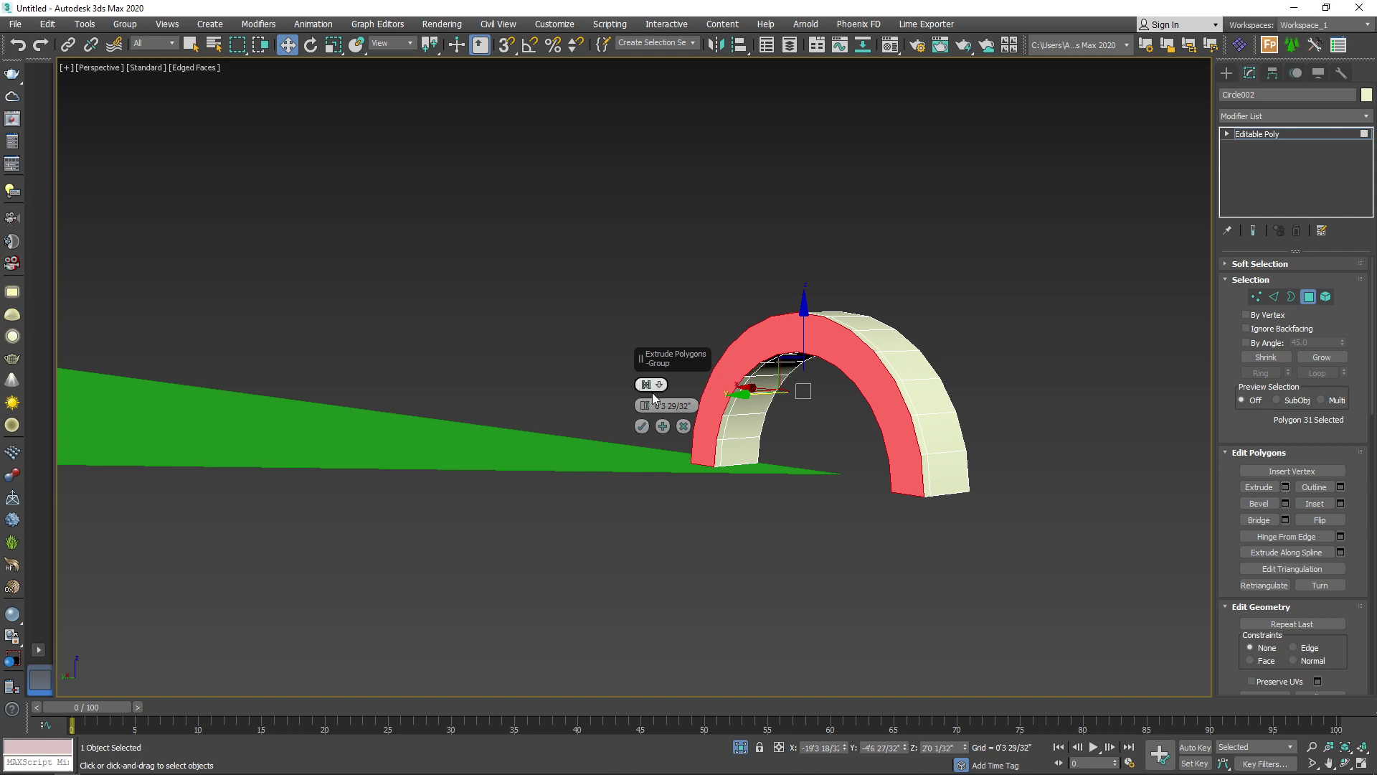
left_click_drag(645, 406, 664, 230)
scroll(660, 431, "down", 2)
middle_click_drag(660, 432, 793, 559, "alt")
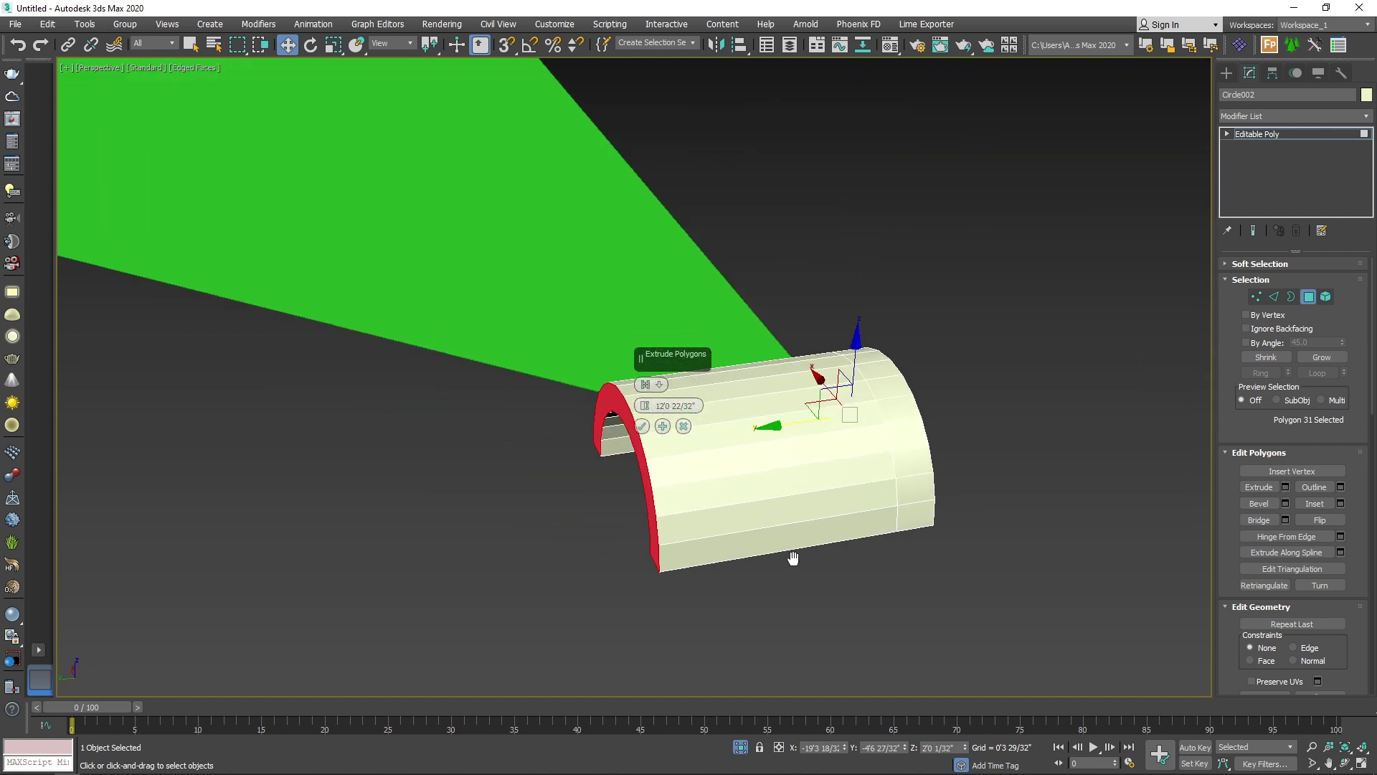
left_click(642, 427)
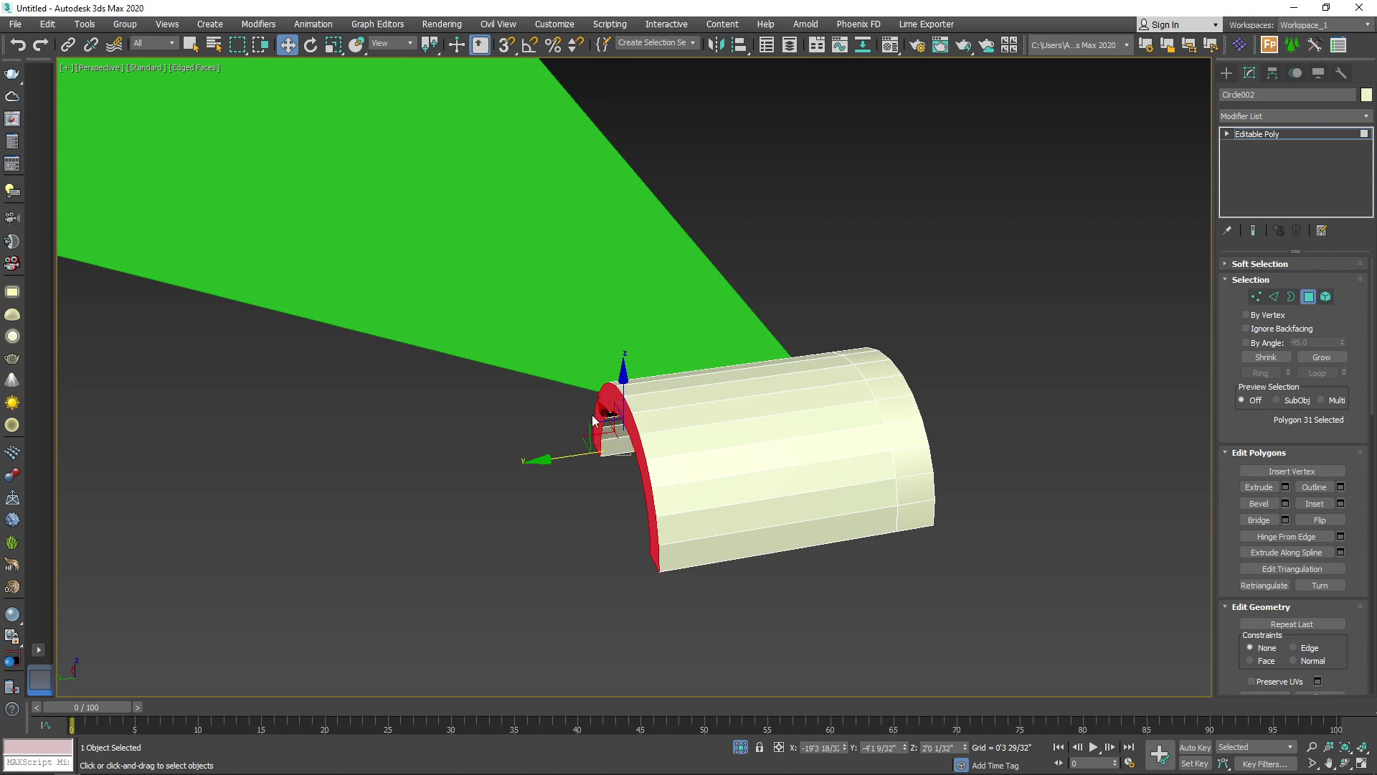
Step: Extrude the same end polygon again by about 1'0 16/32" to add a short end band
left_click(1285, 488)
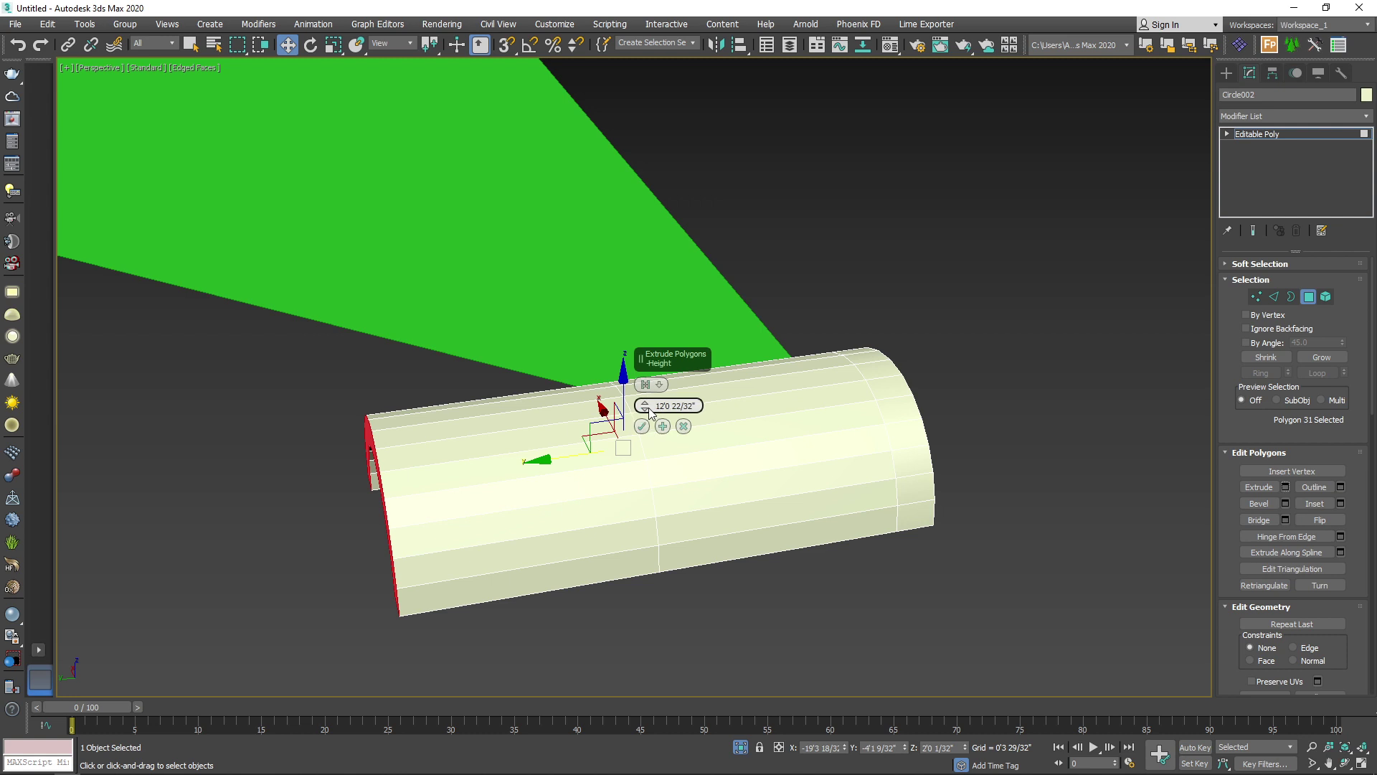
left_click_drag(646, 407, 1097, 485)
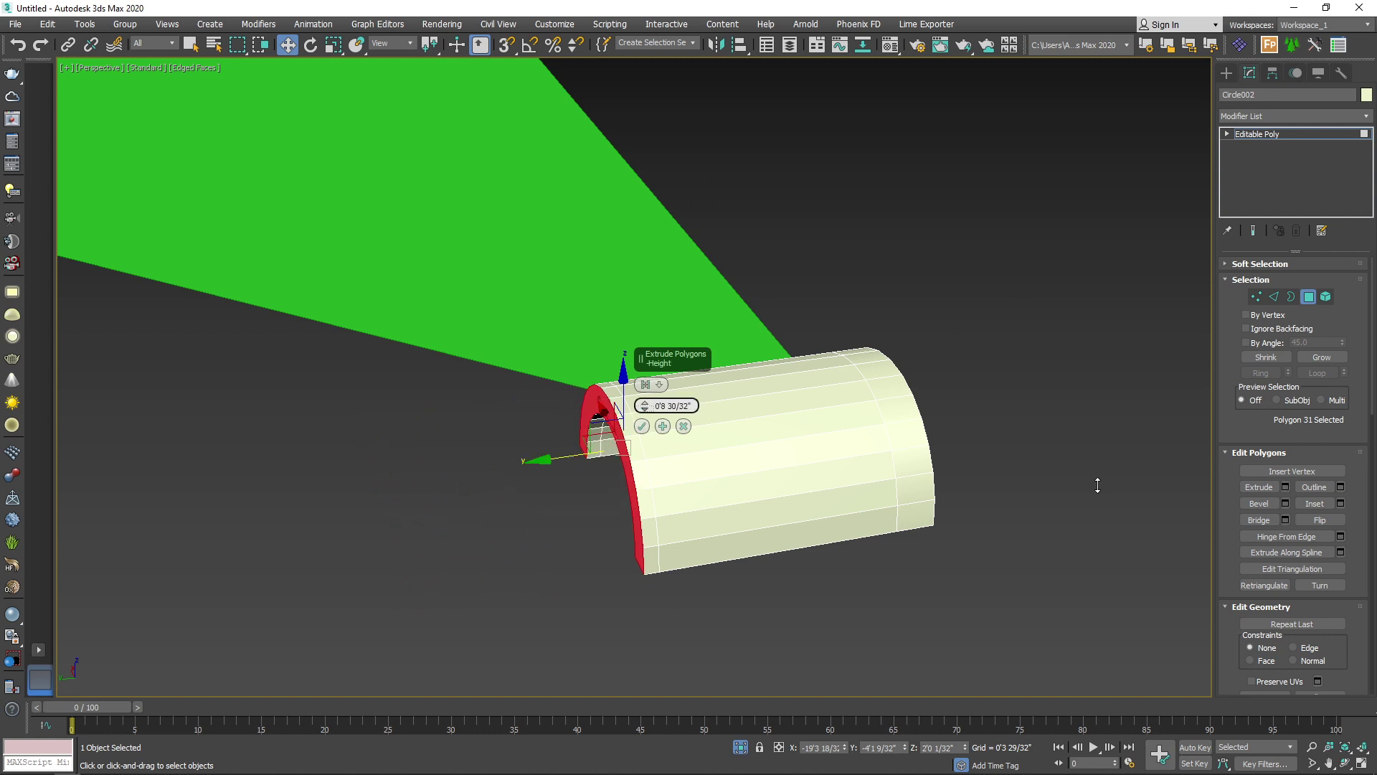
left_click(641, 426)
middle_click_drag(541, 410, 584, 519, "alt")
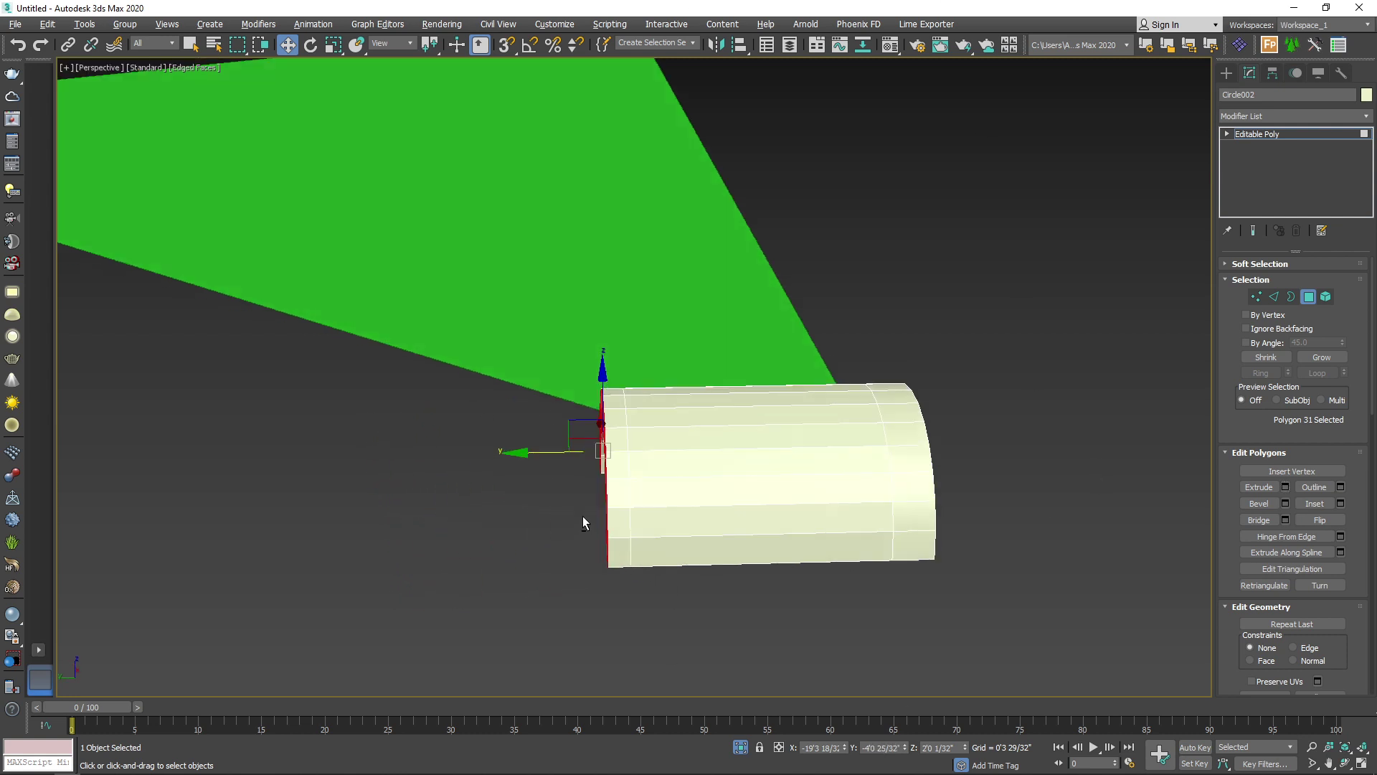
Step: Select the vertices of the short band at the newly extruded end and scale them down uniformly to taper the tile
left_click(1256, 297)
left_click_drag(394, 277, 671, 639)
key("r")
key("t")
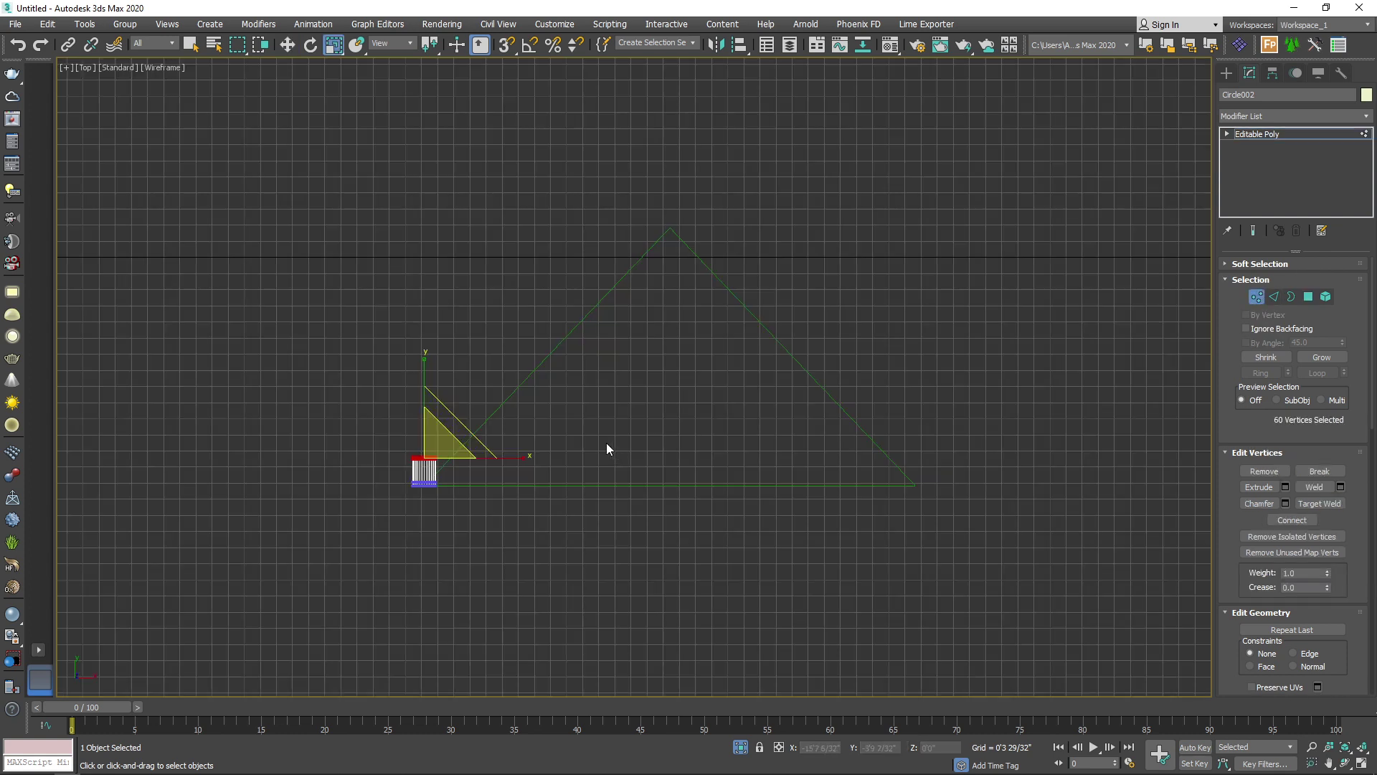
scroll(430, 466, "up", 3)
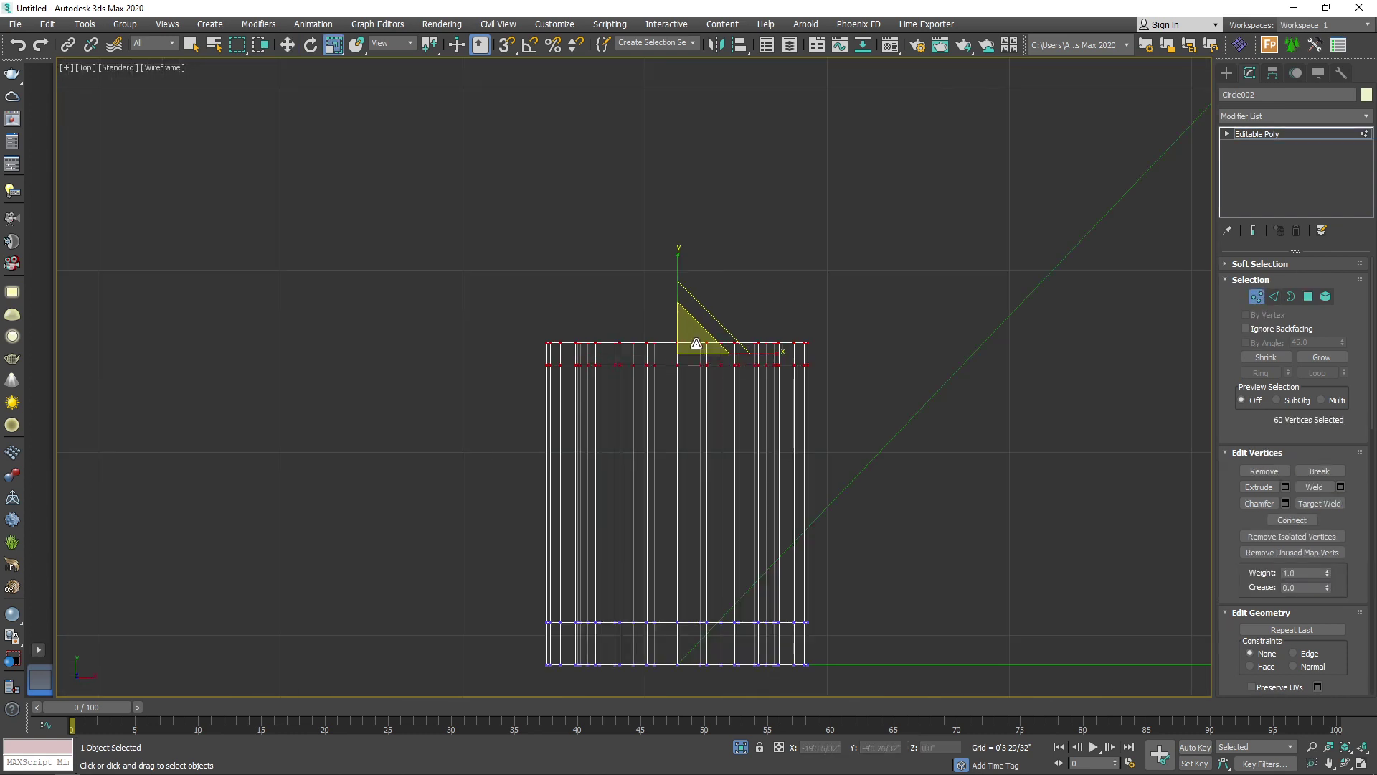
left_click_drag(696, 344, 703, 356)
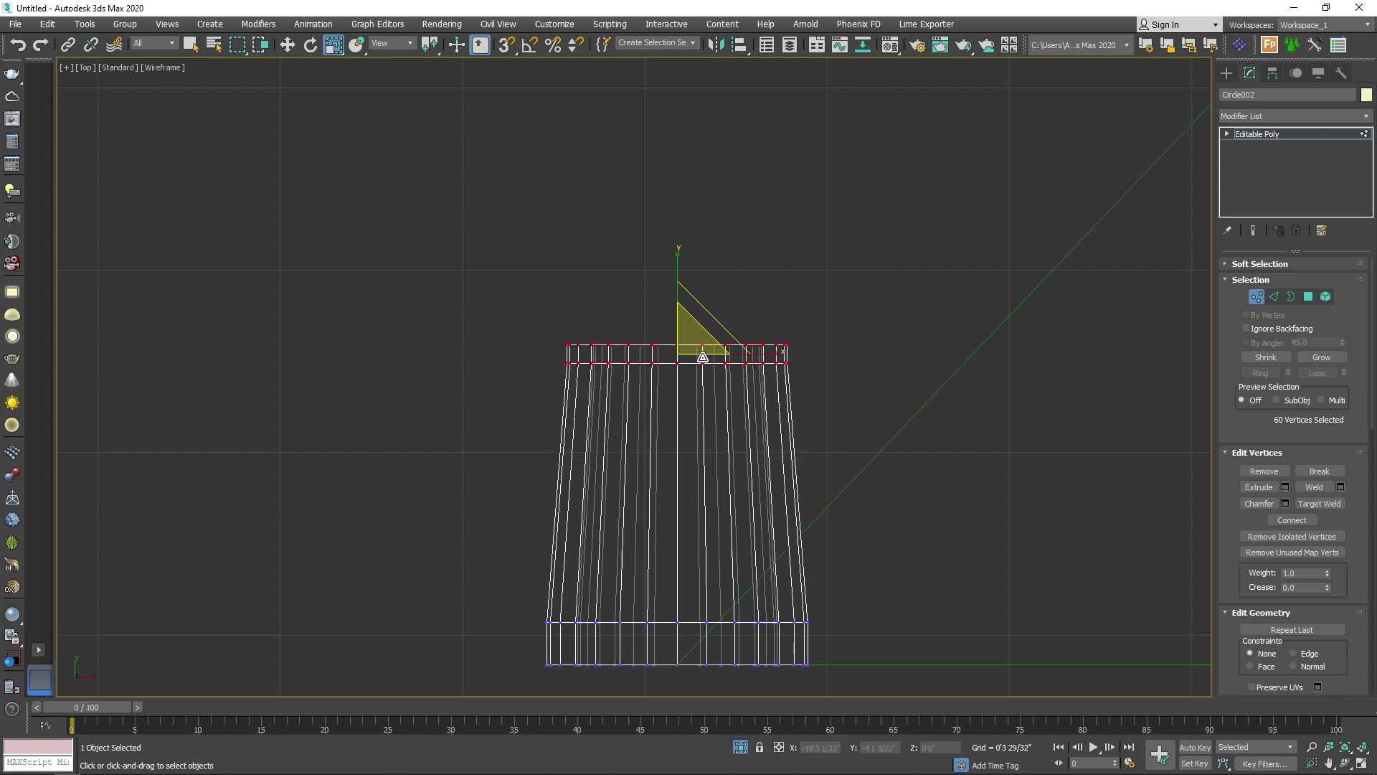
Step: Move the scaled end vertices down in the front view until their base lines up with the wide end's base
key("f")
scroll(432, 508, "up", 5)
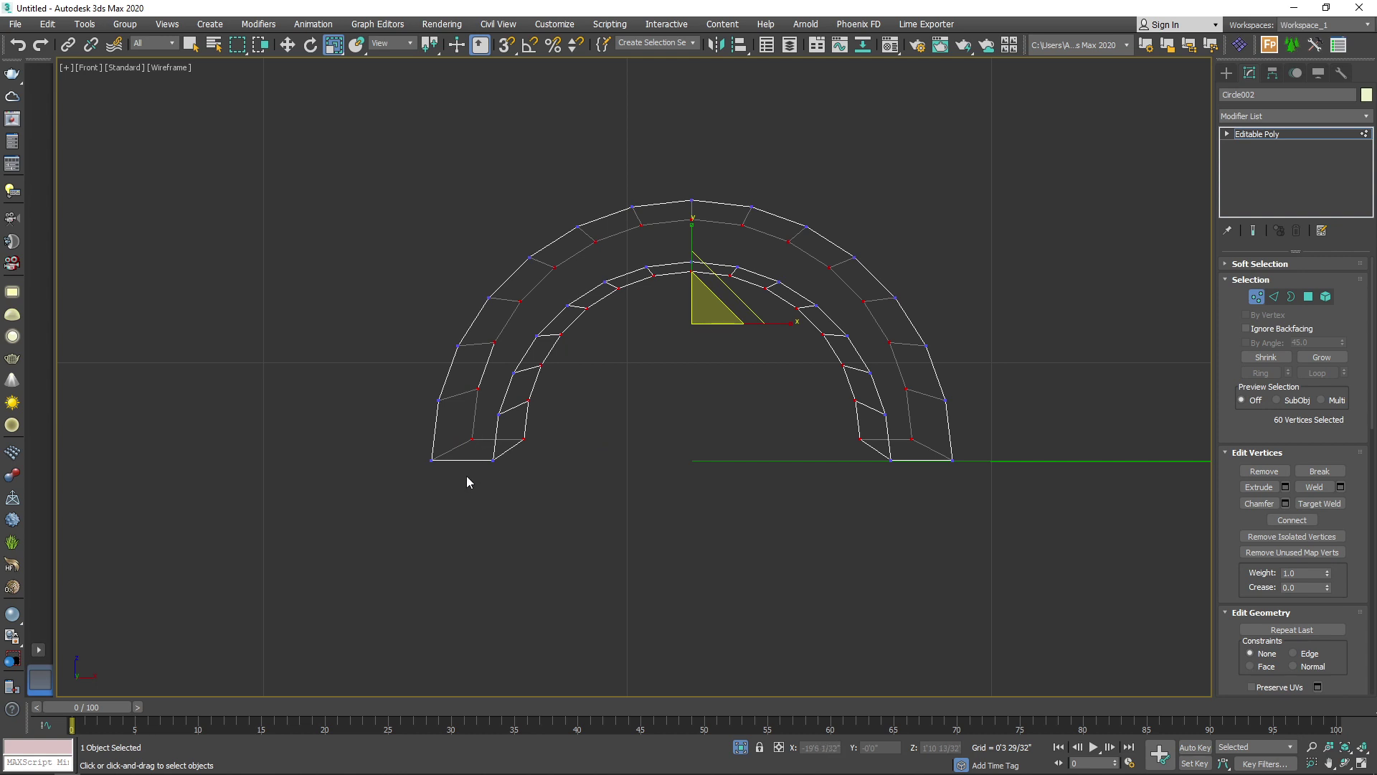
key("w")
left_click_drag(690, 237, 694, 263)
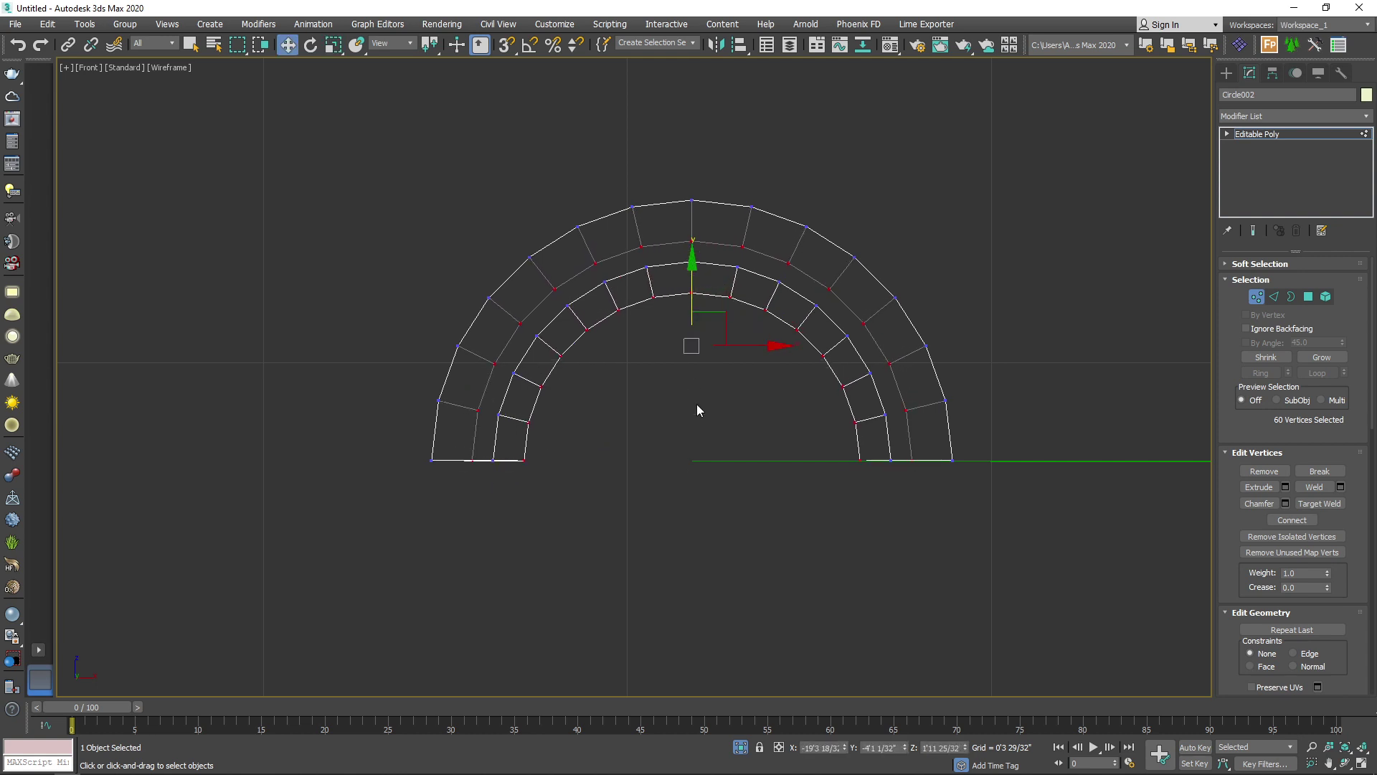
Step: Extrude the 14 outer polygons around the short band at the wide end outward by Local Normal to form a raised collar
left_click(1310, 299)
key("p")
scroll(865, 450, "down", 2)
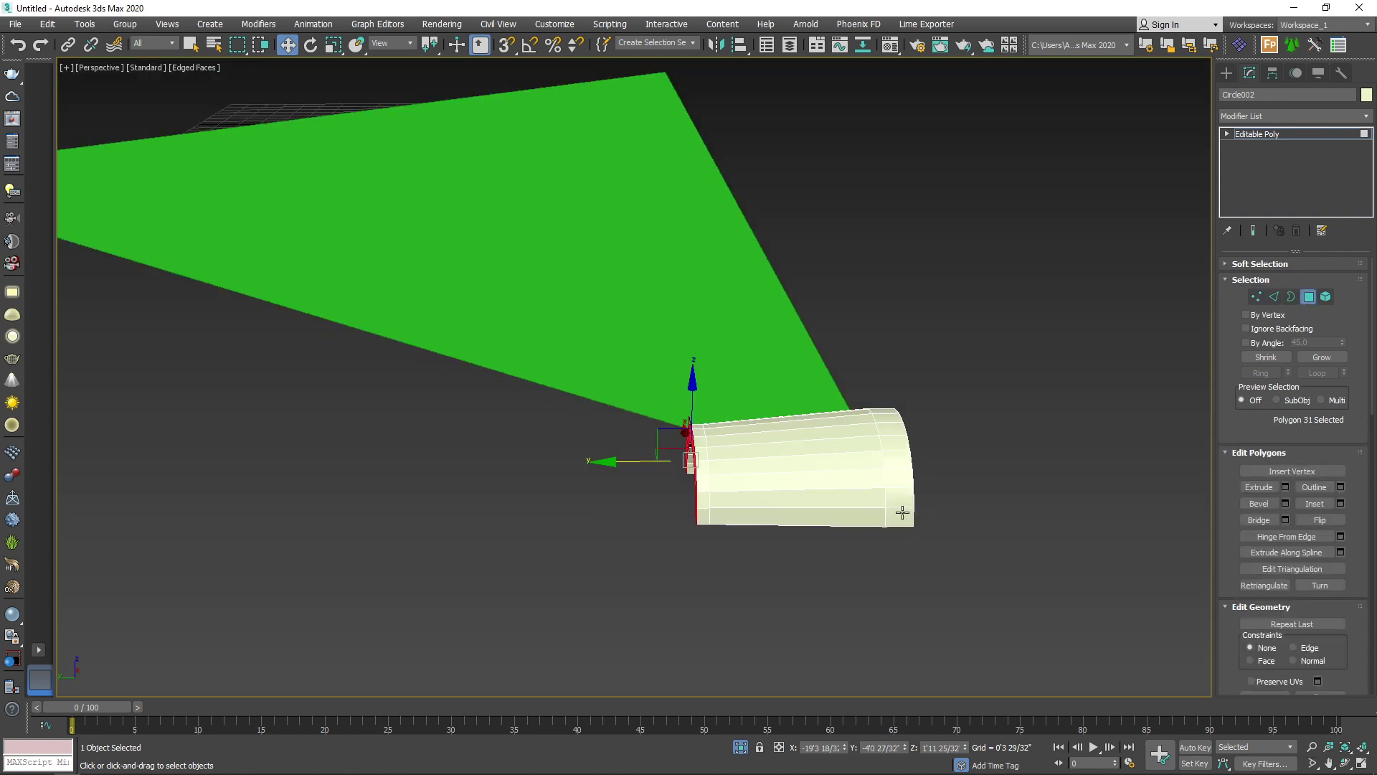
left_click(902, 512)
middle_click_drag(902, 512, 863, 518, "alt")
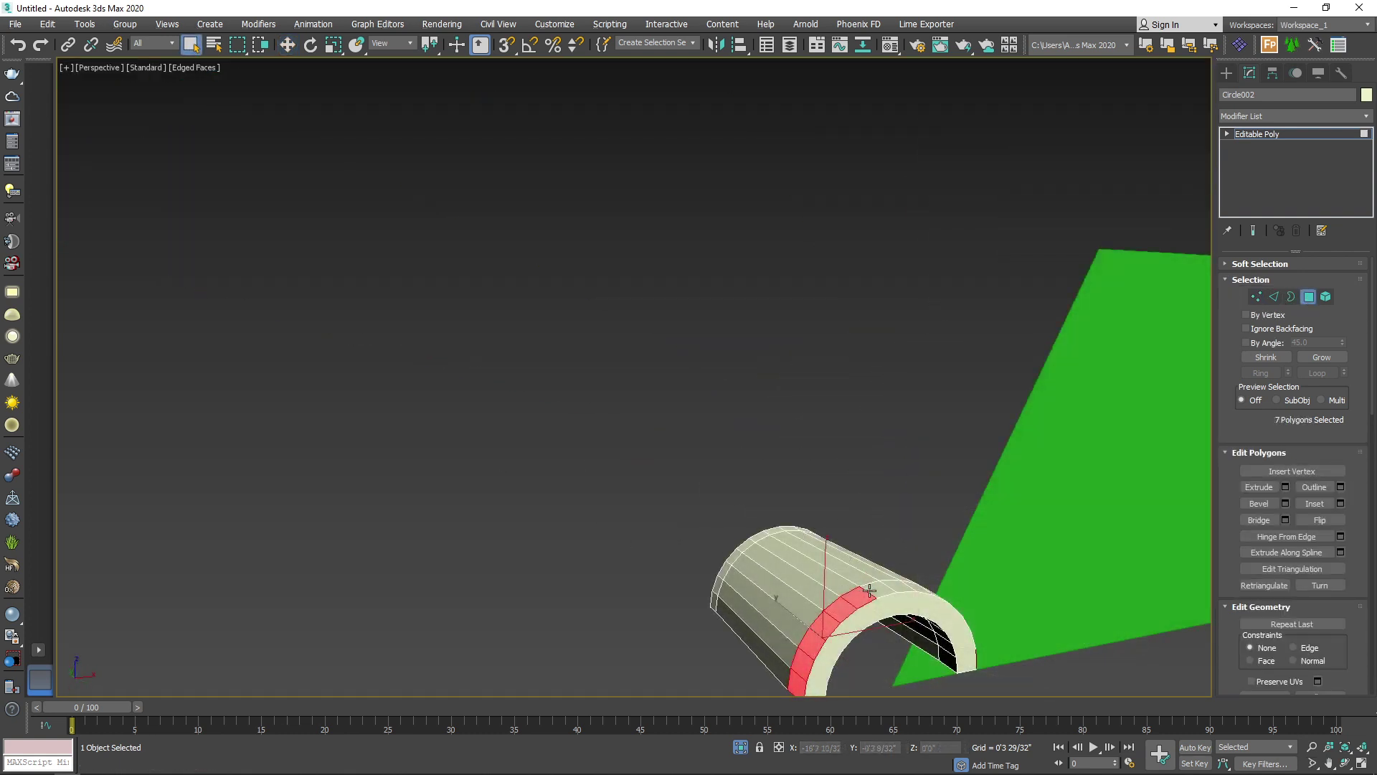
left_click(877, 588, "ctrl")
left_click(888, 586, "ctrl")
middle_click_drag(938, 587, 740, 505, "alt")
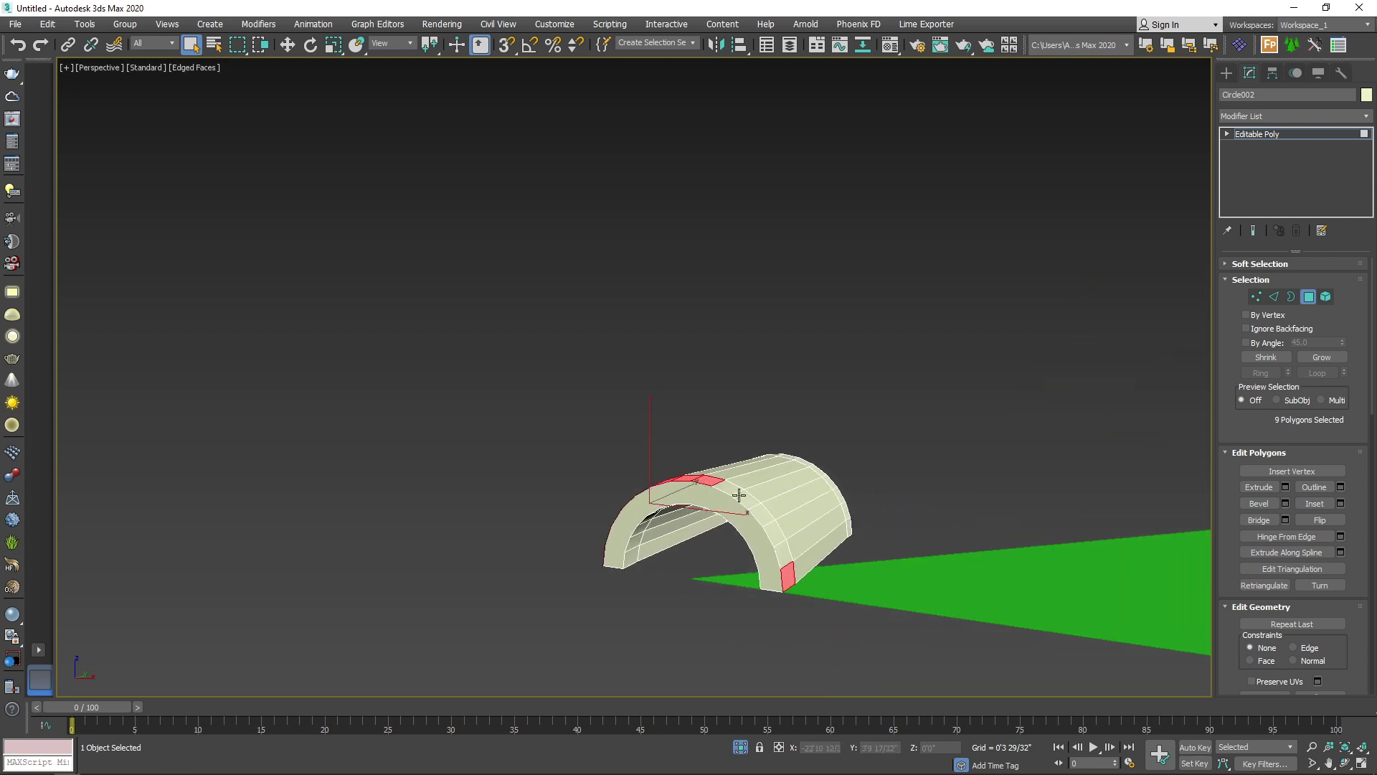
left_click(740, 497, "ctrl")
left_click(750, 503, "ctrl")
left_click(762, 517, "ctrl")
left_click(774, 535, "ctrl")
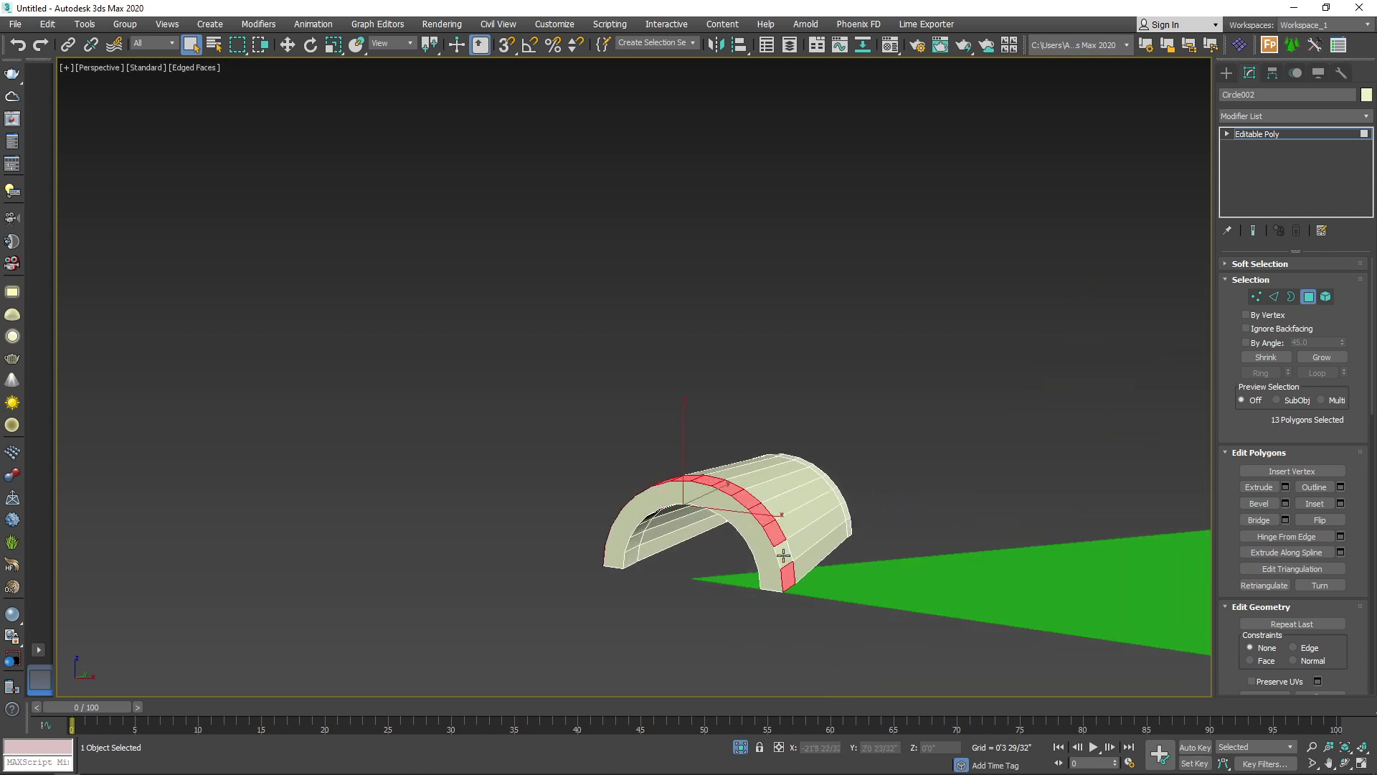
left_click(784, 556, "ctrl")
middle_click_drag(784, 556, 615, 505, "alt")
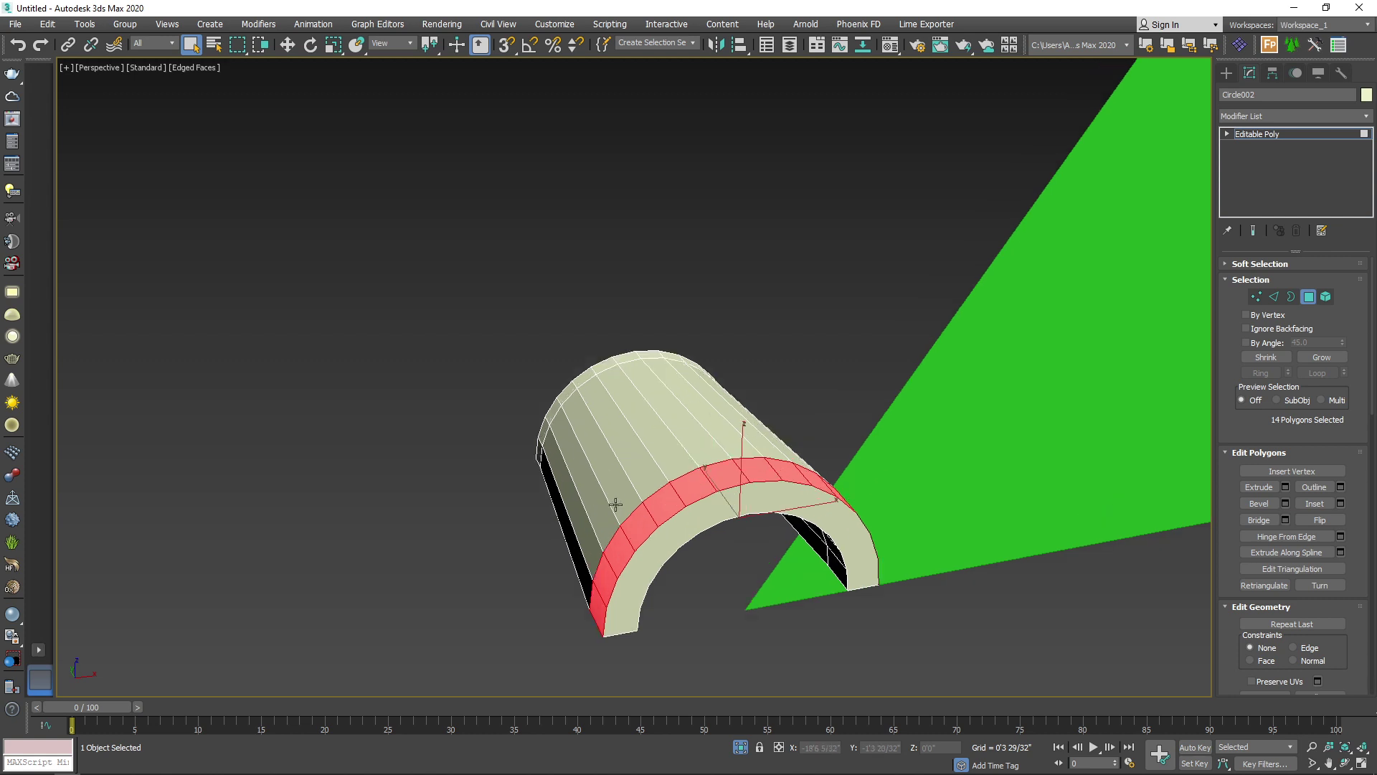
left_click(1285, 487)
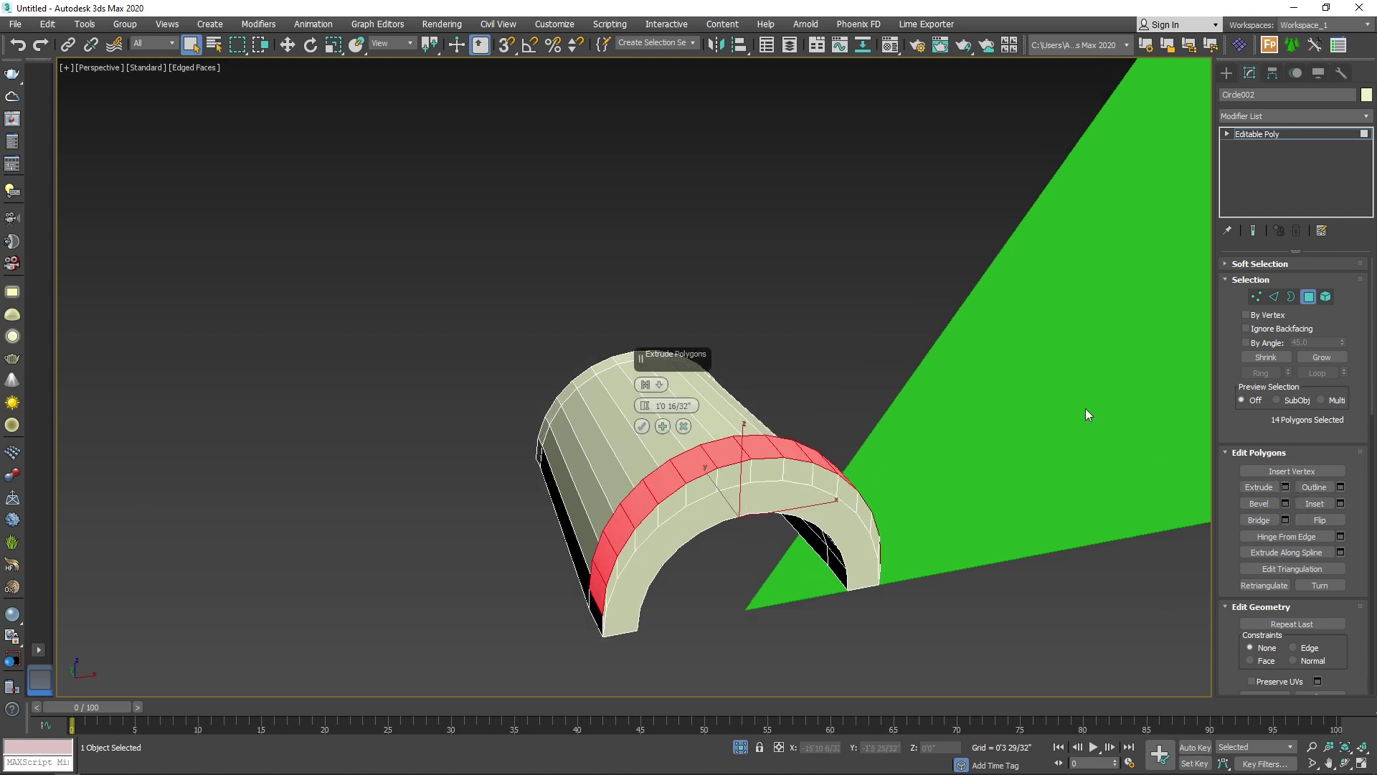
left_click(644, 386)
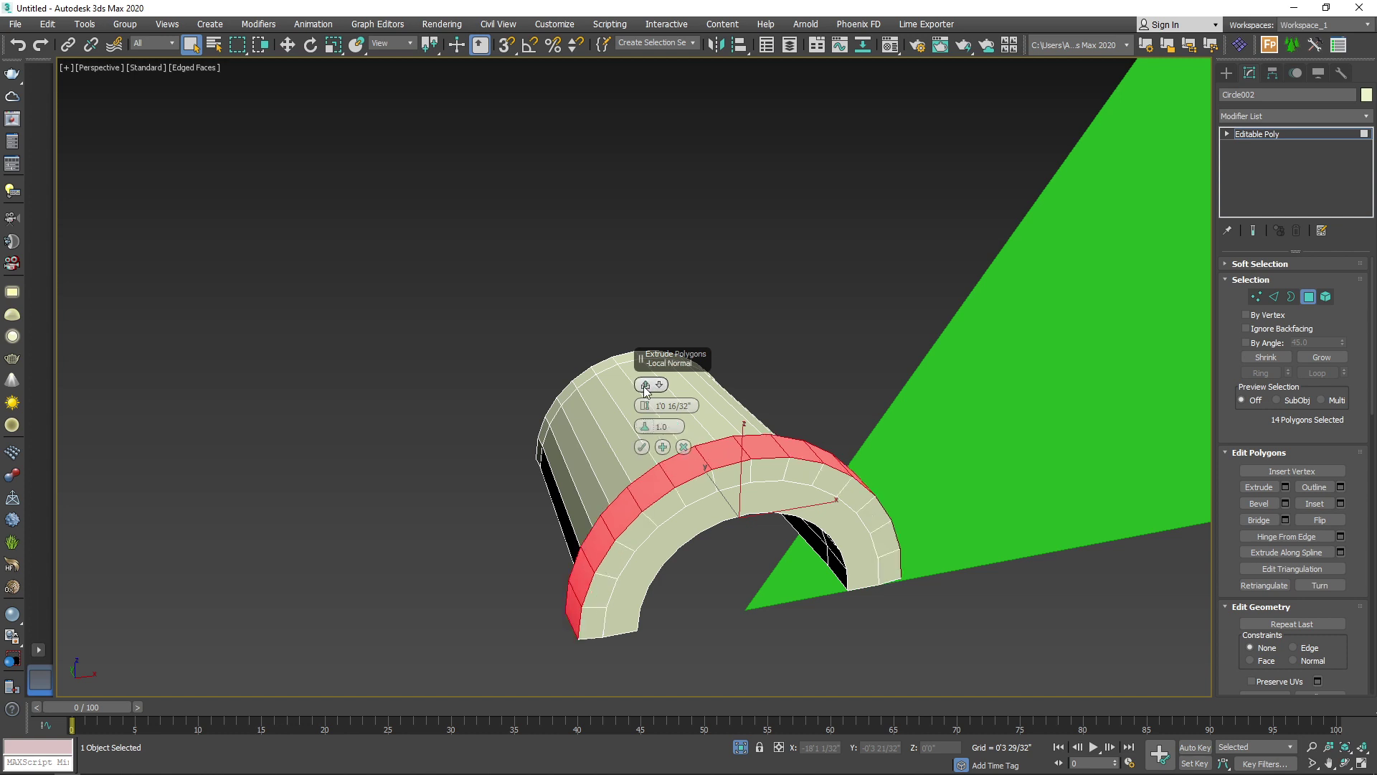
middle_click_drag(782, 592, 870, 588, "alt")
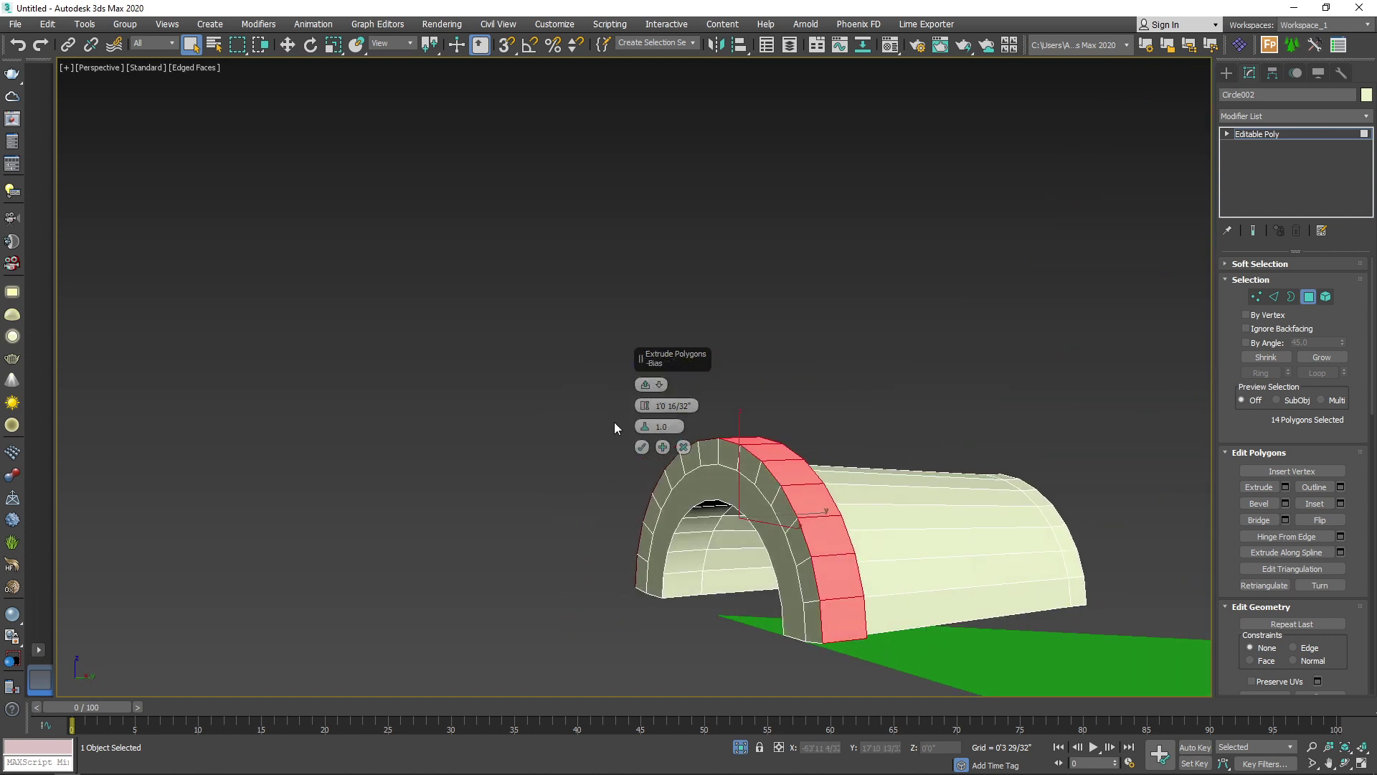
left_click_drag(645, 405, 661, 486)
left_click(642, 447)
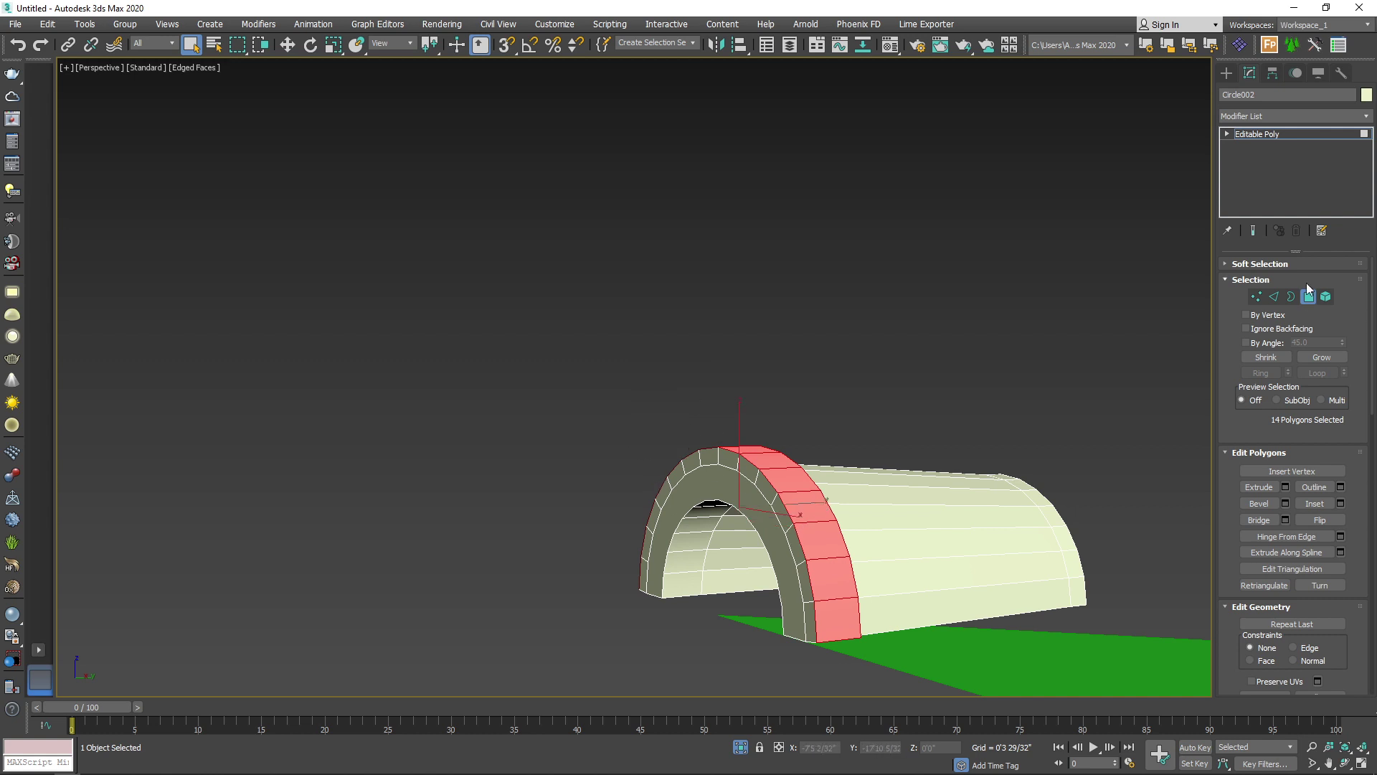
Step: Leave polygon editing, turn off edged faces and examine the shaded ridge tile and its collar
left_click(1306, 300)
left_click(735, 398)
scroll(735, 399, "down", 3)
mouse_move(734, 399)
middle_mouse_down("alt")
mouse_move(756, 458)
mouse_move(639, 481)
middle_mouse_up("alt")
key("F4")
mouse_move(639, 481)
middle_mouse_down()
mouse_move(803, 332)
mouse_move(713, 344)
mouse_move(630, 477)
mouse_move(593, 467)
mouse_move(500, 490)
middle_mouse_up()
scroll(500, 490, "up", 3)
left_click(532, 446)
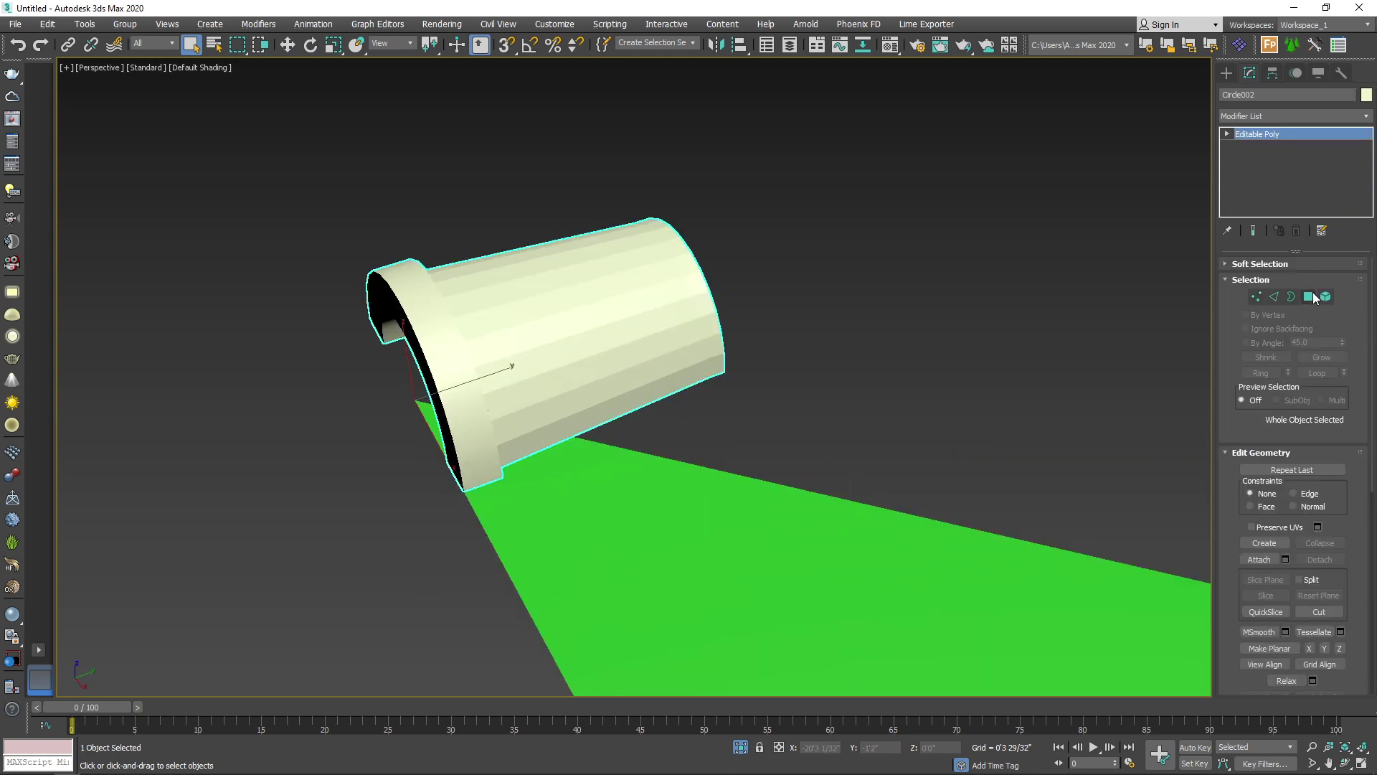
Step: Extrude the three lowest outer polygons on one side outward, and move the long flange's side faces out to align with the collar's foot
left_click(1311, 296)
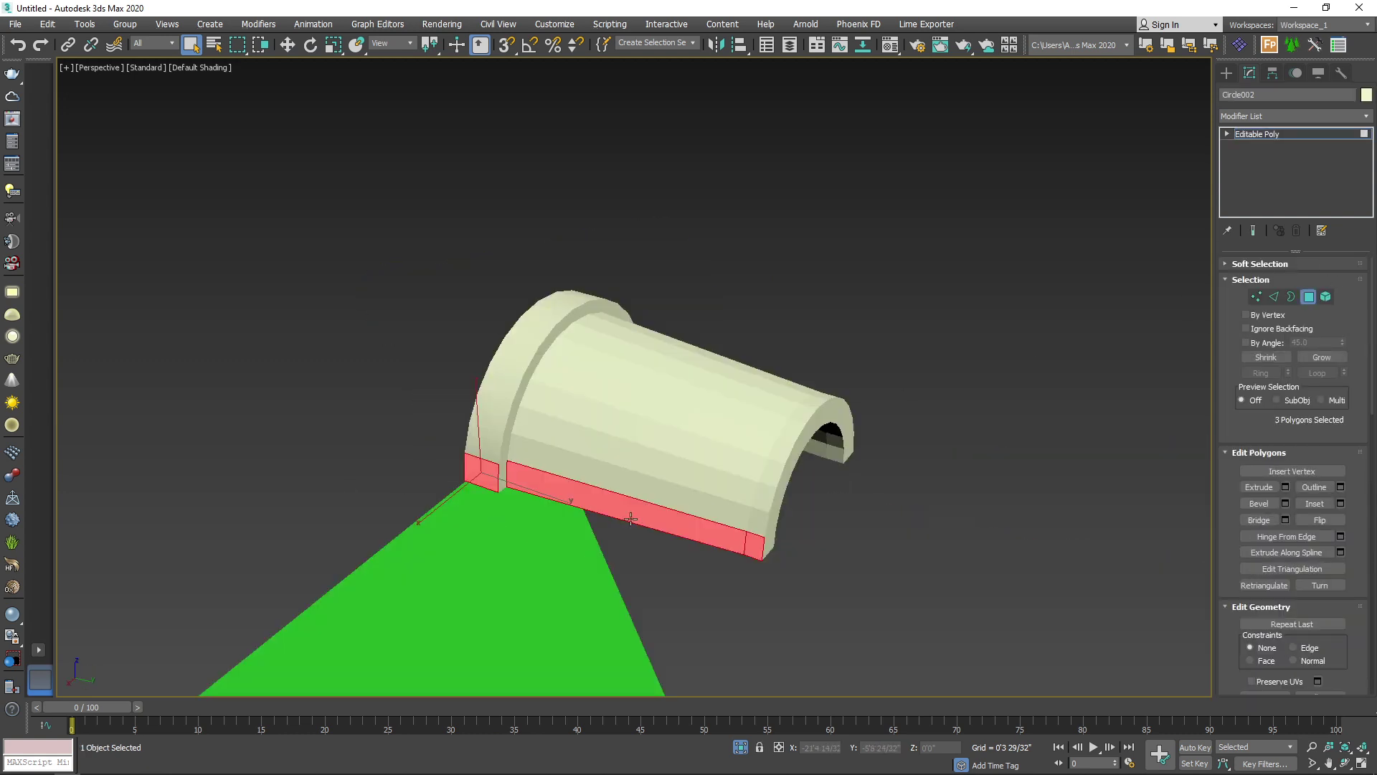
left_click(1286, 487)
middle_click_drag(707, 381, 670, 486, "alt")
left_click_drag(645, 405, 647, 219)
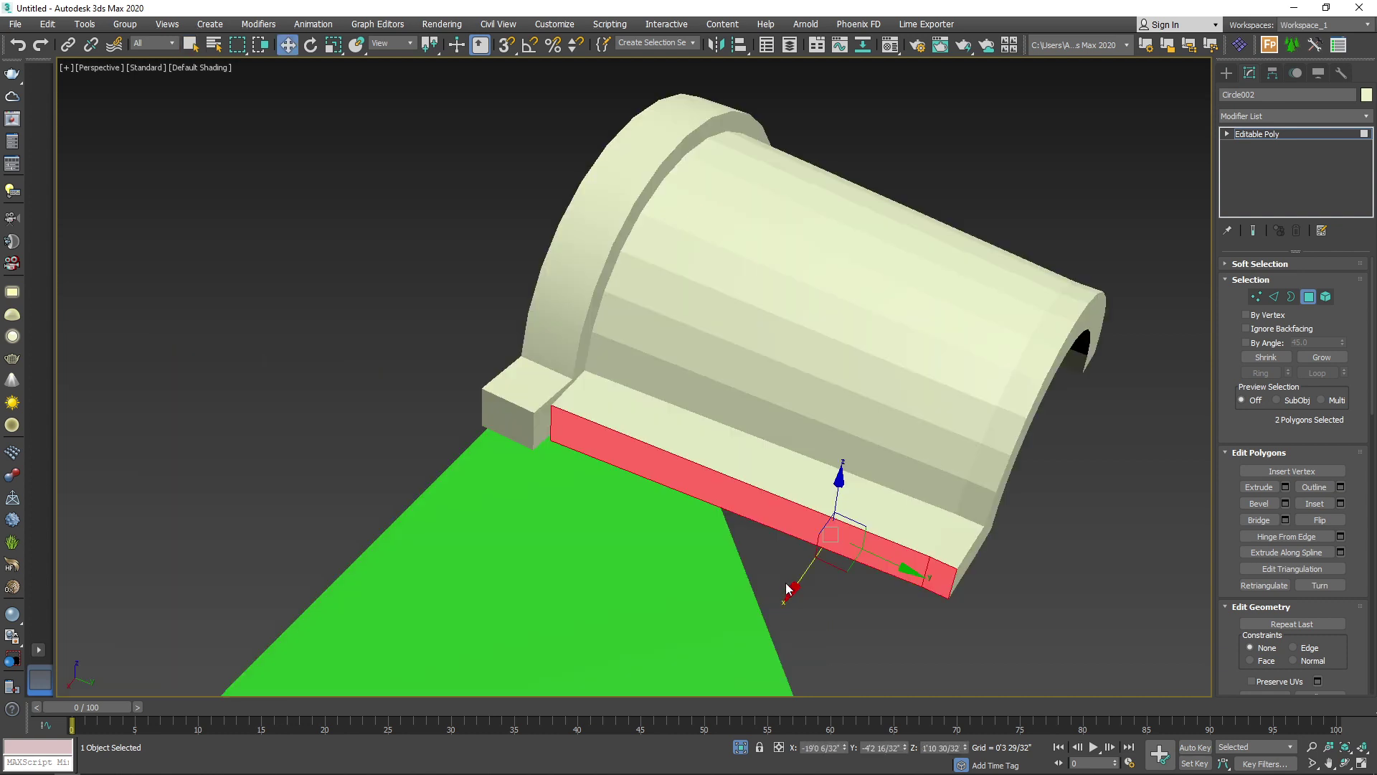
key("t")
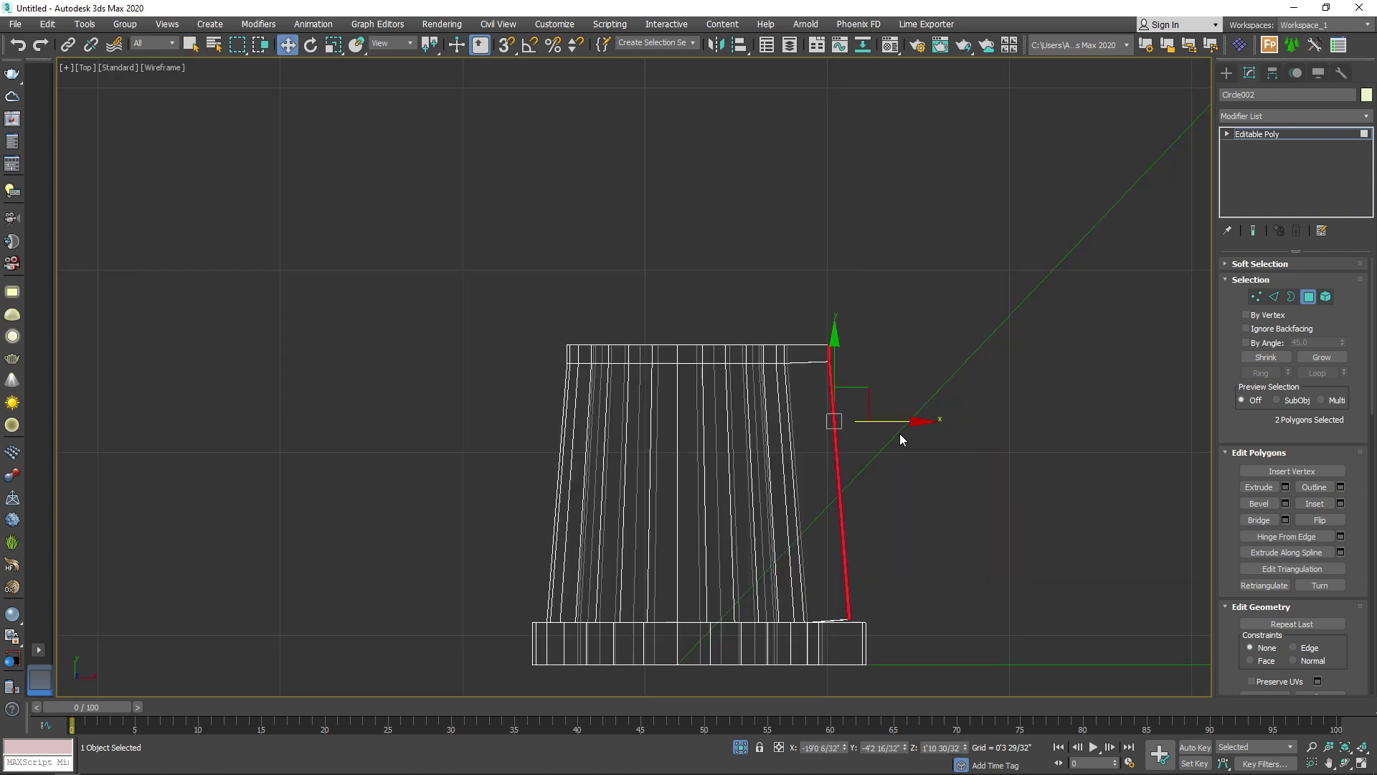
left_click_drag(883, 422, 899, 423)
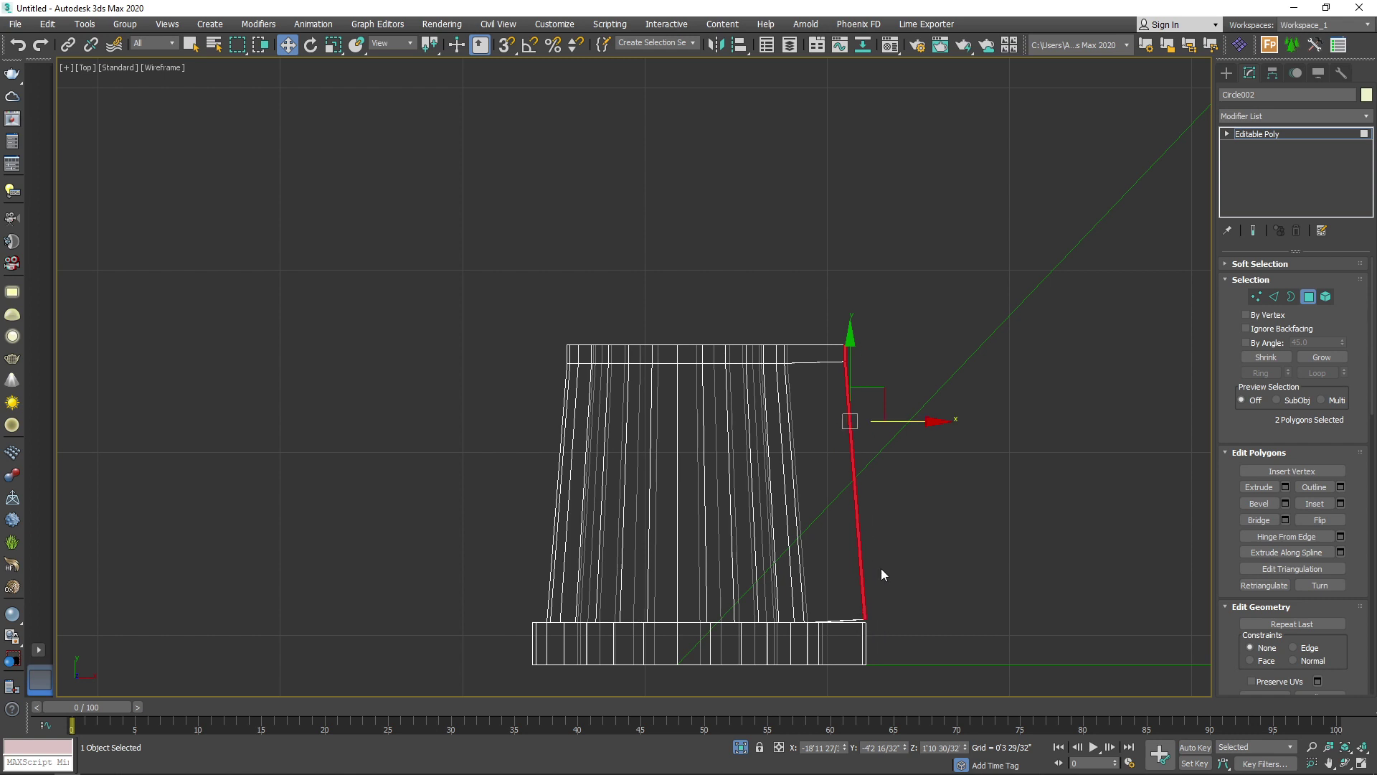
Step: Bridge the facing end polygons of the long flange and the collar's foot to close the gap between them
key("p")
middle_click_drag(817, 549, 809, 606, "alt")
scroll(534, 488, "up", 5)
left_click(431, 433)
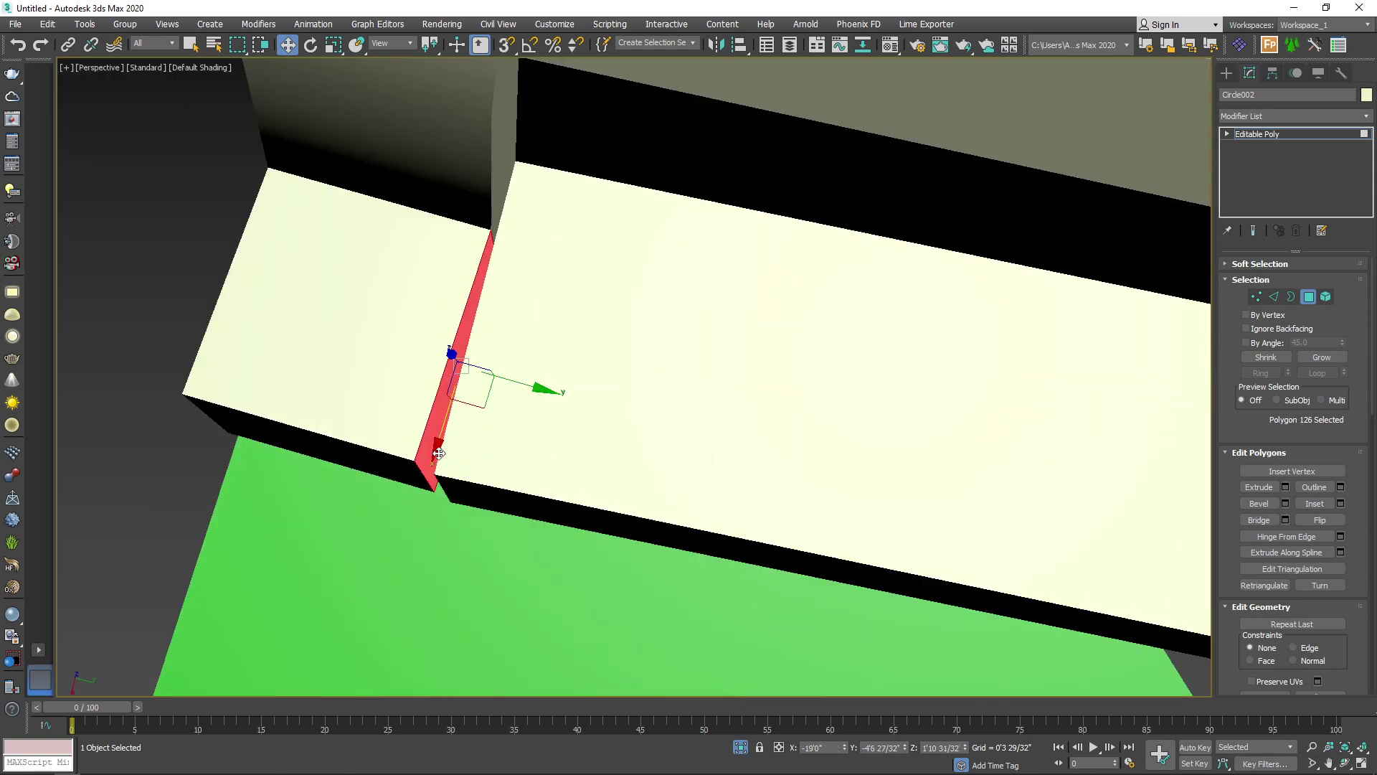
middle_click_drag(431, 433, 547, 382, "alt")
left_click(555, 360, "ctrl")
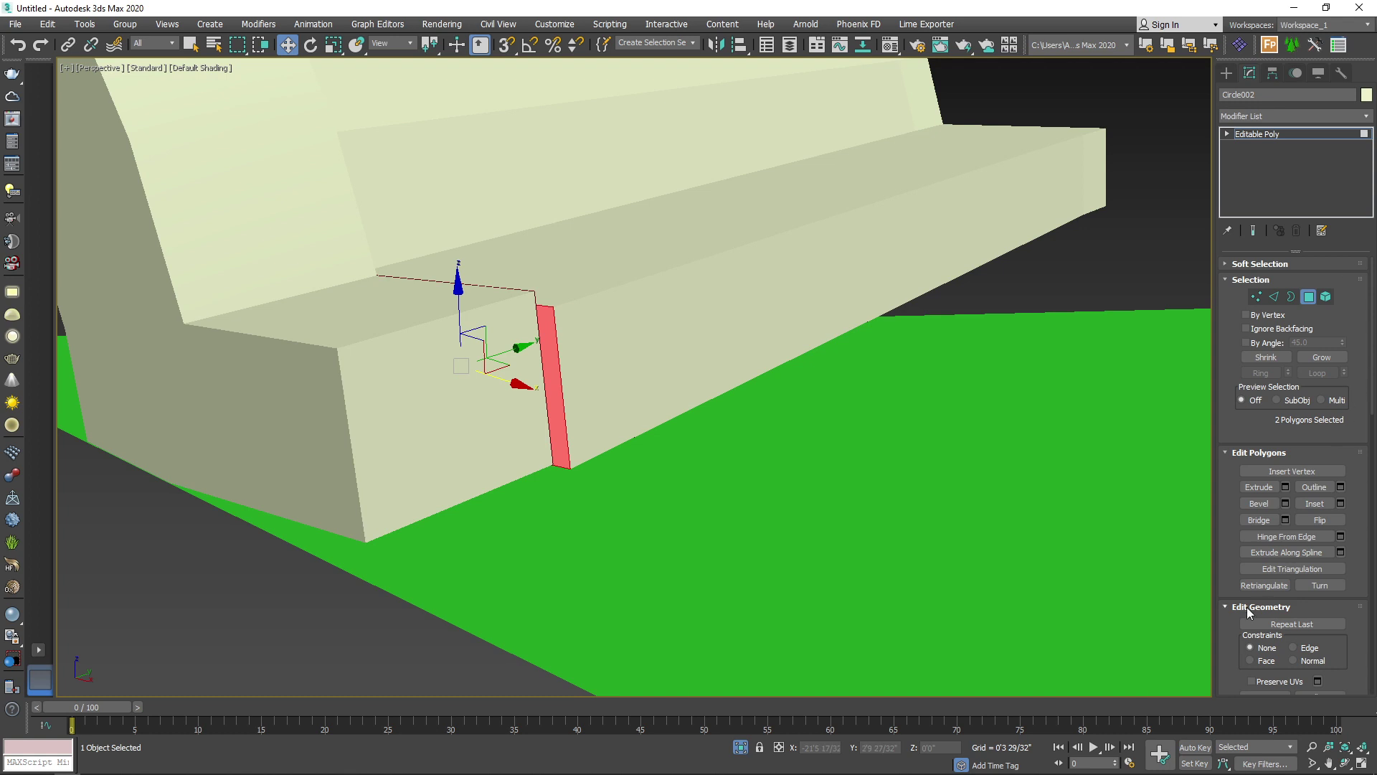
left_click(1264, 523)
middle_click_drag(707, 355, 617, 380, "alt")
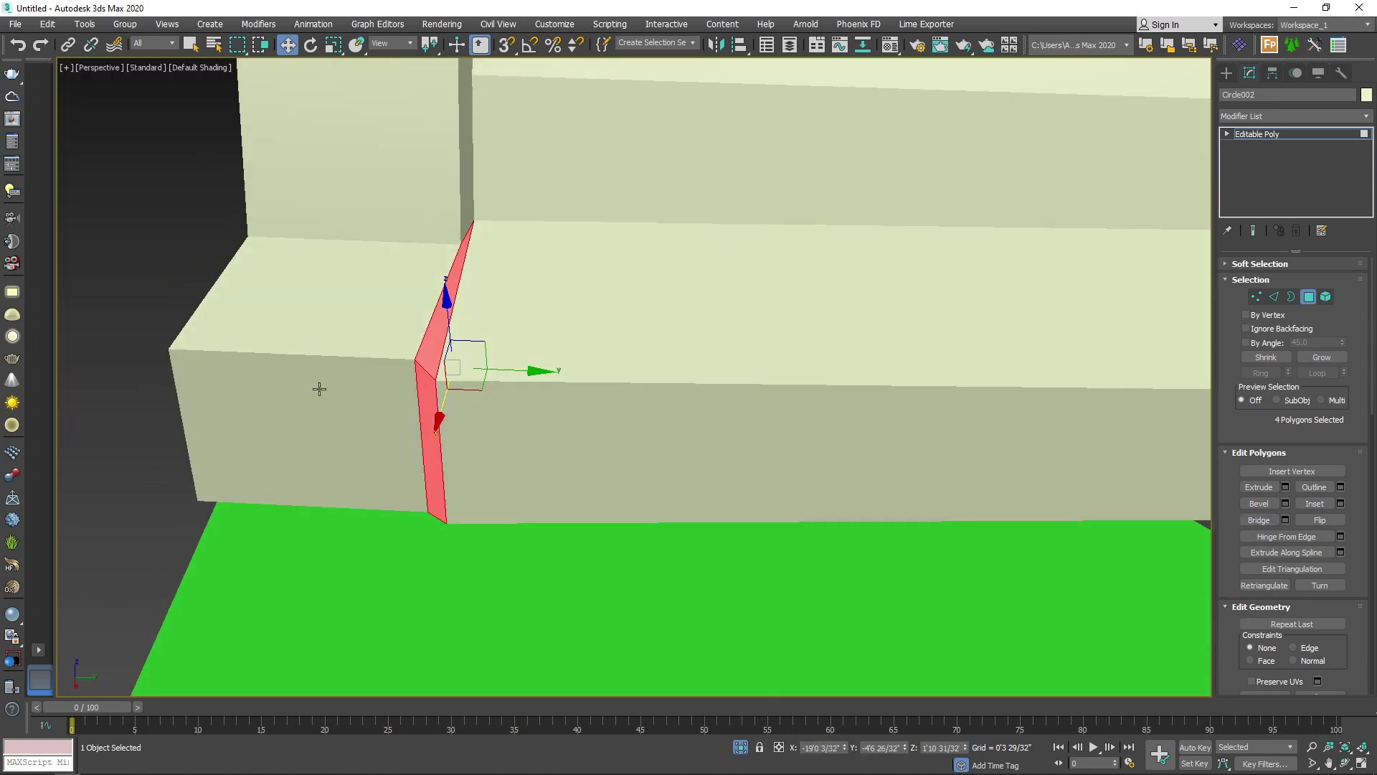
Step: Collapse the upper and the lower outer vertex pairs where the flange meets the collar's foot into single vertices
left_click(1259, 297)
middle_click_drag(358, 386, 459, 466, "alt")
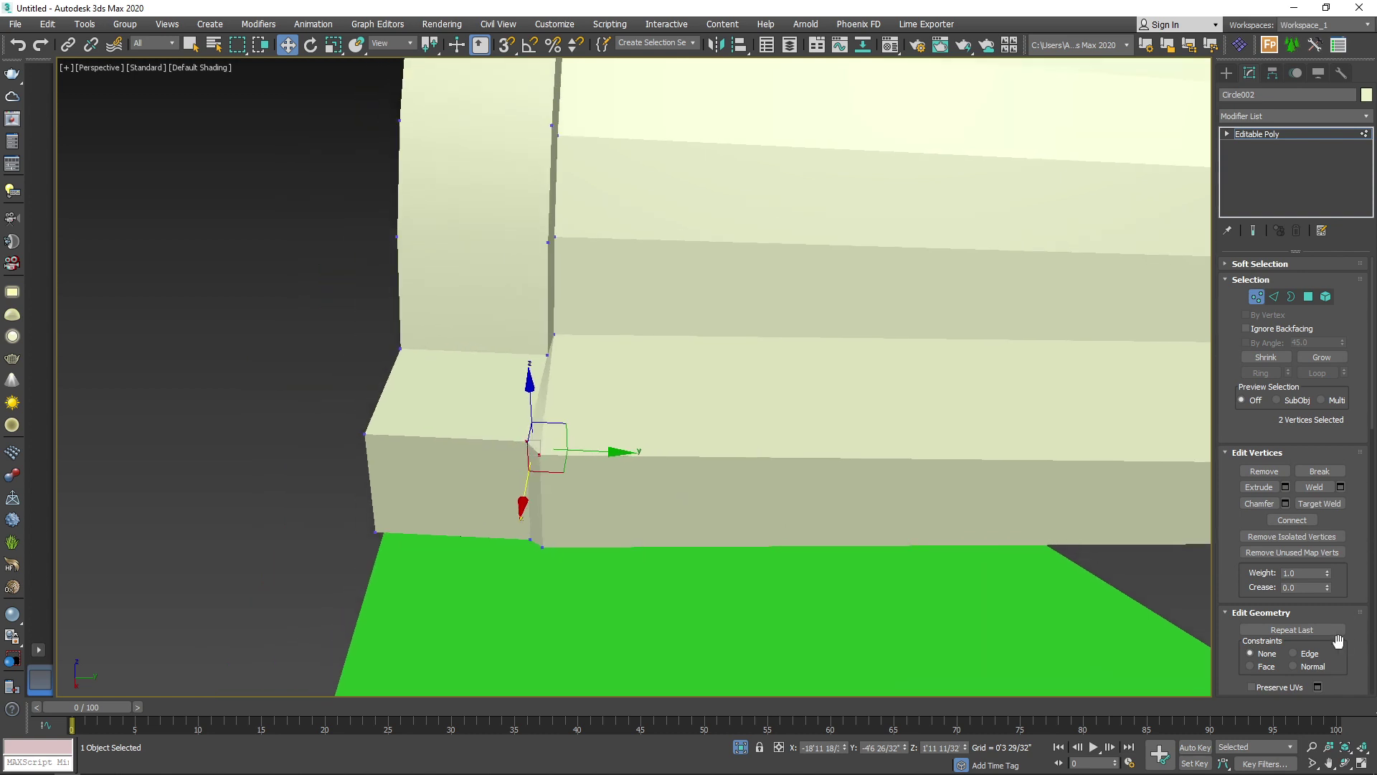
scroll(1364, 580, "down", 3)
left_click(1320, 574)
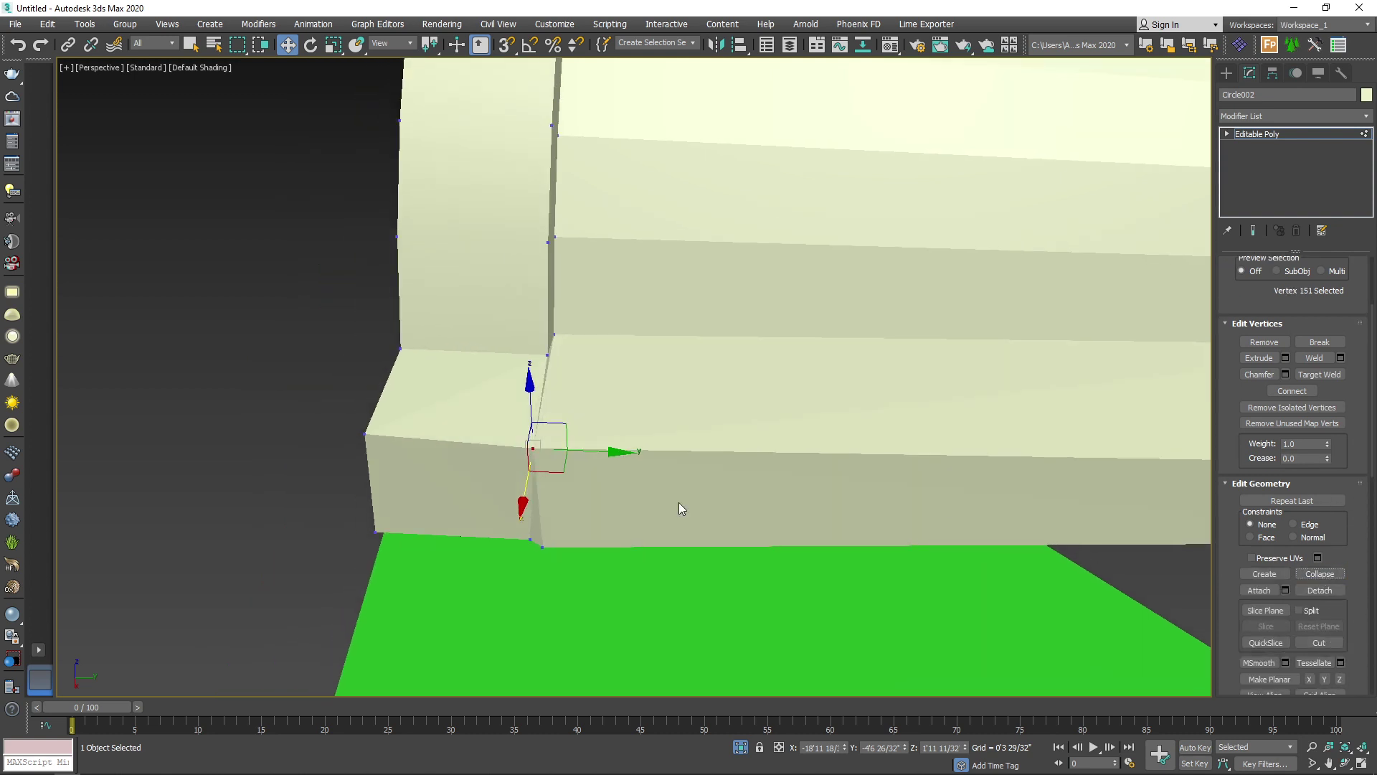
left_click(529, 541)
left_click(542, 547, "ctrl")
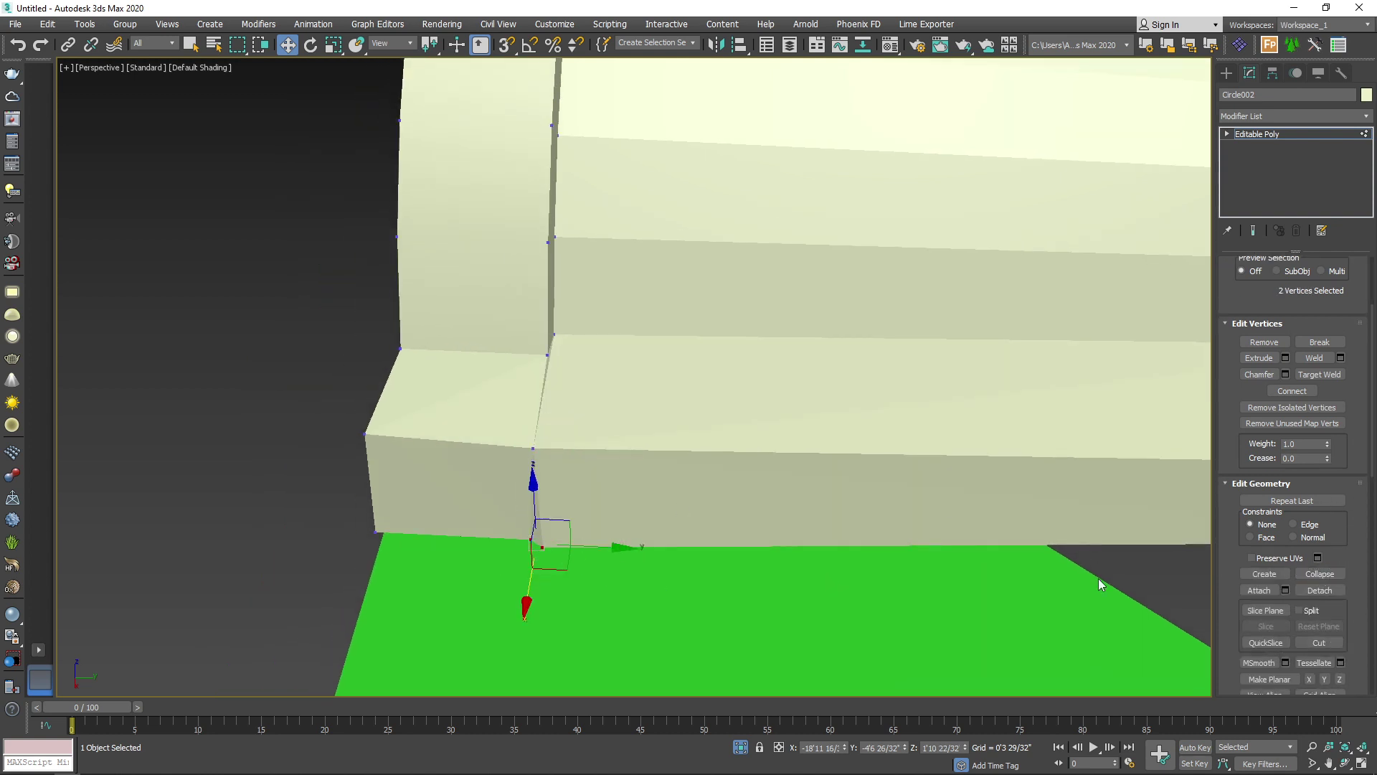
left_click(1325, 576)
middle_click_drag(634, 436, 650, 522)
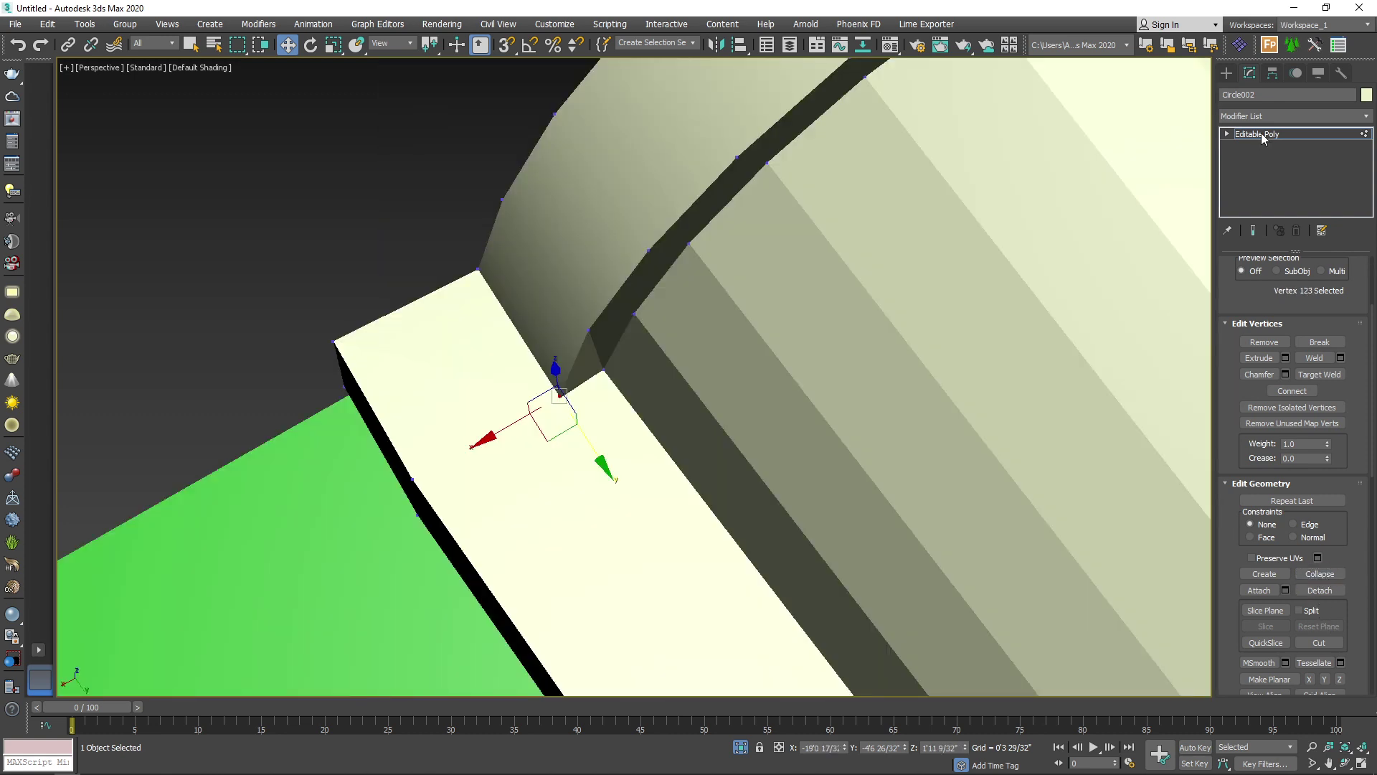
Step: Leave vertex editing and reselect the whole tile beside the green triangle
left_click(1263, 136)
scroll(315, 320, "down", 5)
left_click(316, 320)
middle_click_drag(688, 415, 600, 462, "alt")
left_click(600, 462)
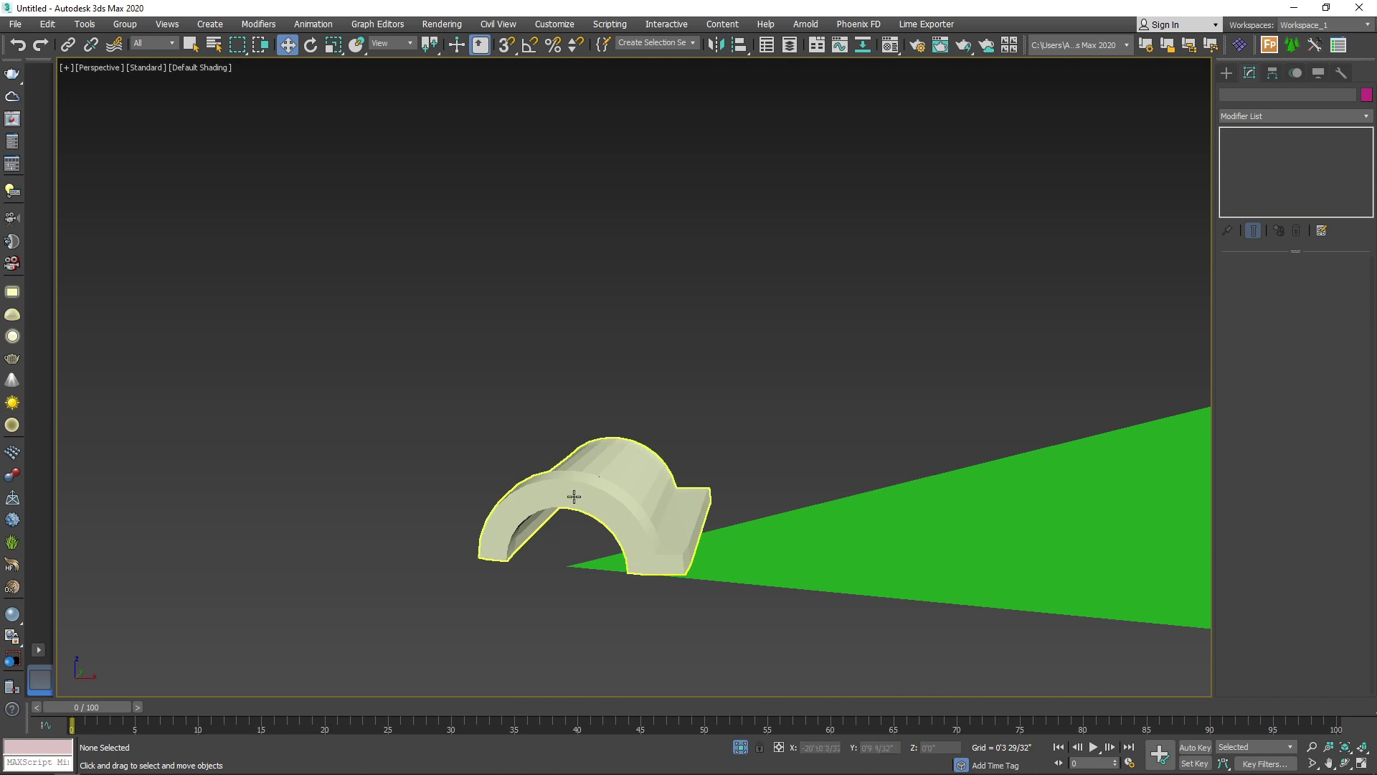
middle_click_drag(740, 445, 575, 397, "alt")
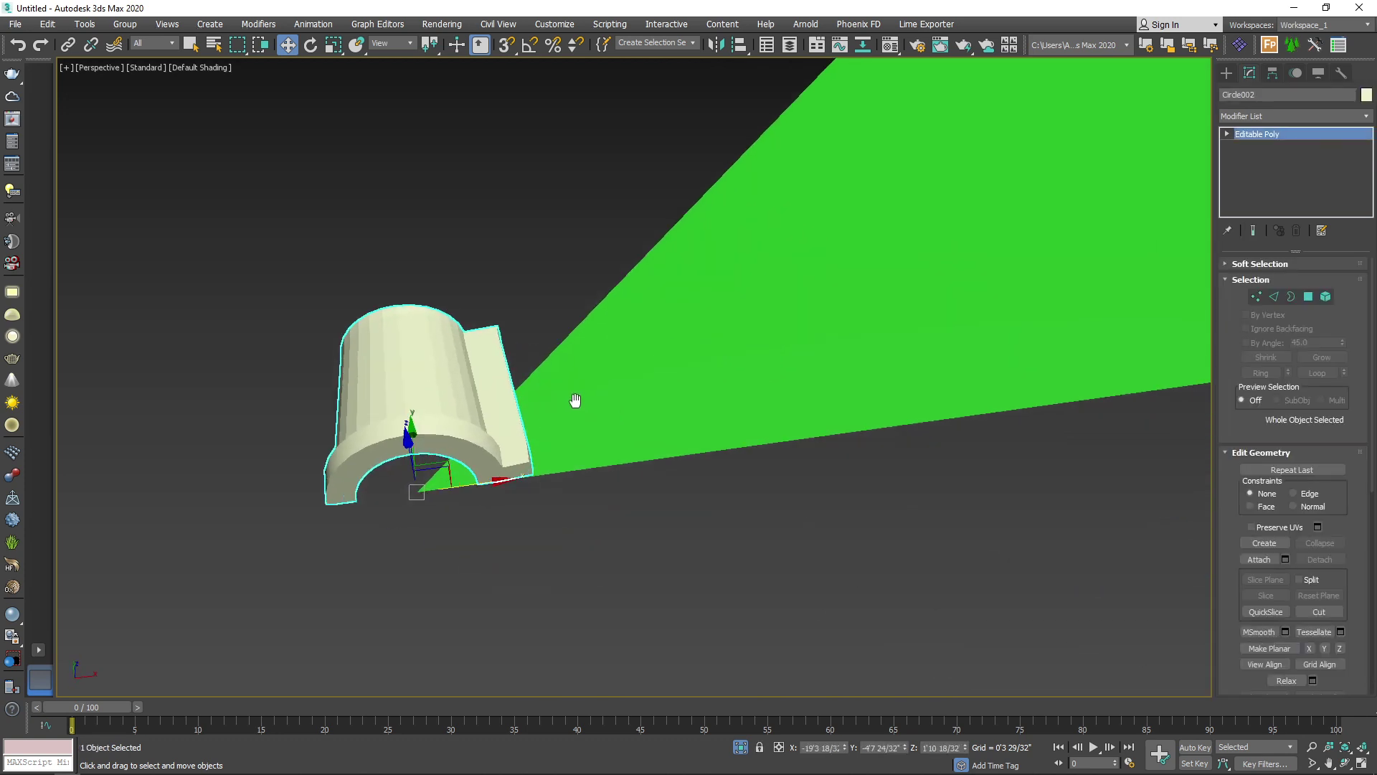
Step: Move the tile along X until its collar's outer edge lines up with the green triangle's base corner, checking in the shaded top view
left_click_drag(471, 485, 569, 496)
key("t")
scroll(563, 498, "down", 6)
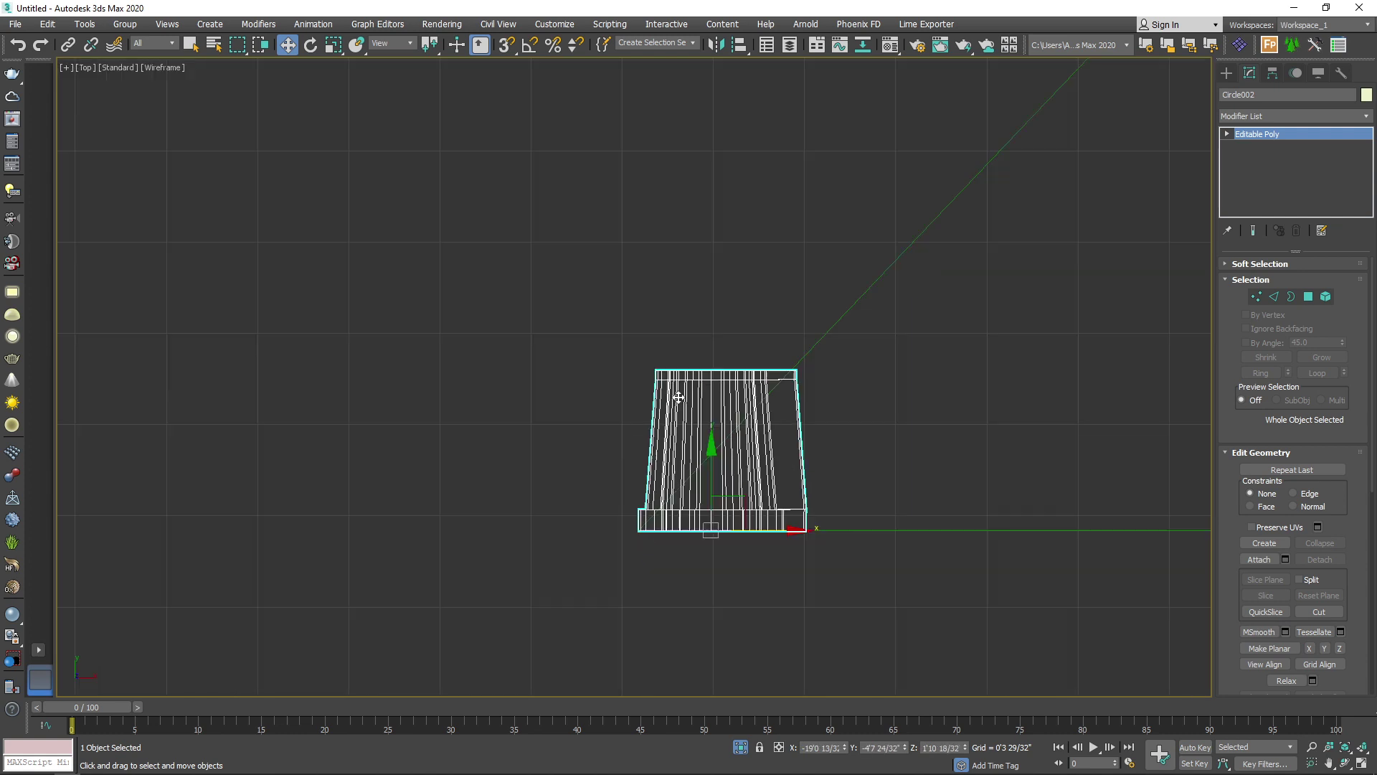
scroll(695, 487, "up", 3)
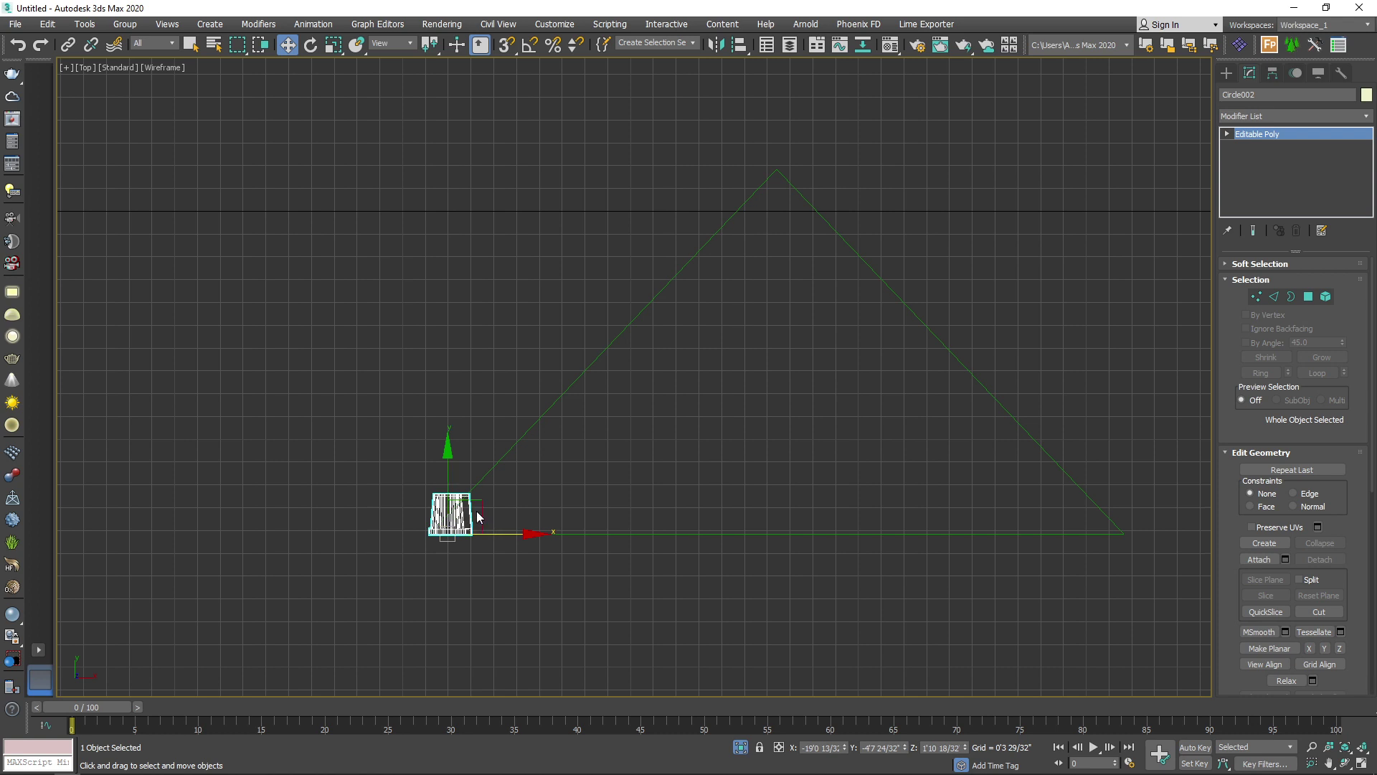
key("F3")
scroll(455, 531, "up", 5)
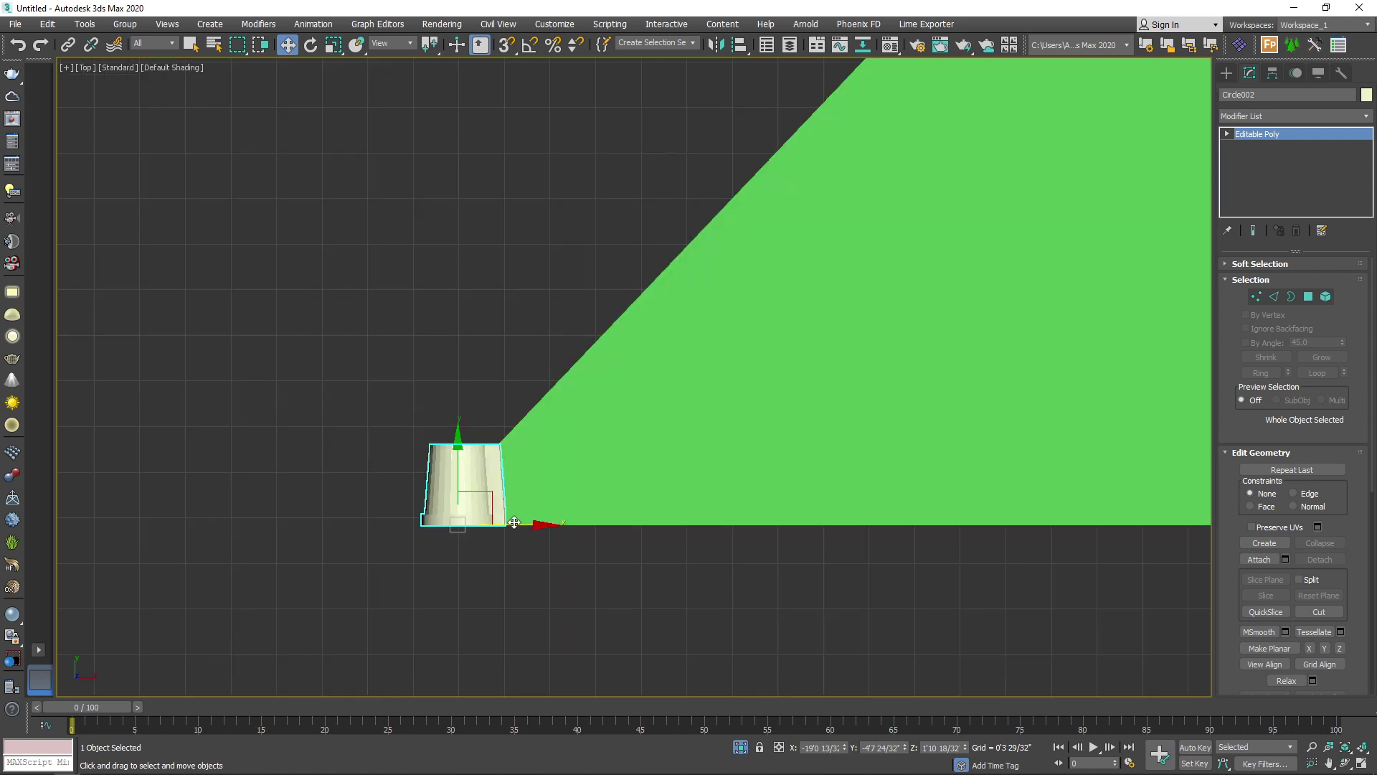
left_click_drag(515, 523, 516, 551)
scroll(396, 488, "down", 5)
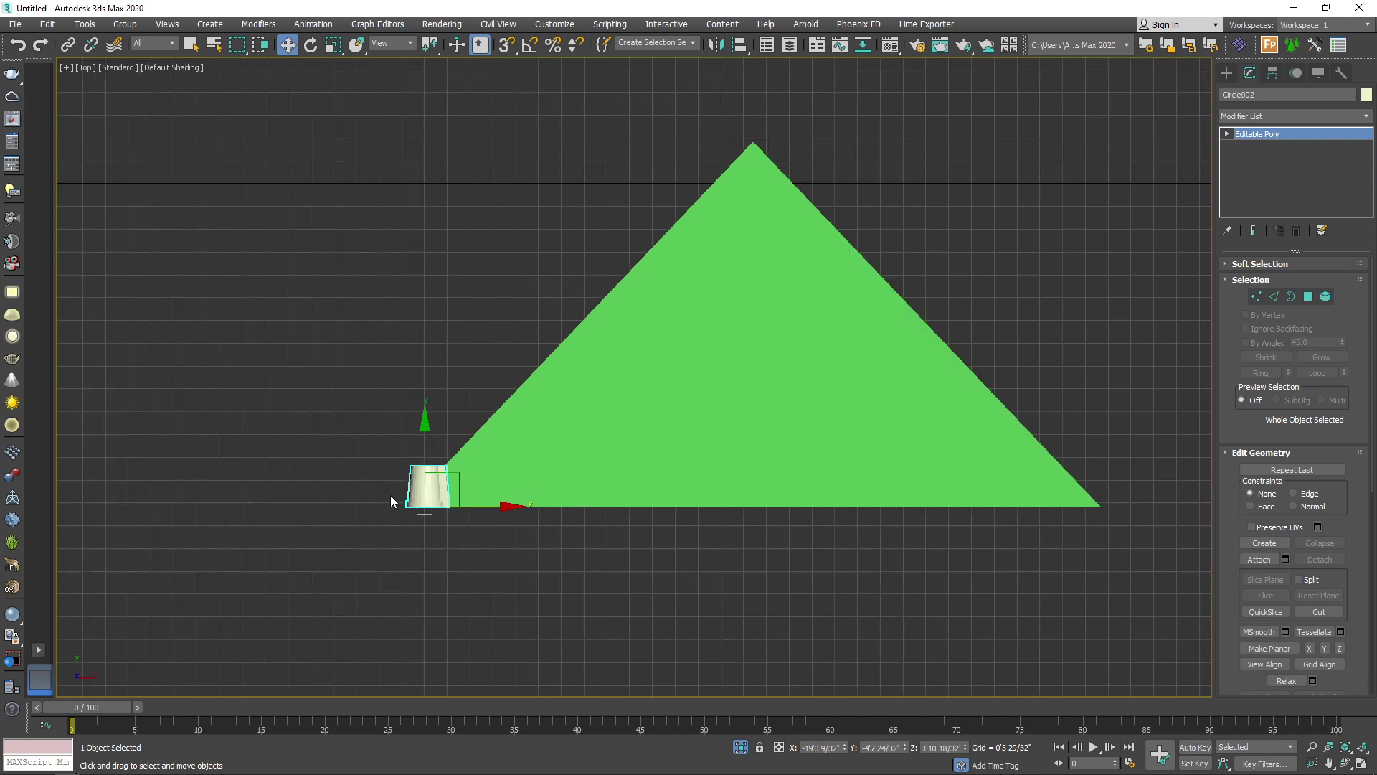
Step: Set up a 1D array of the tile with a count of 15, preview on and Move defined by totals
left_click(91, 27)
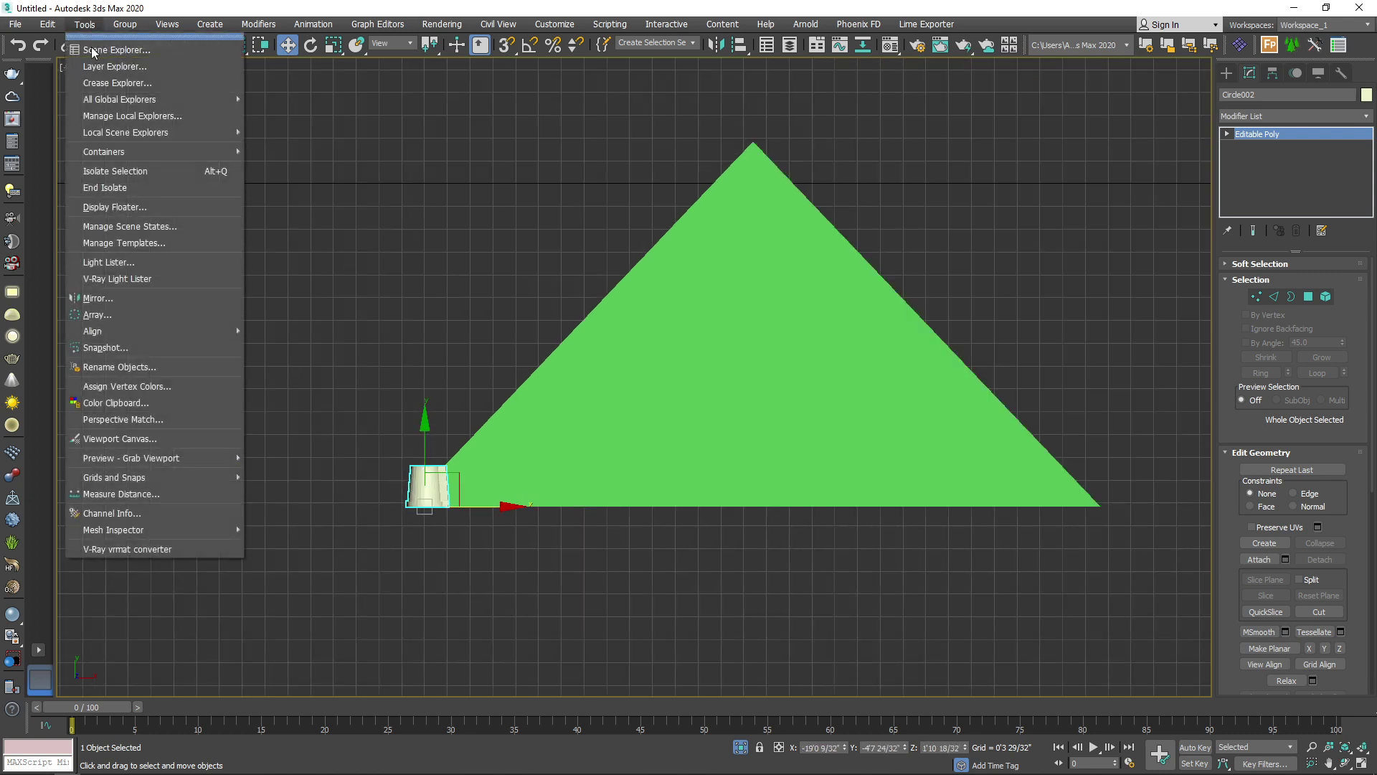
left_click(98, 324)
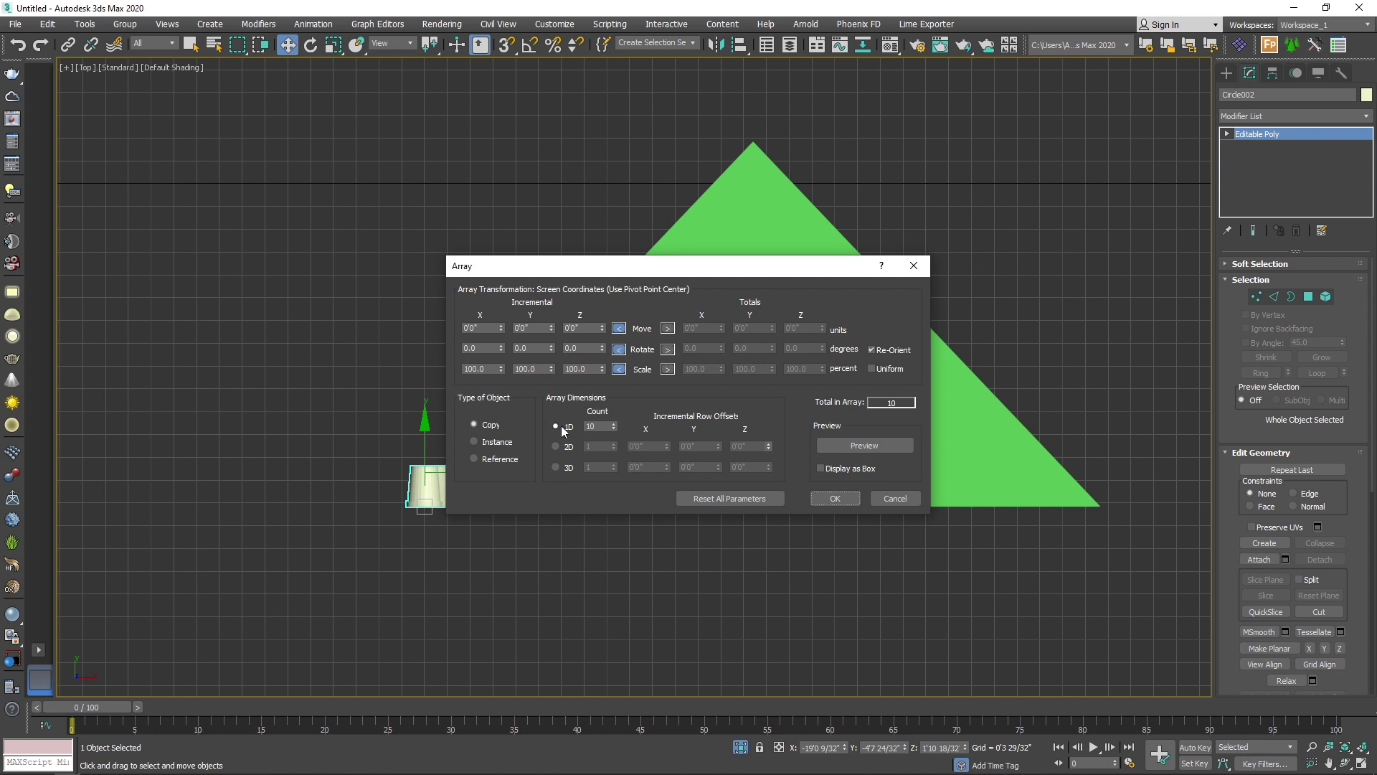
left_click_drag(670, 267, 542, 16)
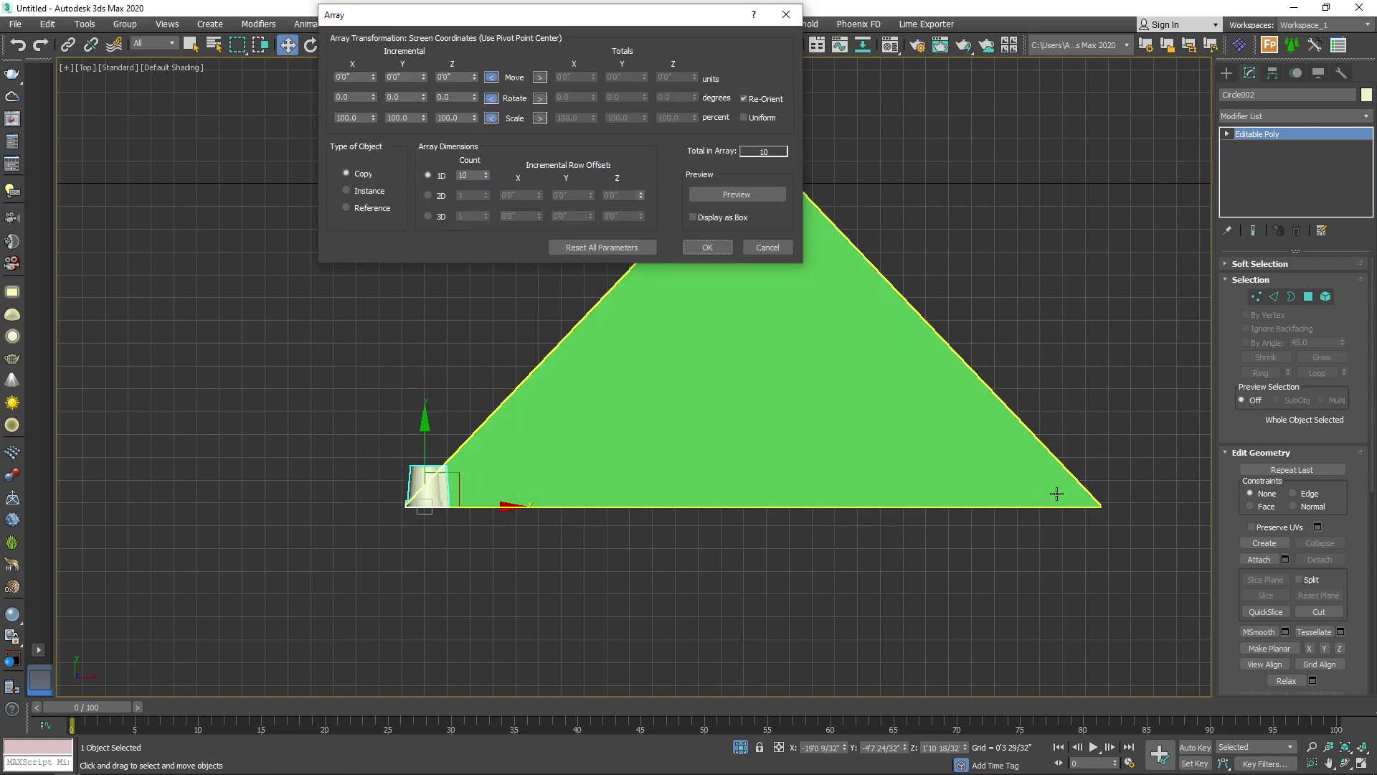
left_click(486, 172)
left_click(769, 195)
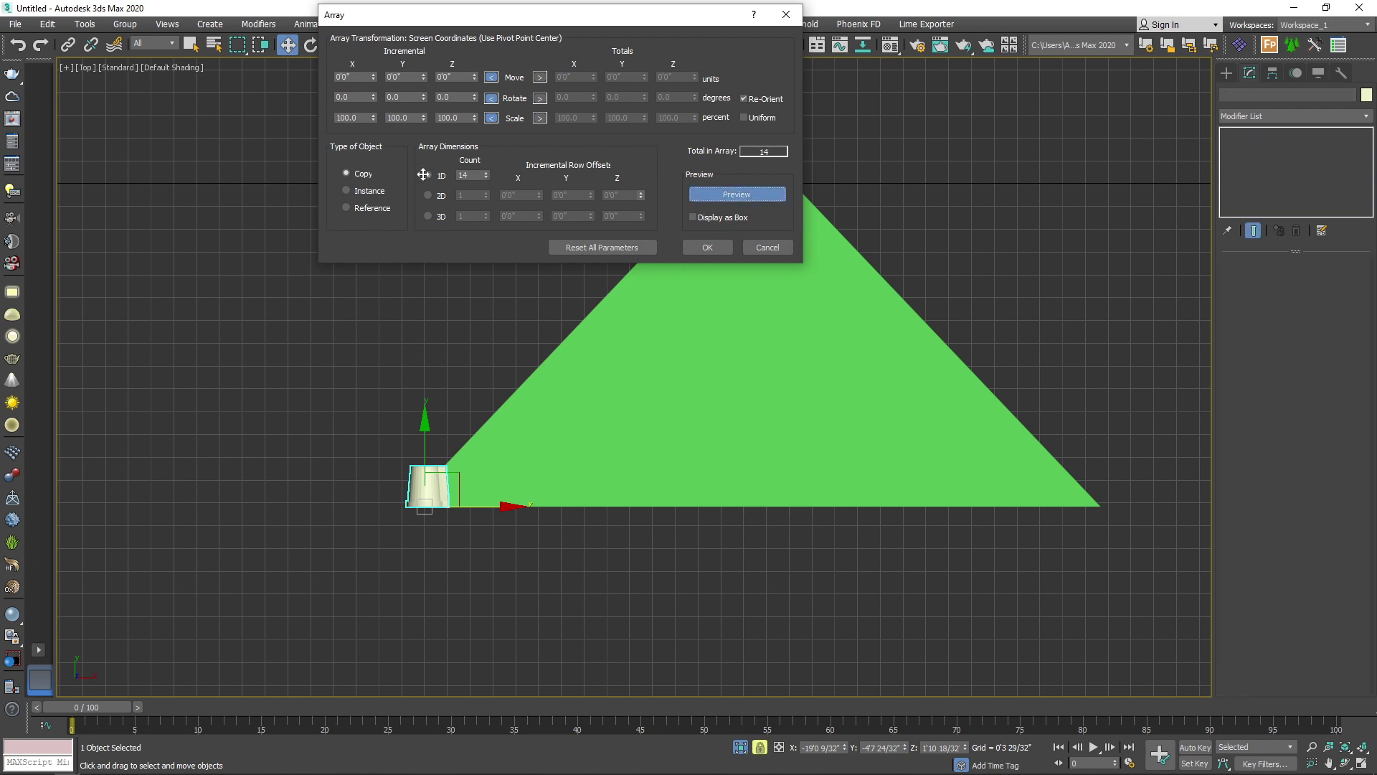
left_click(486, 172)
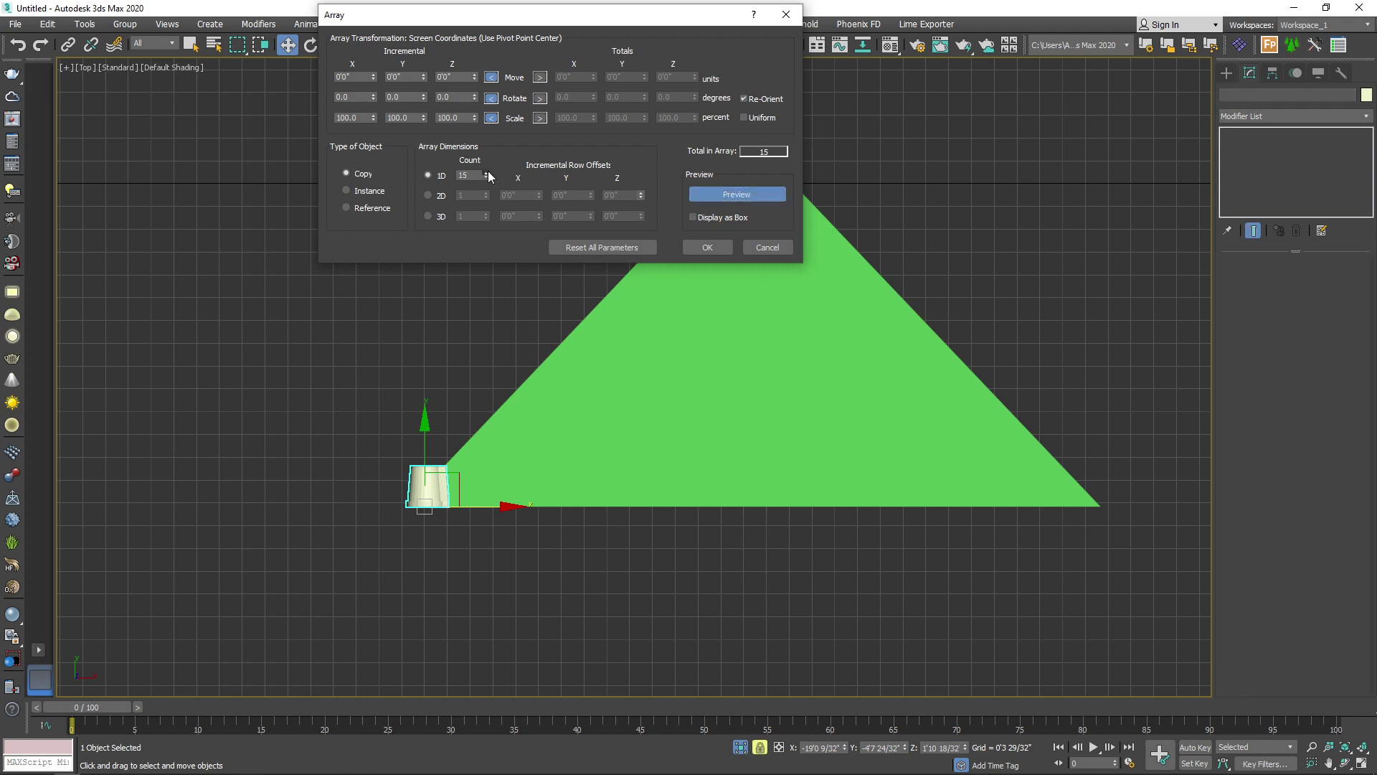
left_click(539, 77)
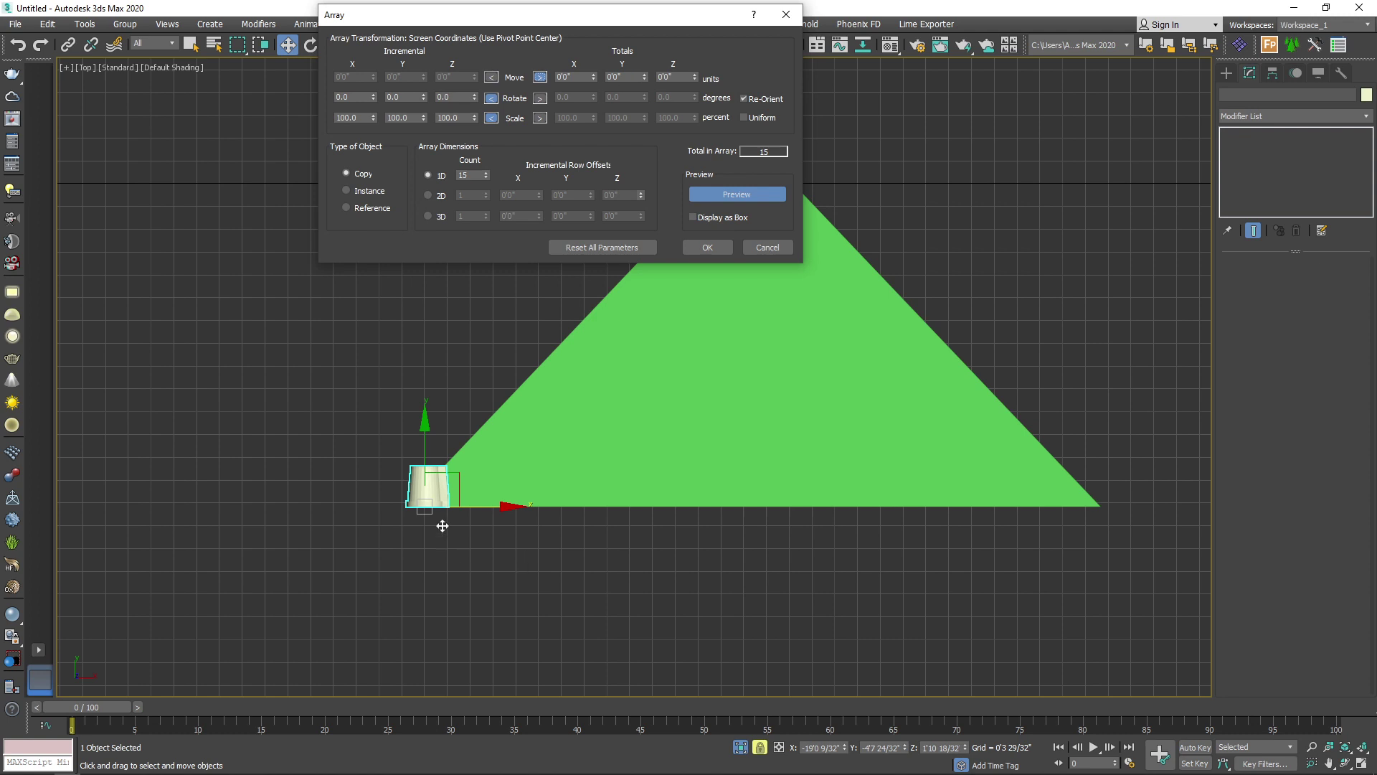
Step: Create the array with a count of 20 and a total X move of about 9'10 16/32" so the row spans the triangle's base
left_click_drag(593, 76, 618, 651)
left_click_drag(485, 175, 486, 163)
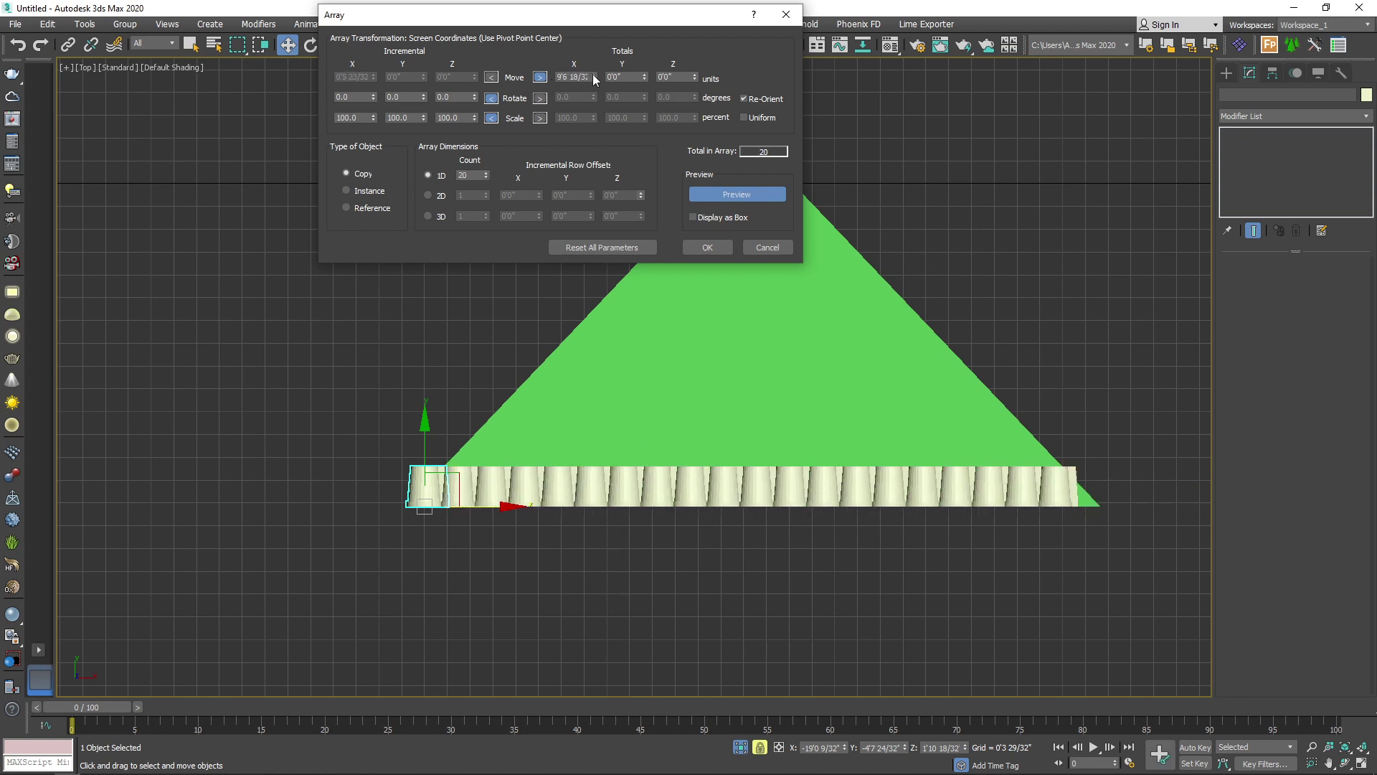
left_click_drag(595, 75, 595, 75)
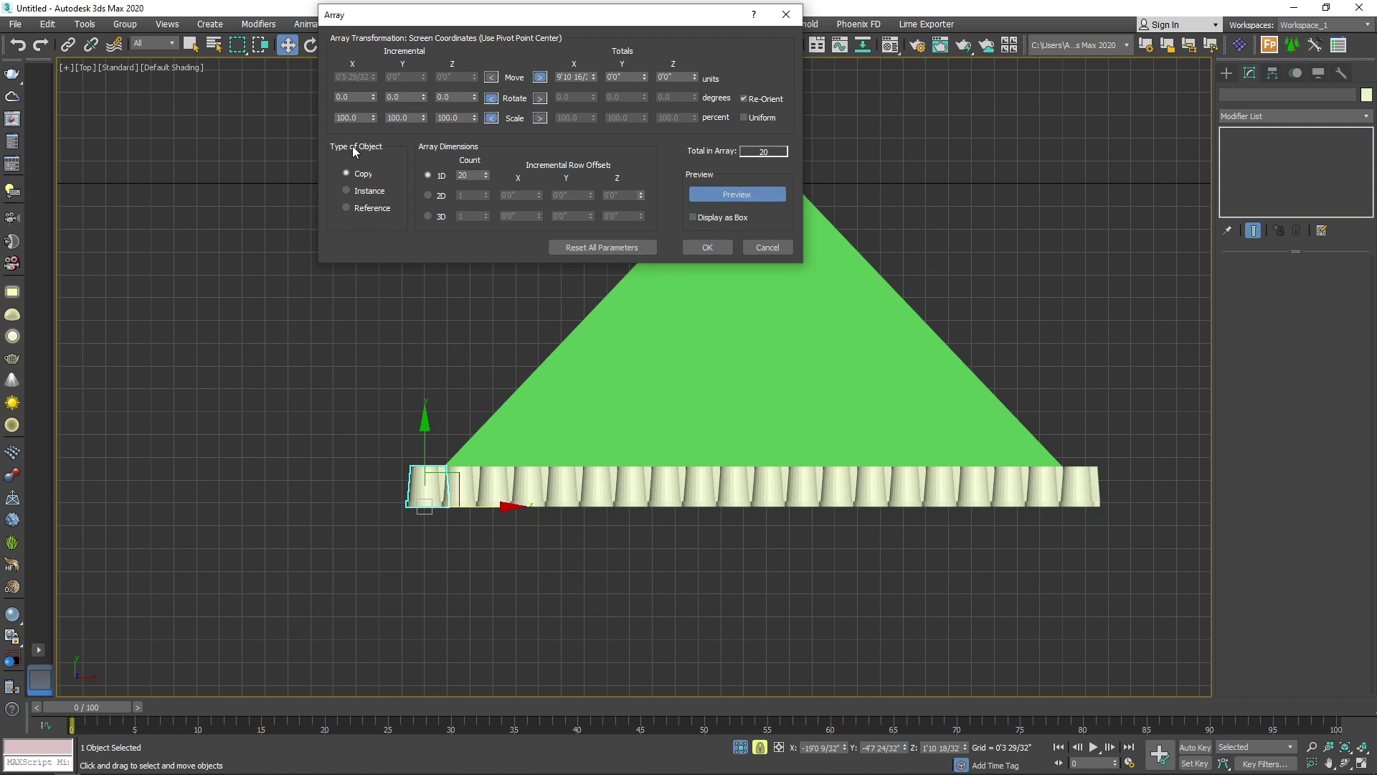
left_click(701, 248)
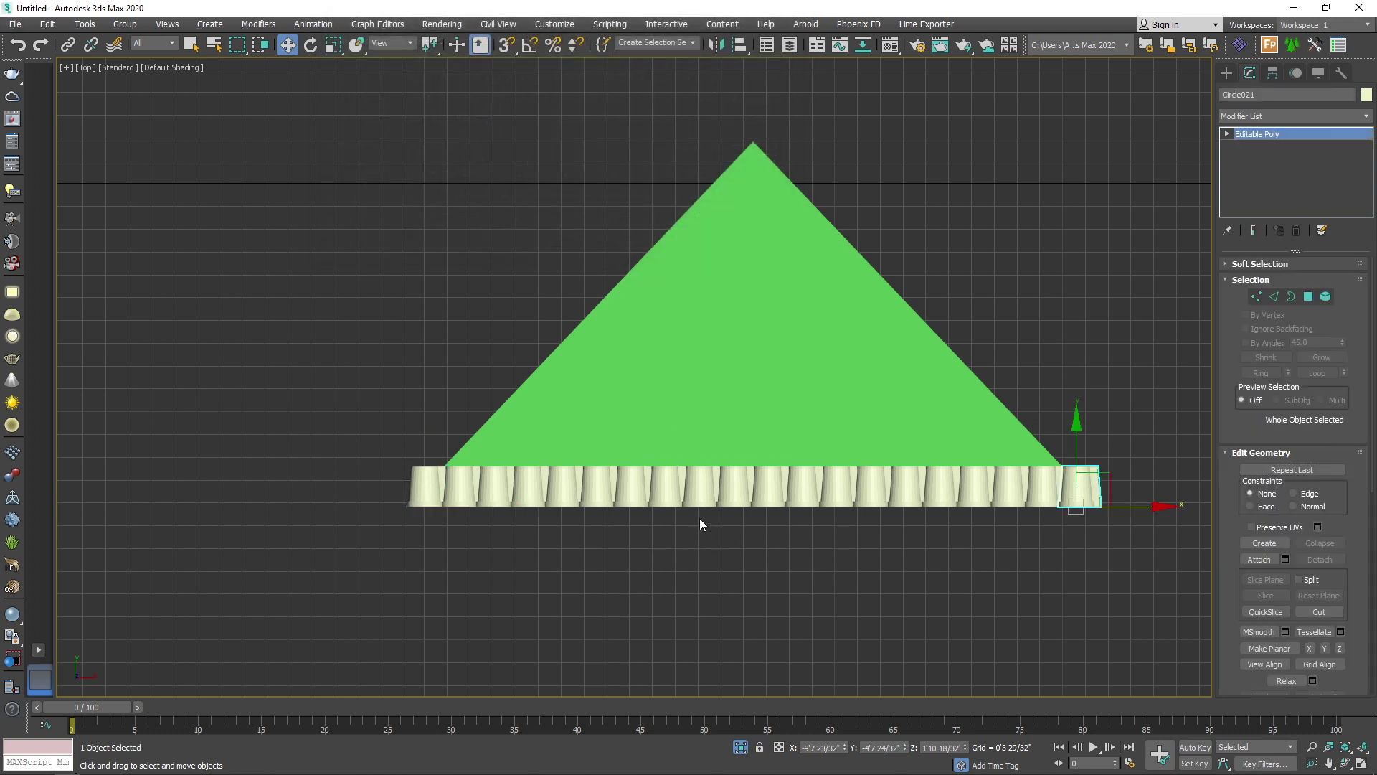
Step: Select all 20 tiles without the green triangle and group them under the default name
key("p")
middle_click_drag(590, 439, 571, 381, "alt")
left_click_drag(726, 615, 910, 558)
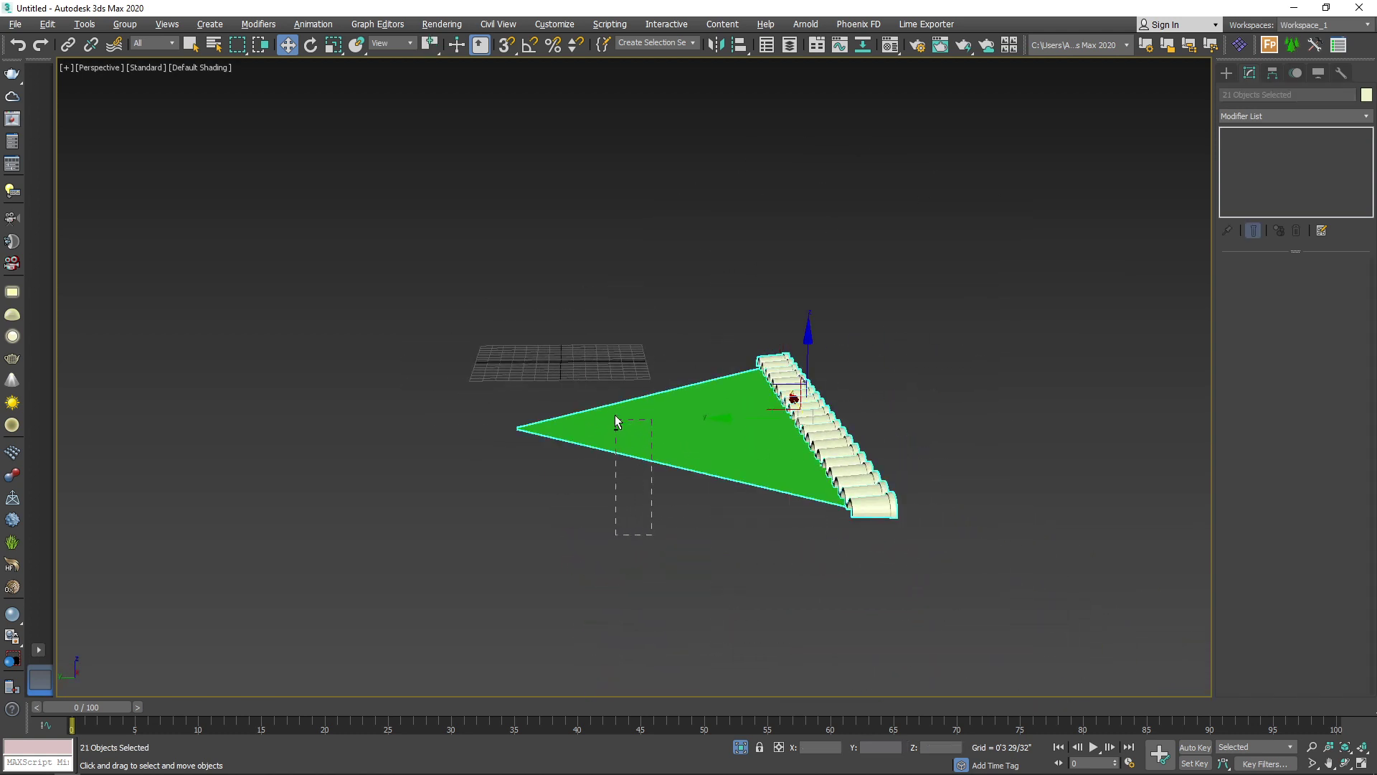
left_click_drag(616, 422, 615, 420, "alt")
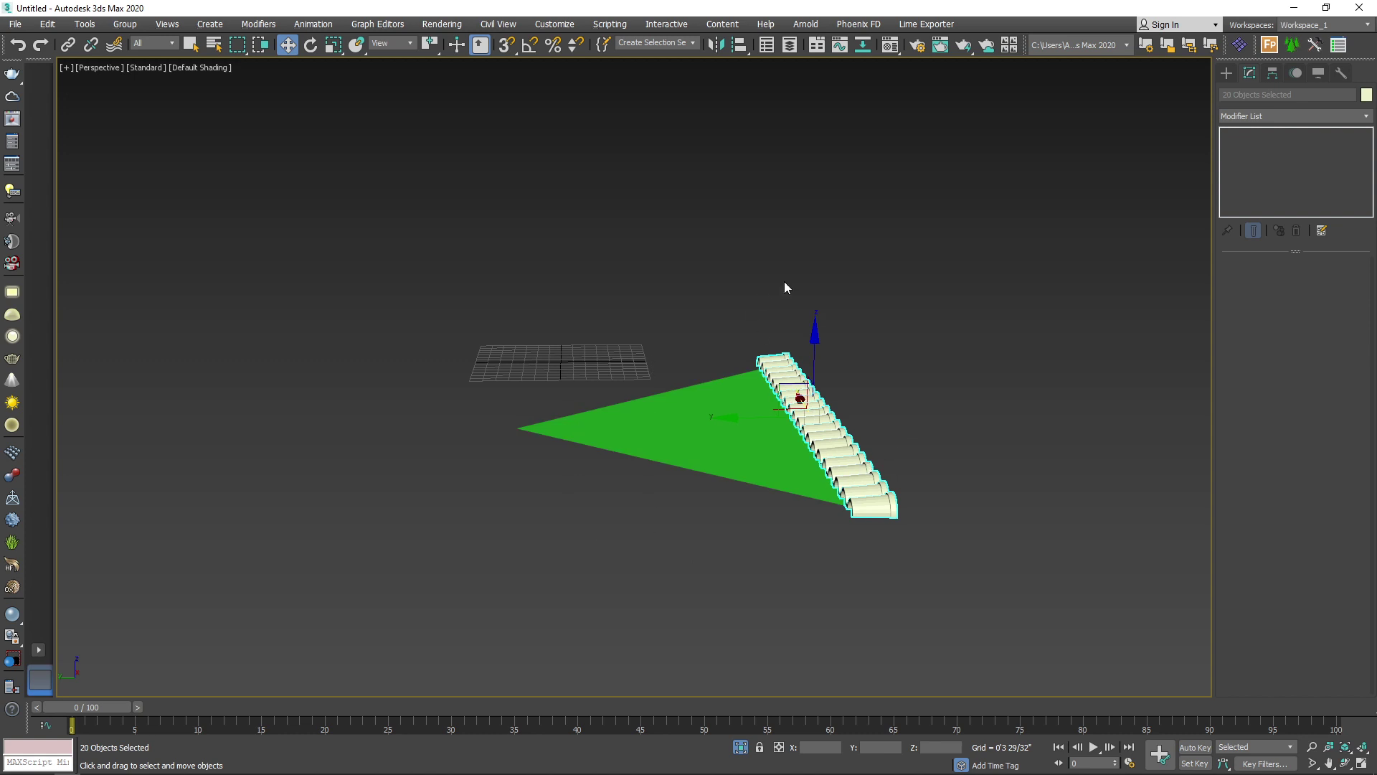
middle_click_drag(908, 611, 506, 215, "alt")
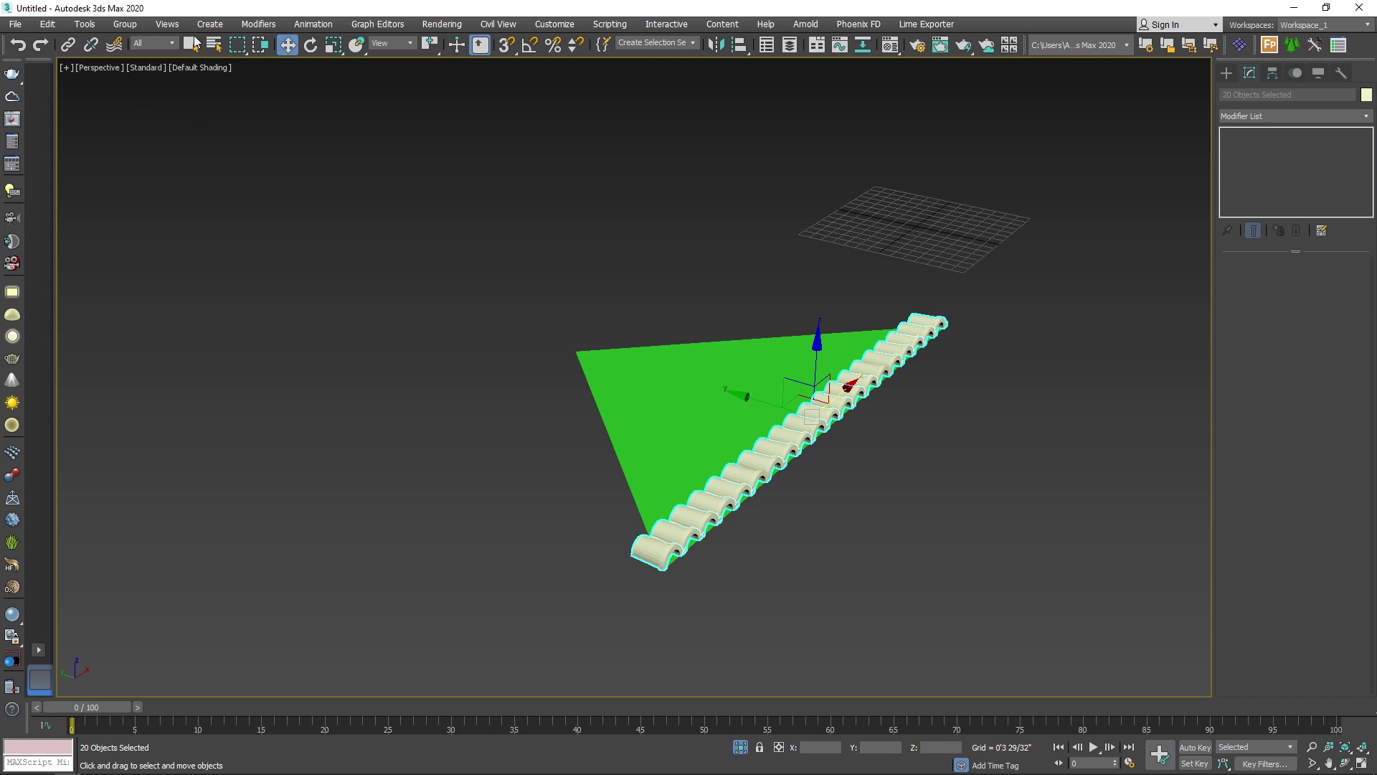
left_click(125, 24)
left_click(122, 52)
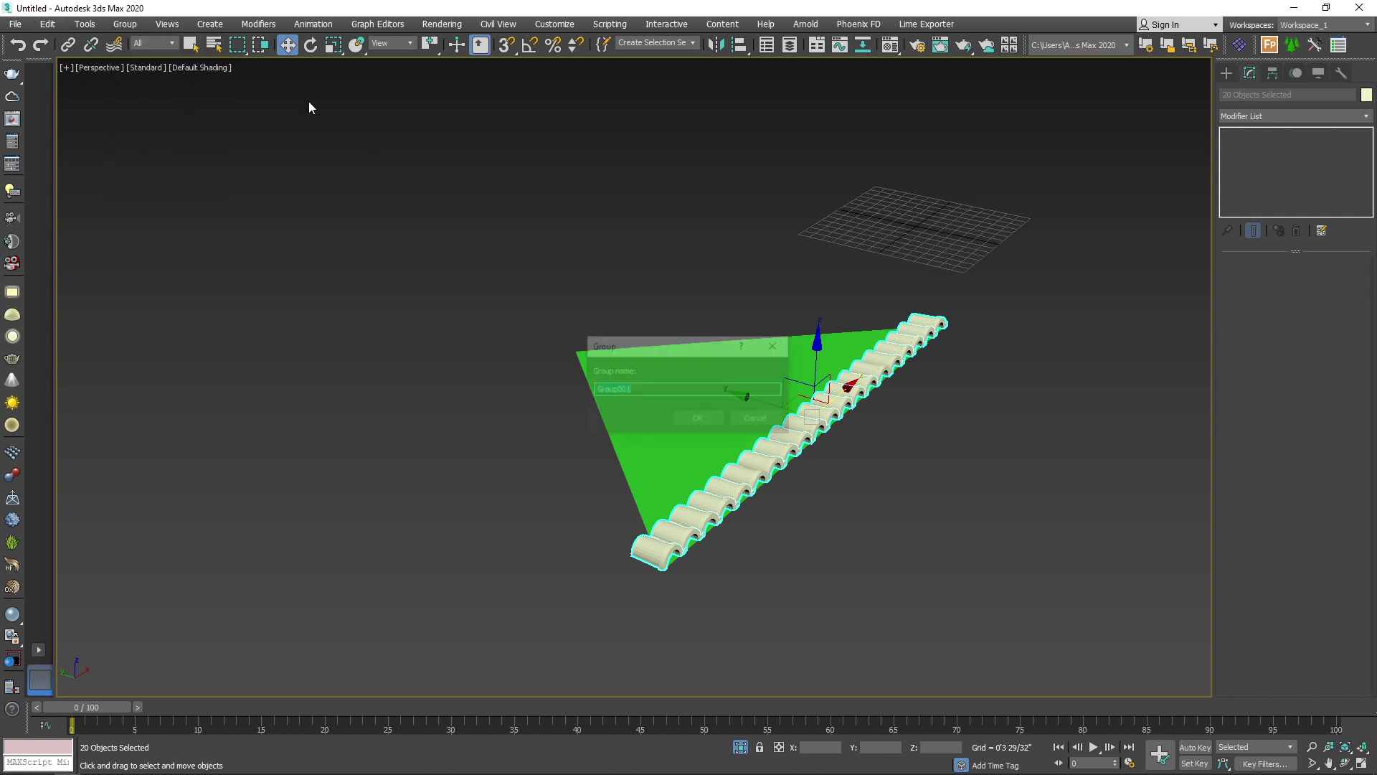
left_click(706, 420)
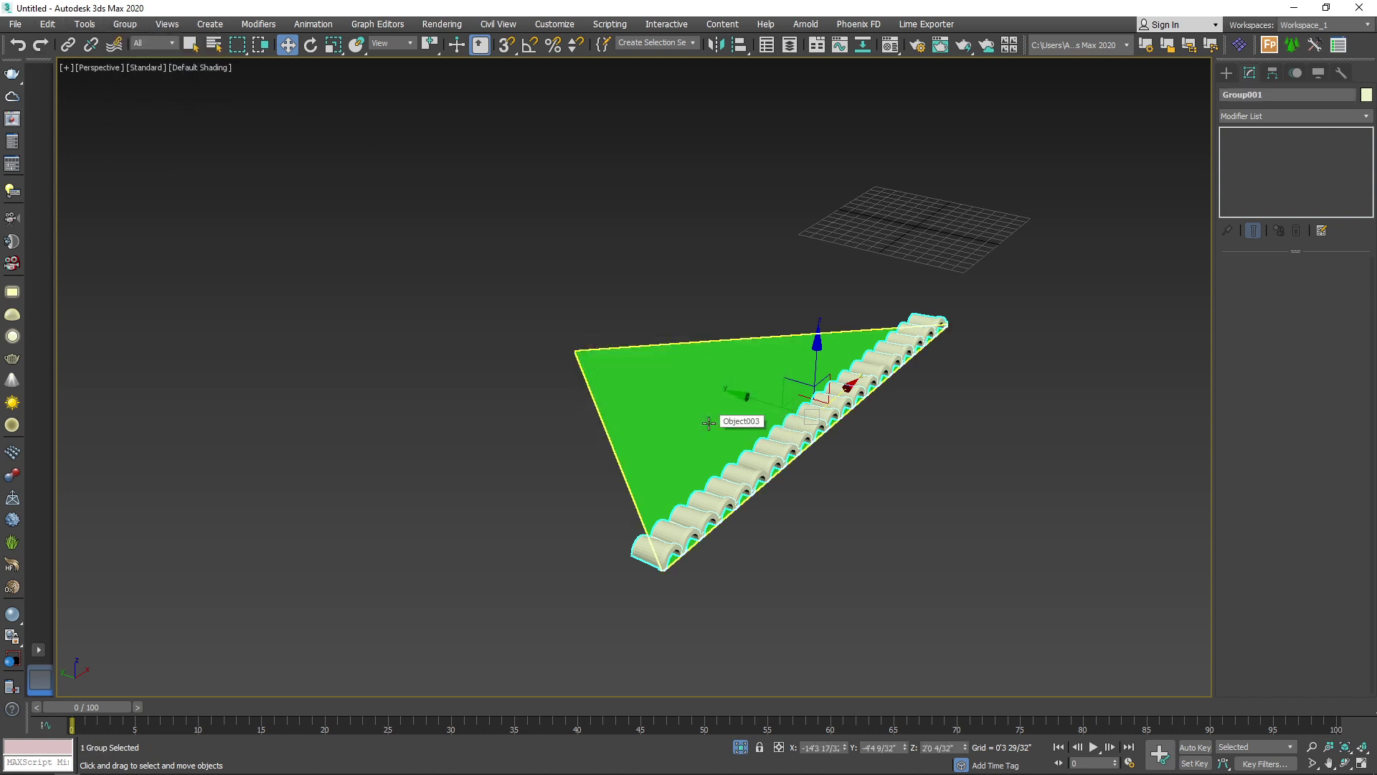
Step: Switch to the layout with two side-by-side viewports and shade the top view of the tile row and triangle
middle_click_drag(709, 424, 976, 459, "alt")
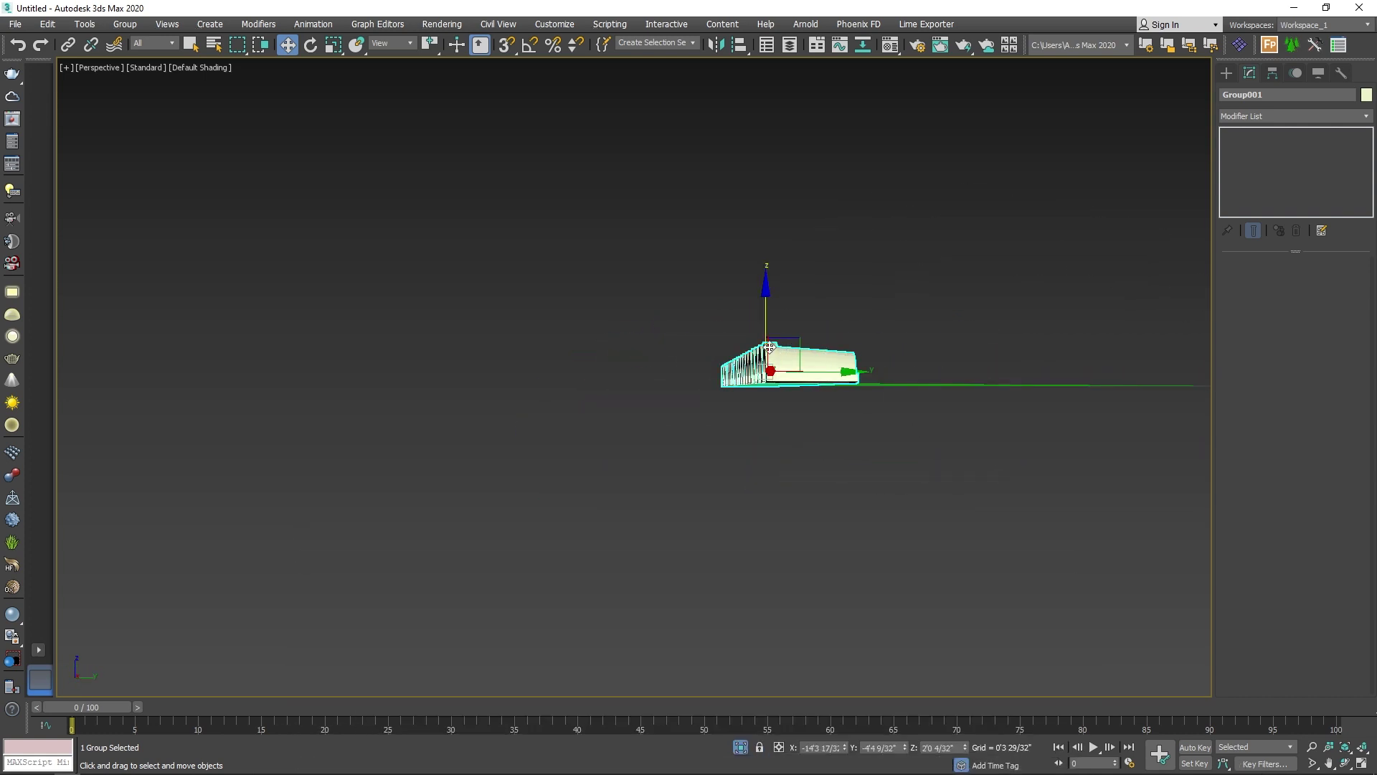
middle_click_drag(768, 346, 1007, 478, "alt")
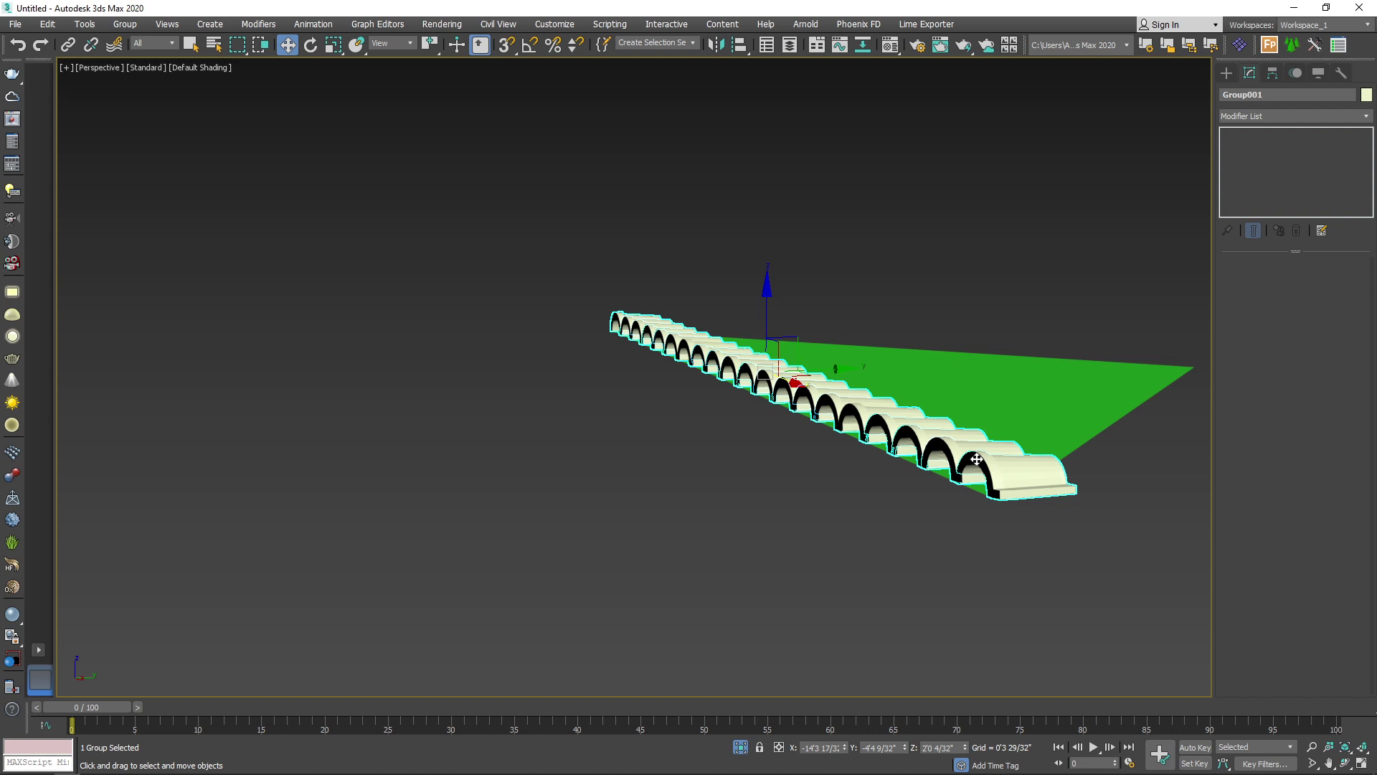
mouse_move(977, 459)
middle_mouse_down("alt")
mouse_move(1061, 440)
mouse_move(993, 445)
middle_mouse_up("alt")
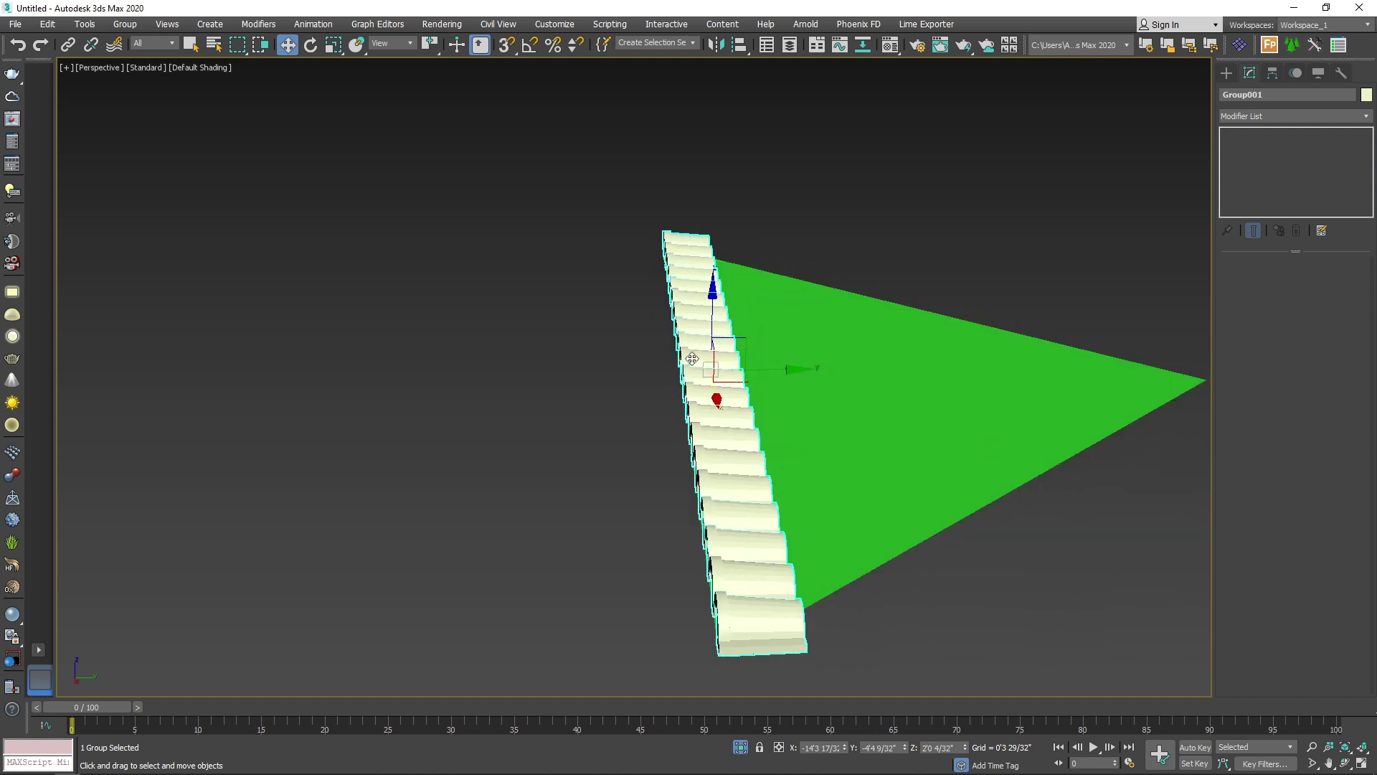
key("t")
middle_click_drag(855, 329, 752, 280)
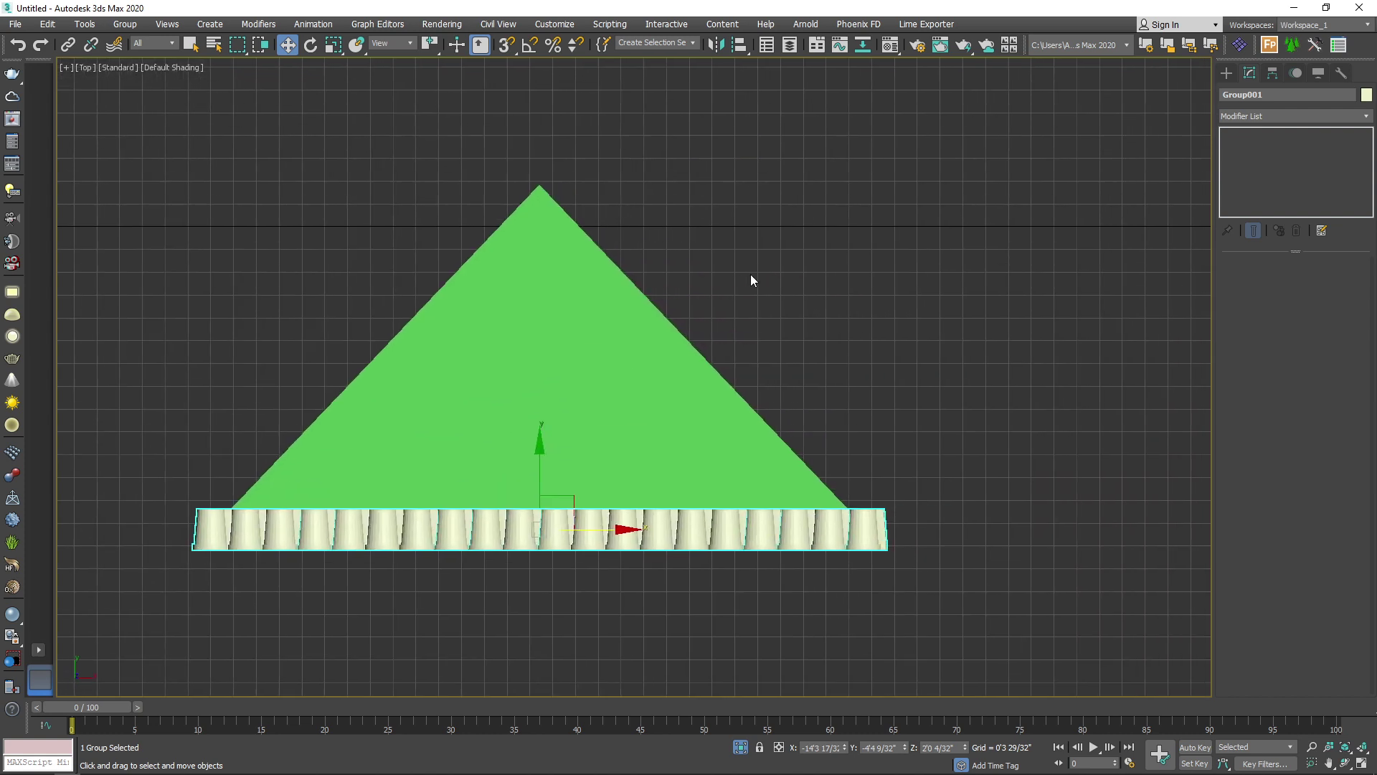
left_click(37, 650)
left_click(93, 686)
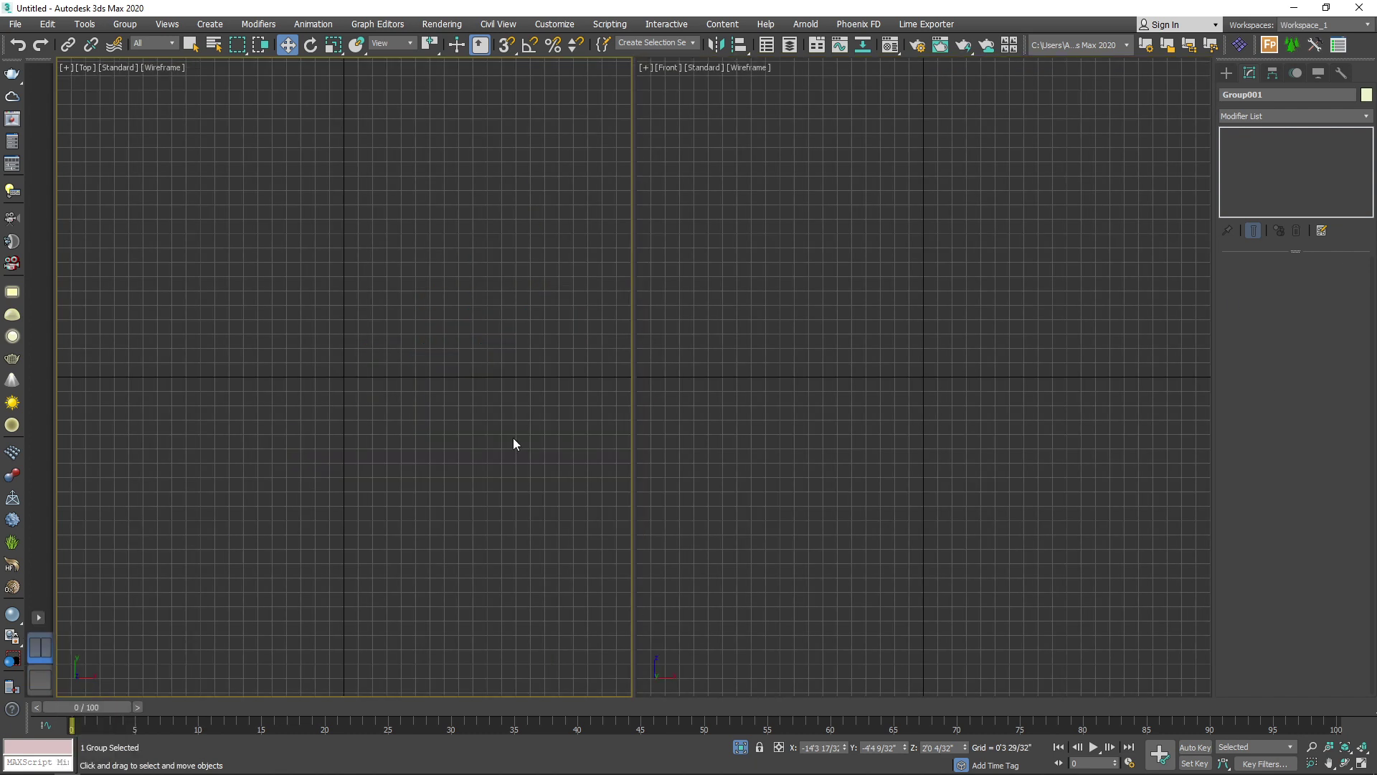
scroll(515, 366, "down", 4)
scroll(225, 377, "up", 3)
scroll(514, 489, "up", 3)
scroll(341, 488, "down", 2)
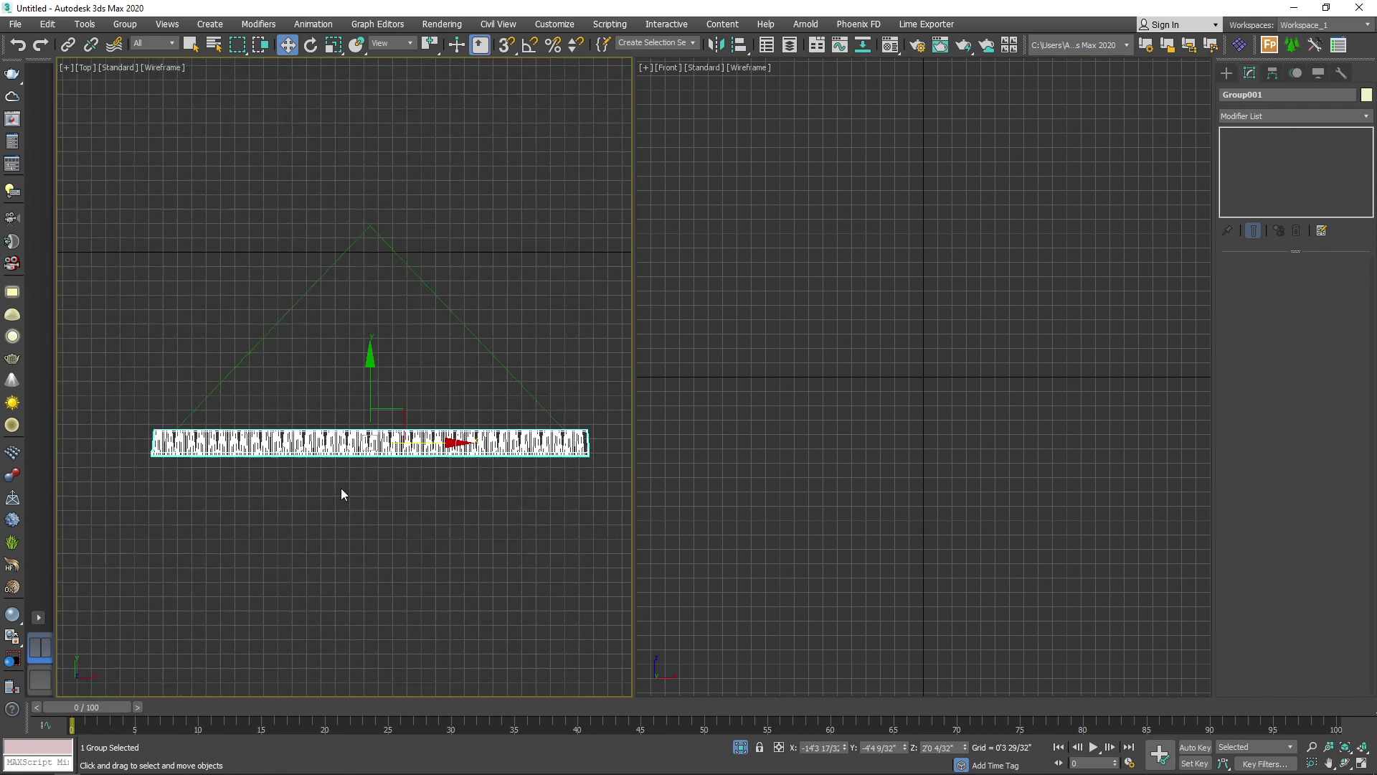
key("F3")
Step: Change the front viewport to perspective and frame the tile group in it
right_click(886, 436)
key("p")
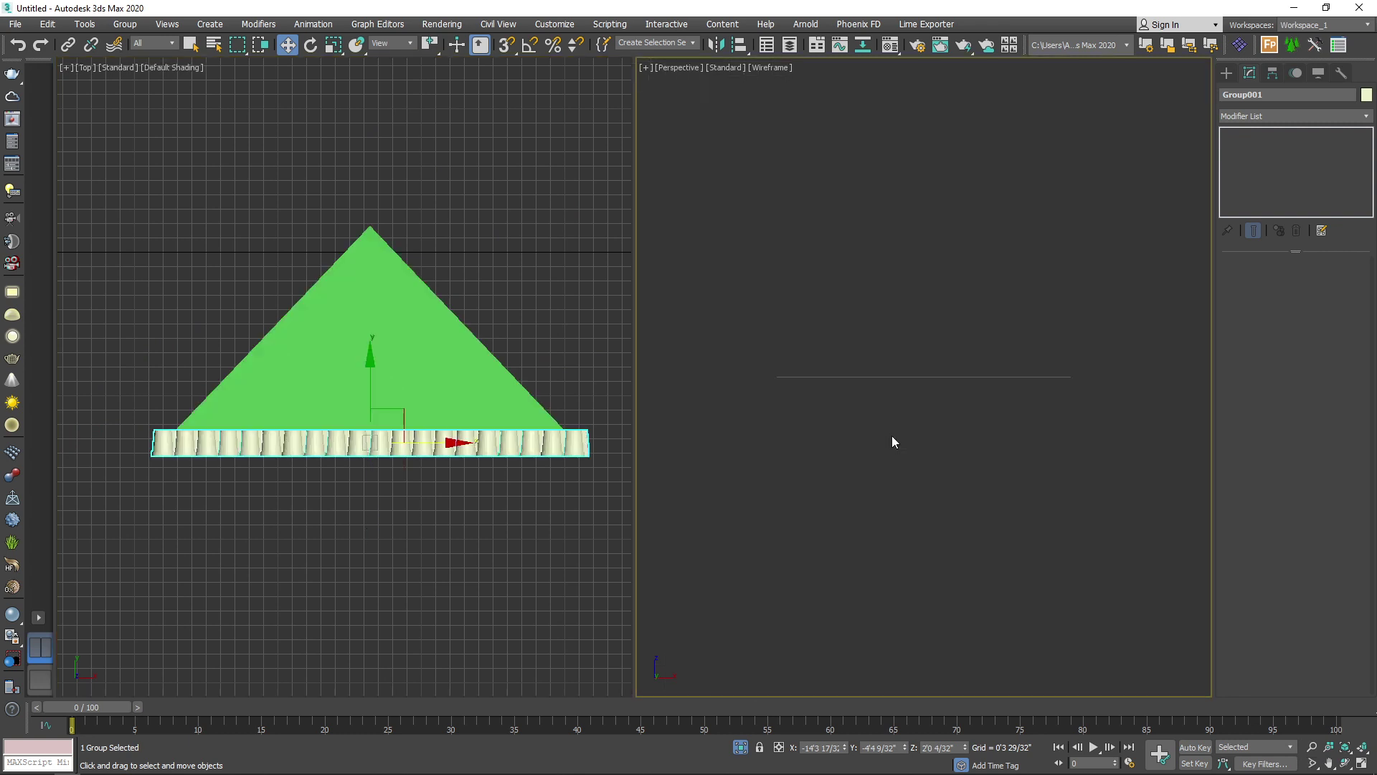
key("z")
middle_click_drag(959, 390, 851, 455, "alt")
scroll(958, 366, "up", 4)
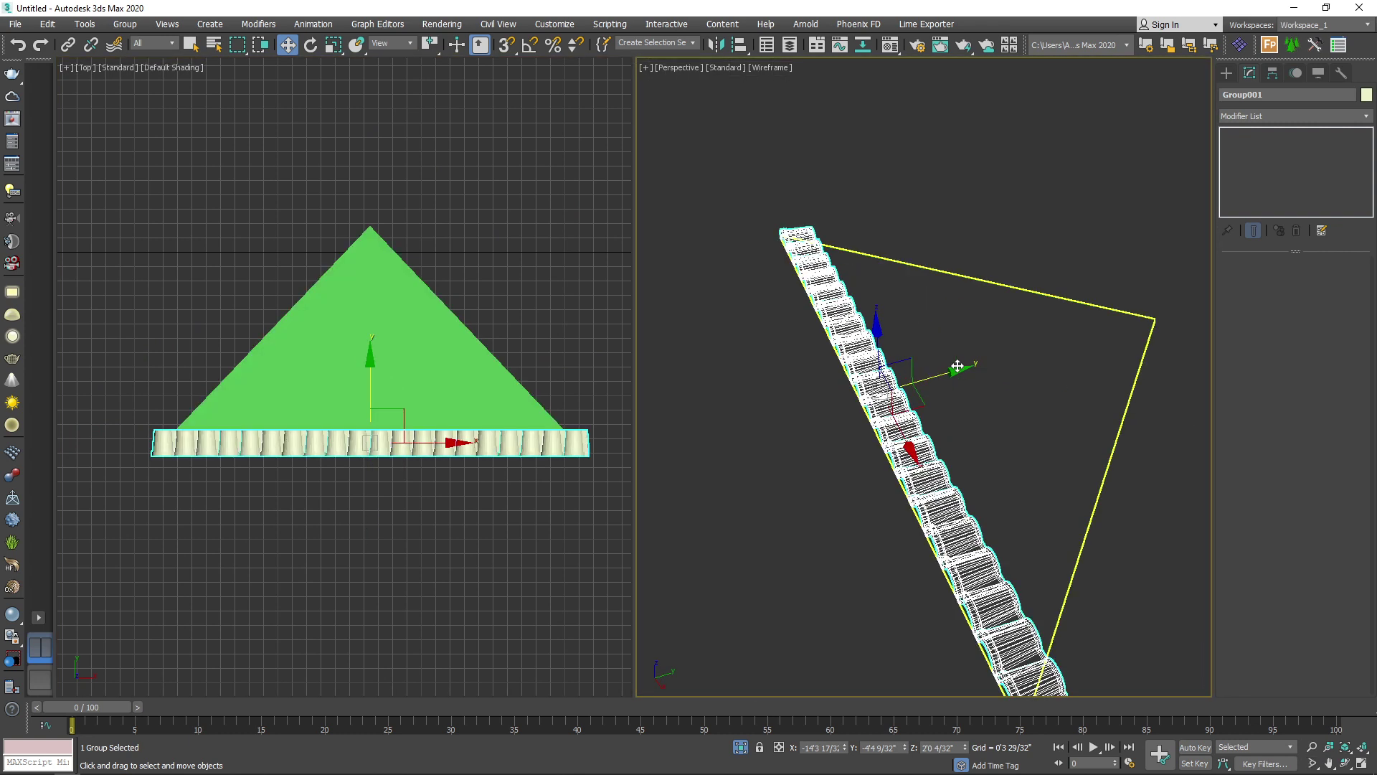
Step: Shade the perspective view of the tile row and frame the whole row and triangle in both viewports
key("F3")
scroll(925, 341, "down", 3)
middle_click_drag(430, 517, 418, 541)
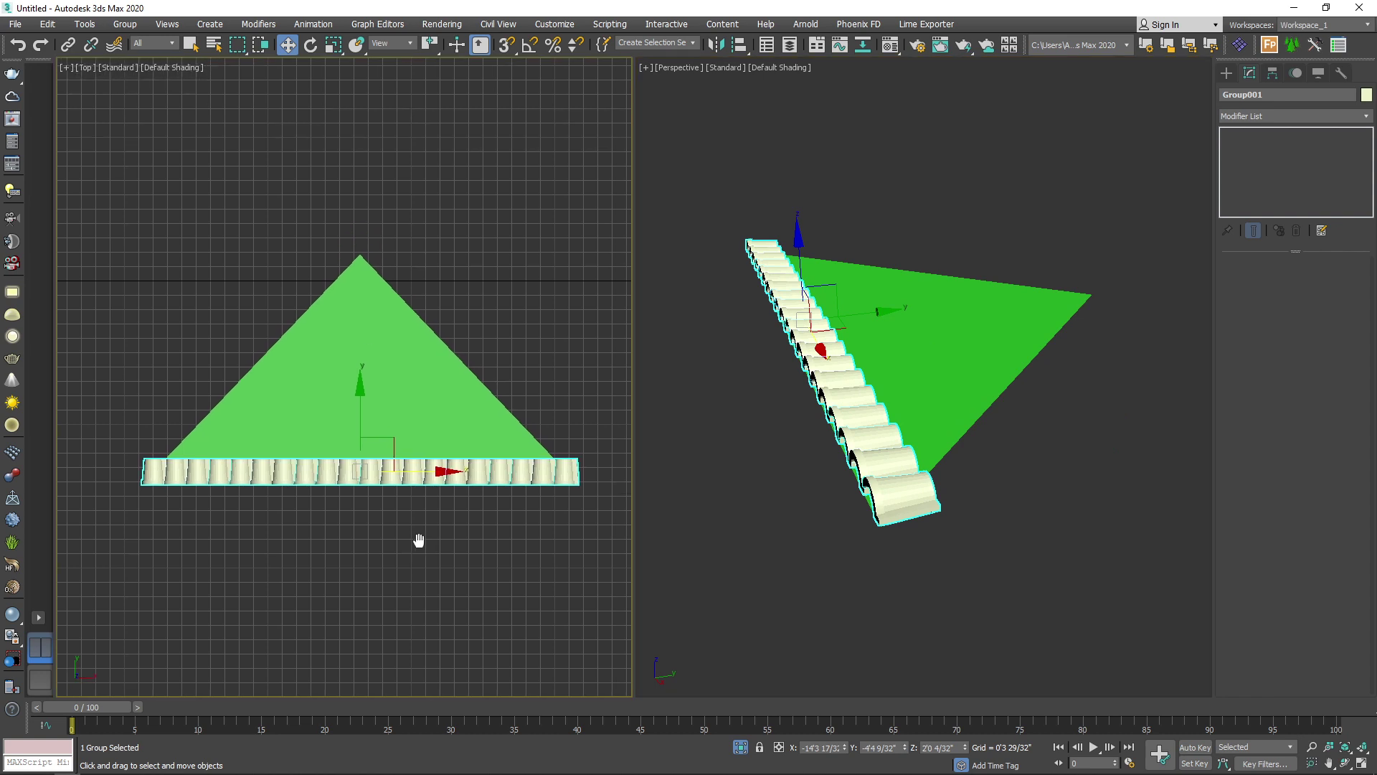
Step: Start an array of the tile group with preview on, a count of 3 and a total X move of 0
left_click(94, 25)
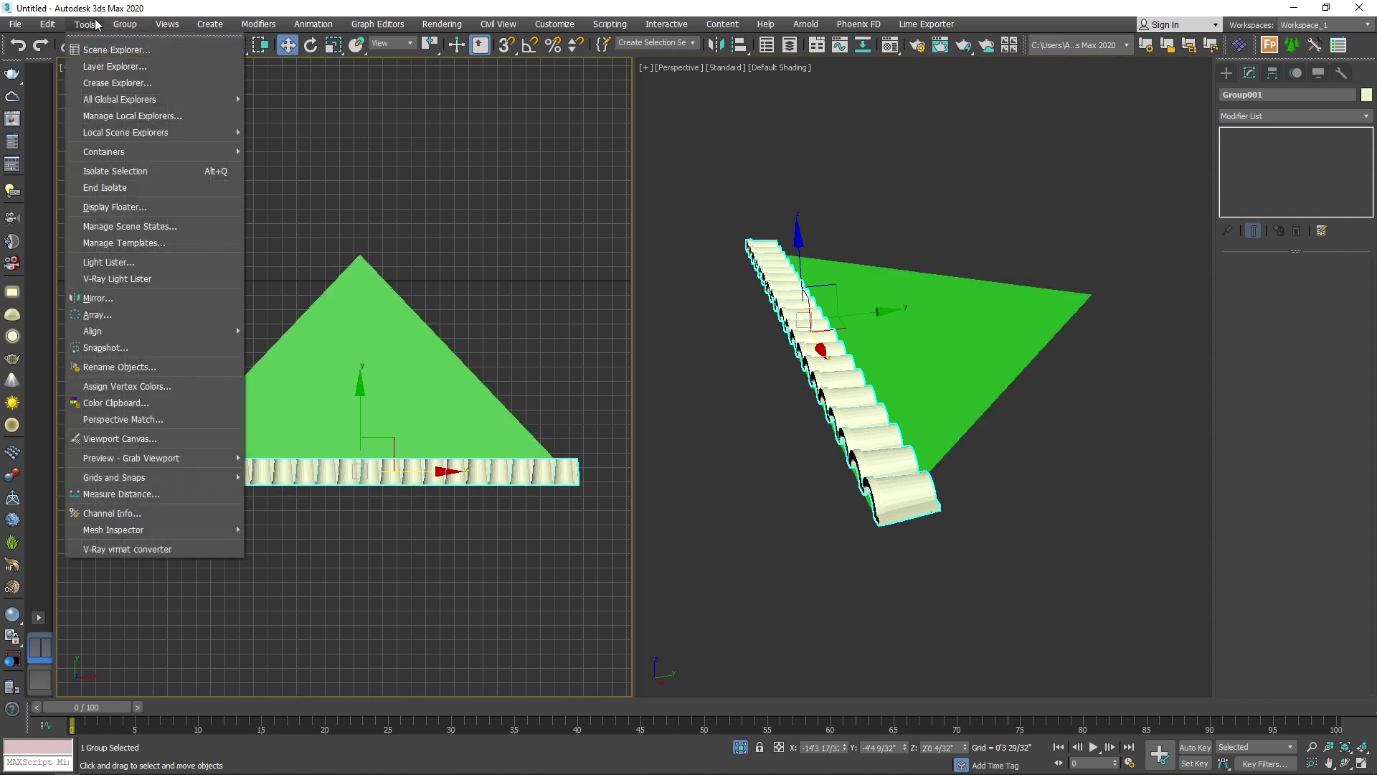
left_click(94, 315)
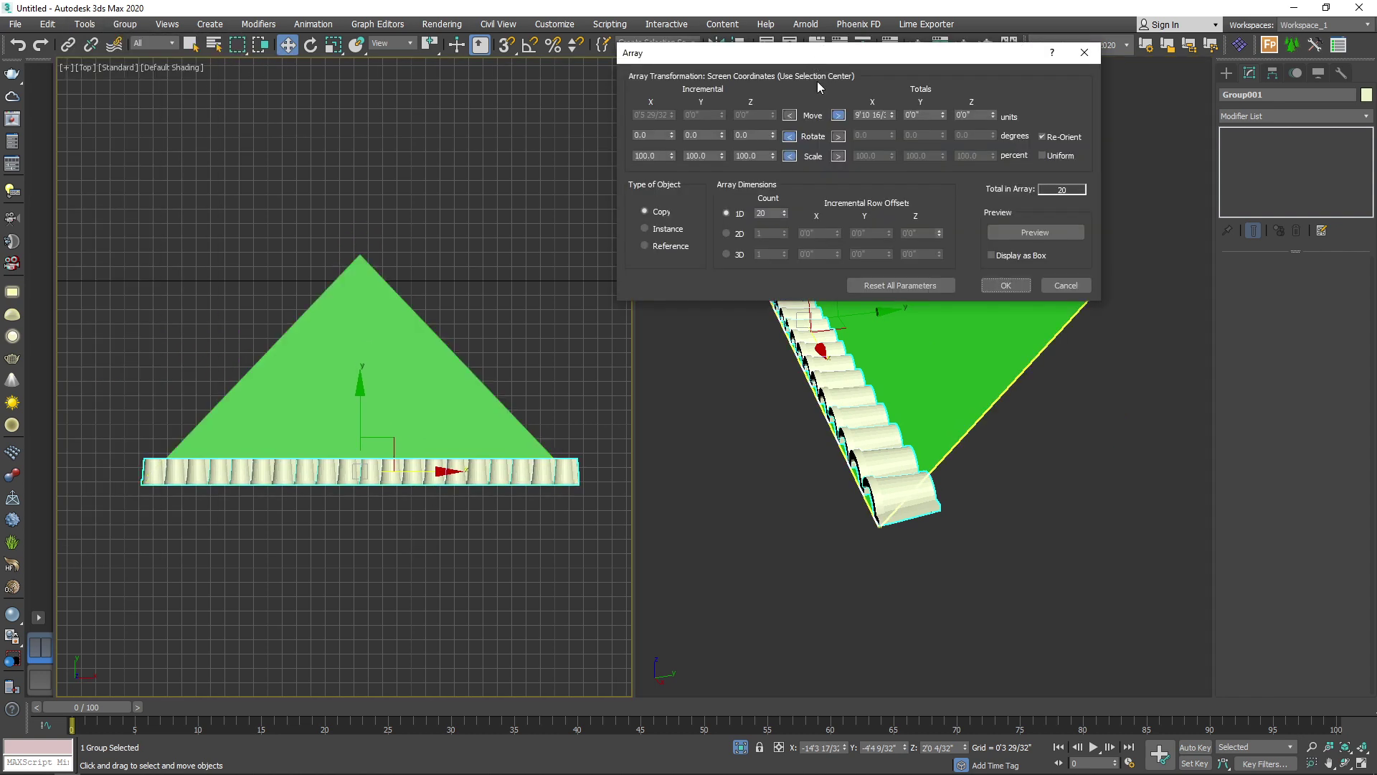
left_click(784, 216)
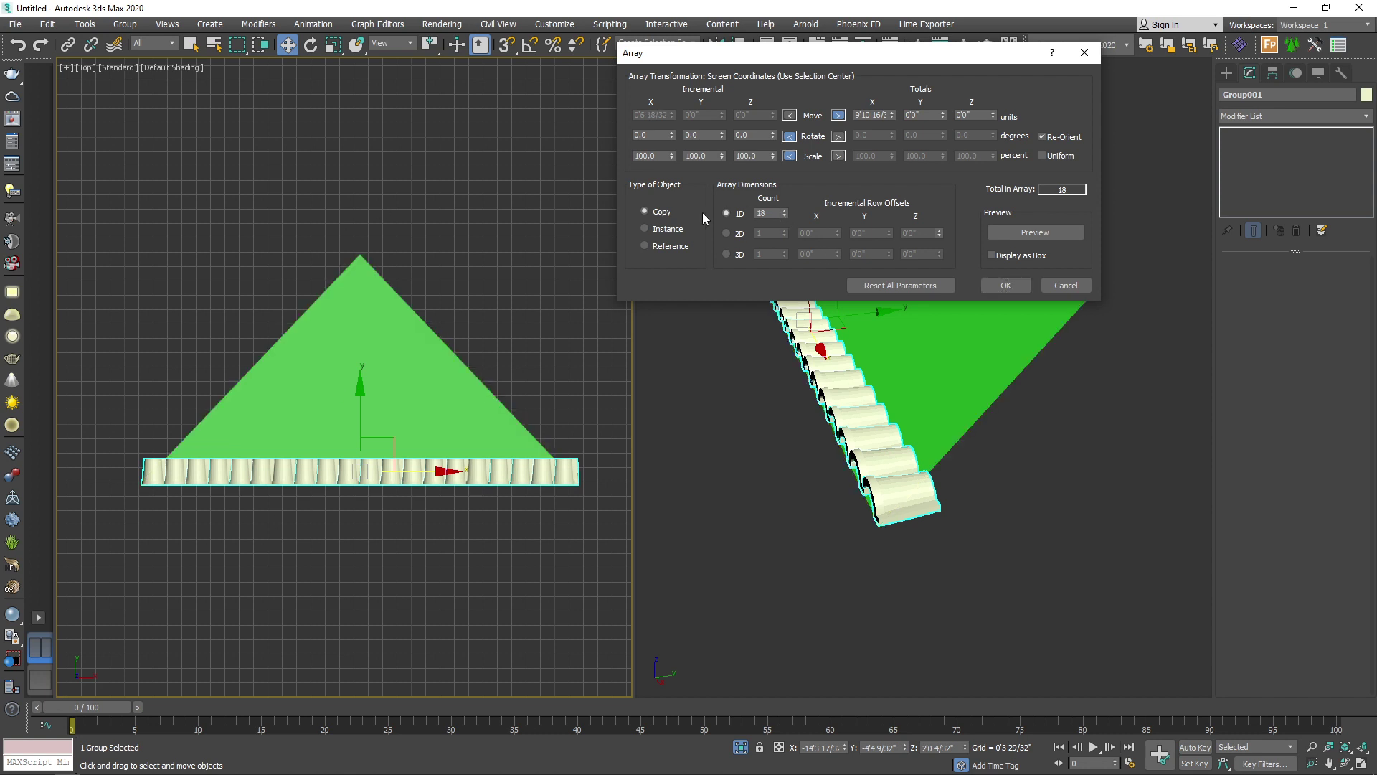
left_click_drag(784, 219, 794, 226)
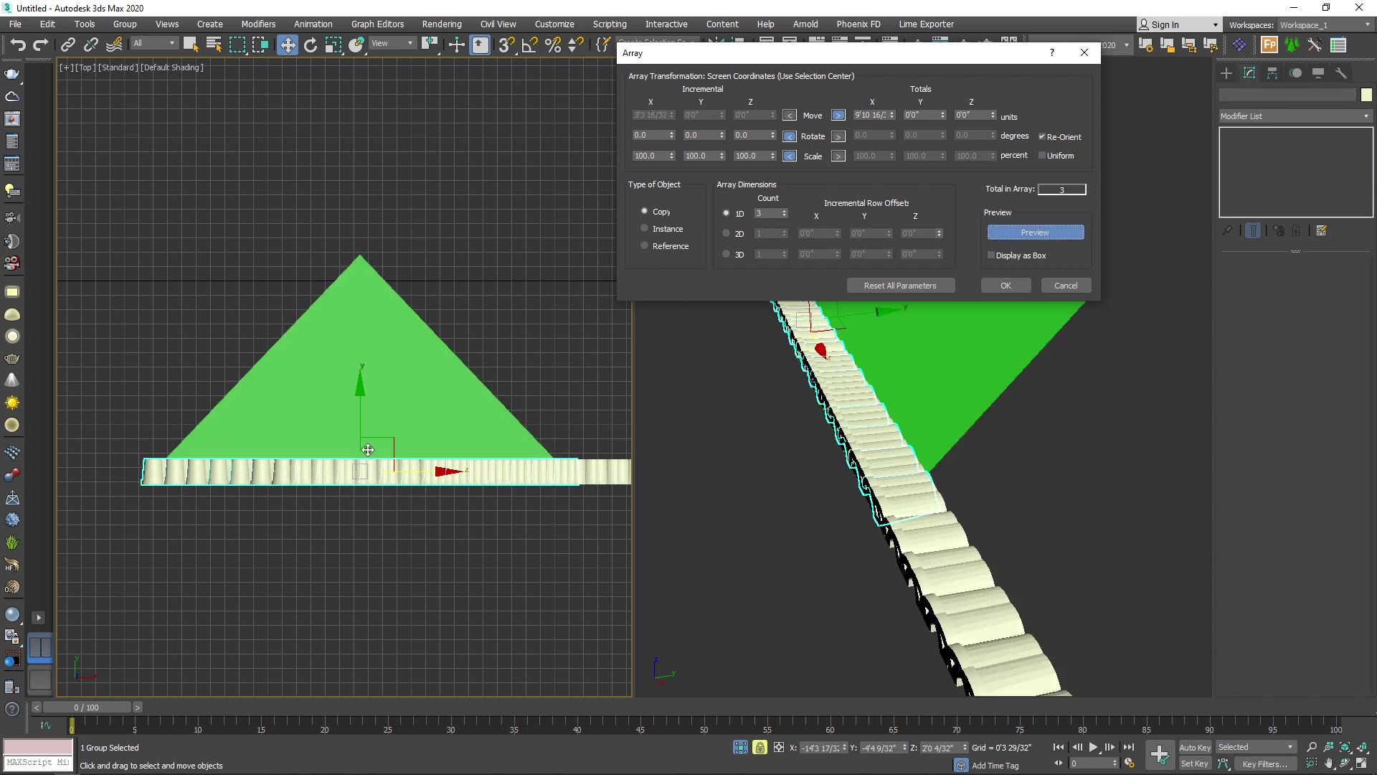
left_click(873, 115)
key("Tab")
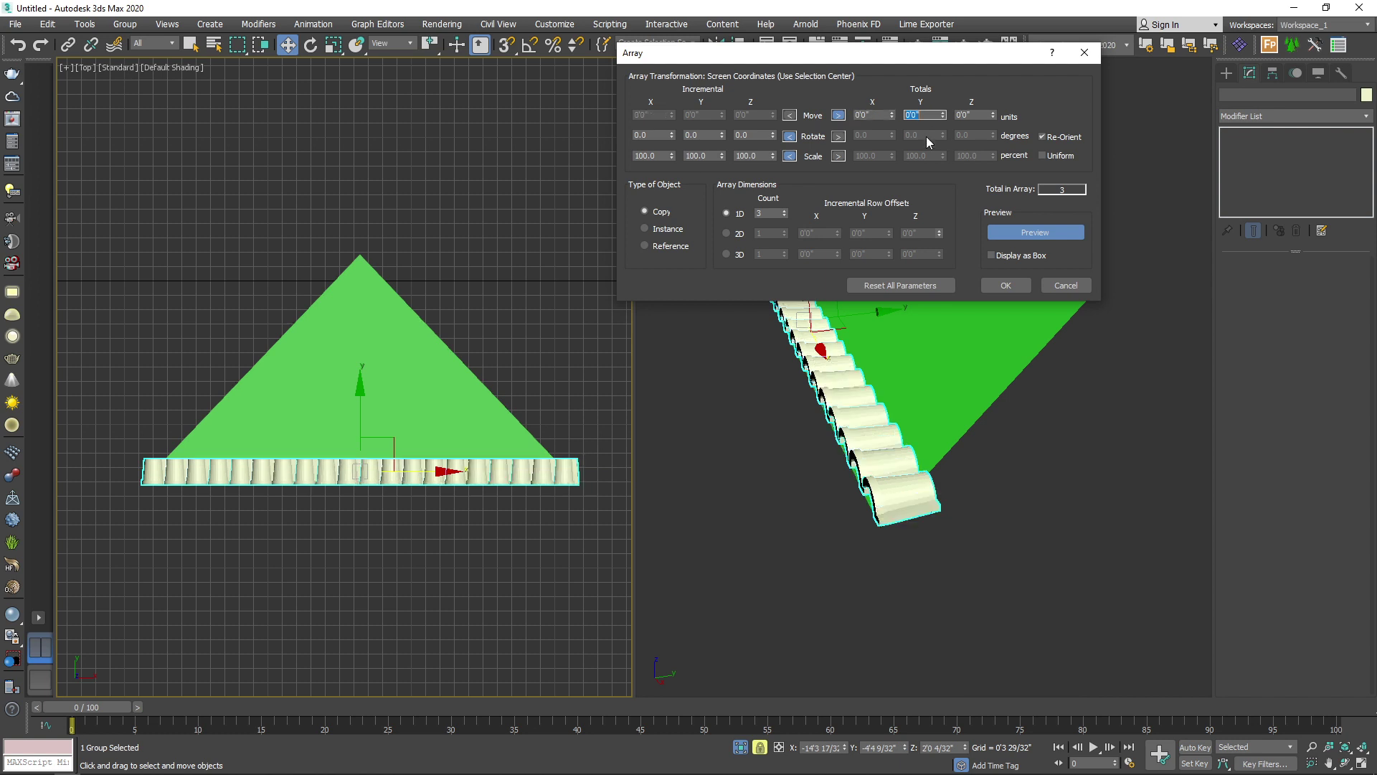
Step: Set the array count to 6 and the total Y move to about 5'7 10/32" so the rows reach the triangle's apex
left_click_drag(944, 113, 950, 47)
left_click(785, 211)
left_click(785, 211)
left_click(785, 211)
left_click_drag(944, 113, 961, 67)
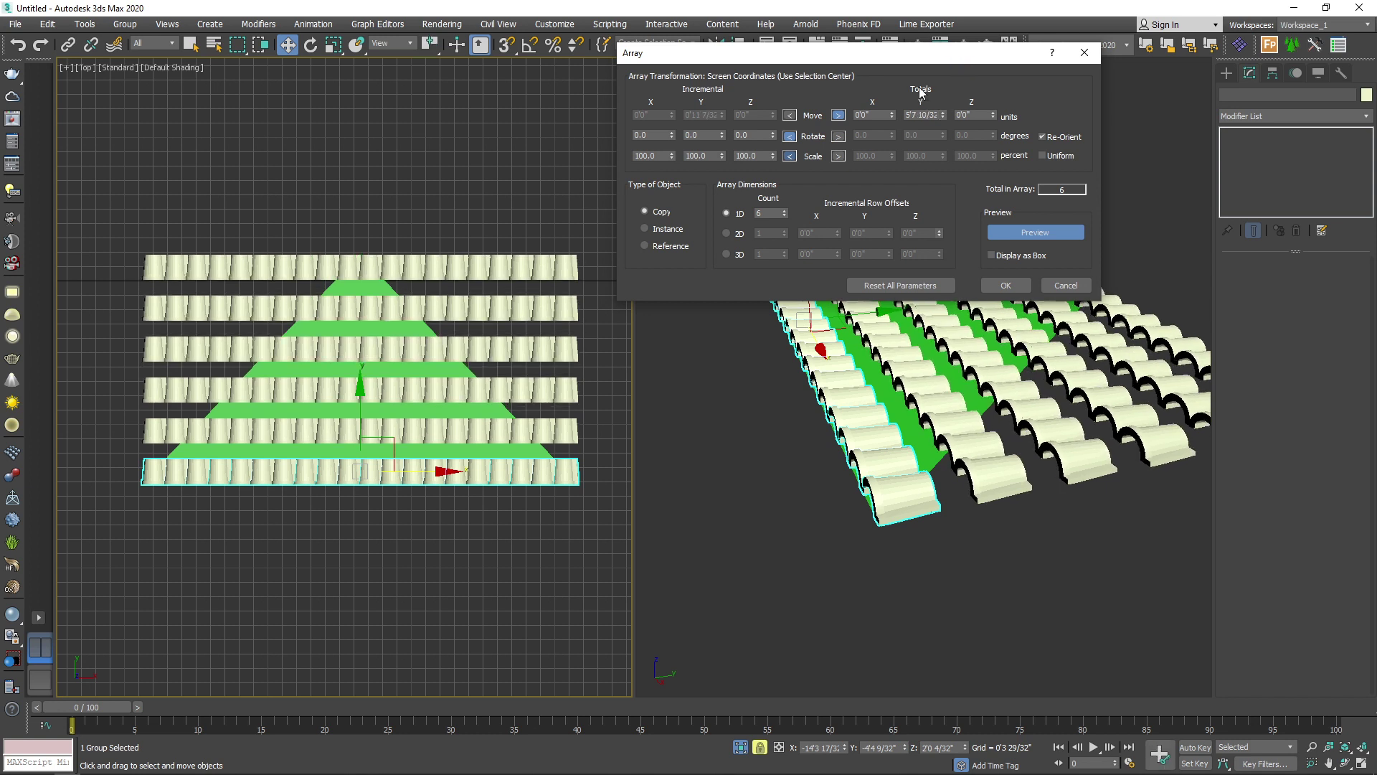
scroll(280, 270, "up", 15)
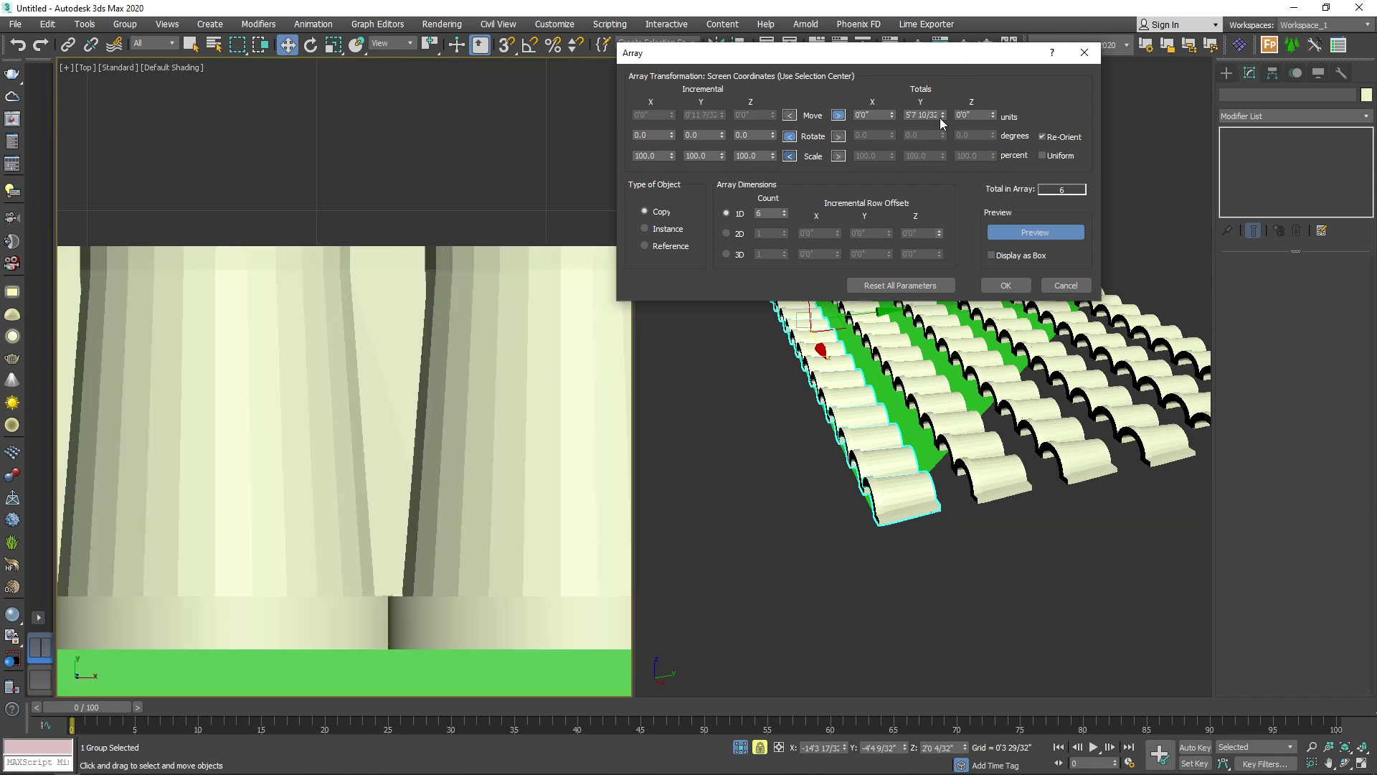
left_click(943, 117)
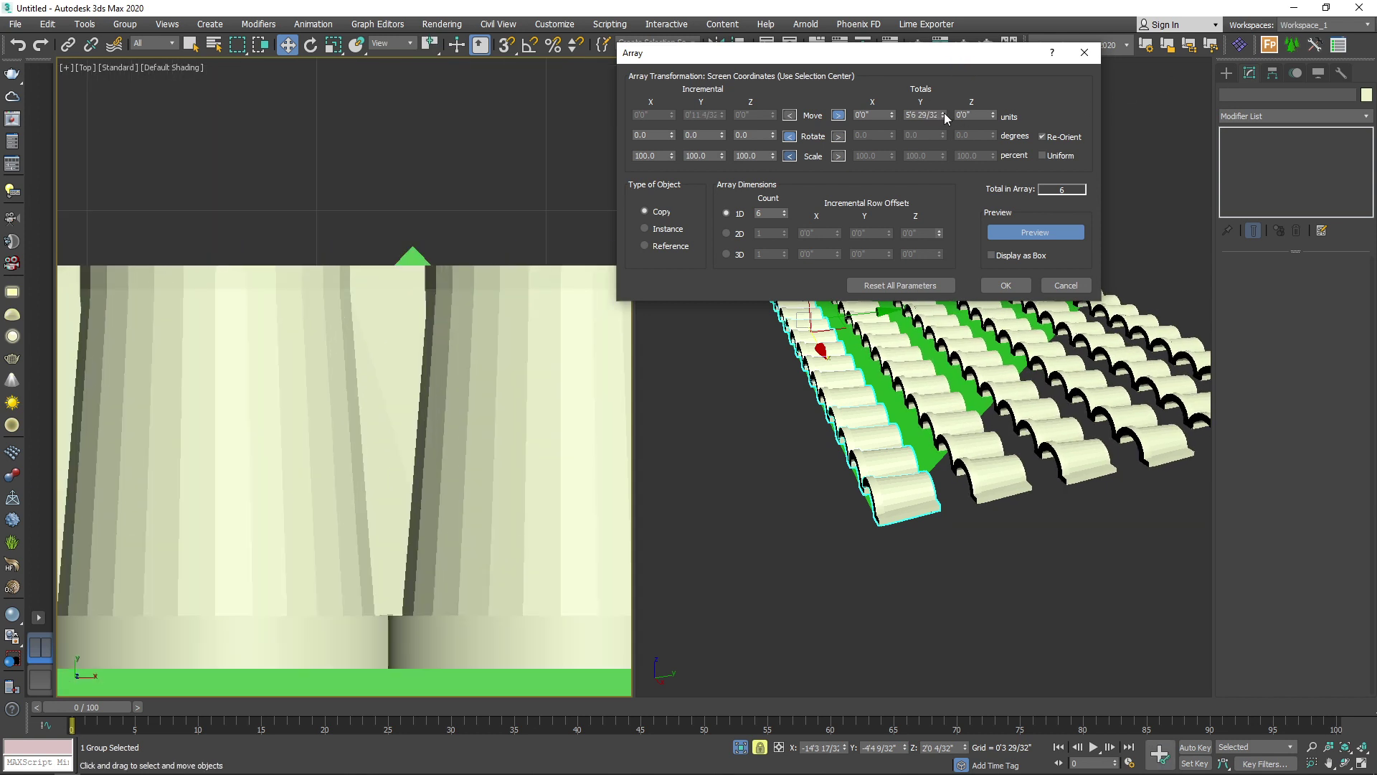
left_click(944, 114)
scroll(449, 169, "down", 5)
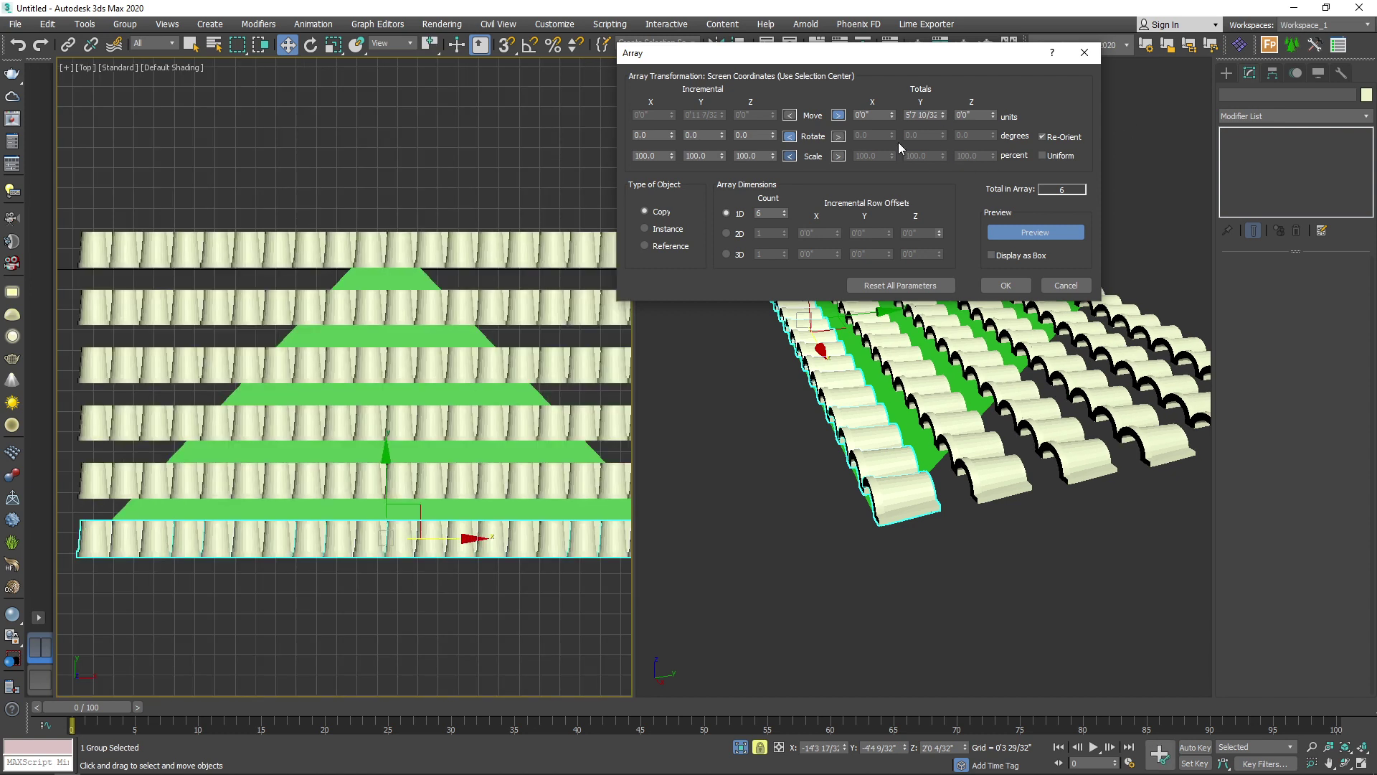
Step: Create the array with a count of 10 and a total Y move of about 5'2 19/32" so the rows overlap
left_click(784, 210)
left_click(784, 210)
left_click(784, 210)
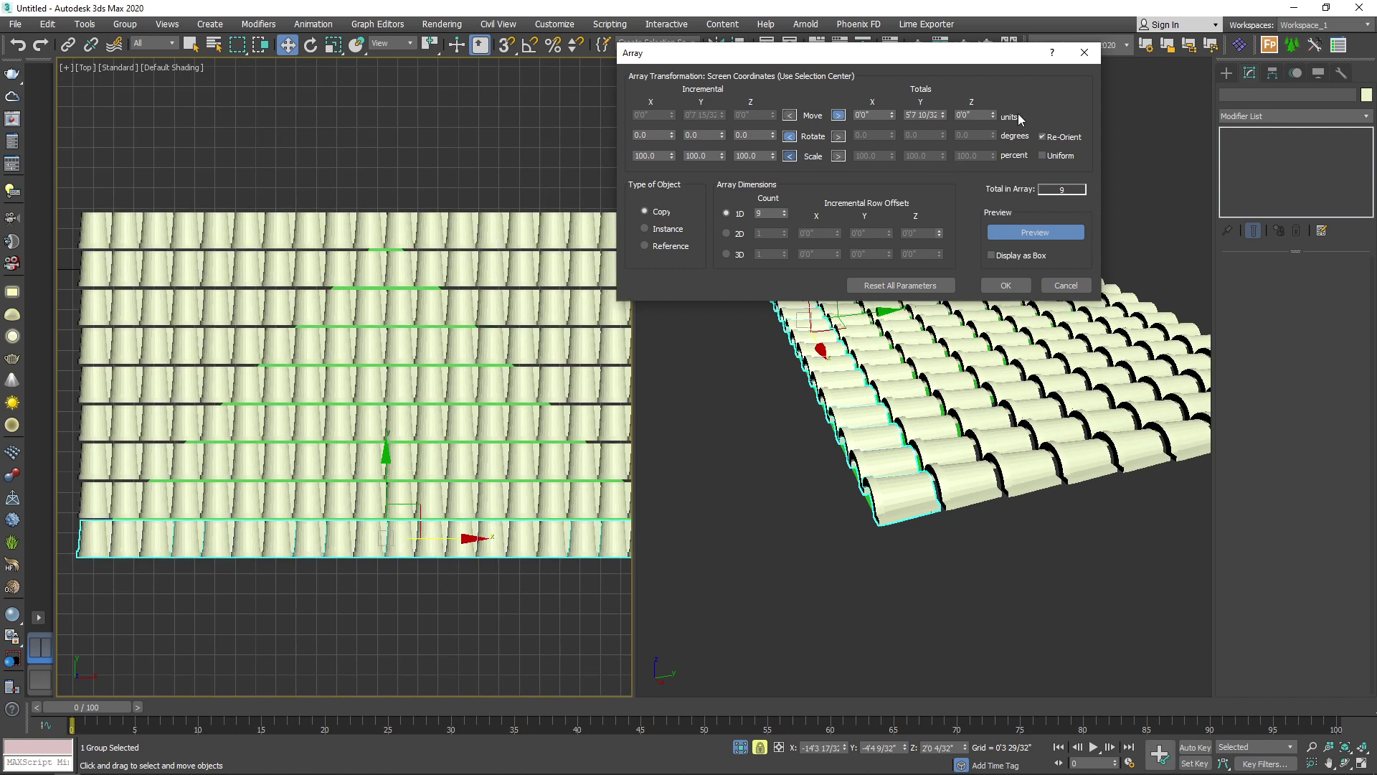
left_click_drag(943, 118, 909, 340)
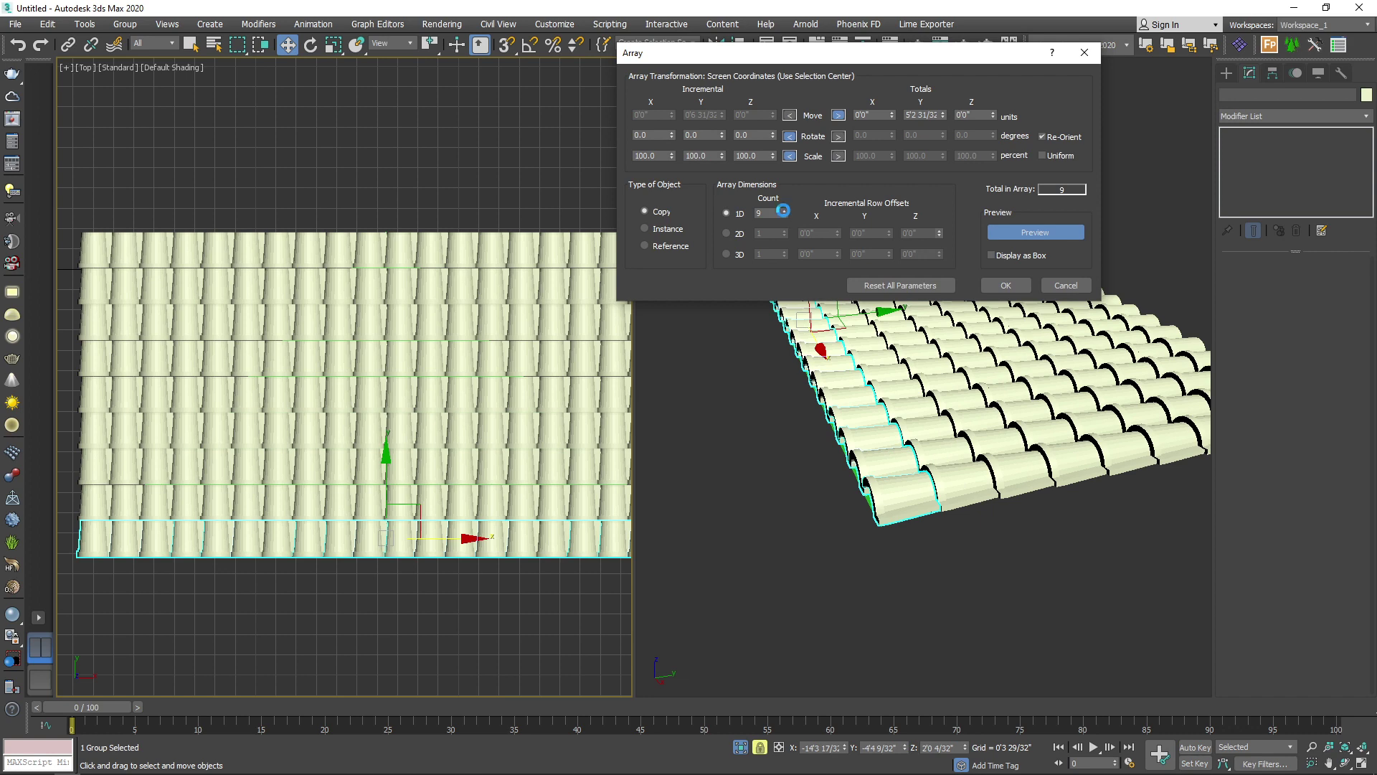
left_click(784, 210)
left_click_drag(943, 118, 952, 305)
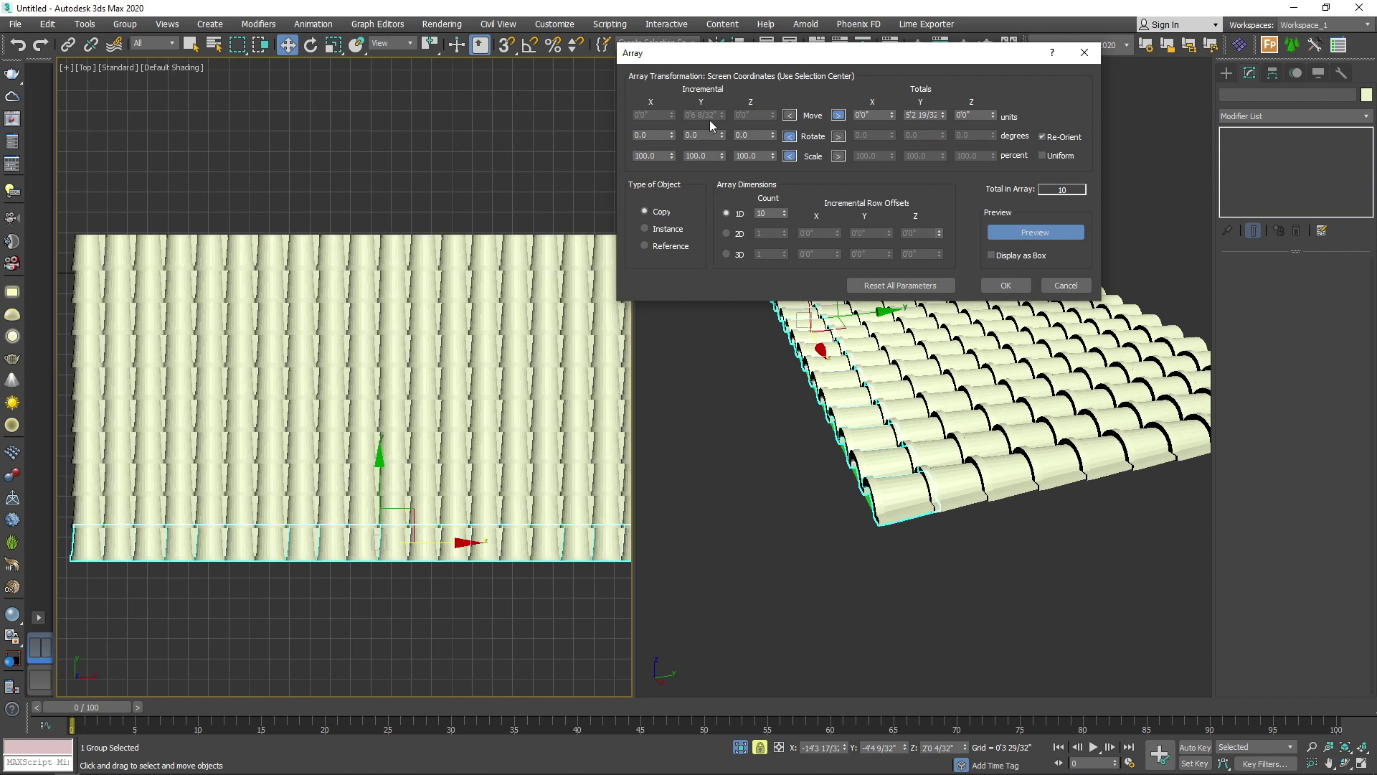
left_click(1006, 286)
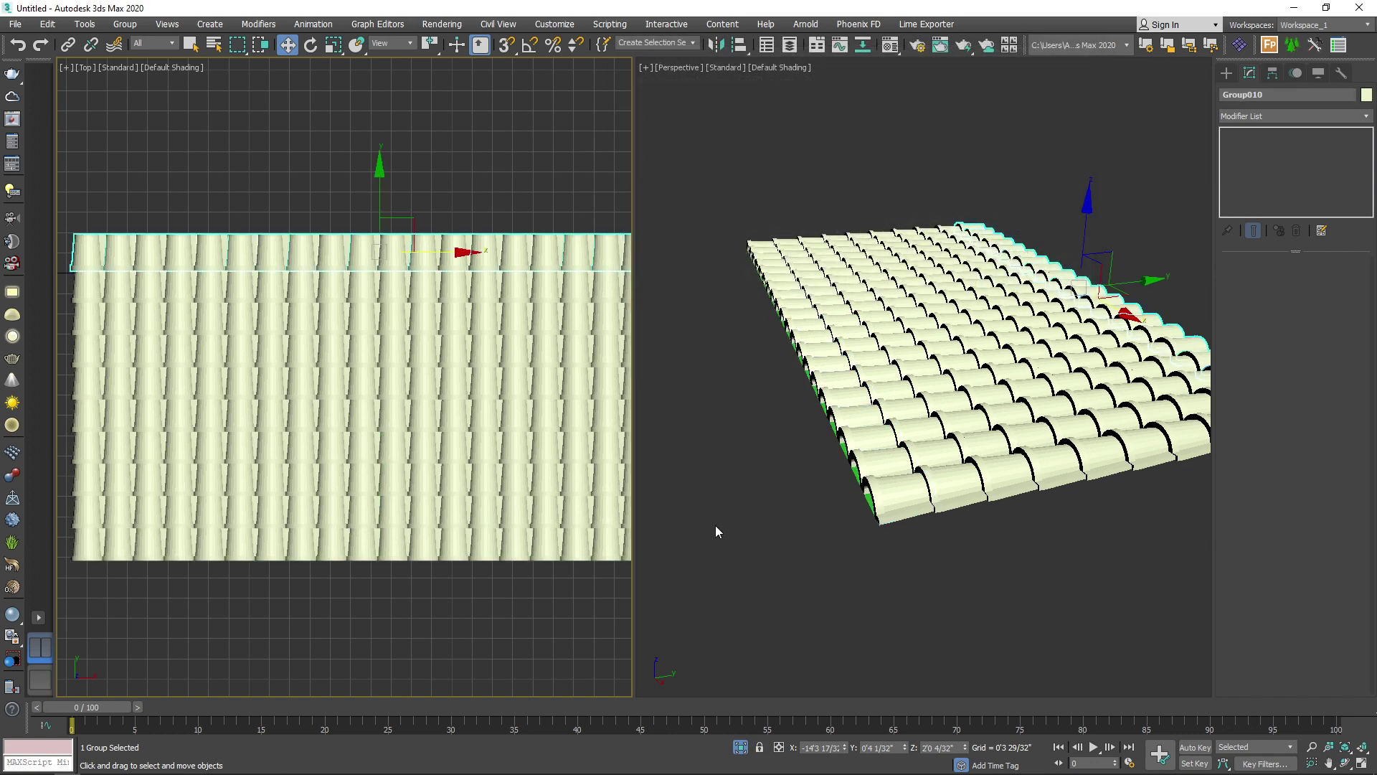
Step: Select all ten tile rows without the green triangle
scroll(739, 510, "down", 3)
left_click_drag(1103, 231, 647, 597)
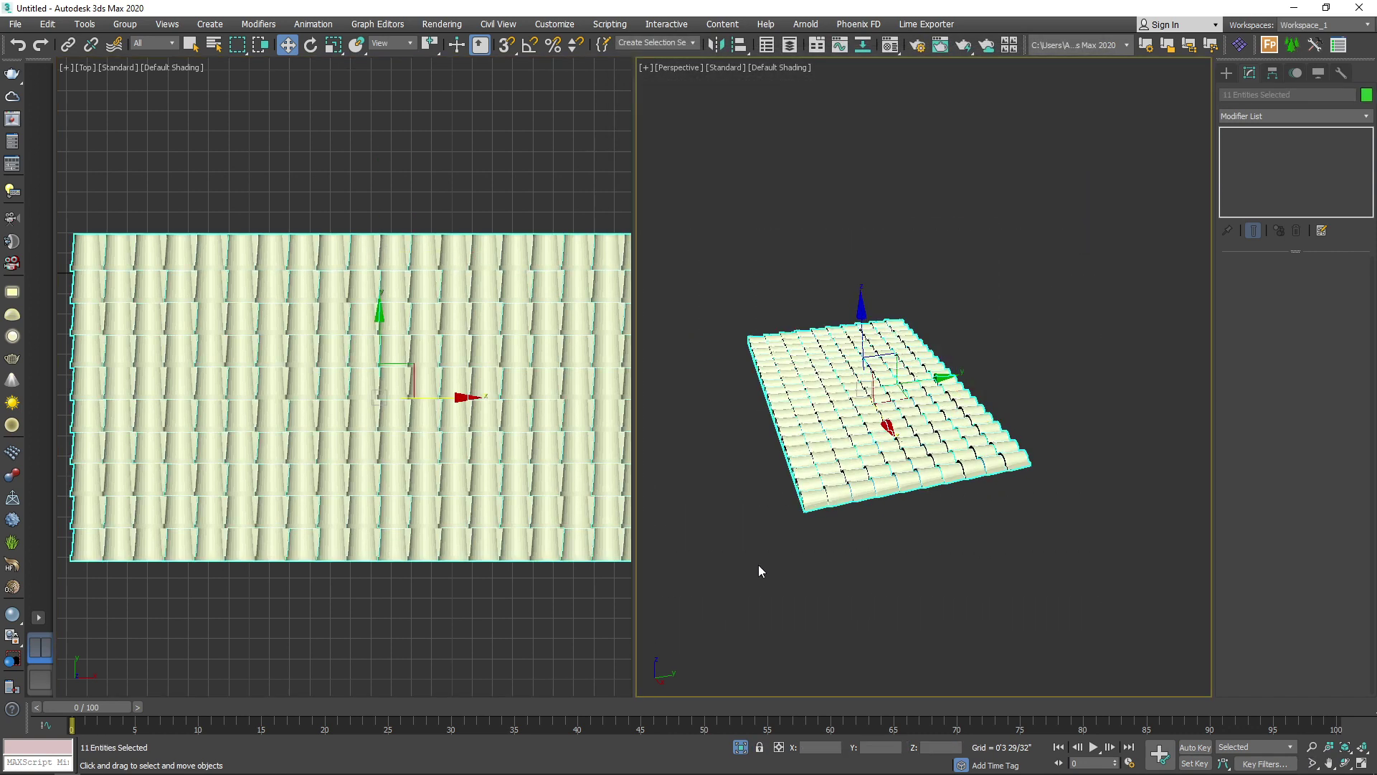
middle_click_drag(759, 569, 837, 222, "alt")
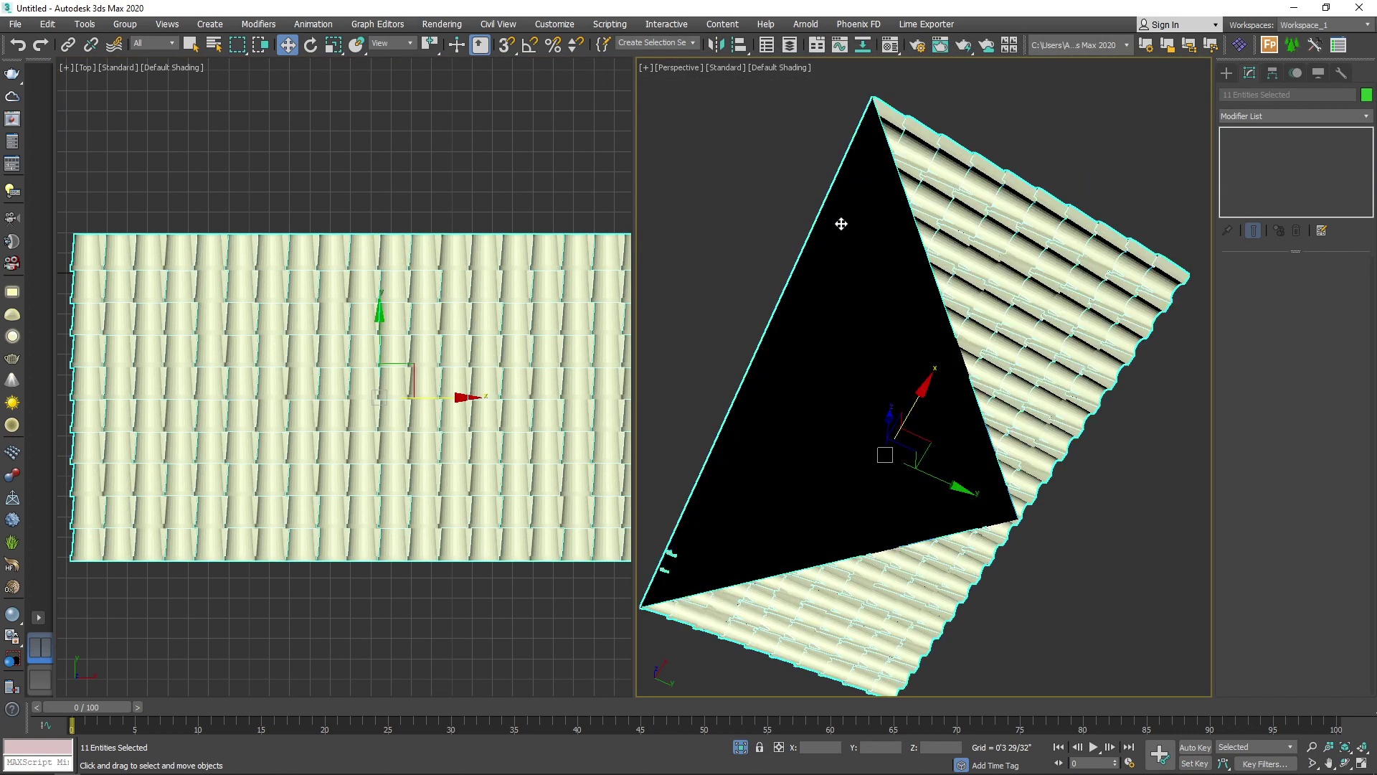
left_click(837, 199, "alt")
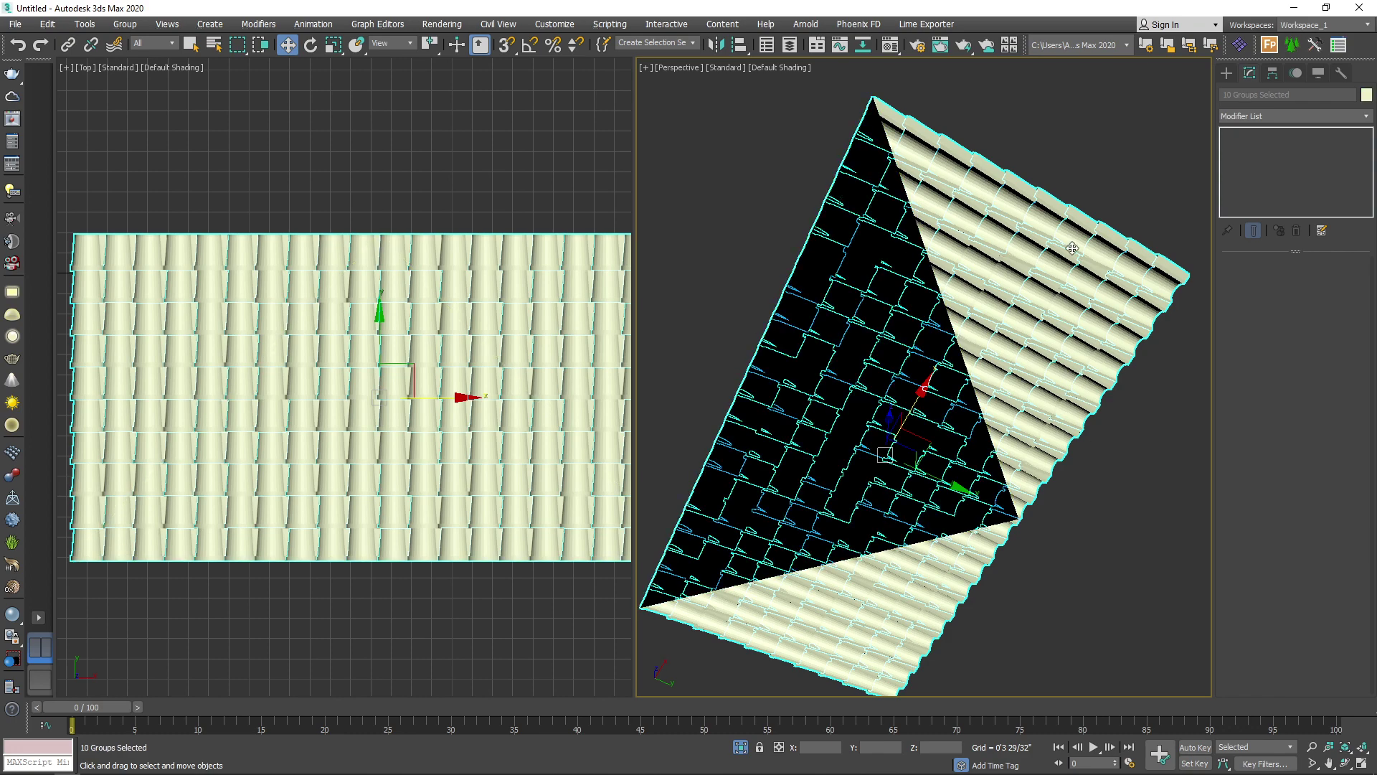
middle_click_drag(1073, 249, 947, 433, "alt")
left_click_drag(933, 429, 1191, 320)
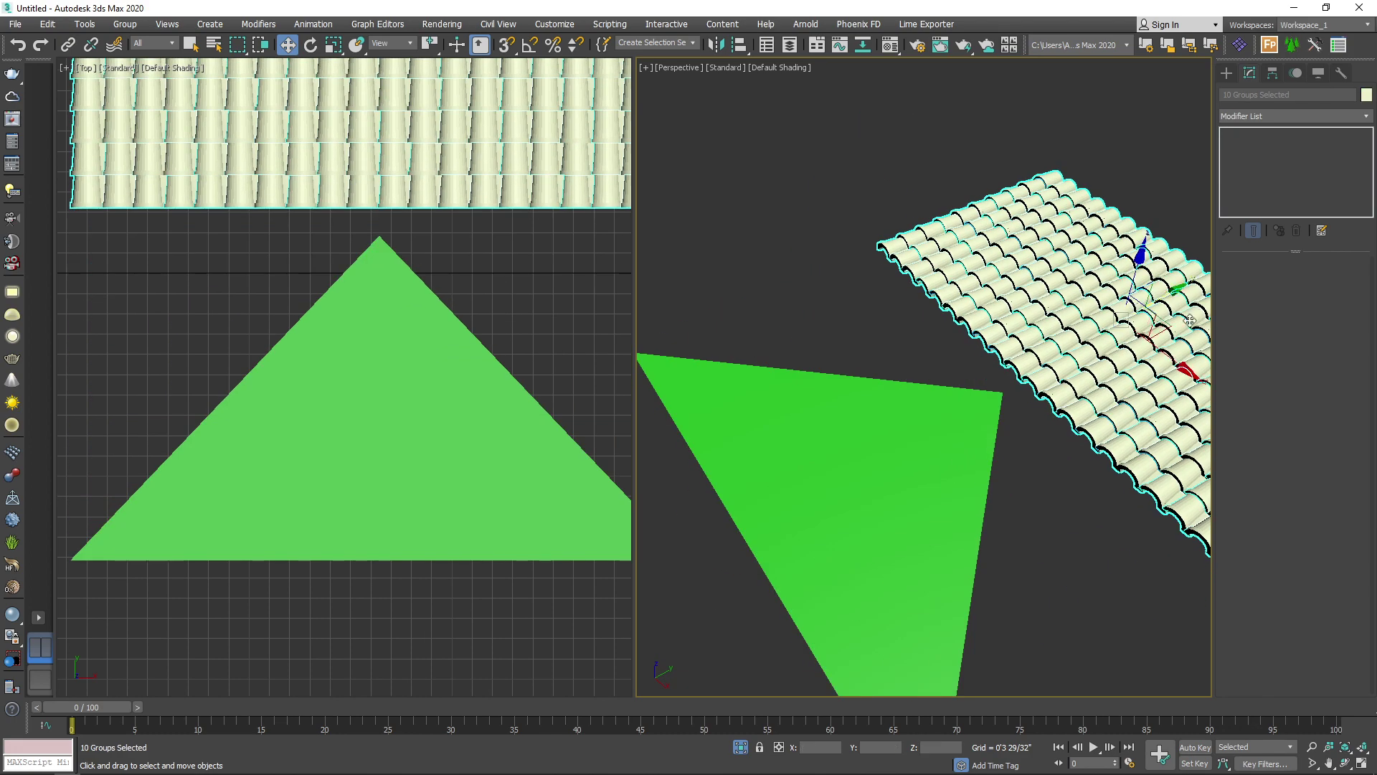
key("ctrl+z")
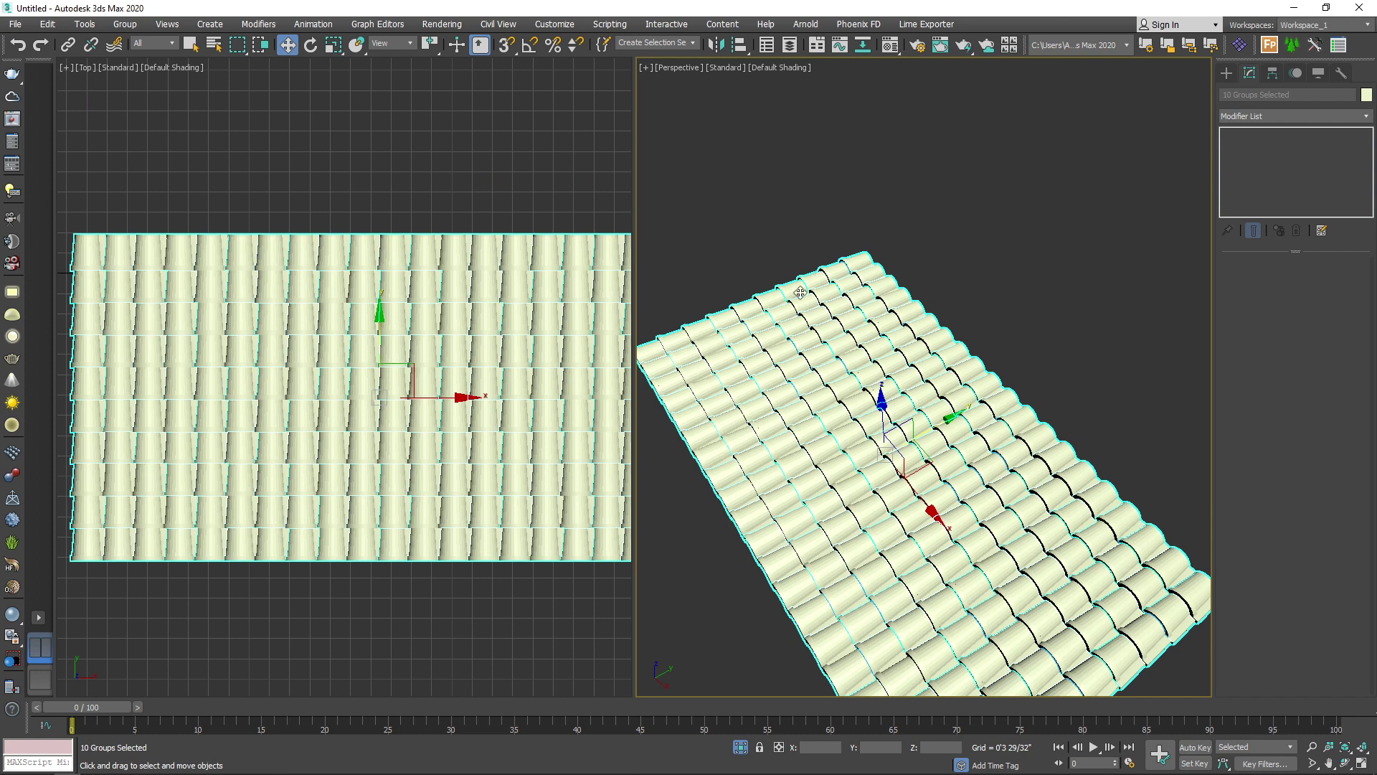
Step: Group the ten selected tile rows under the default name and clear the selection
left_click(125, 23)
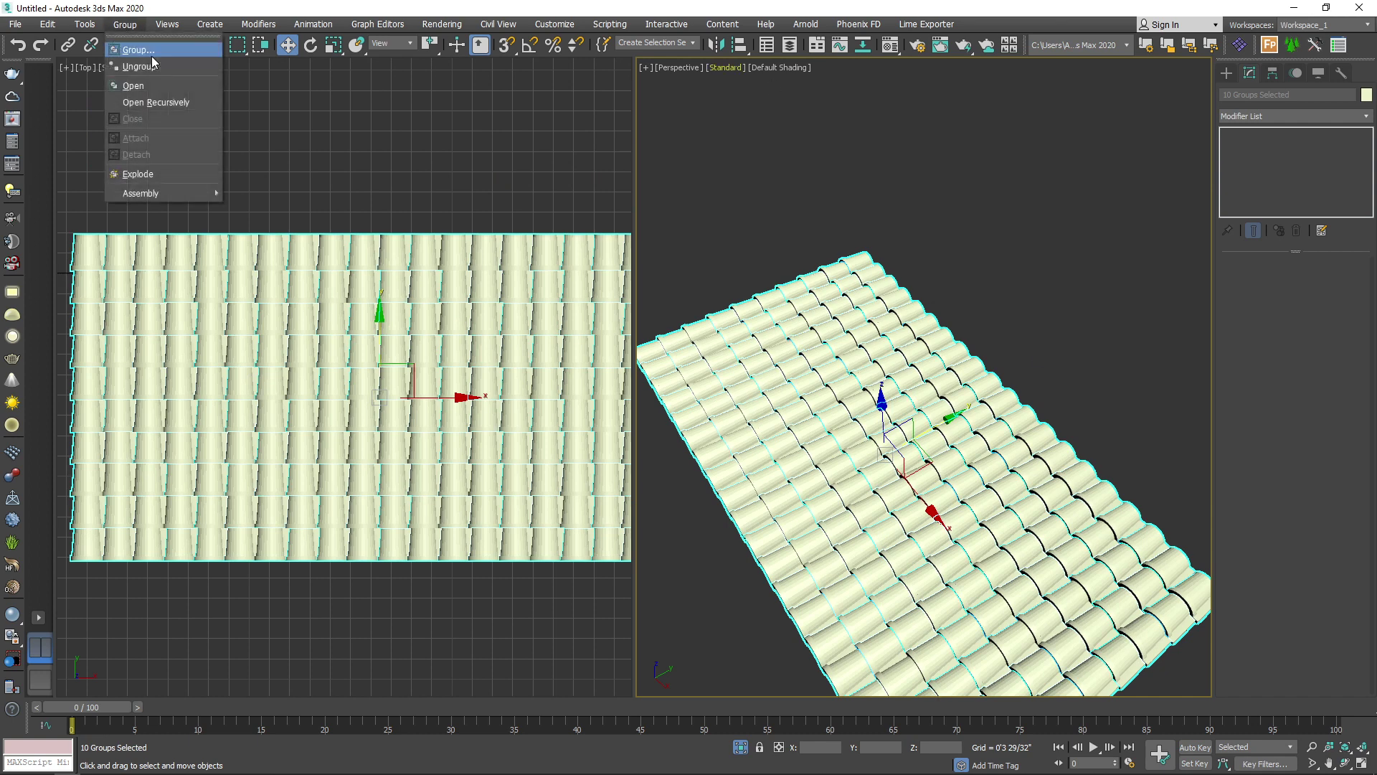
left_click(133, 47)
left_click(703, 420)
left_click(965, 299)
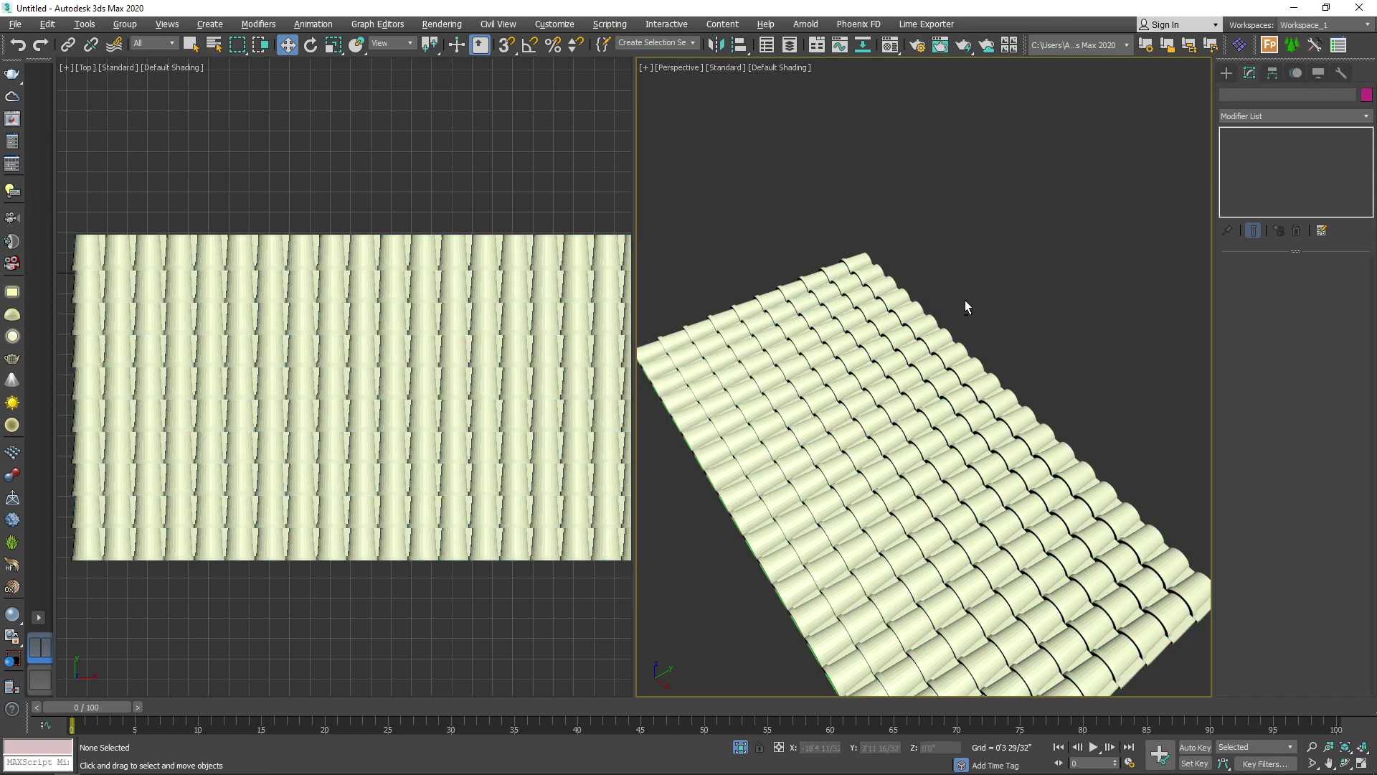
Step: Enlarge the perspective view to full size and add a Slice modifier to the grouped tile rows
key("alt+w")
scroll(609, 304, "down", 3)
middle_click_drag(609, 305, 604, 412, "alt")
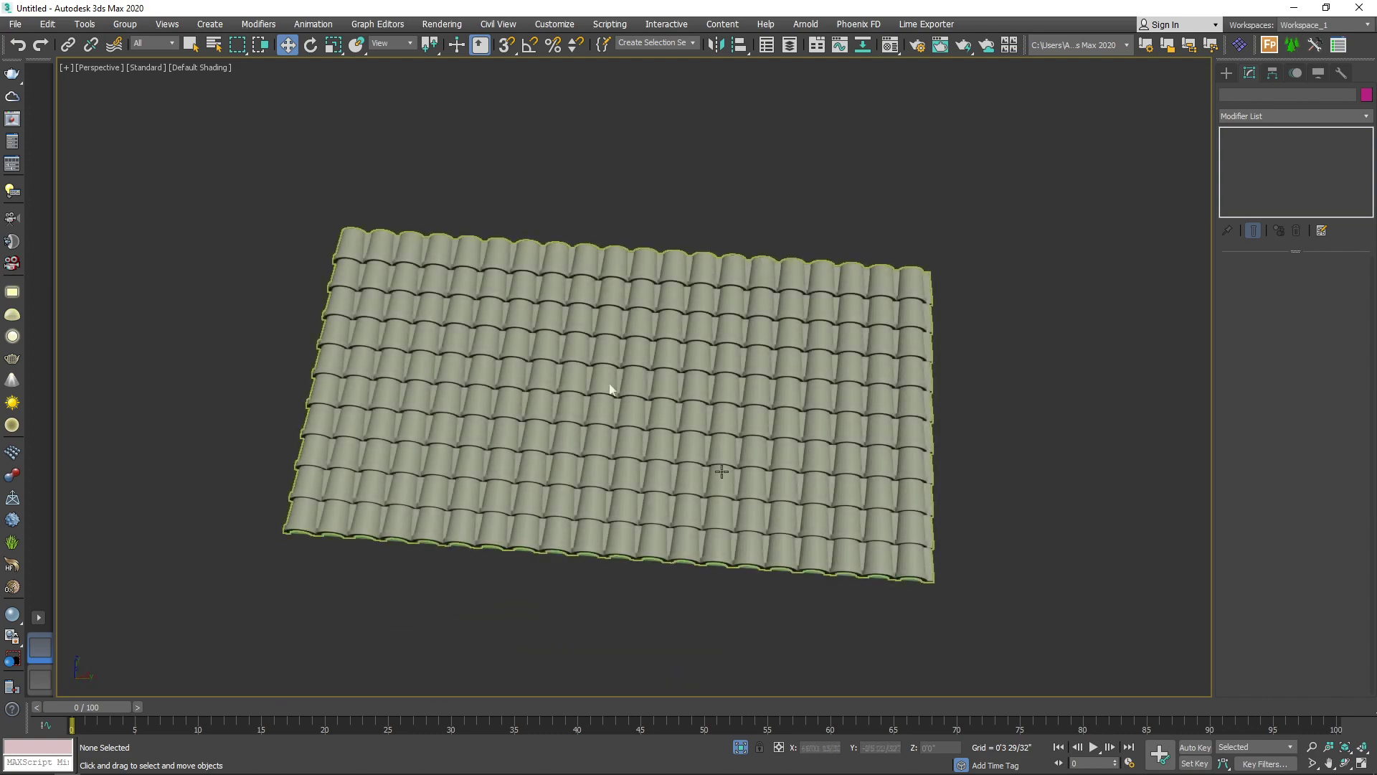
middle_click_drag(615, 388, 741, 439, "alt")
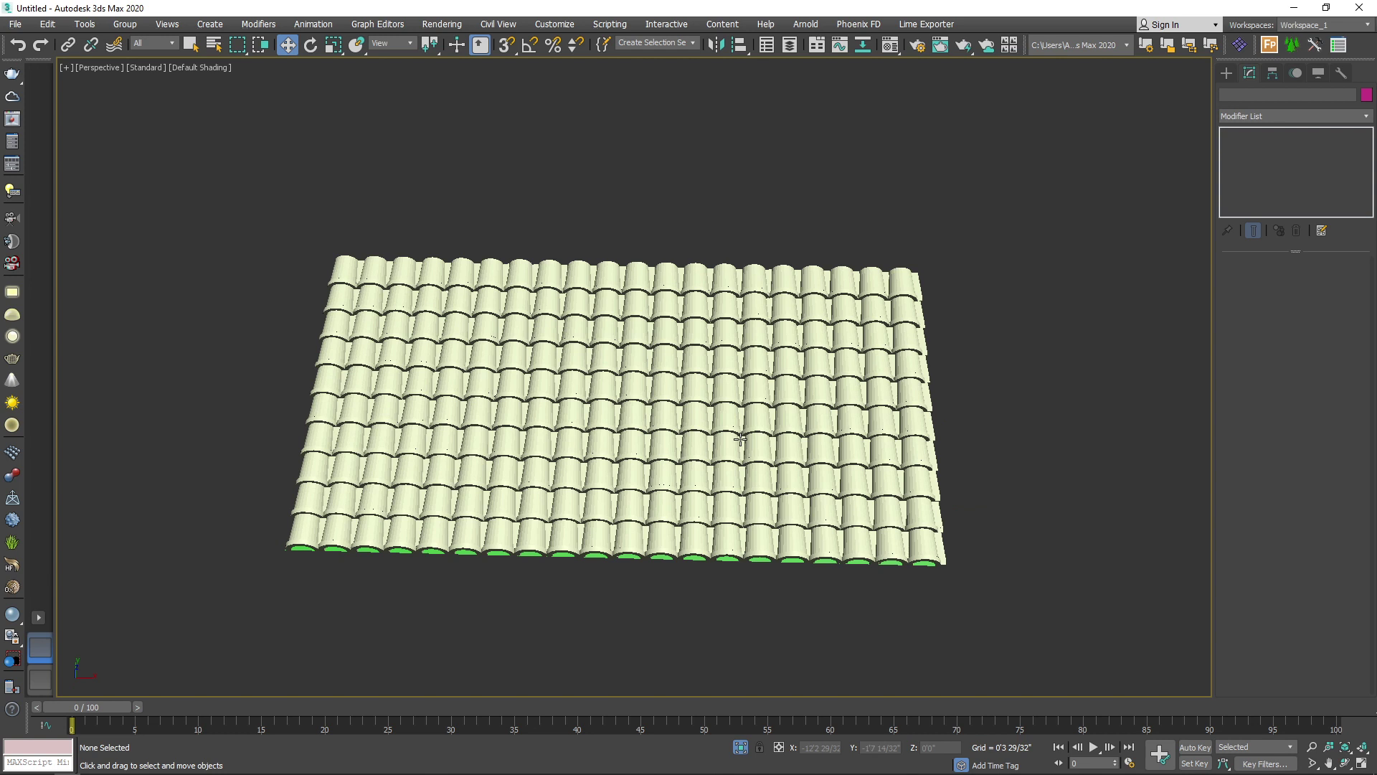
left_click(606, 355)
left_click(1262, 117)
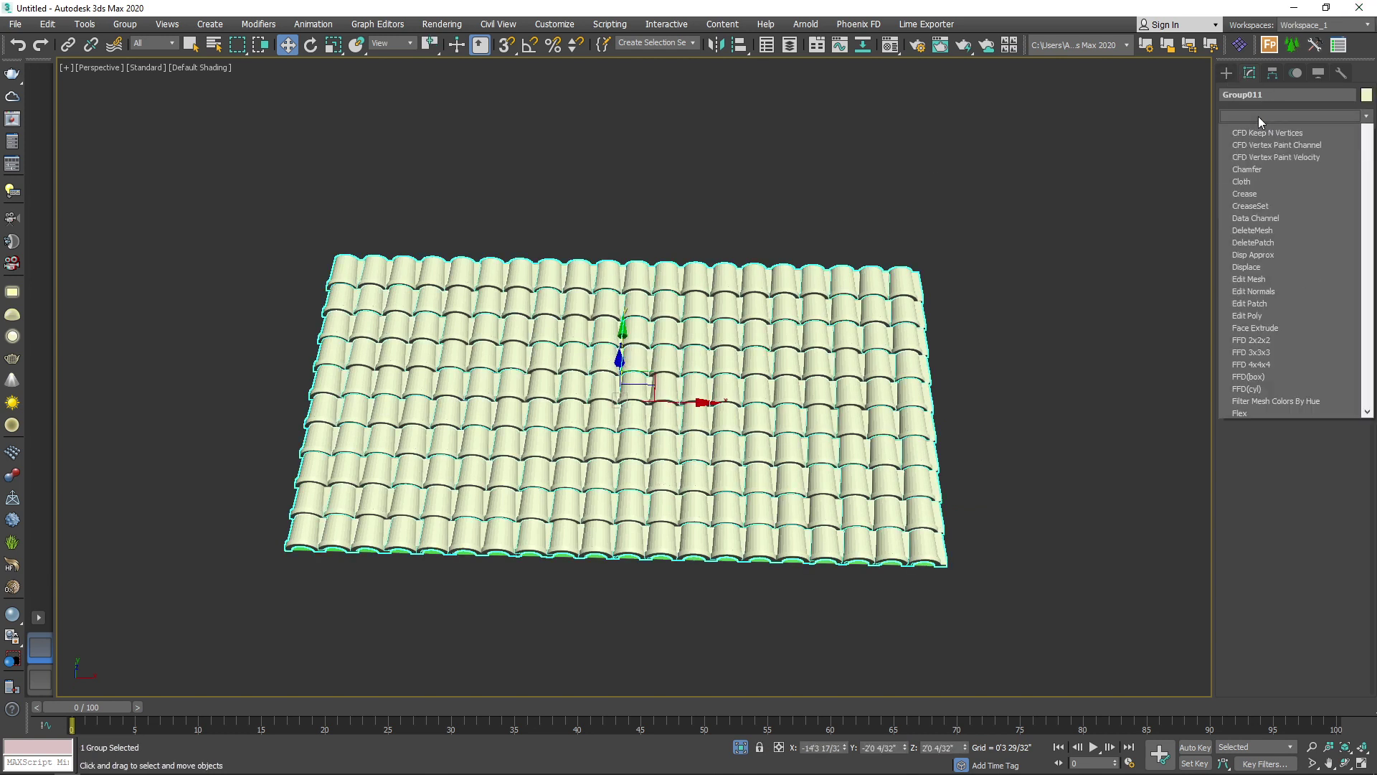
key("s")
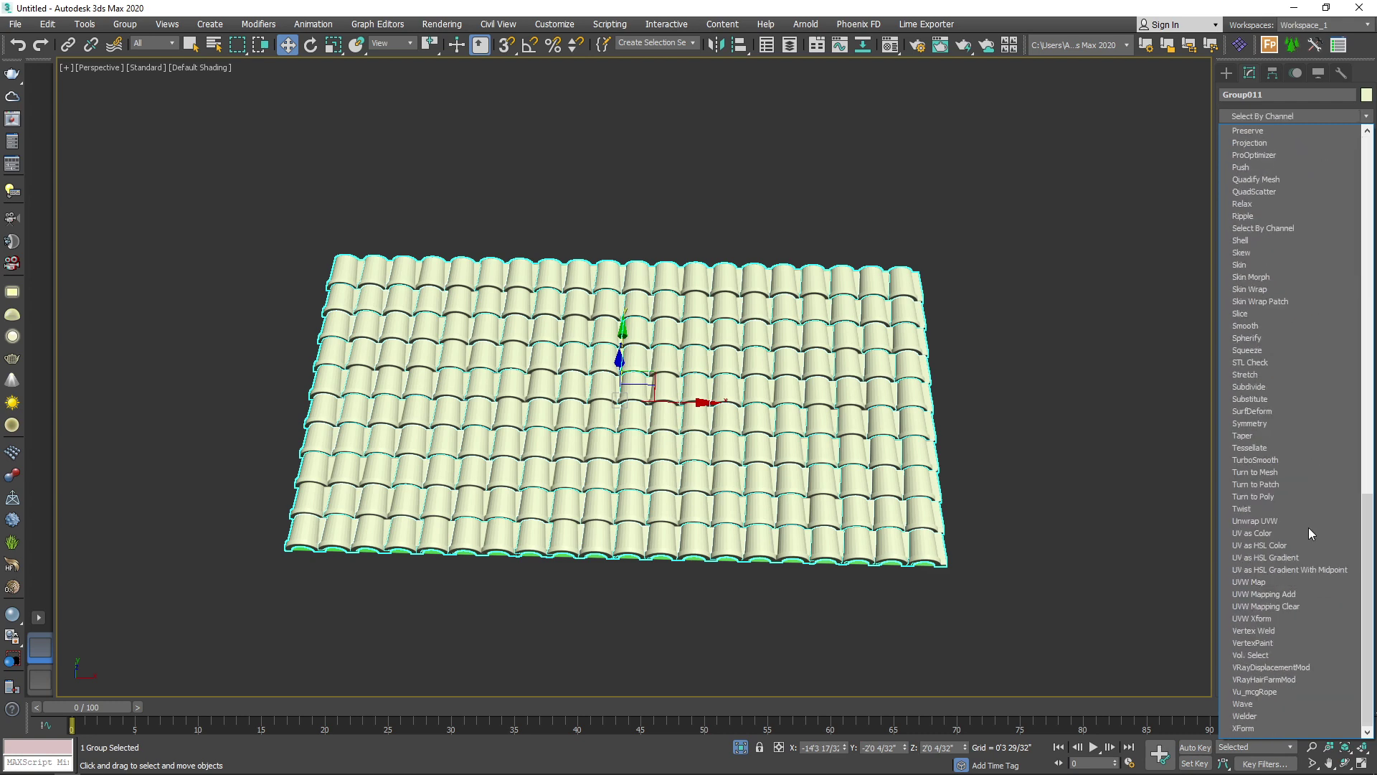
left_click(1248, 315)
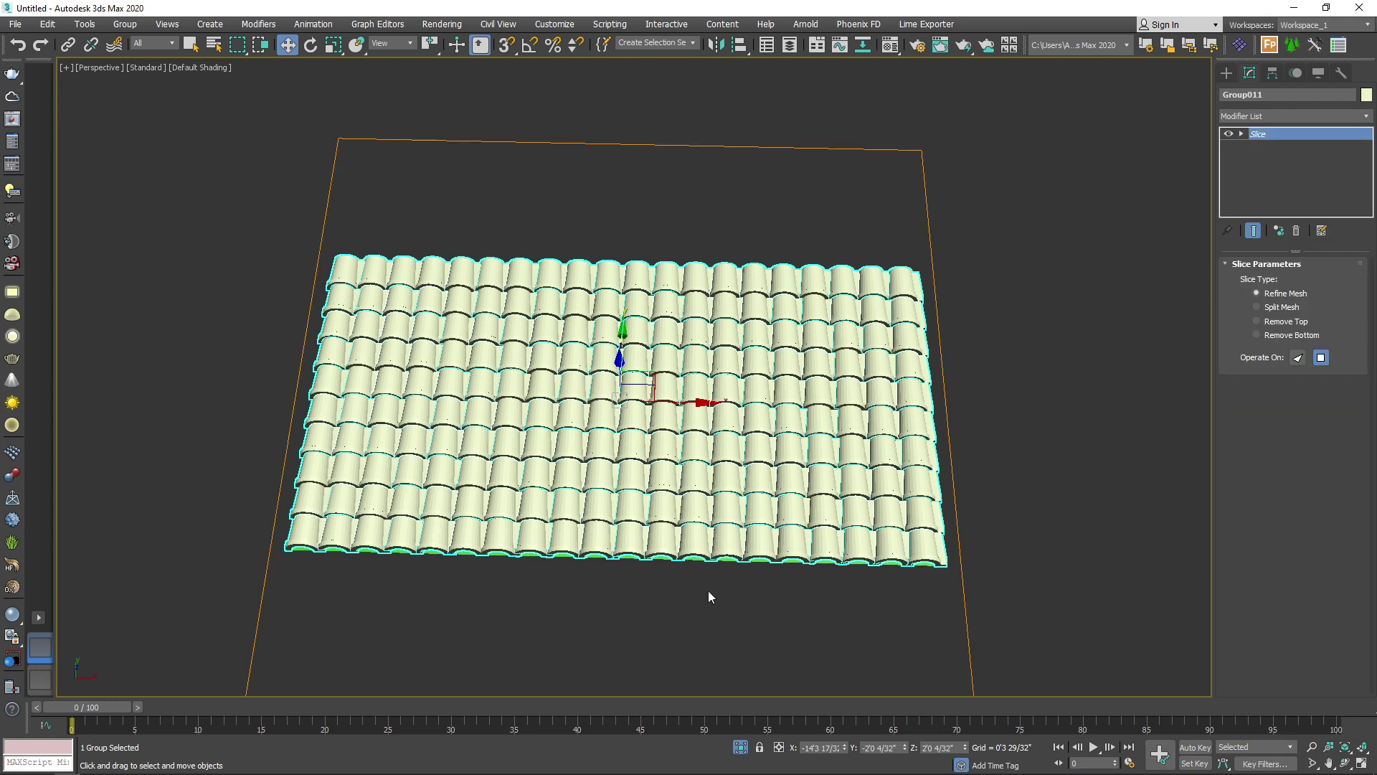
Step: Set the Slice modifier's slice type to Remove Bottom
middle_click_drag(662, 427, 672, 474, "alt")
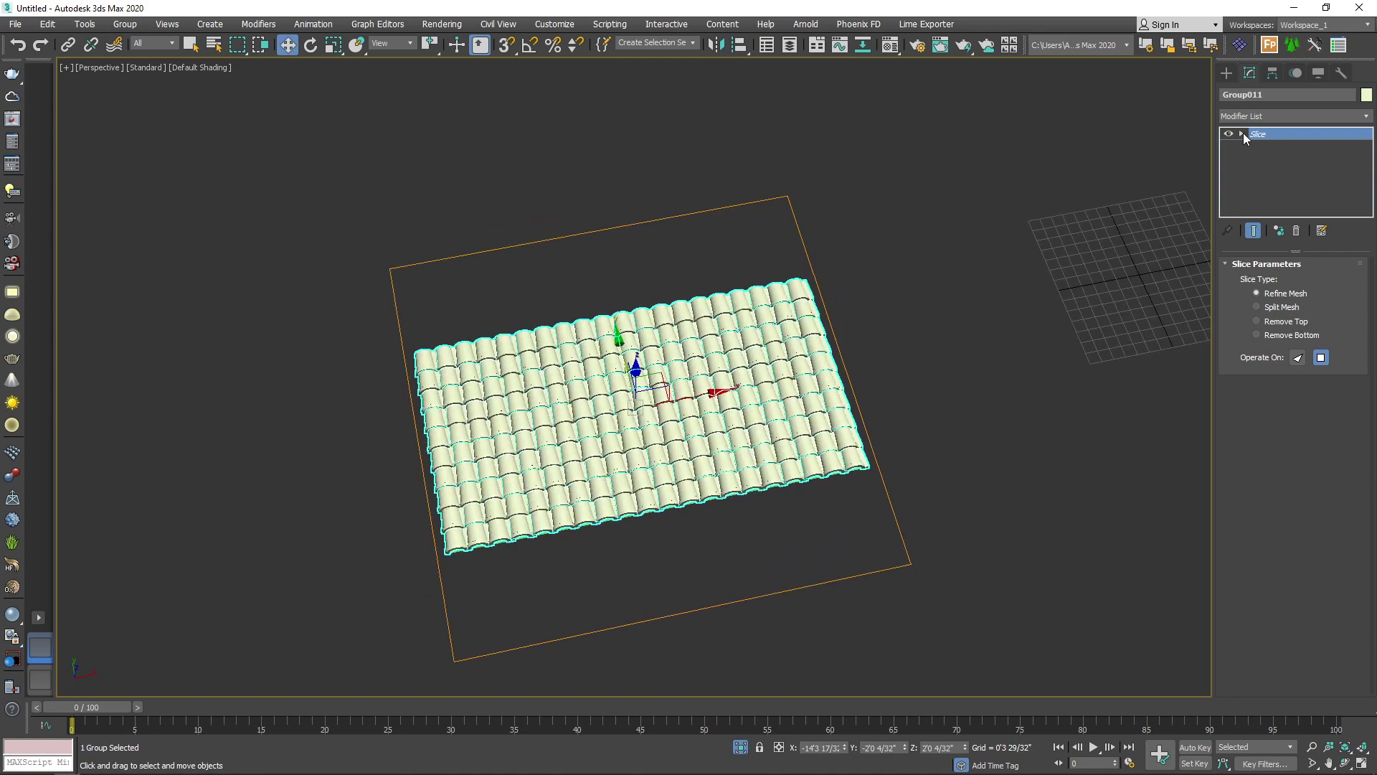
left_click(1290, 328)
middle_click_drag(599, 381, 600, 330, "alt")
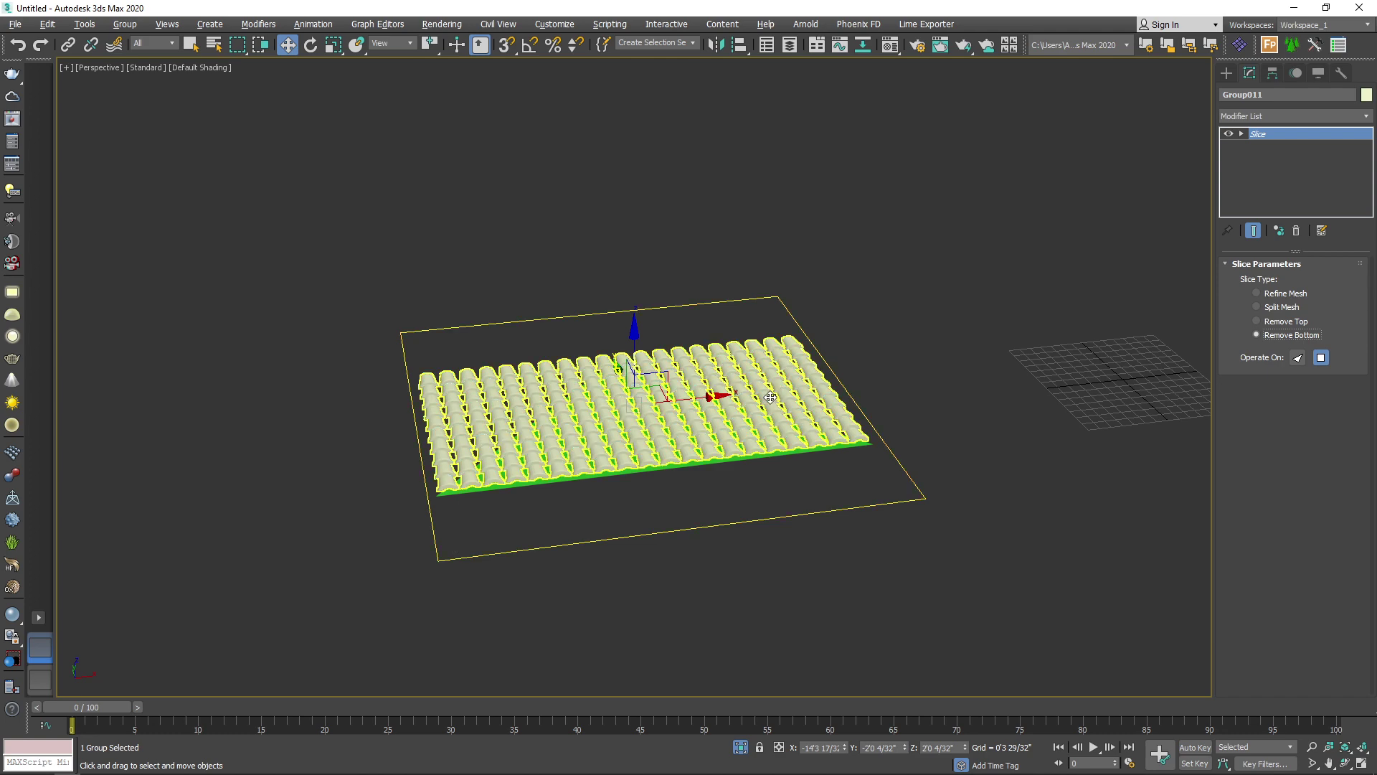
Step: Return to the two-viewport layout and rotate the slice plane upright across the tile rows in the top view, with angle snap on
key("alt+w")
right_click(475, 399)
scroll(428, 382, "down", 5)
scroll(403, 368, "up", 2)
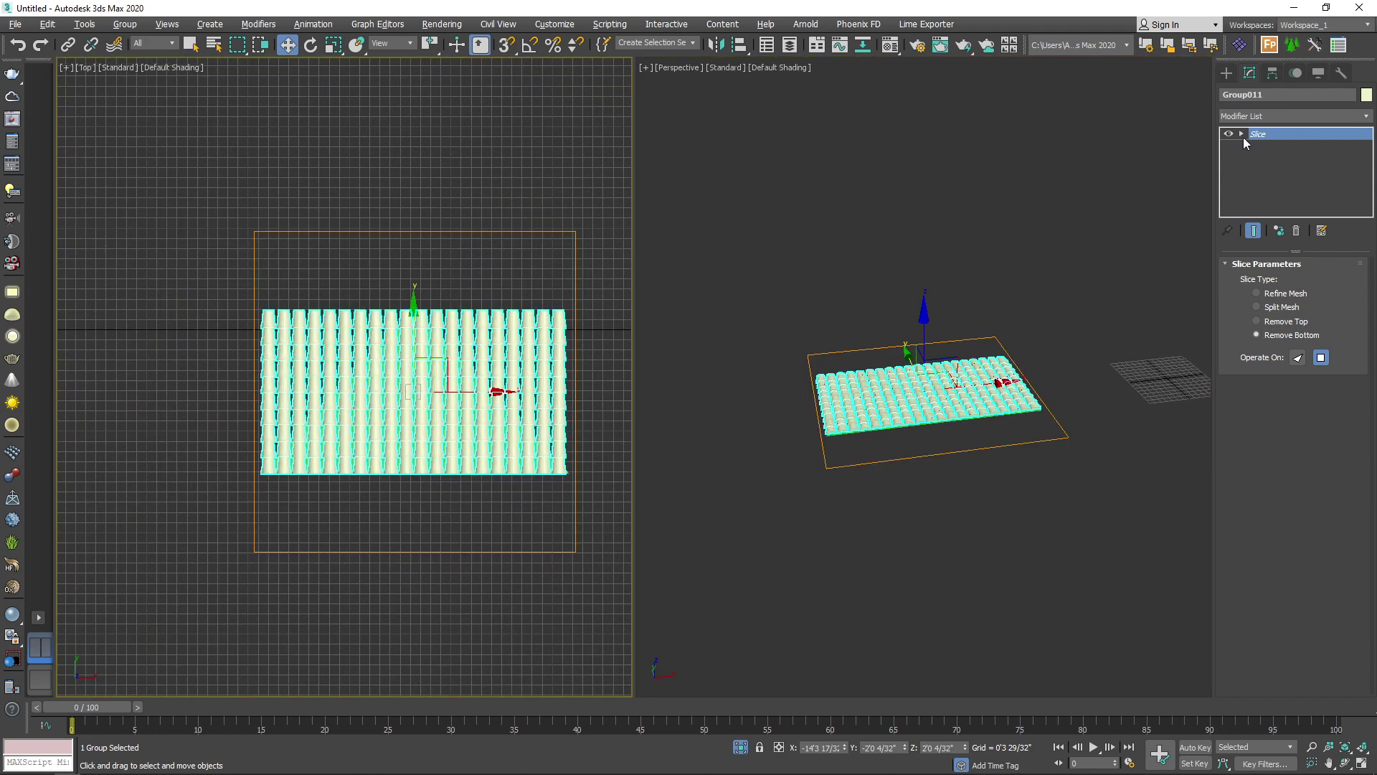
left_click(1241, 133)
left_click(1276, 146)
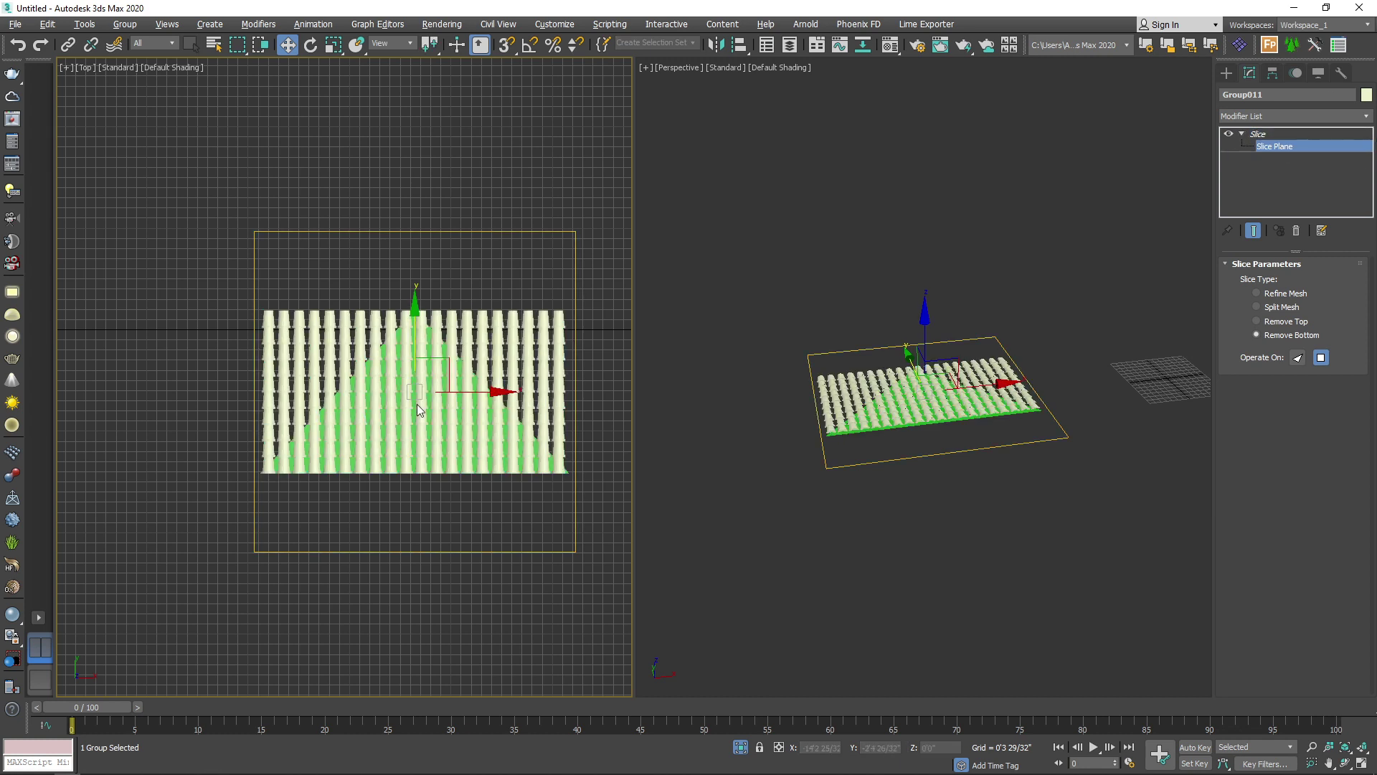
key("e")
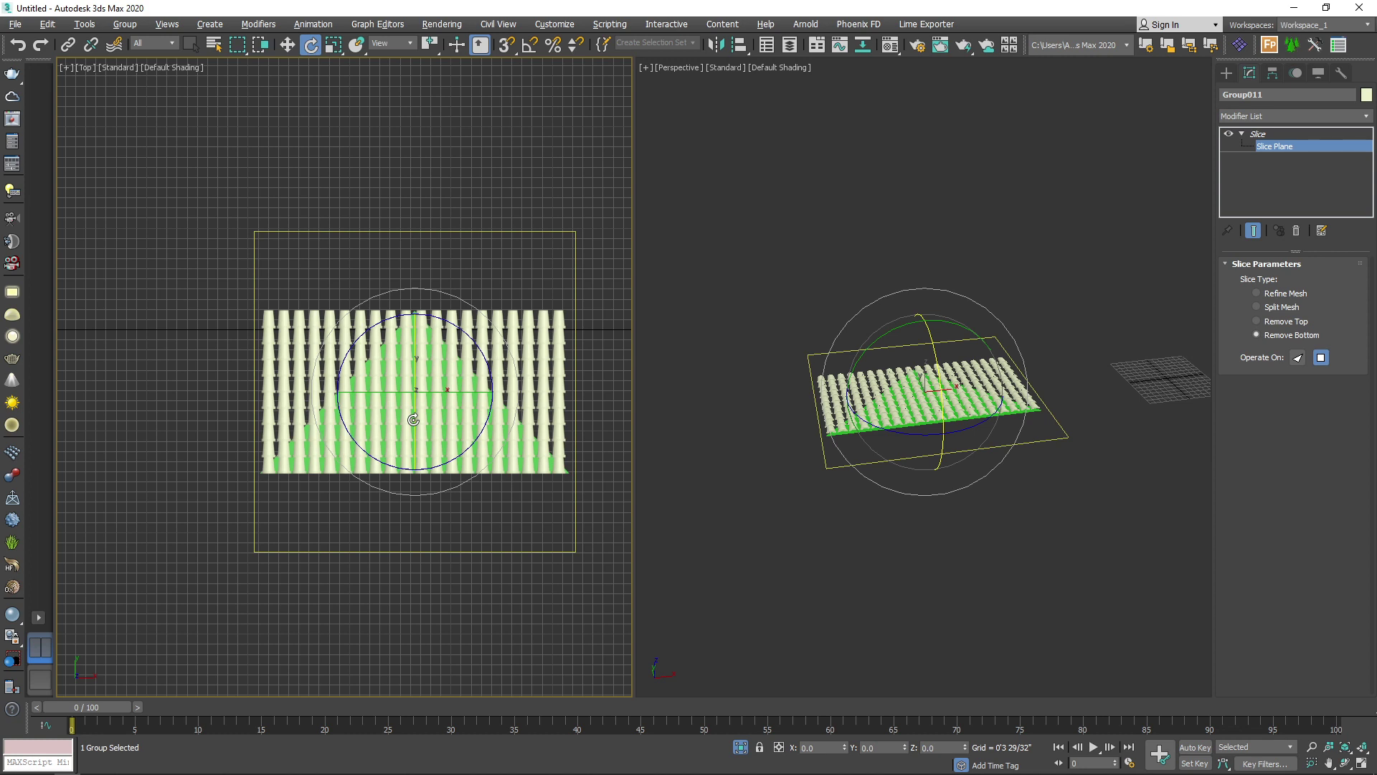
key("a")
left_click_drag(413, 419, 417, 356)
middle_click_drag(932, 365, 746, 463, "alt")
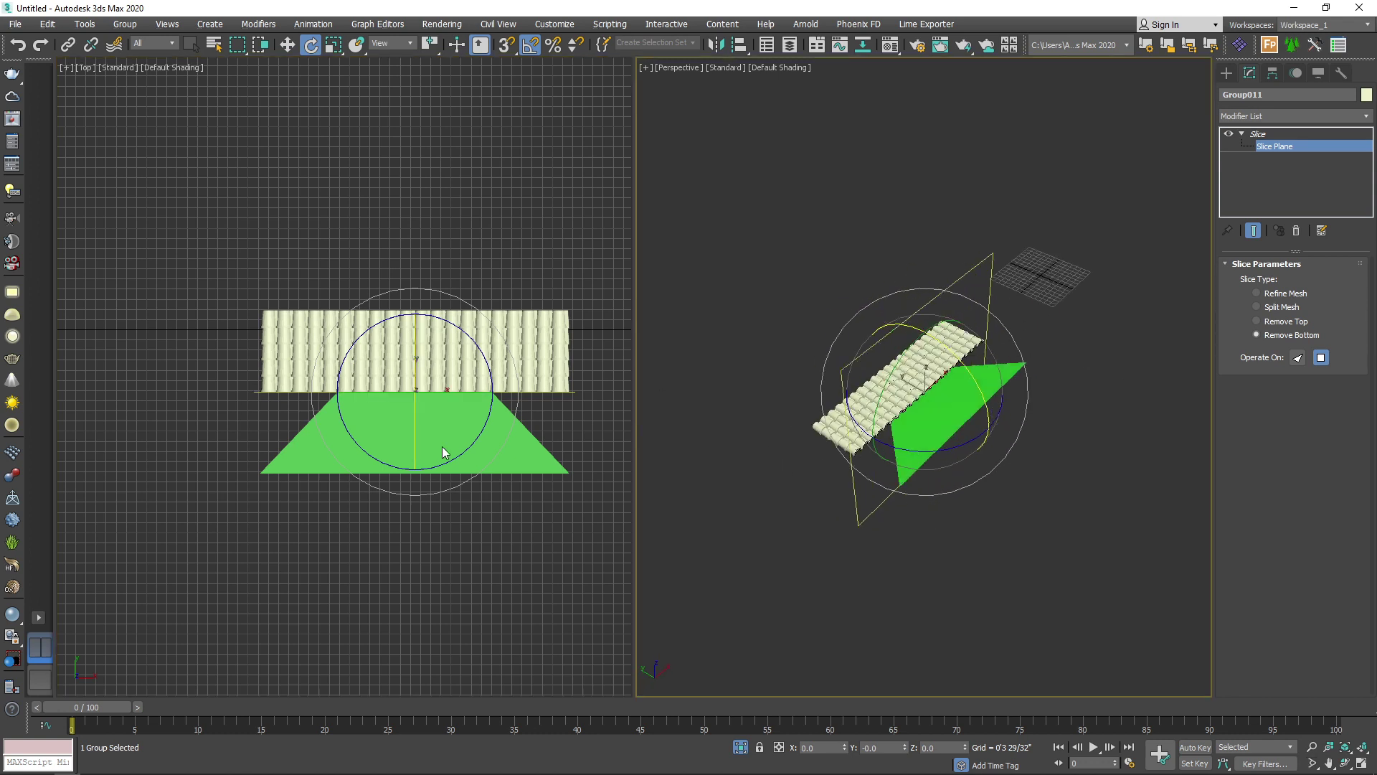
Step: Rotate the slice plane in the top view to follow the green triangle's right slope and move it beside that edge, with the view enlarged
right_click(463, 337)
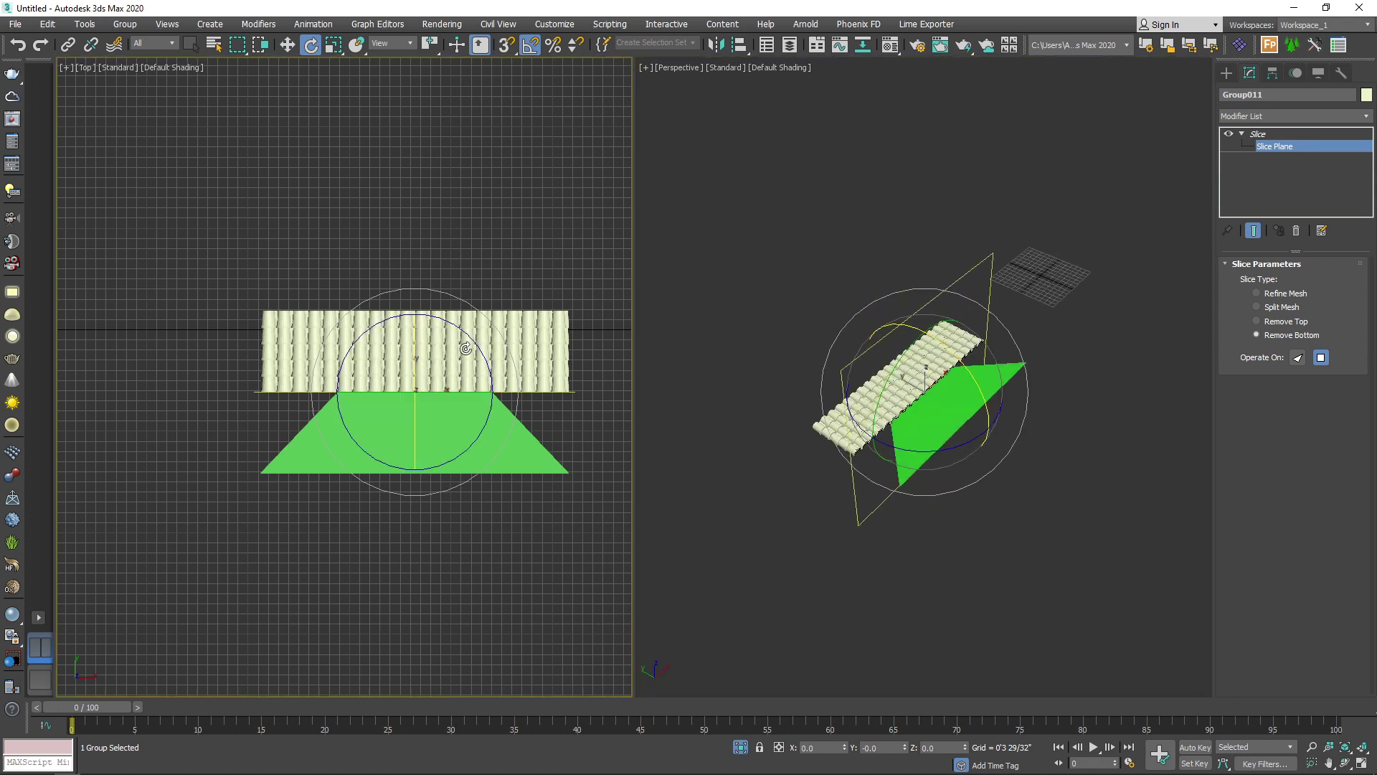
scroll(432, 342, "up", 2)
left_click_drag(430, 343, 557, 402)
key("w")
key("alt+w")
middle_click_drag(901, 363, 655, 271)
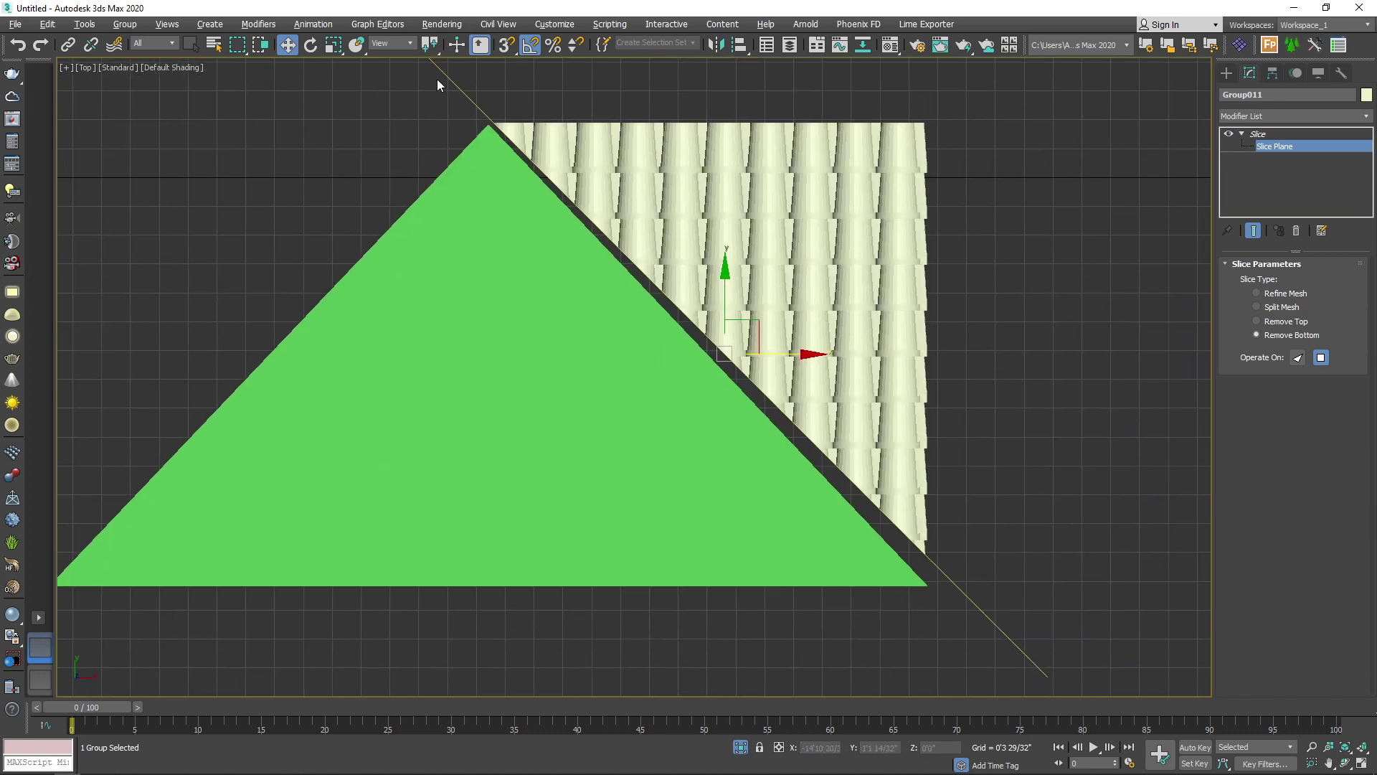
Step: Align the slice plane precisely with the triangle's right edge, with angle snap off, and set the slice type to Remove Top
key("e")
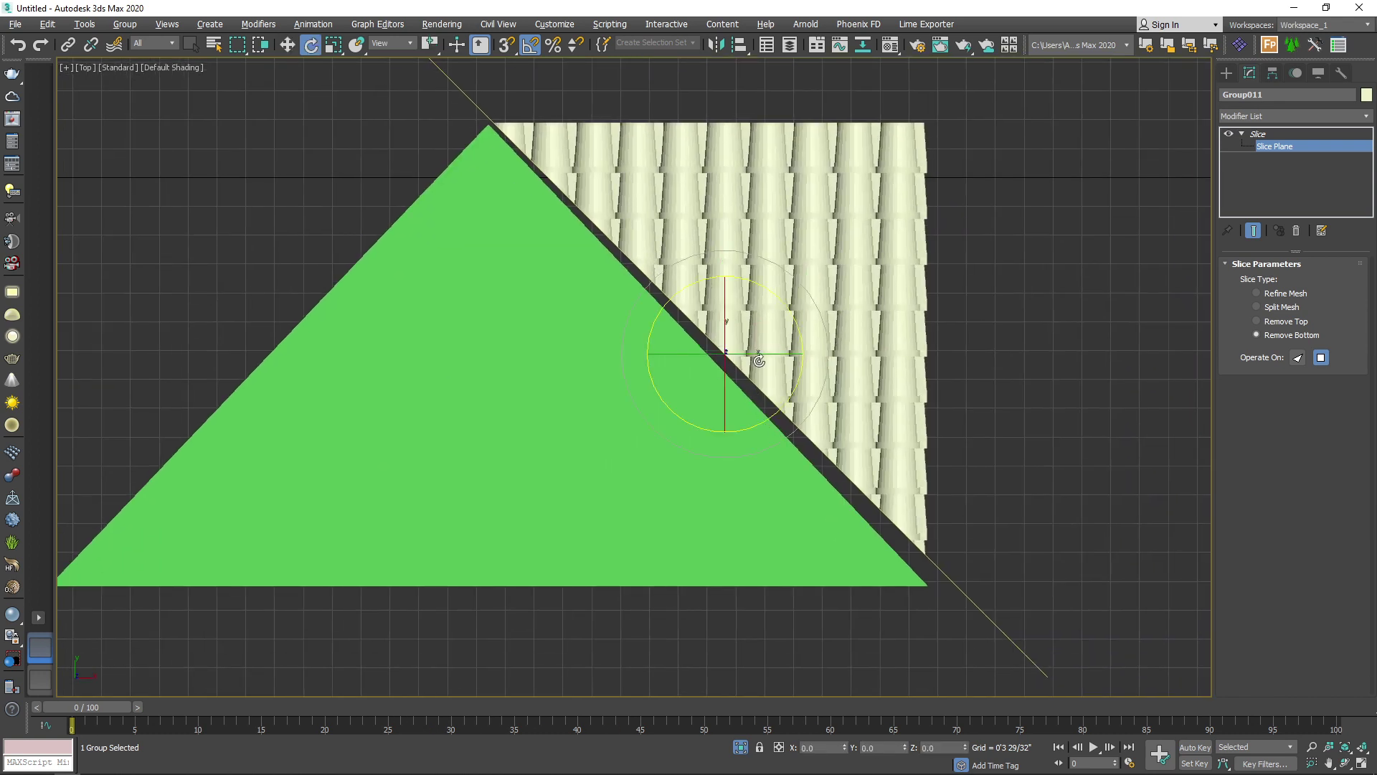
key("a")
left_click_drag(777, 296, 779, 297)
key("w")
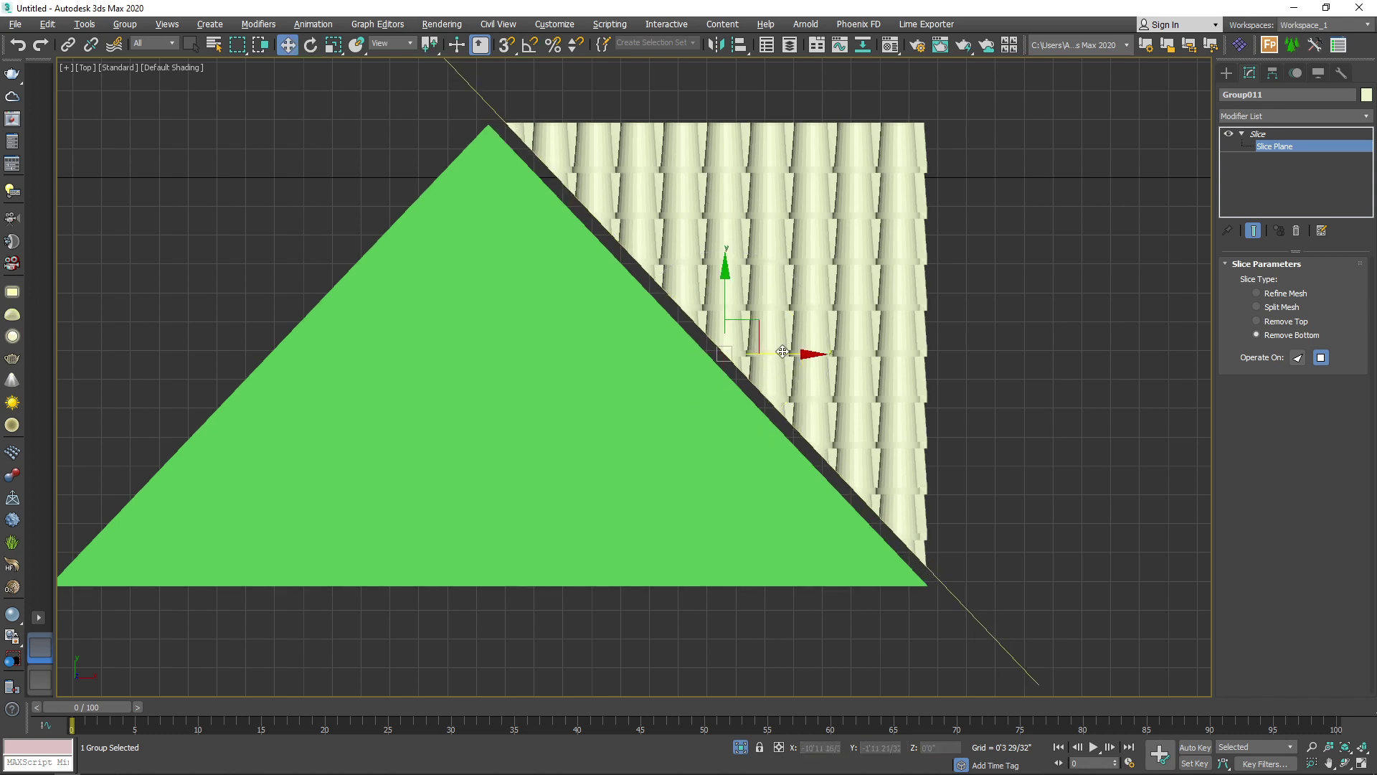
left_click_drag(782, 351, 764, 353)
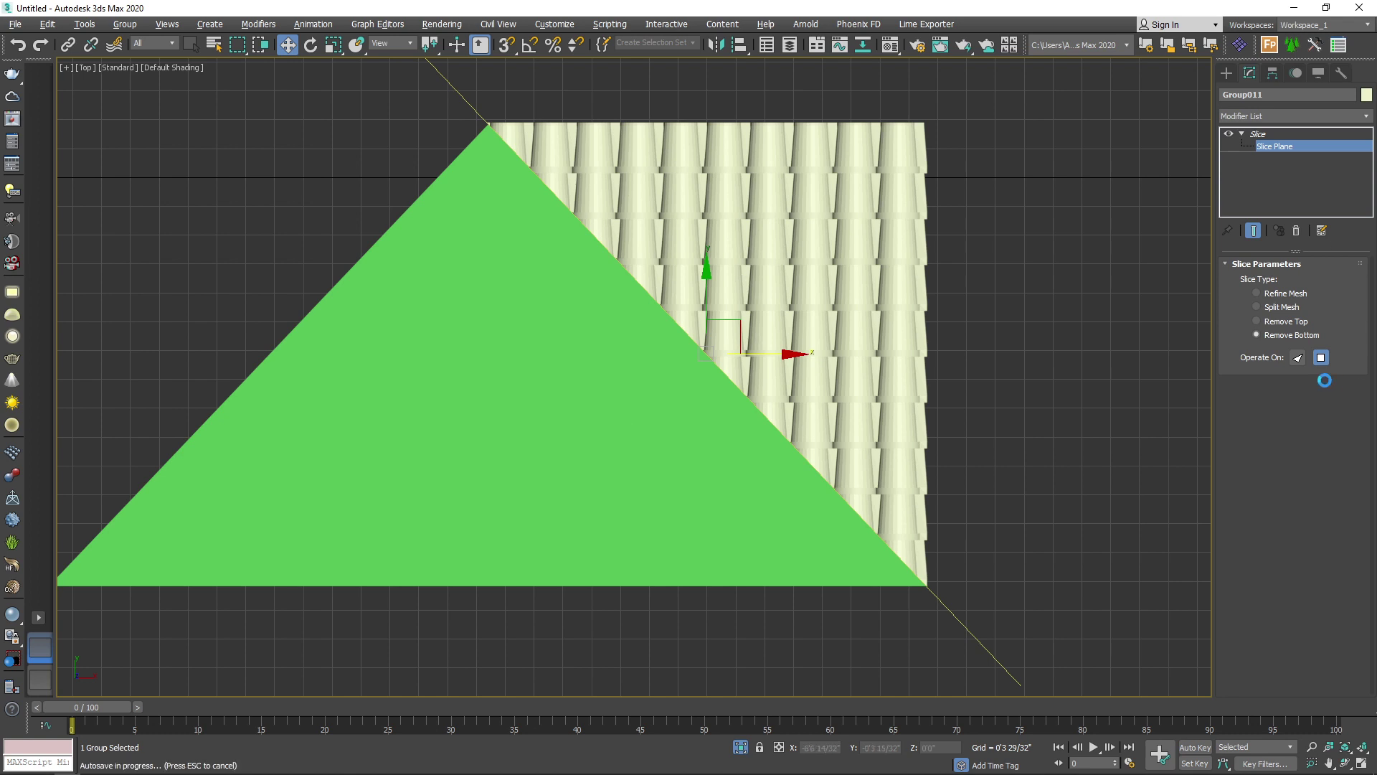
left_click(1279, 323)
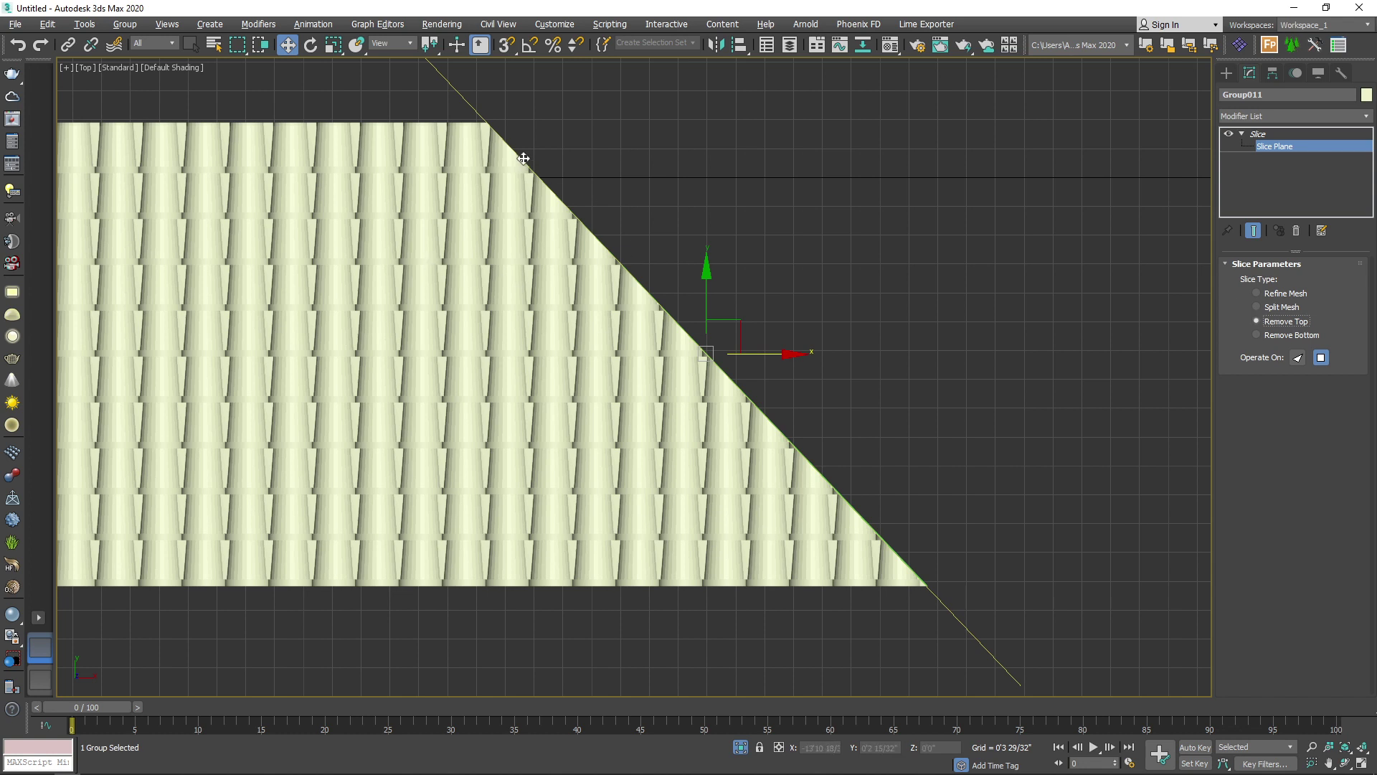
scroll(472, 320, "down", 2)
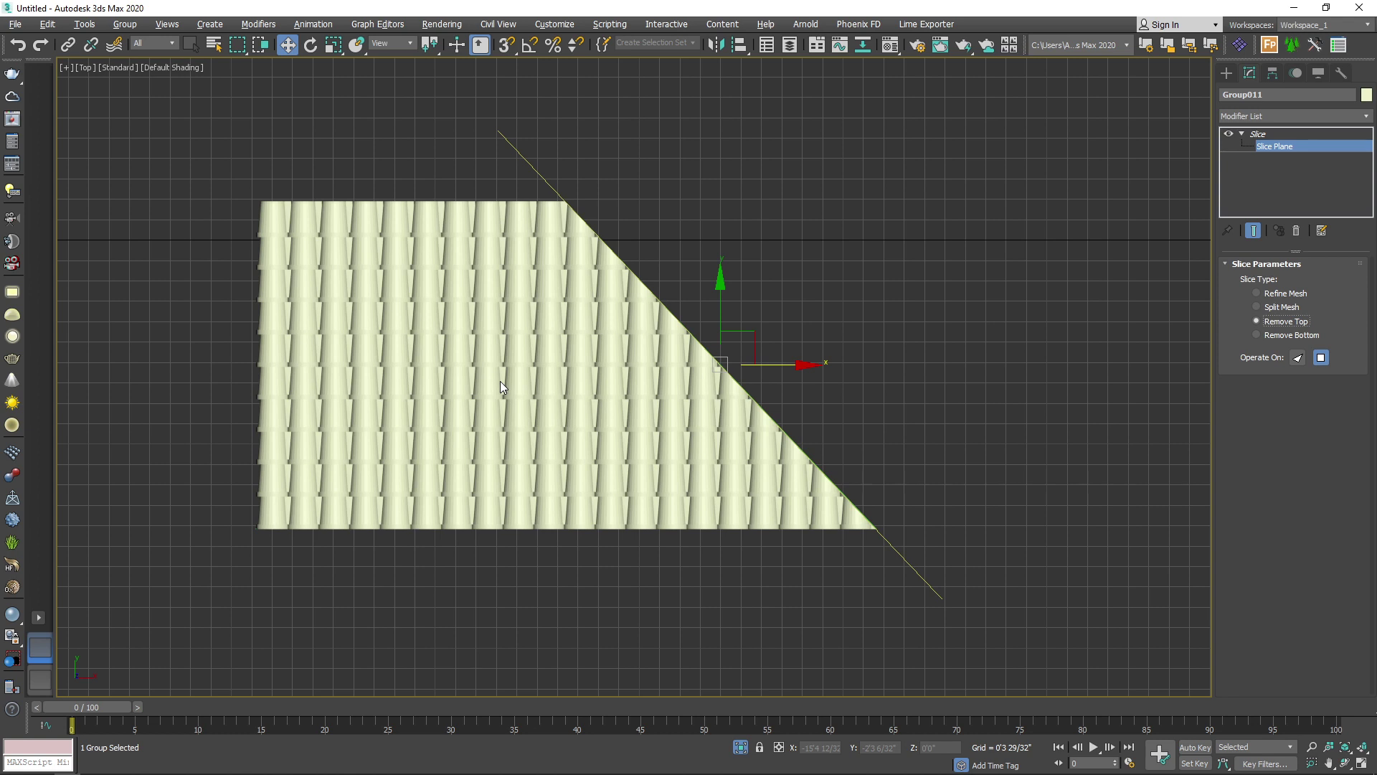
Step: Copy the tile group's Slice modifier and paste the copy onto the same modifier stack
right_click(1259, 135)
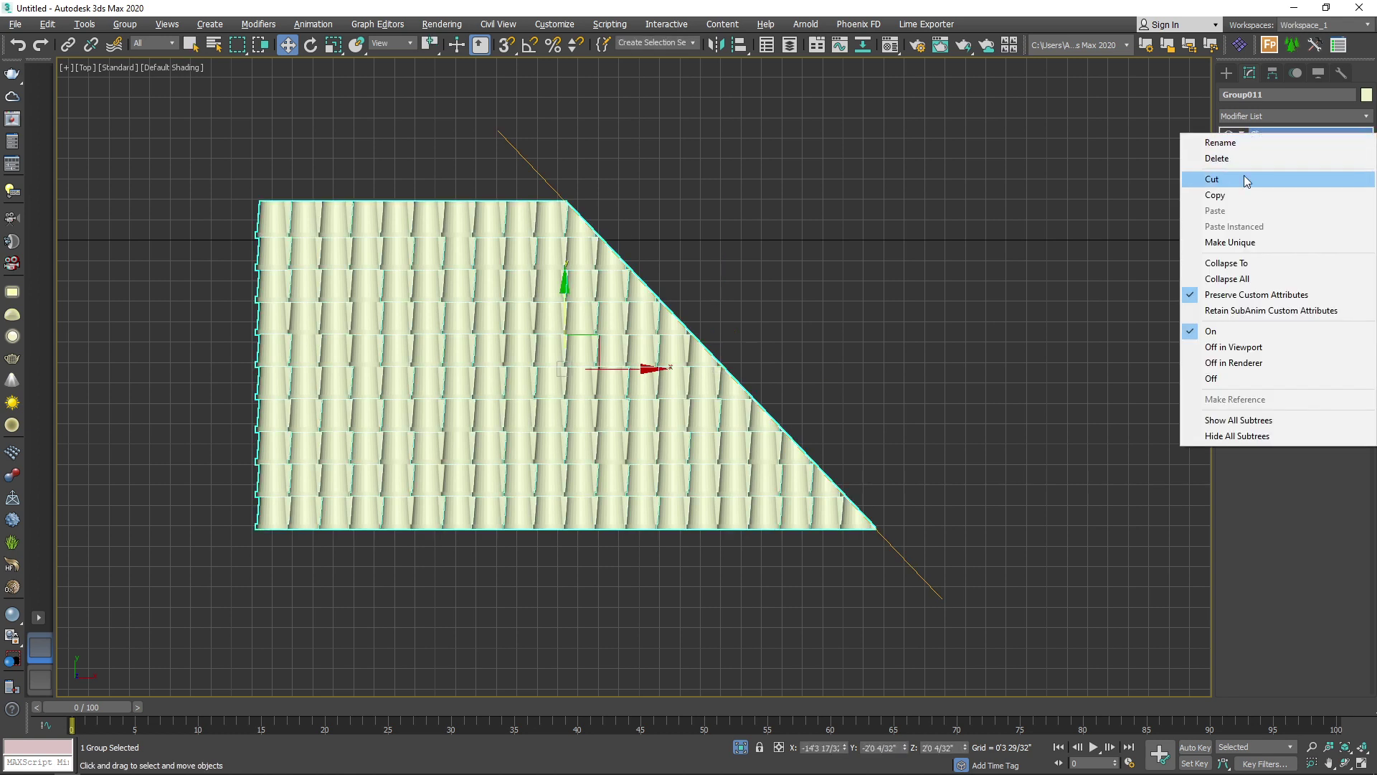
left_click(1219, 203)
right_click(1260, 135)
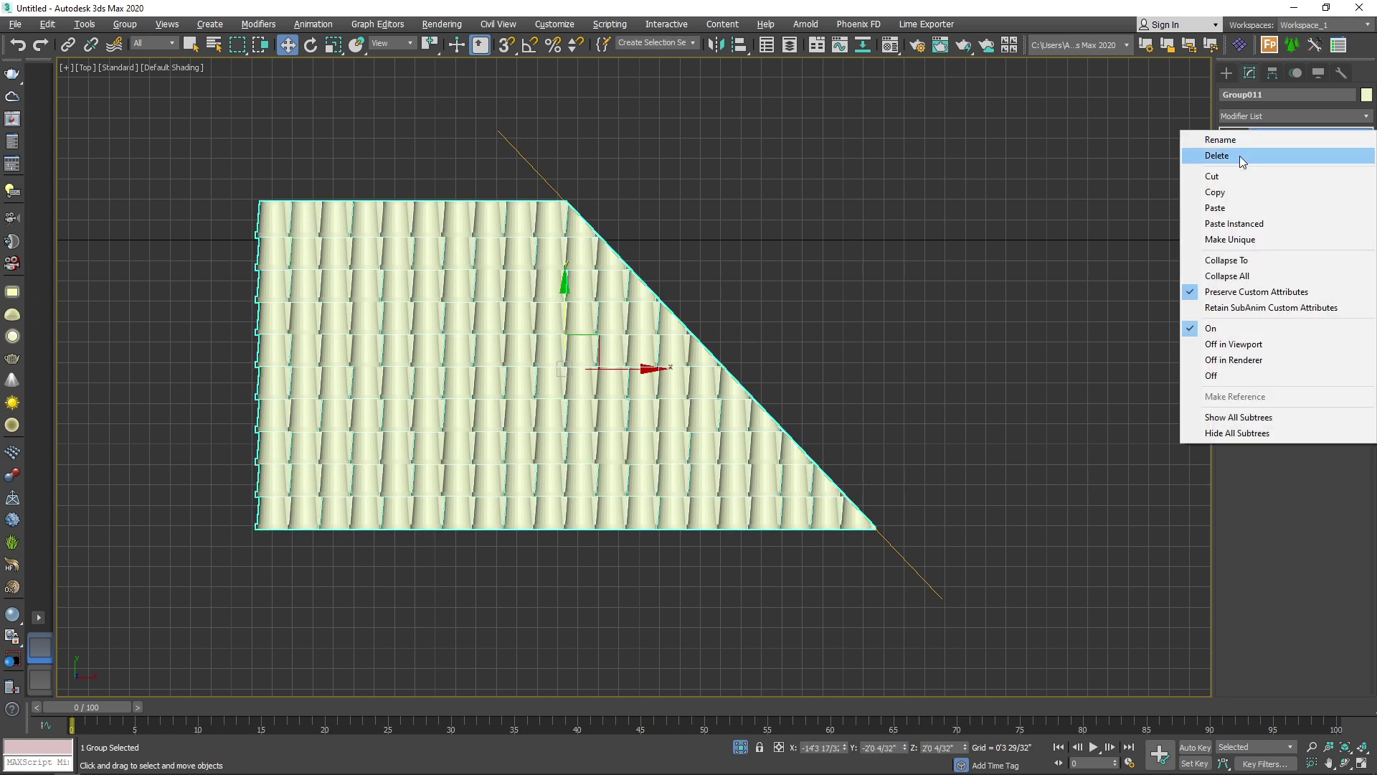
left_click(1225, 209)
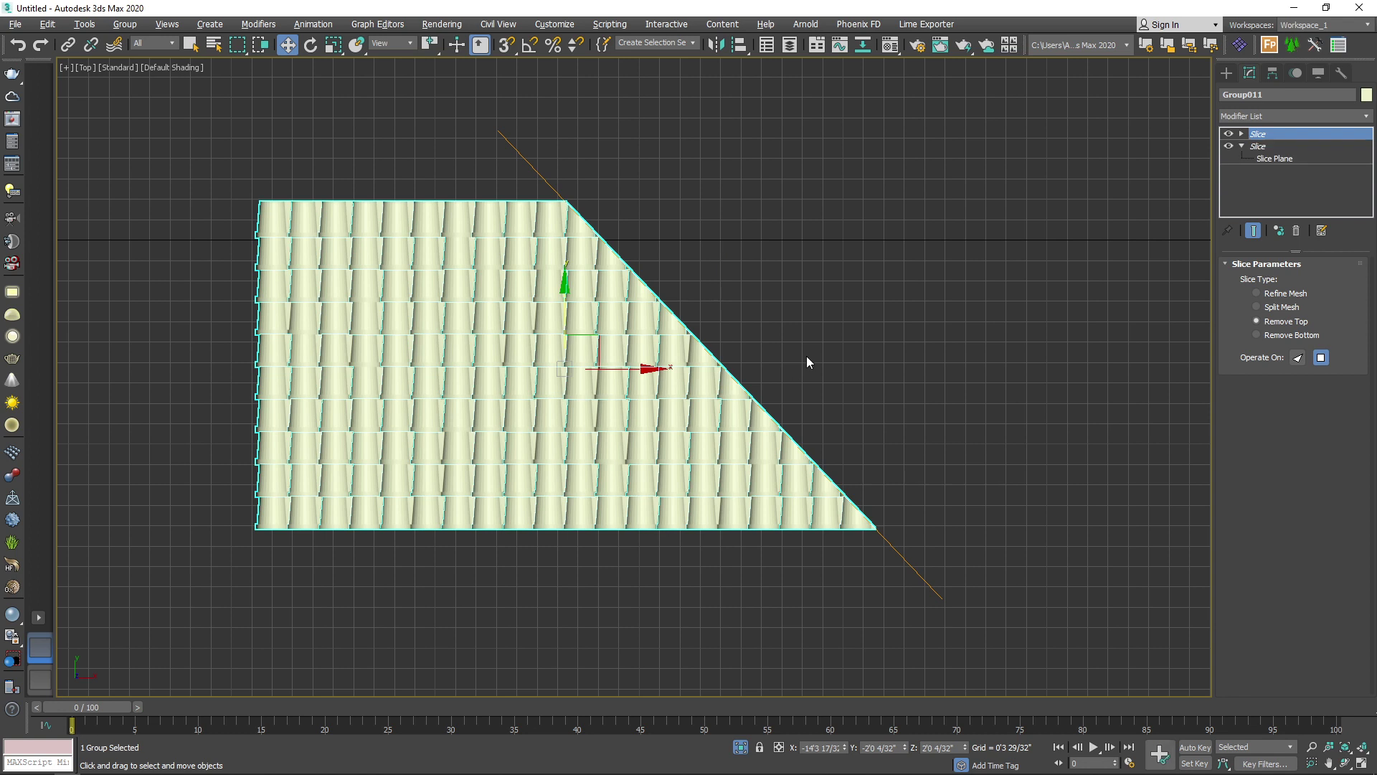
Step: Move the copied Slice modifier's plane left across the tiles and set its slice type to Remove Bottom
left_click(1240, 135)
left_click(1274, 146)
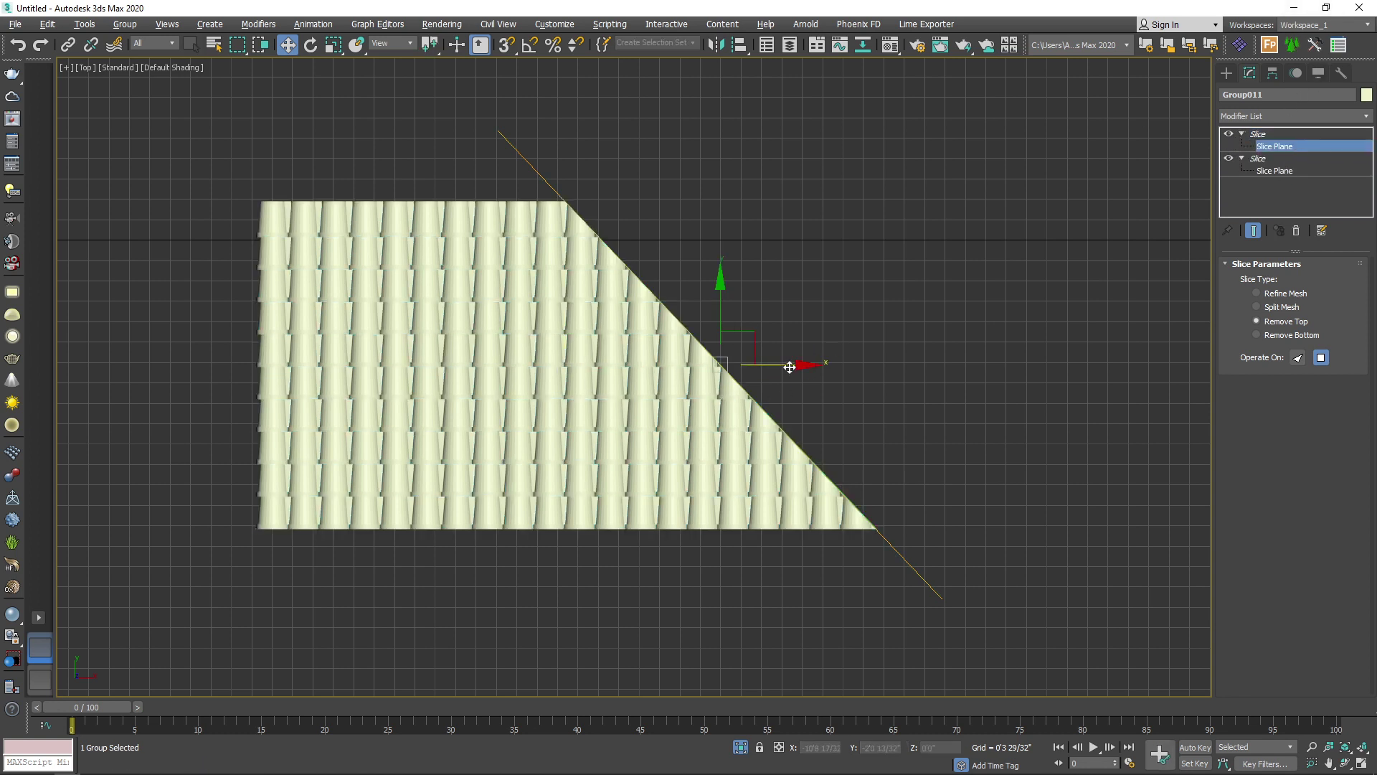
left_click_drag(789, 367, 621, 366)
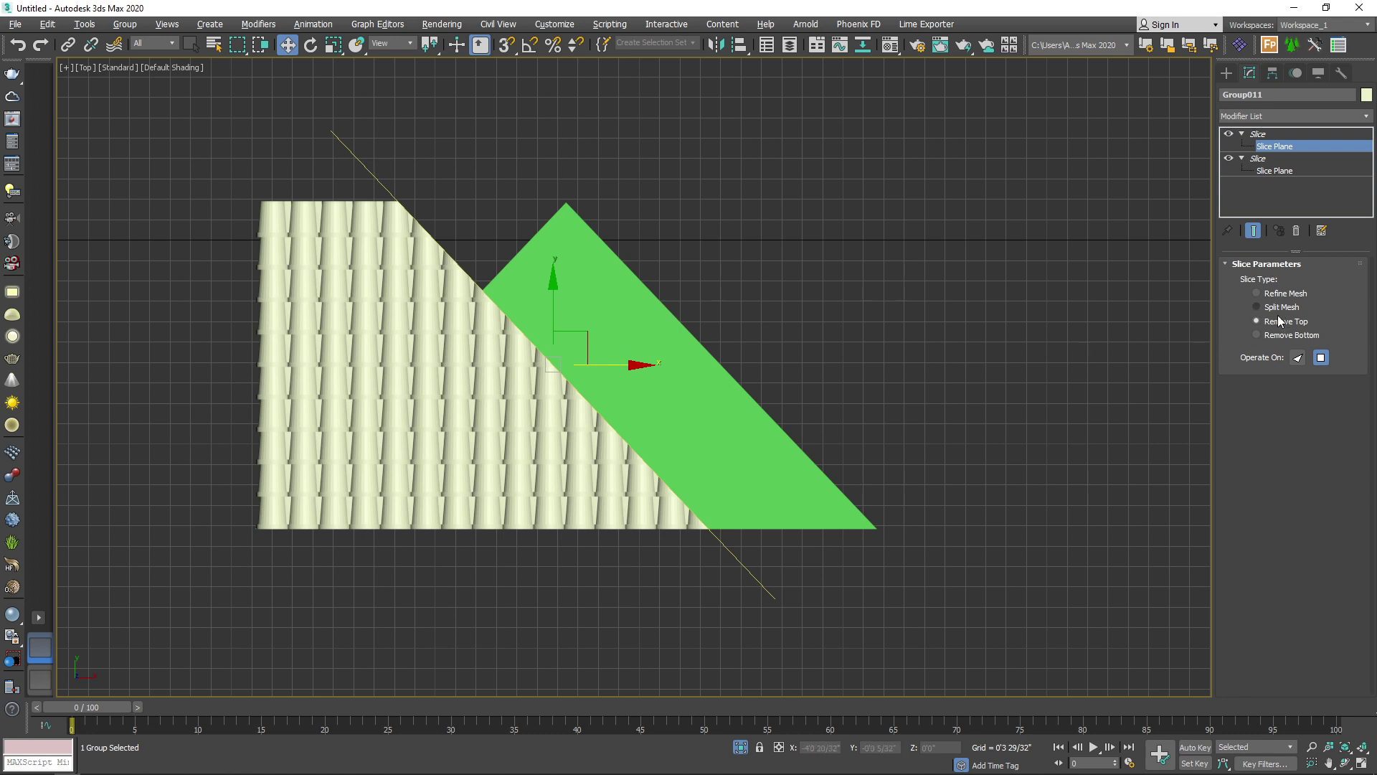
left_click(1287, 343)
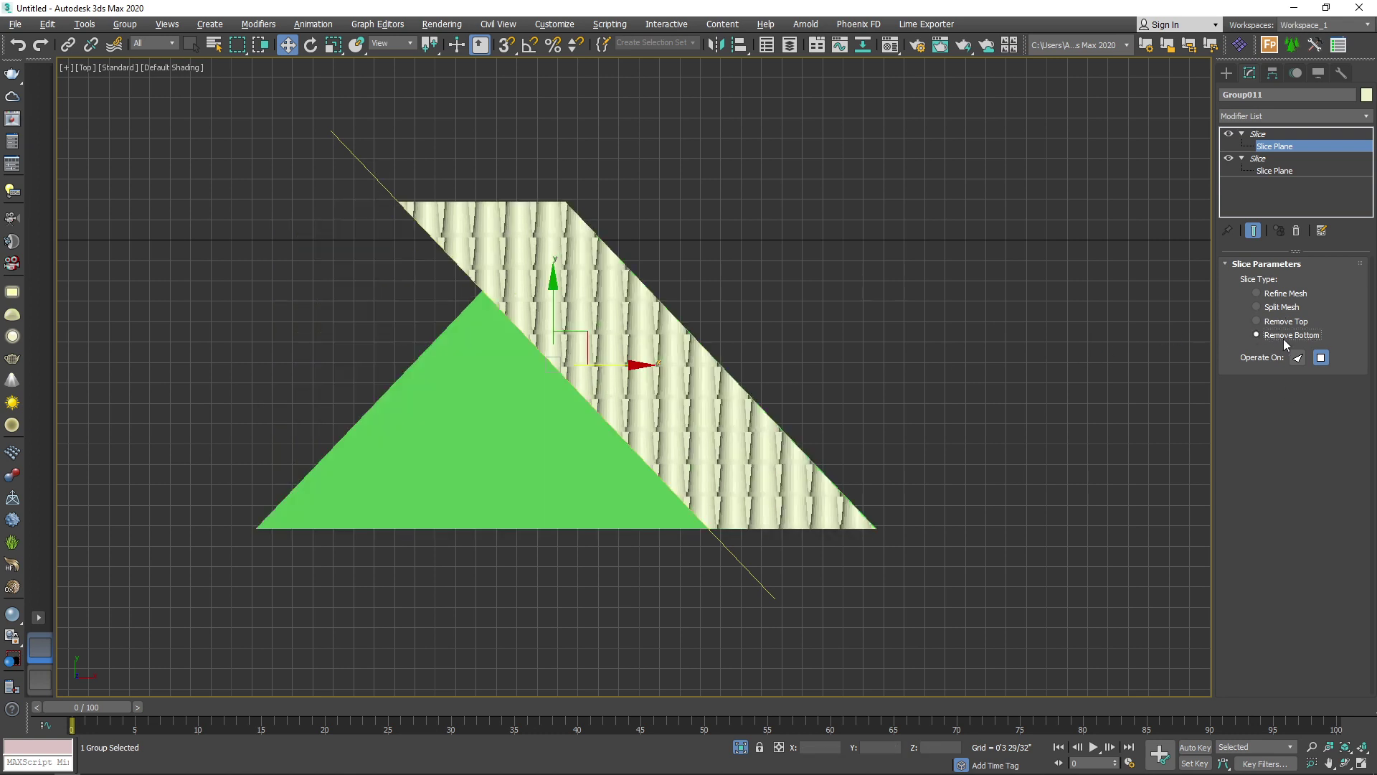
Step: Move the second slice plane farther left and rotate it to follow the triangle's left slope
left_click_drag(532, 373, 376, 373)
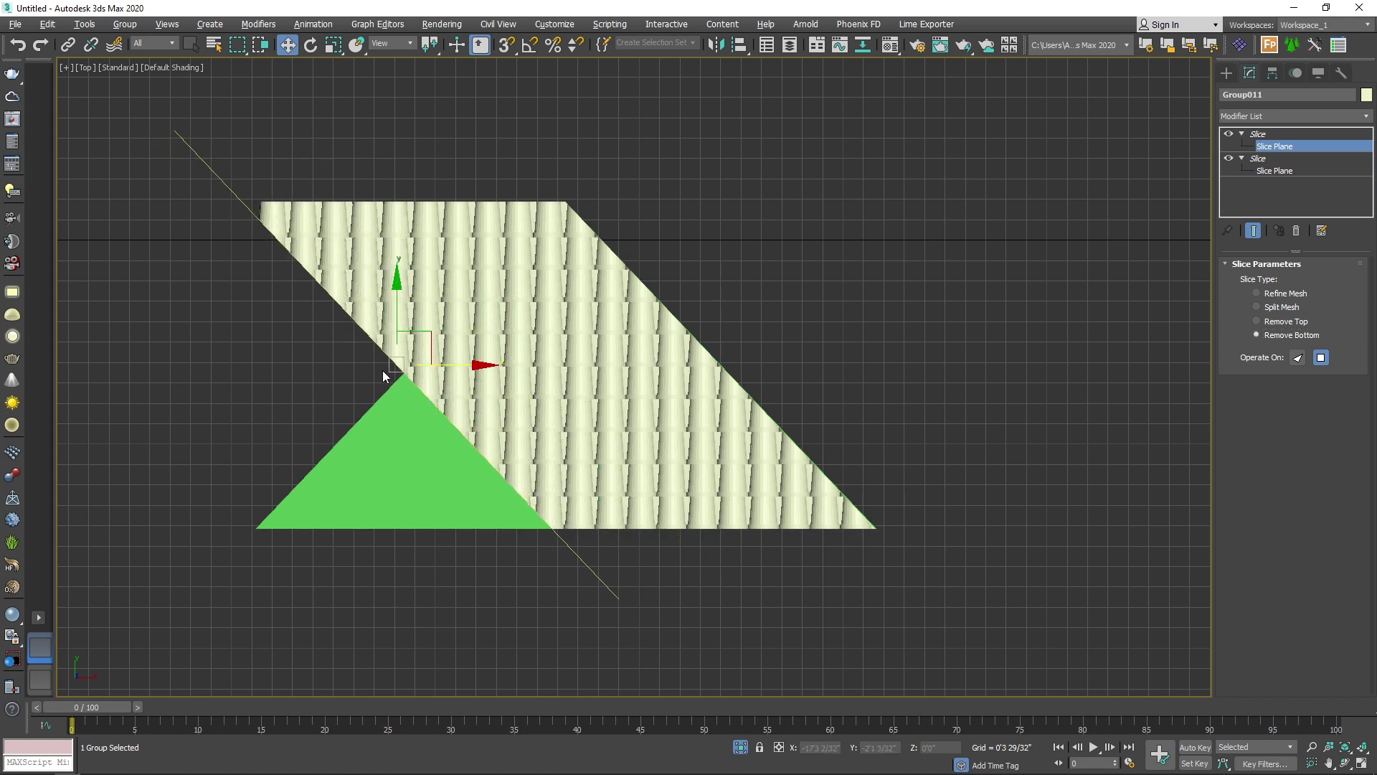
key("e")
left_click_drag(445, 424, 519, 448)
key("w")
left_click_drag(441, 338, 465, 324)
Step: Fine-tune the second slice plane onto the triangle's left edge, leave slice plane editing and clear the selection
key("e")
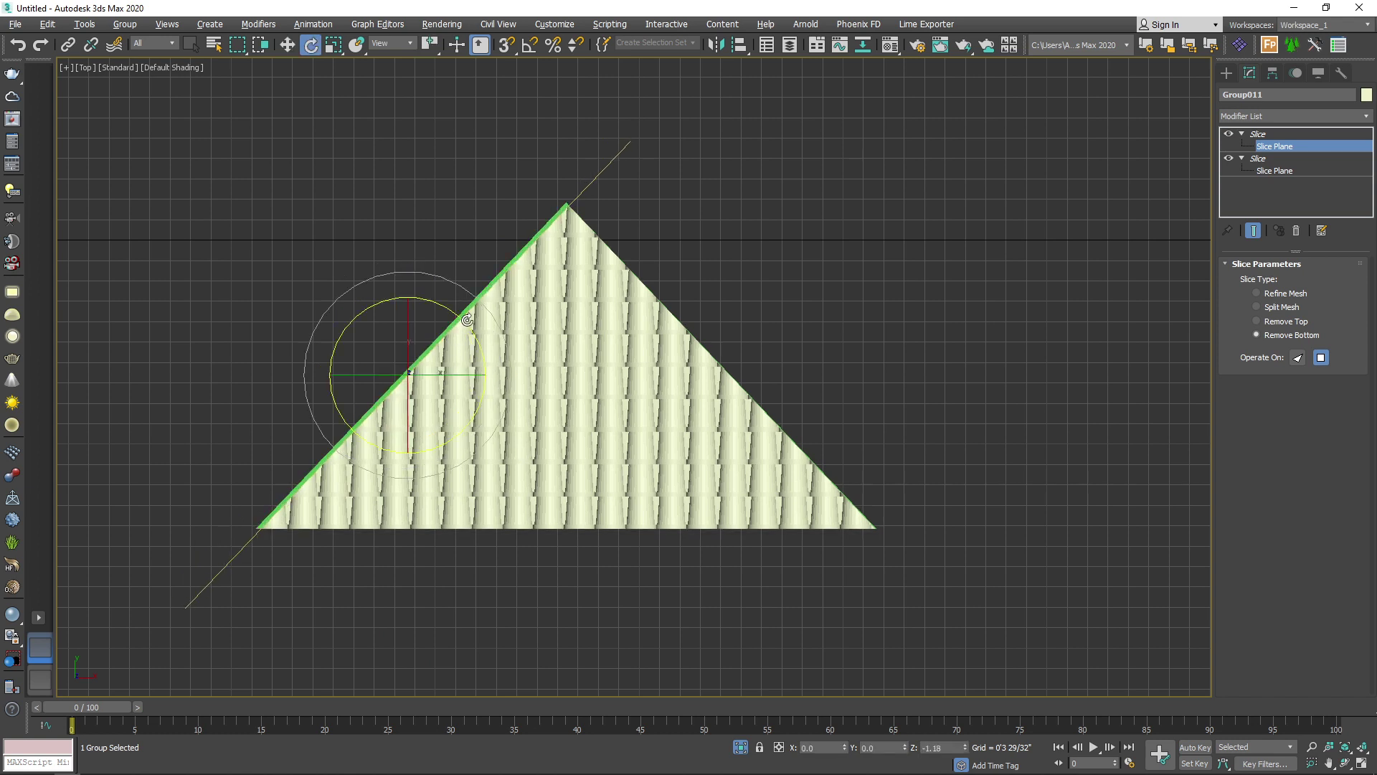
key("w")
scroll(388, 369, "up", 5)
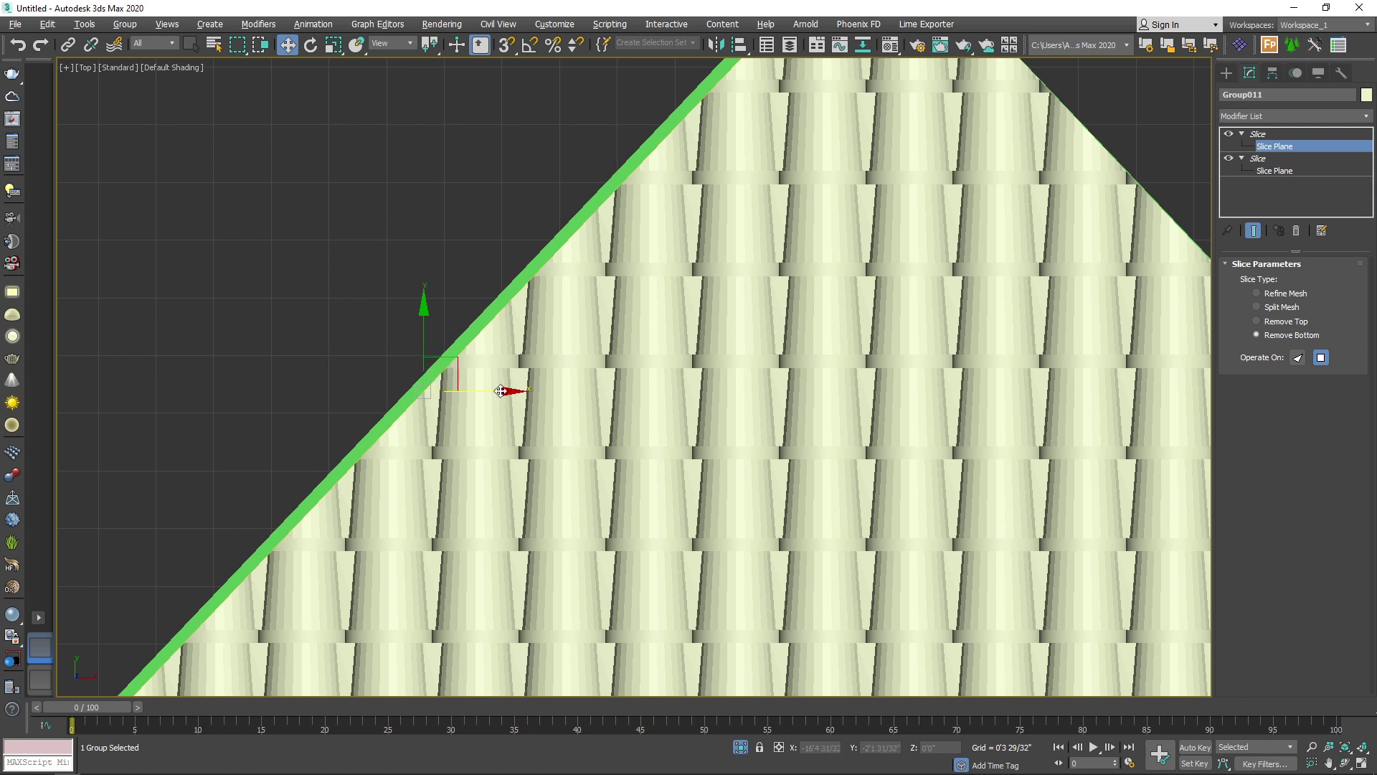
left_click_drag(499, 392, 476, 392)
scroll(510, 389, "down", 5)
scroll(510, 388, "down", 2)
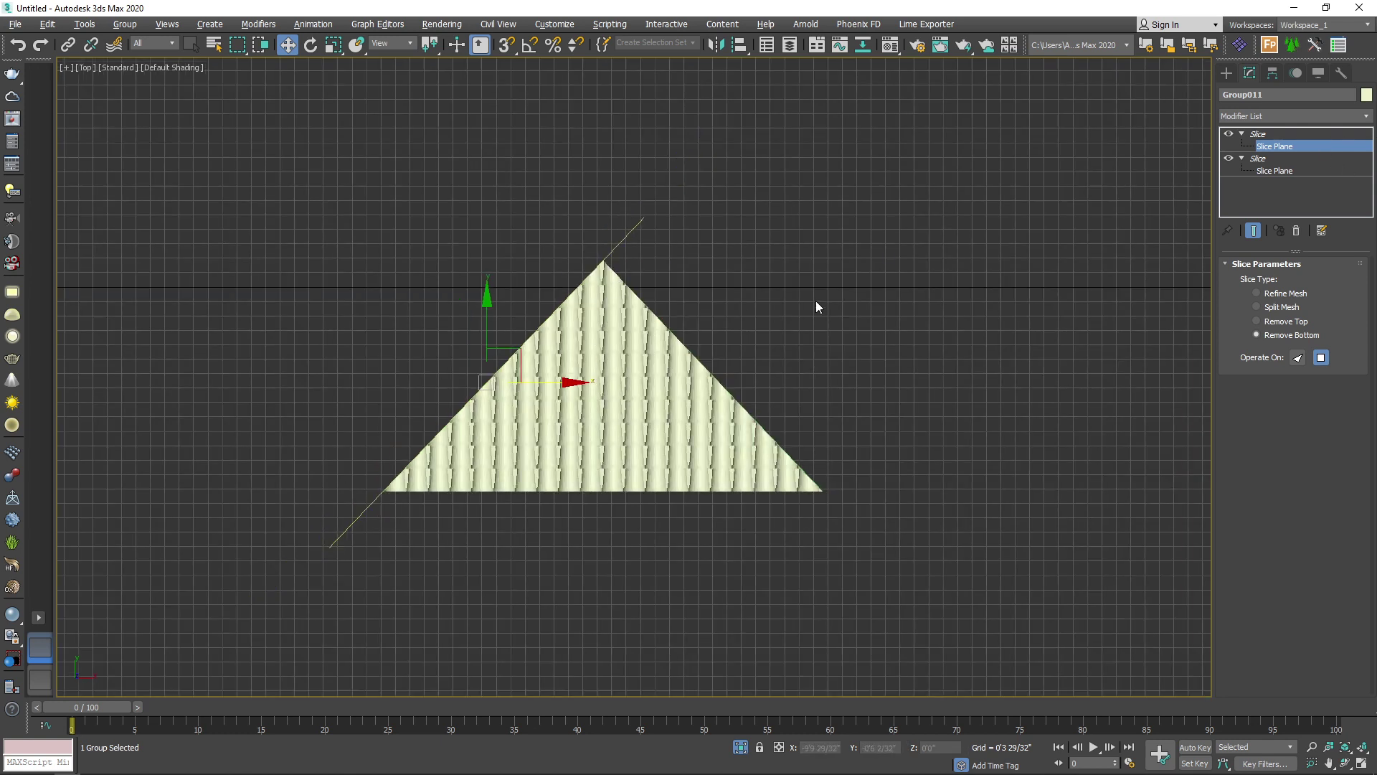
left_click(1281, 147)
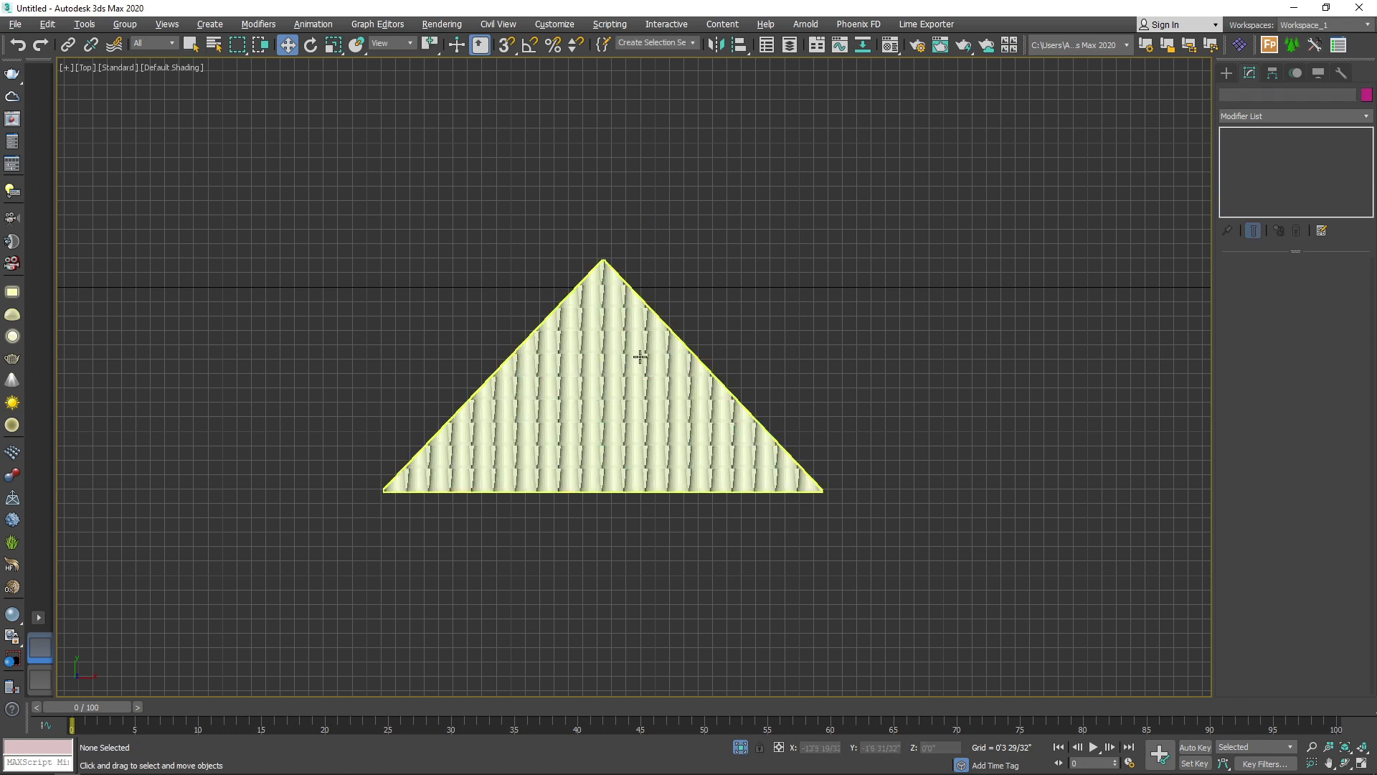
Step: Show the trimmed tiles in the perspective view and end isolation to bring back the rest of the roof
key("p")
middle_click_drag(738, 479, 584, 425, "alt")
scroll(800, 455, "up", 4)
left_click(801, 455)
scroll(584, 425, "down", 4)
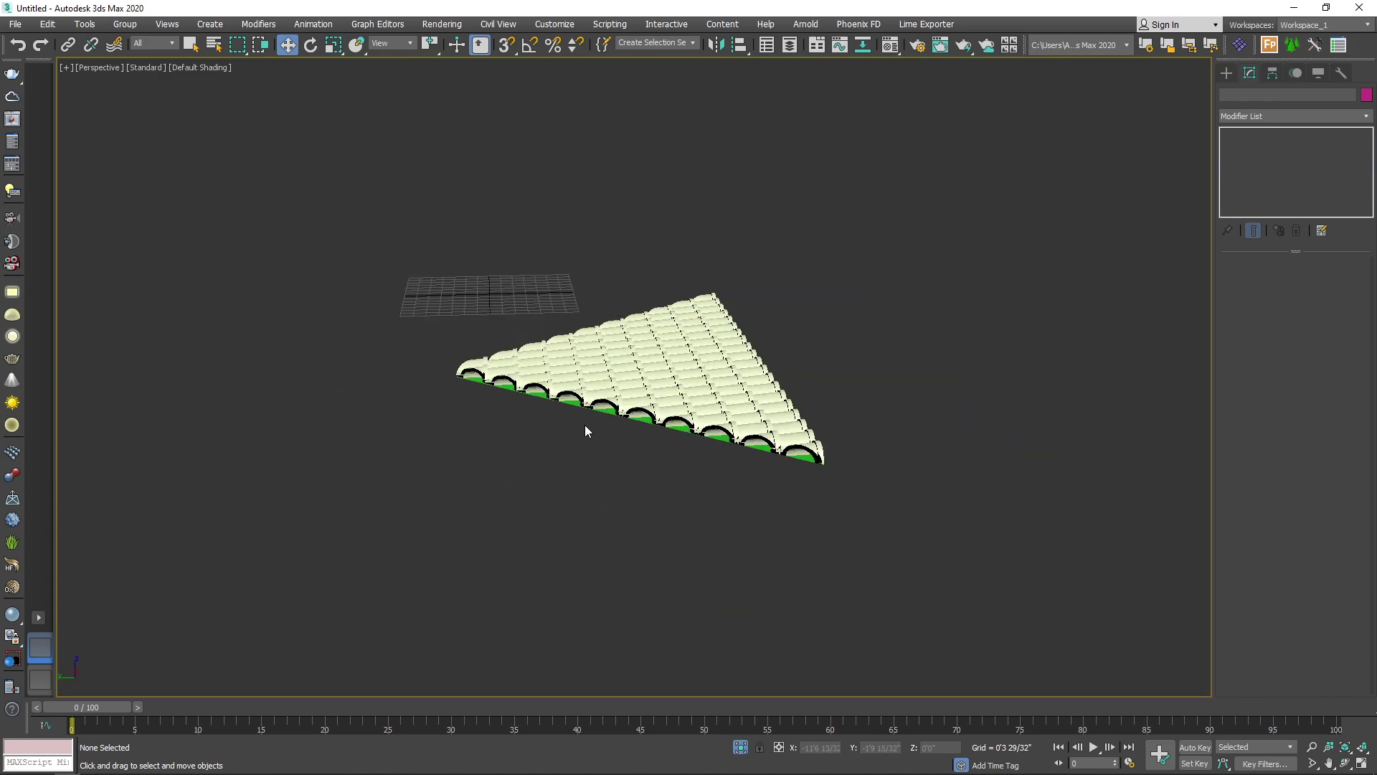
left_click(740, 748)
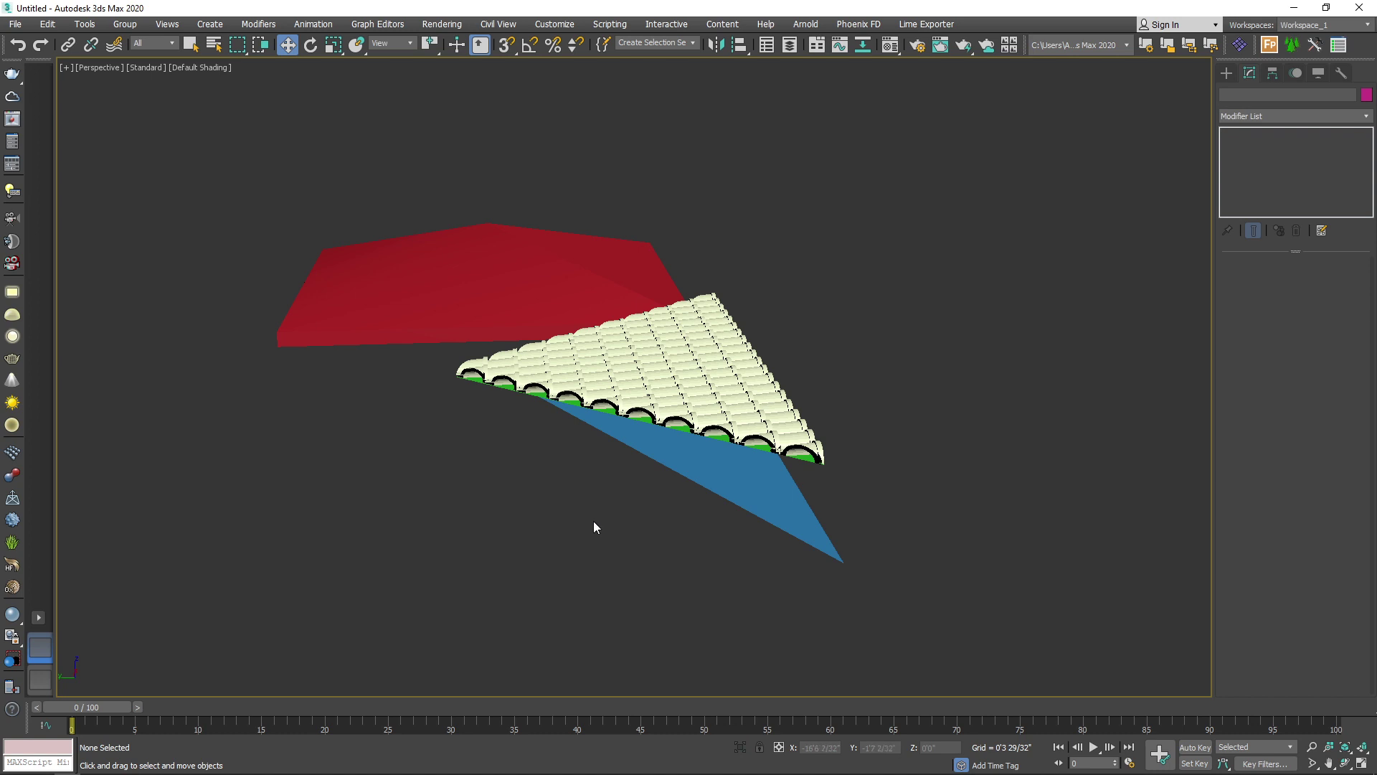
Step: Select the green triangle and the trimmed tile group together
middle_click_drag(594, 527, 631, 461, "alt")
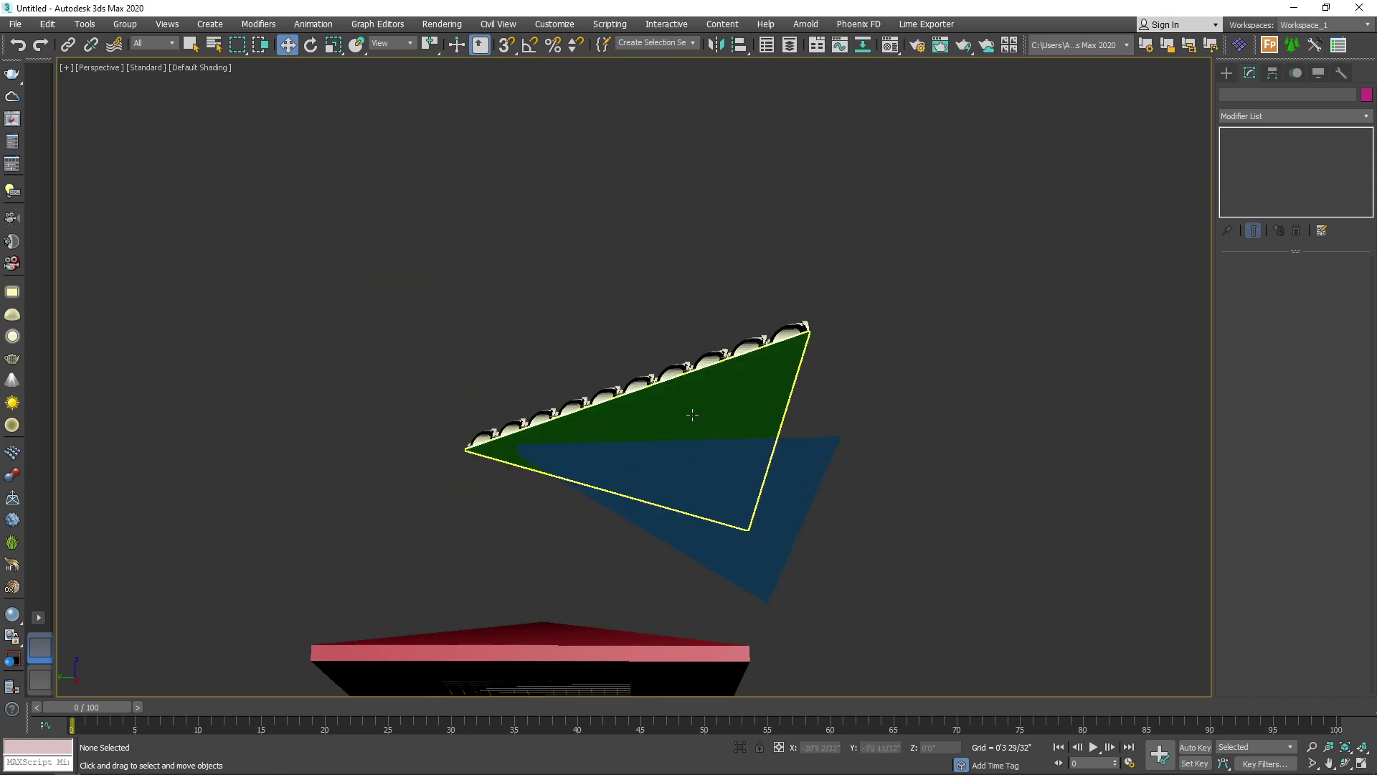
left_click_drag(841, 343, 850, 369)
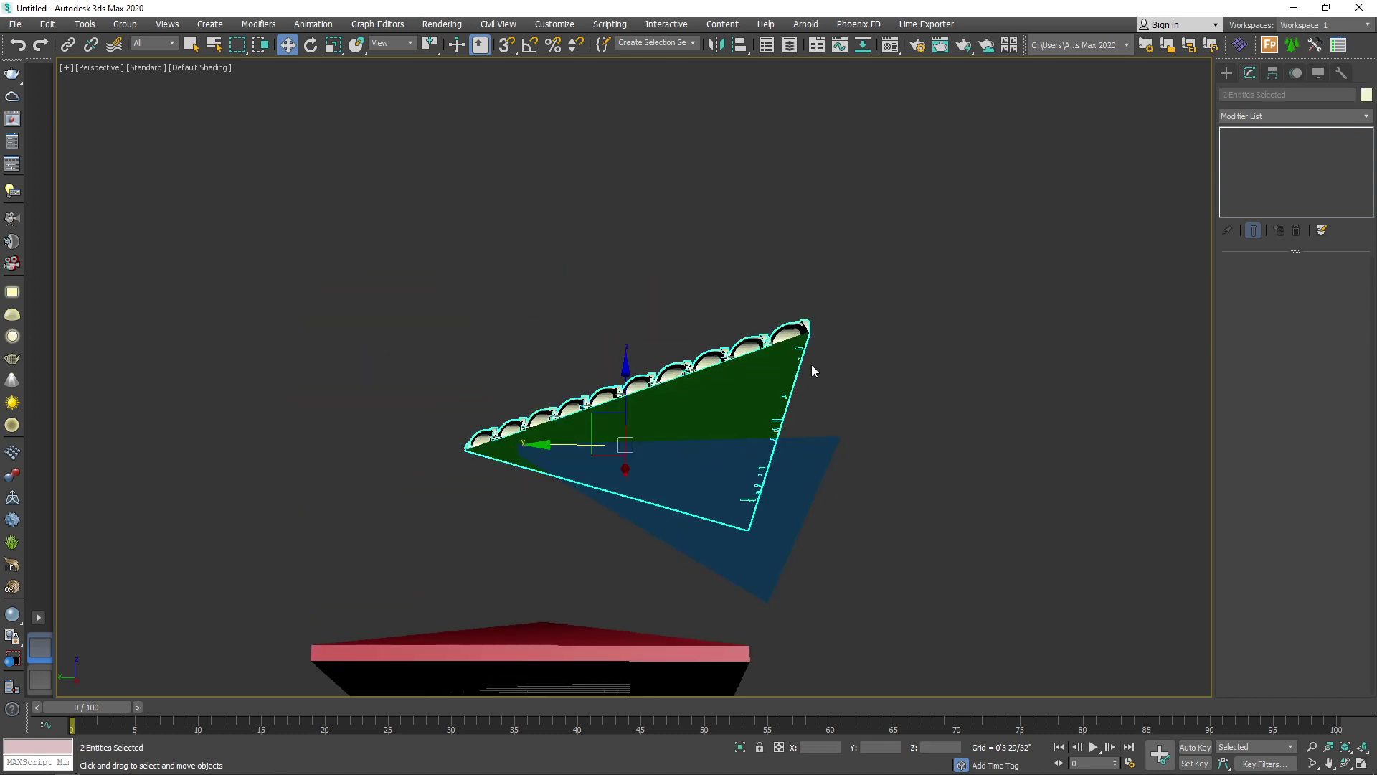
key("ctrl+z")
left_click(729, 385)
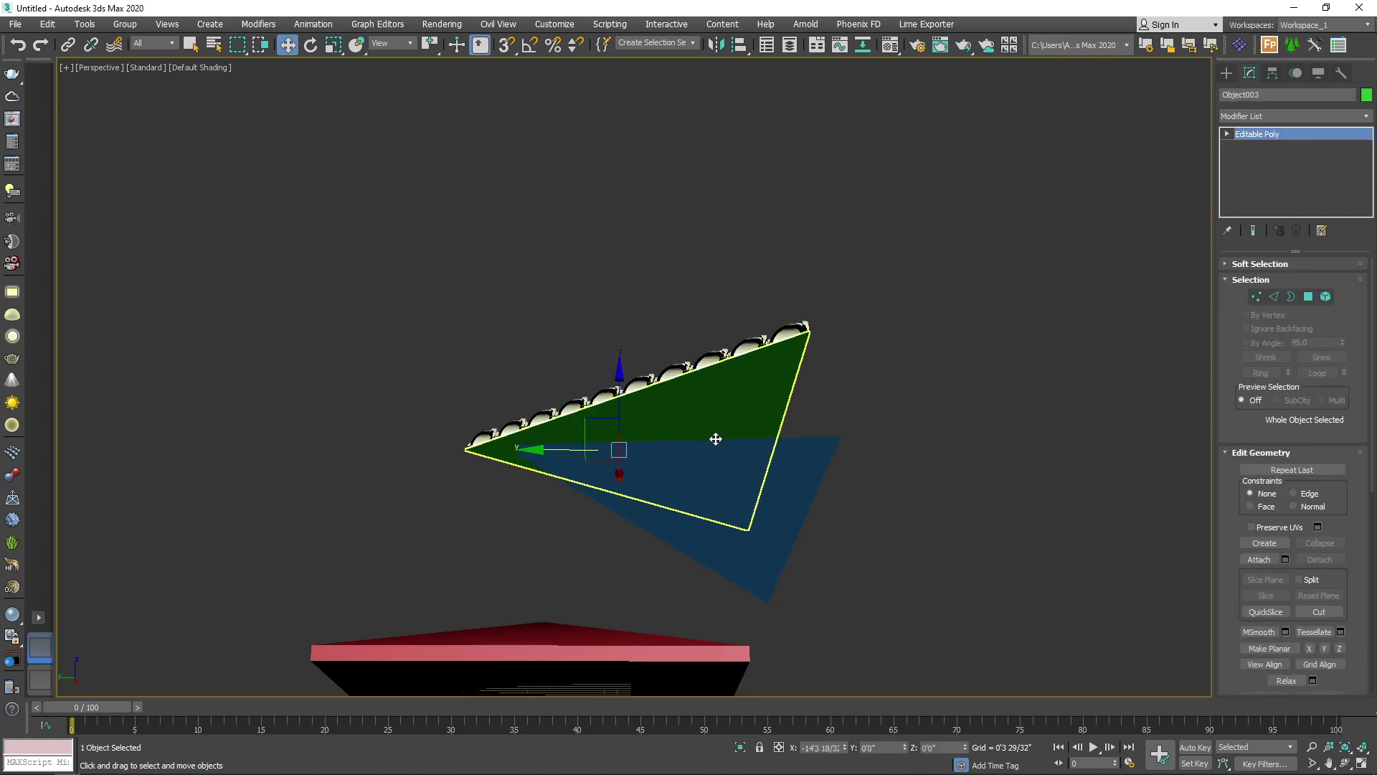
middle_click_drag(713, 440, 742, 476, "alt")
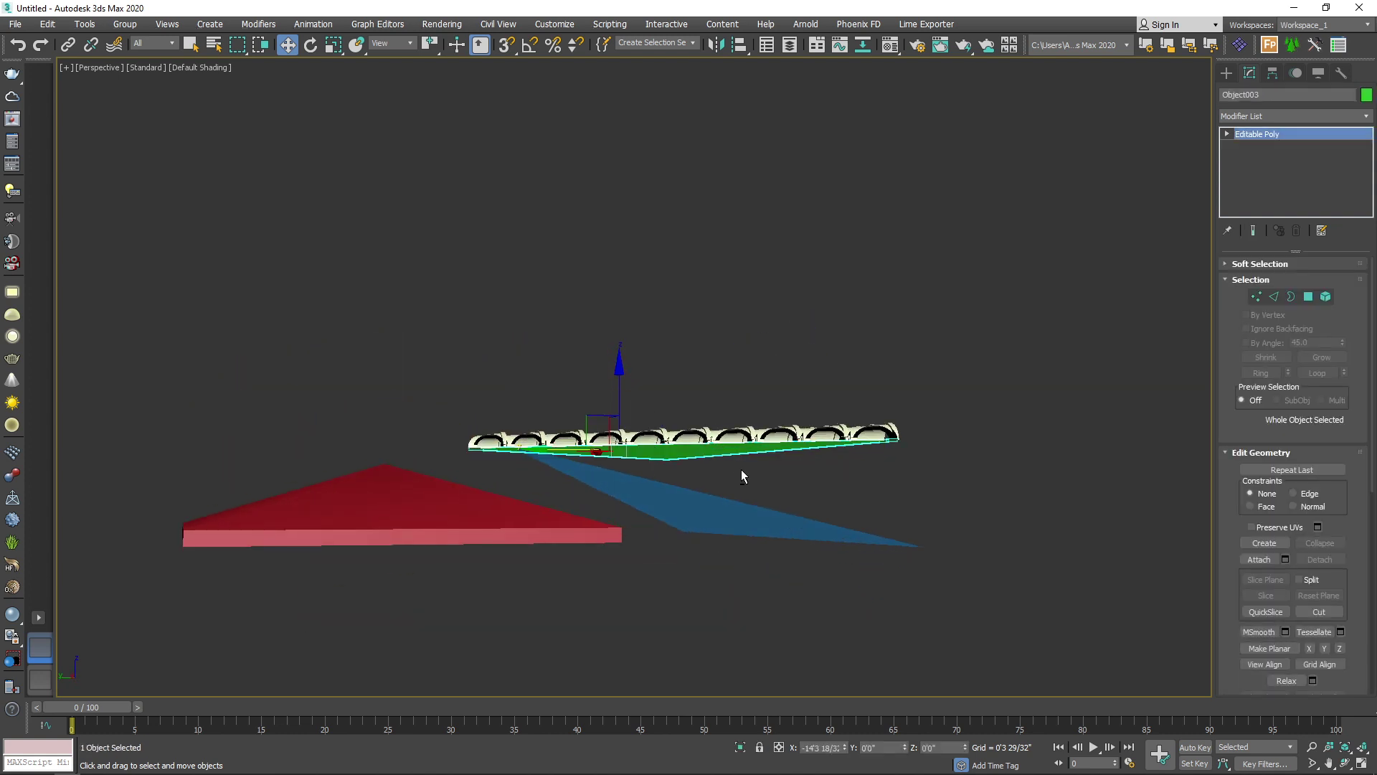
left_click(793, 431, "ctrl")
Step: Rotate the selected tiles and triangle in the shaded left view to match the red roof's slope
key("l")
key("F3")
key("e")
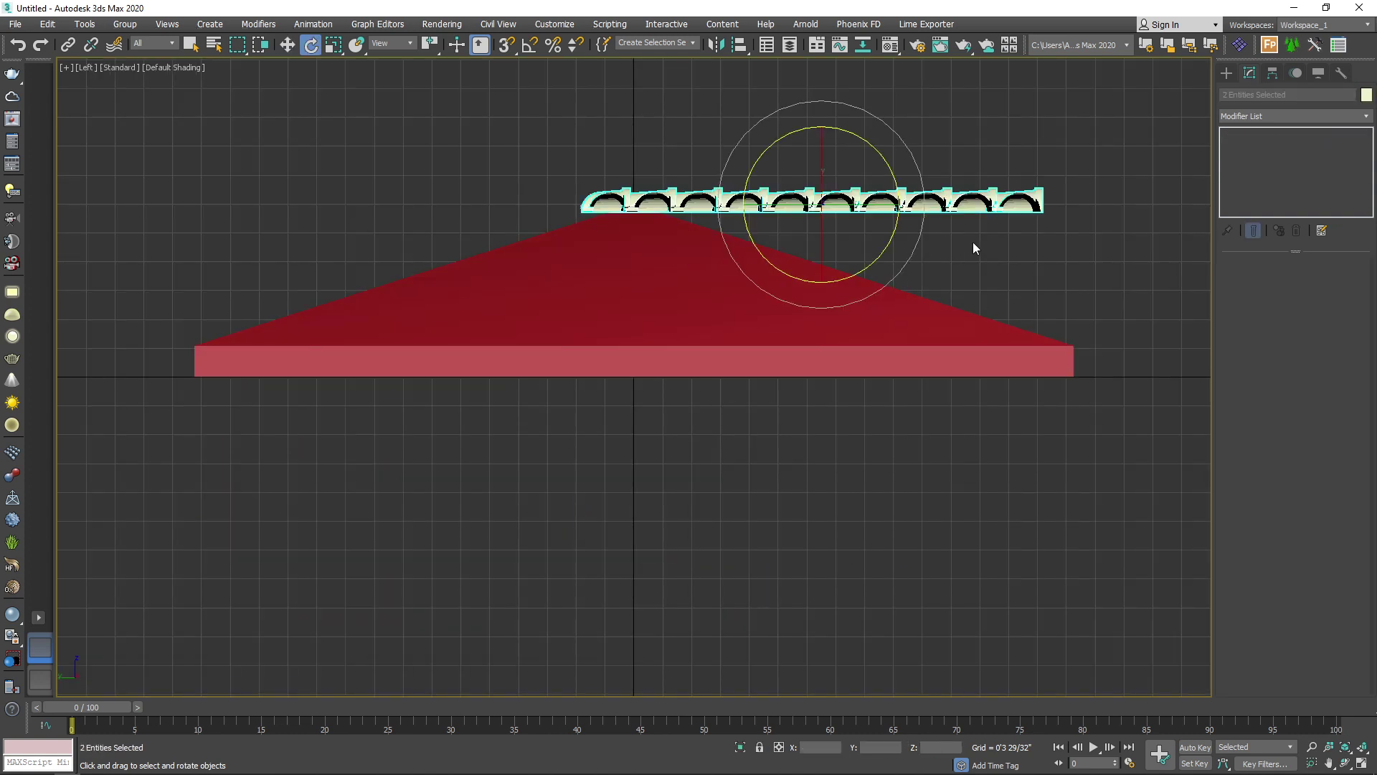
scroll(974, 248, "up", 5)
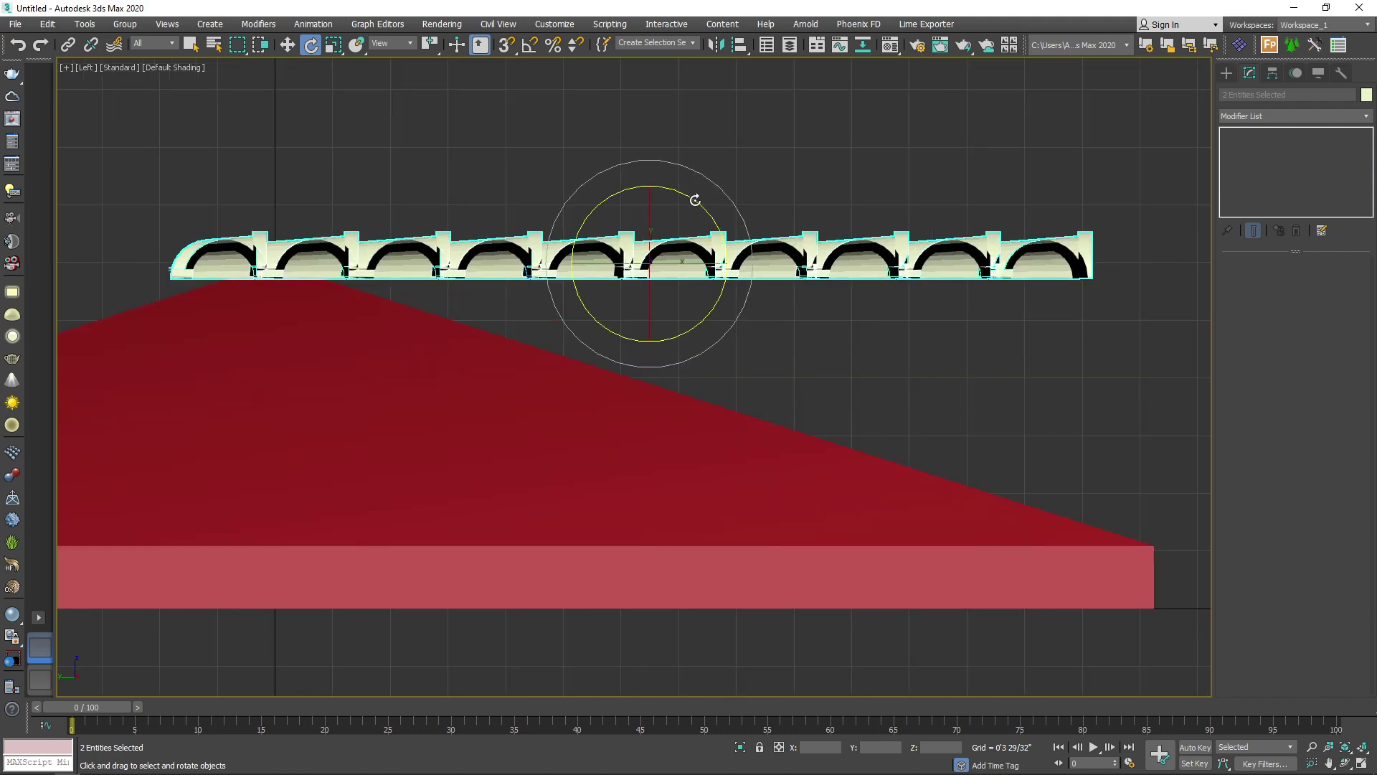
left_click_drag(695, 200, 707, 226)
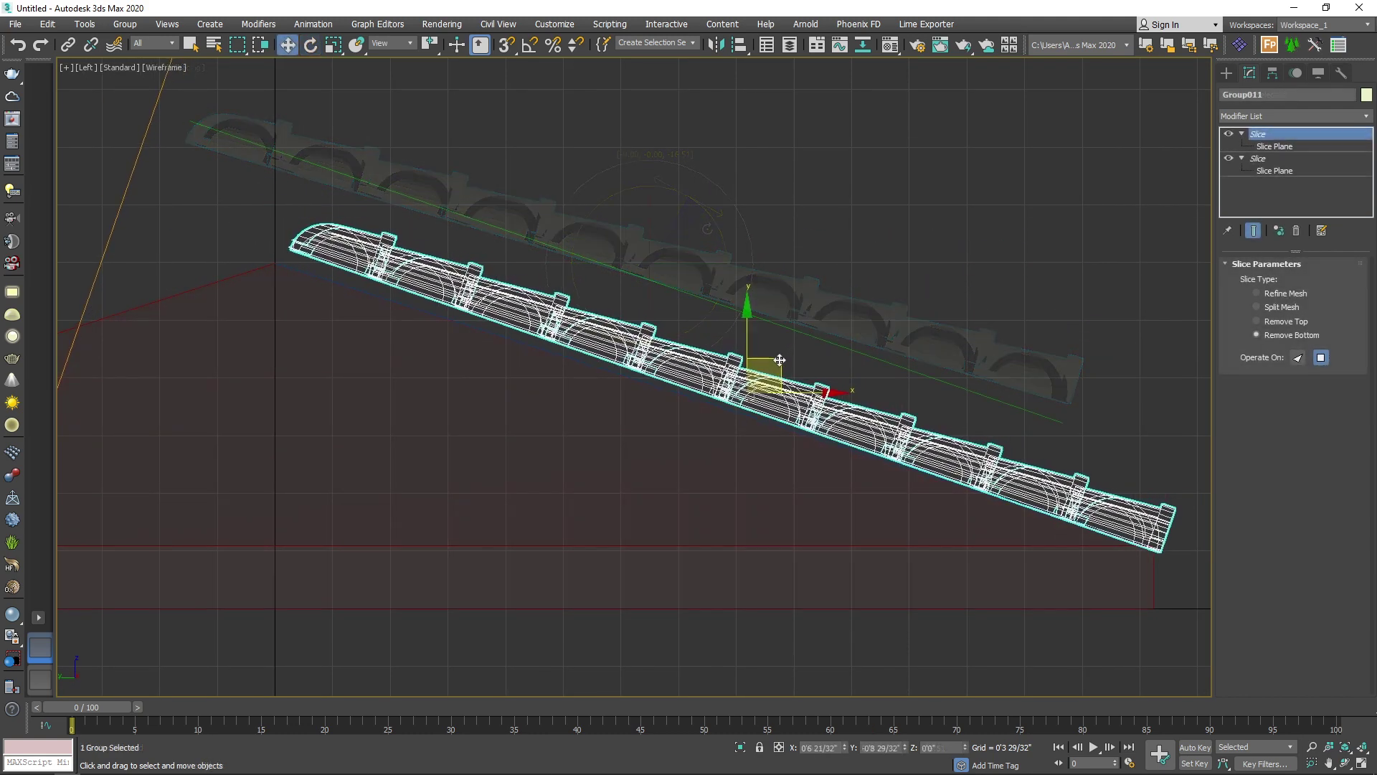
Step: Adjust the tile group's position and angle in the wireframe left view so it rests along the red roof's slope
left_click_drag(780, 360, 815, 355)
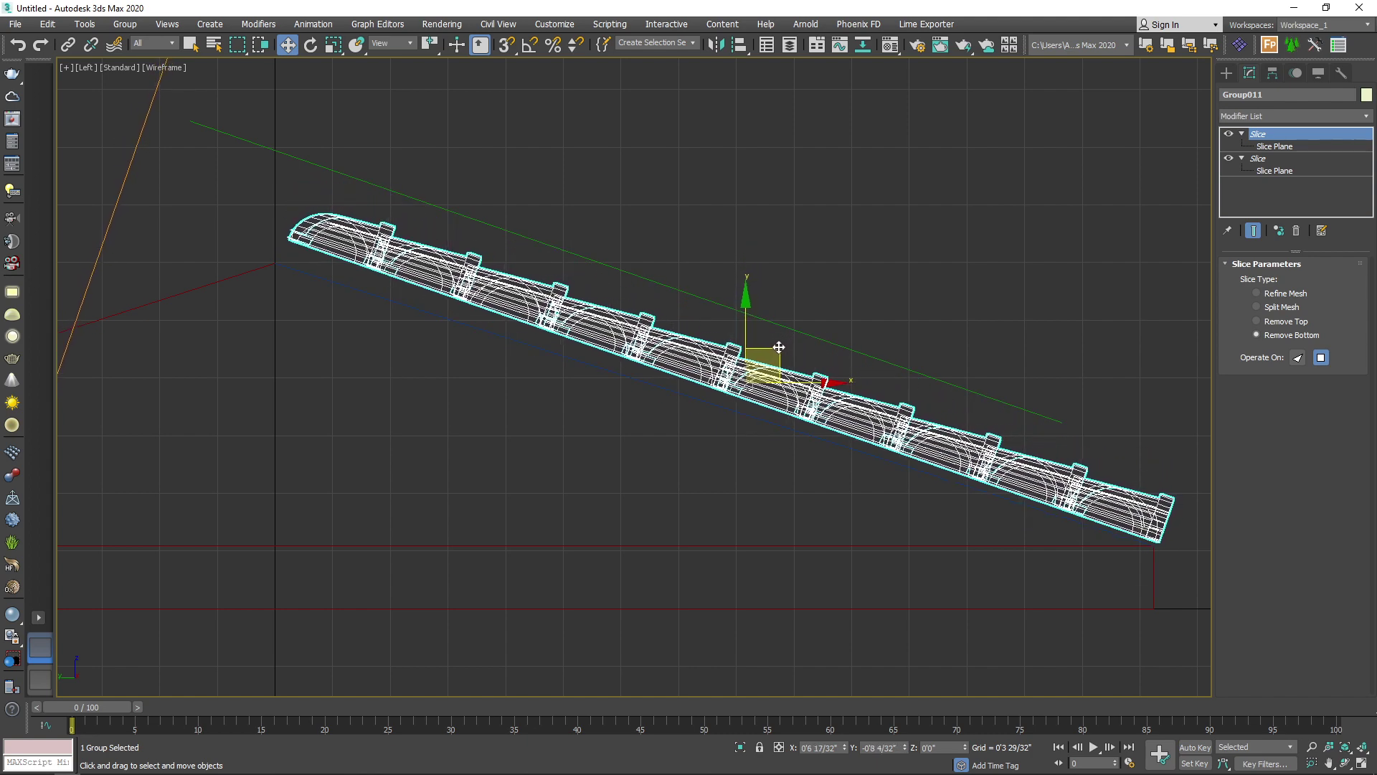
key("e")
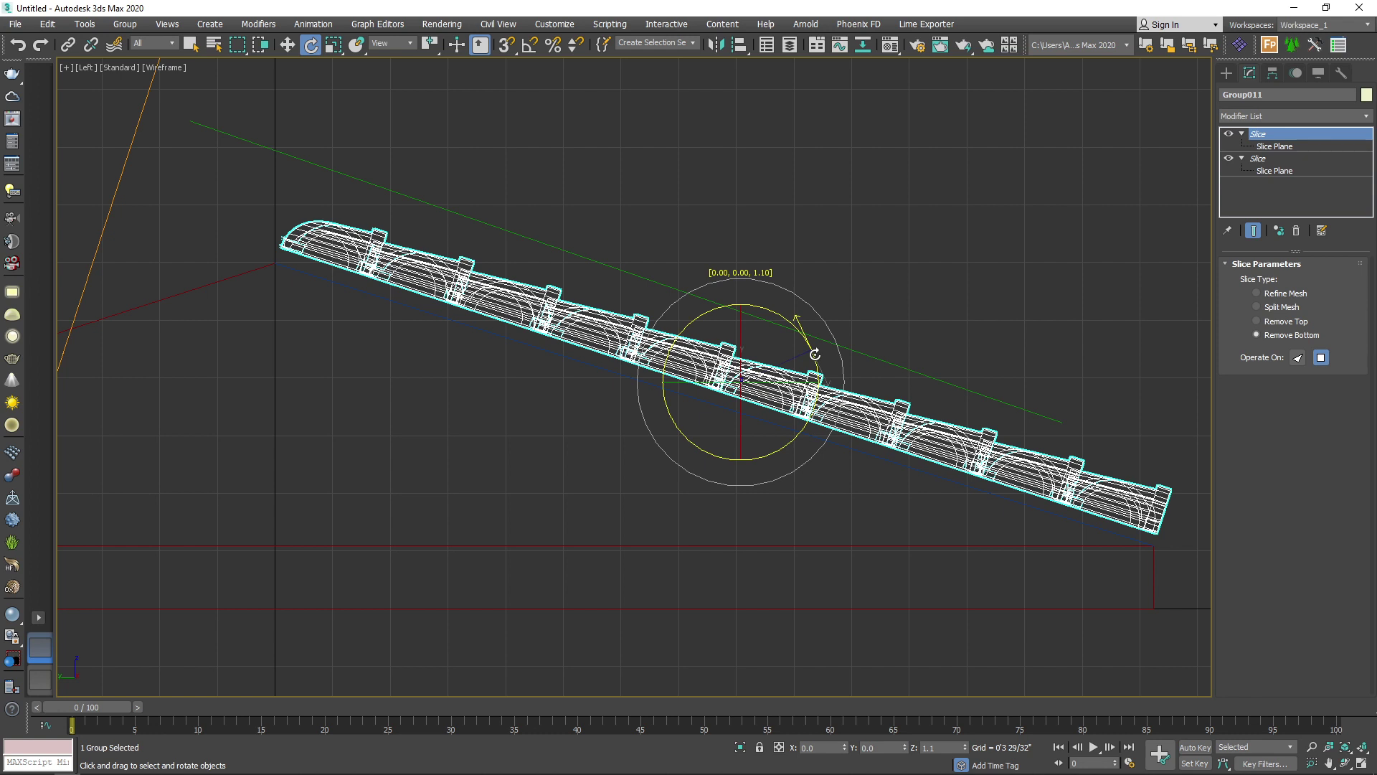
key("w")
left_click_drag(774, 347, 806, 350)
key("e")
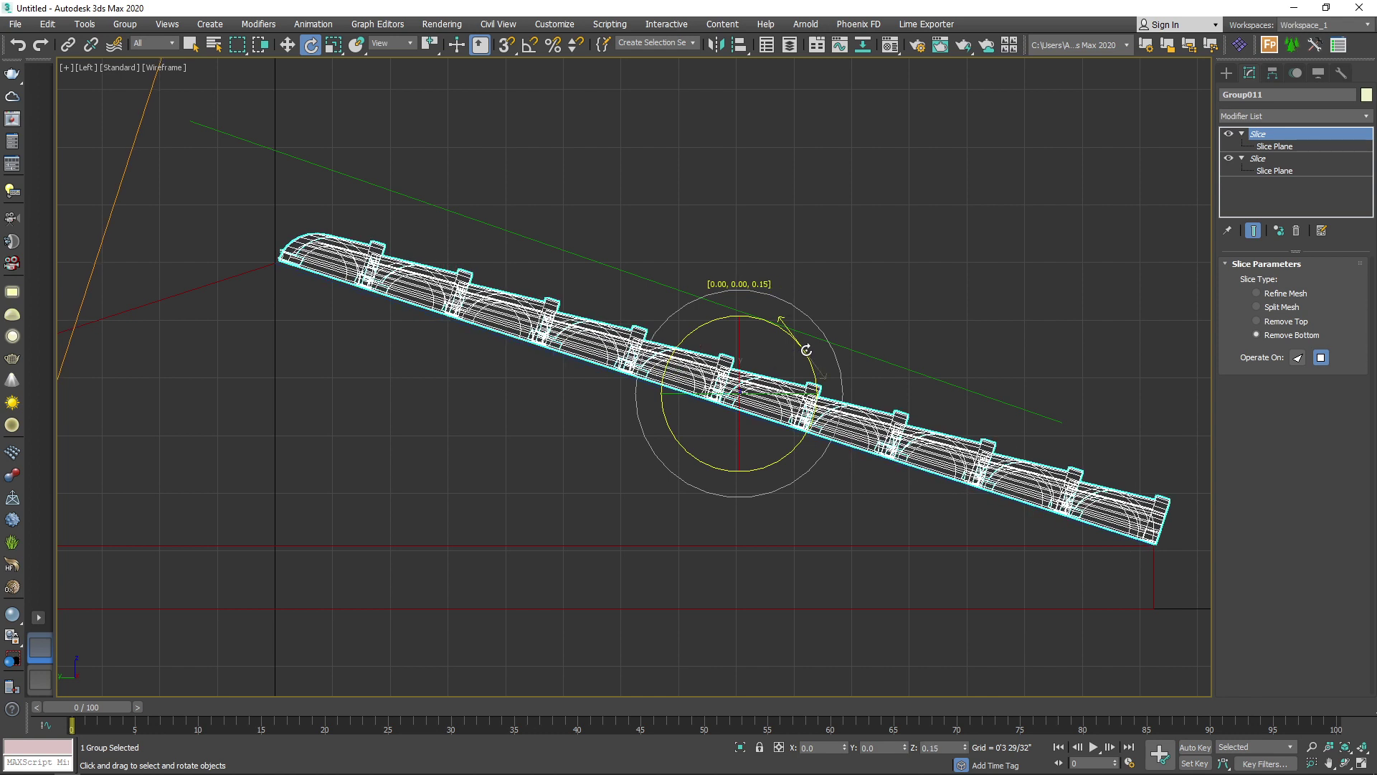
key("w")
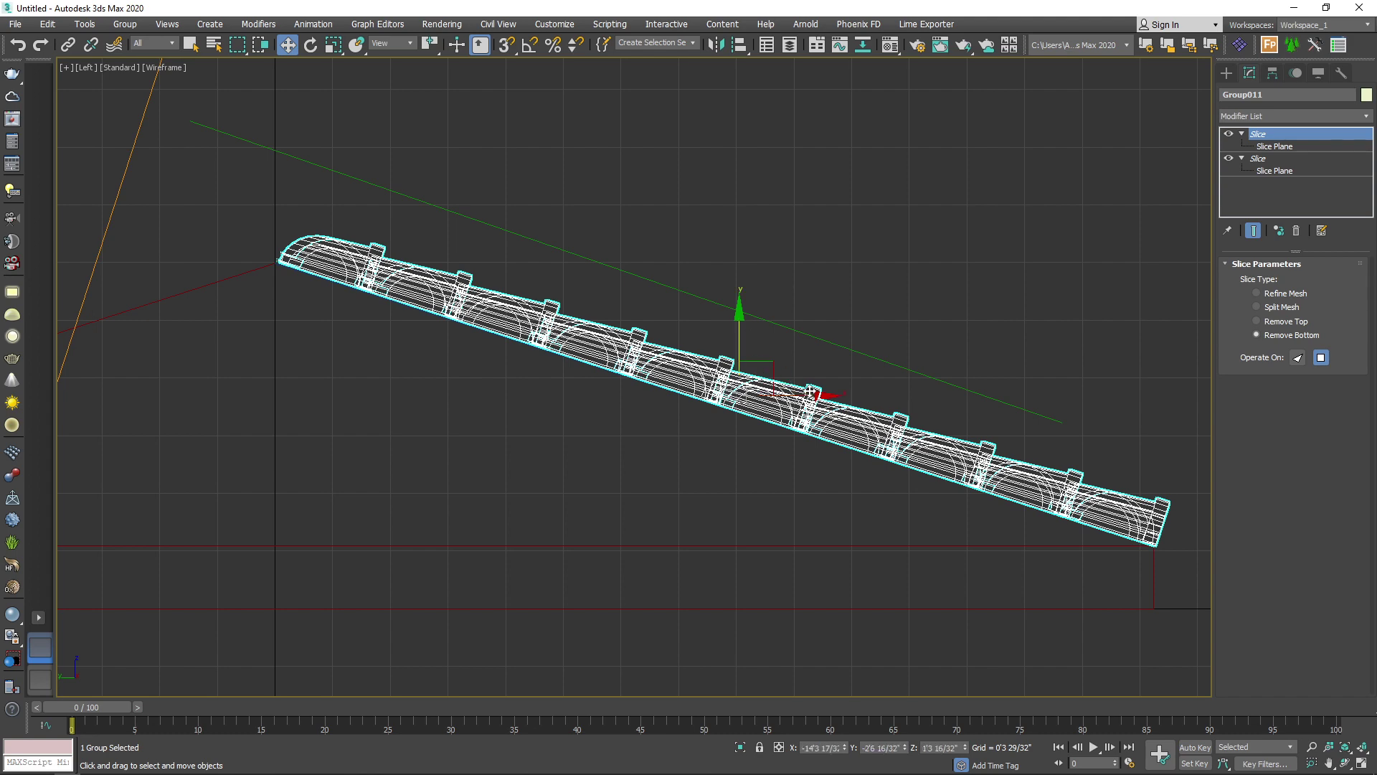
Step: Move the tile group in the top view over the red pyramid roof's front triangular face and display the view in wireframe
key("t")
scroll(514, 396, "down", 4)
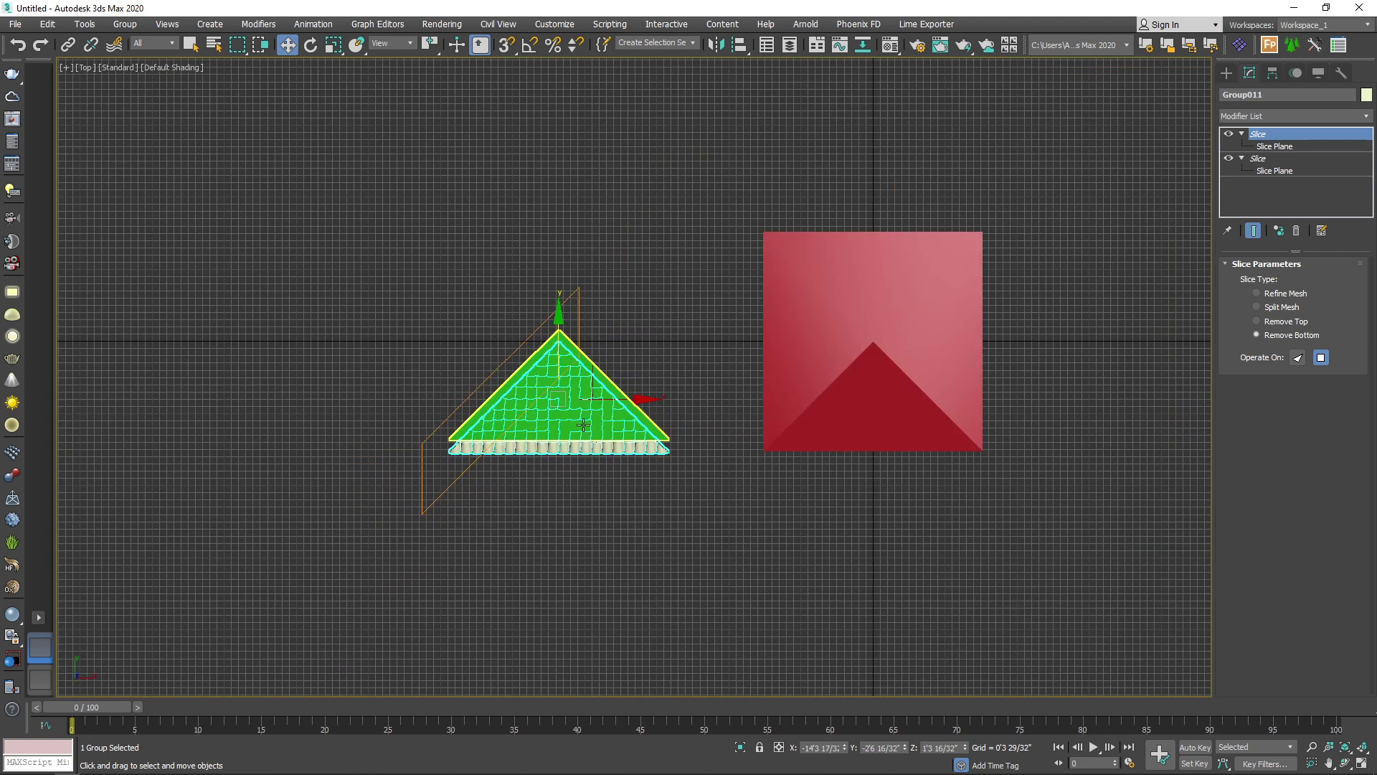
middle_click_drag(581, 456, 429, 466)
scroll(399, 406, "up", 2)
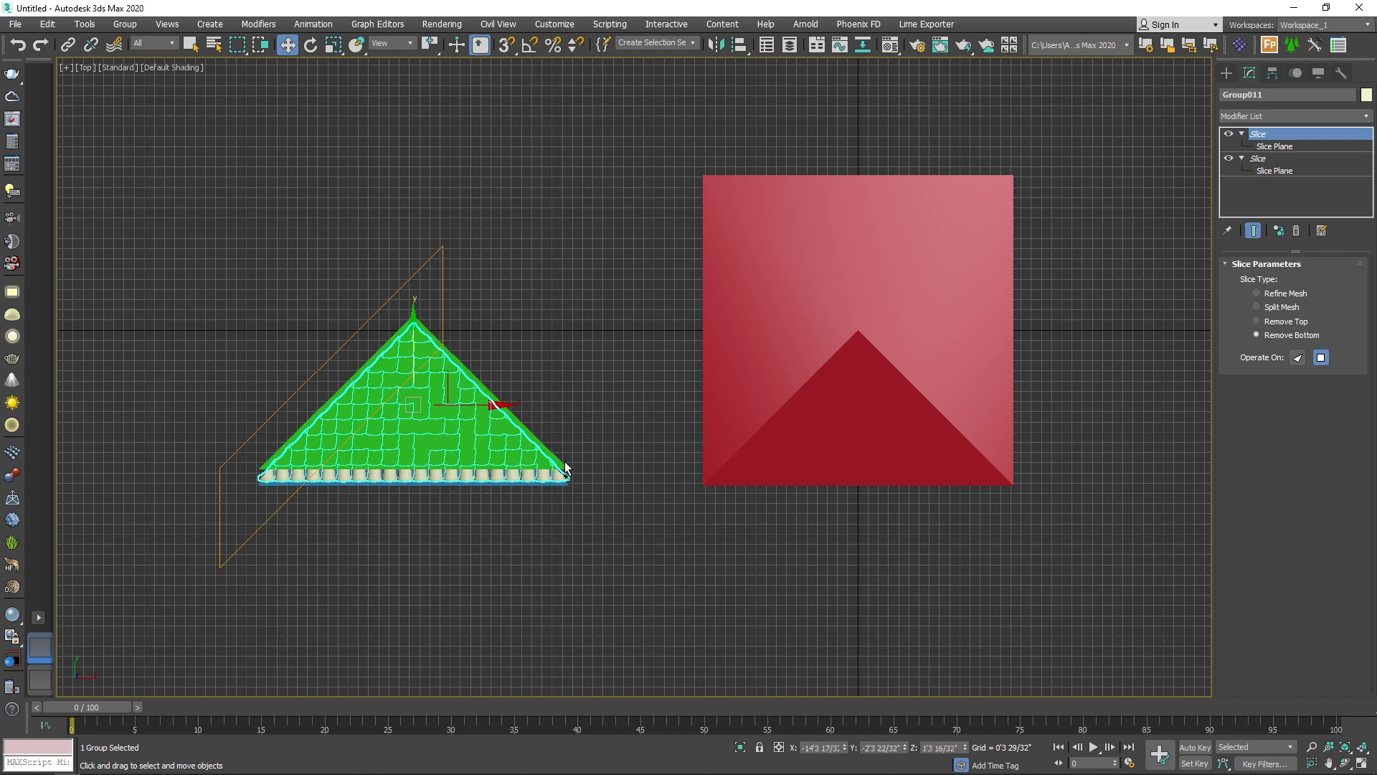
left_click_drag(490, 412, 933, 410)
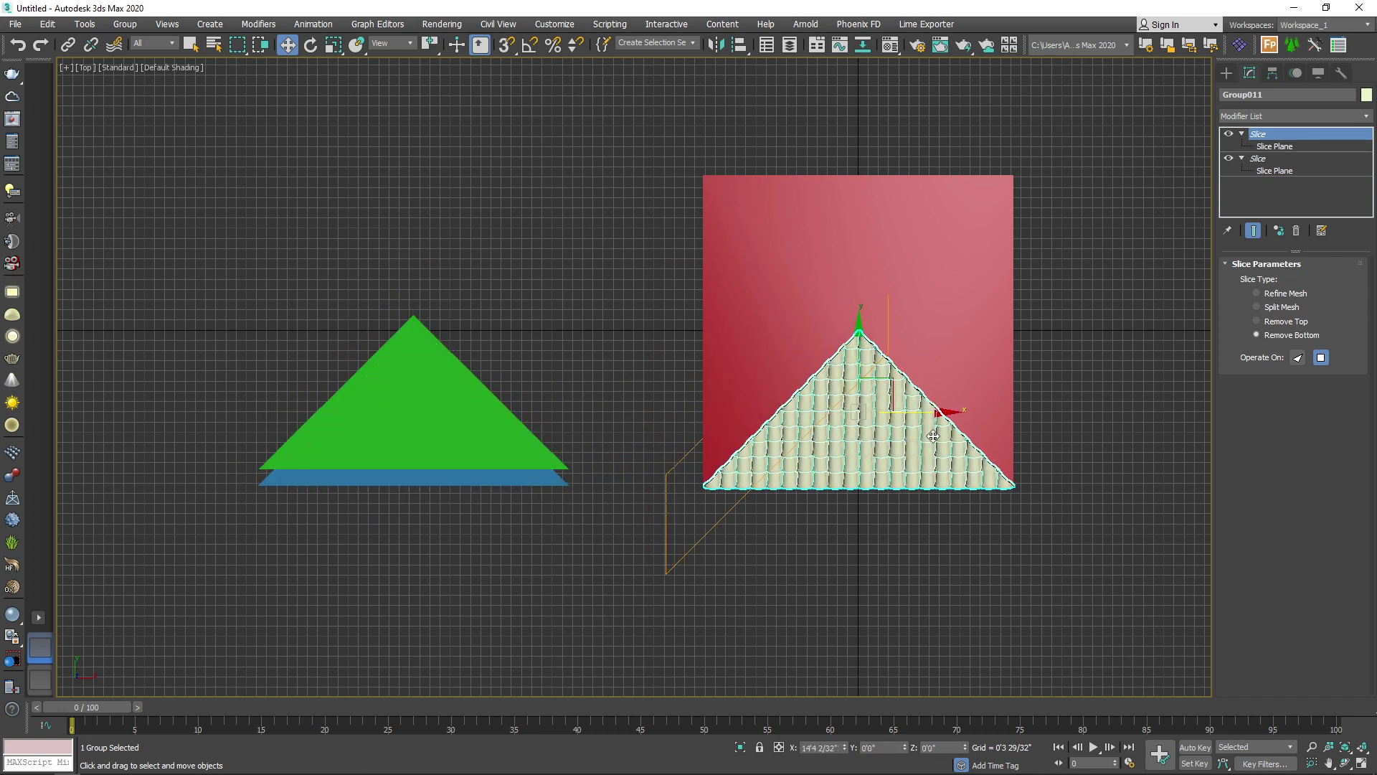
scroll(913, 378, "up", 4)
key("F3")
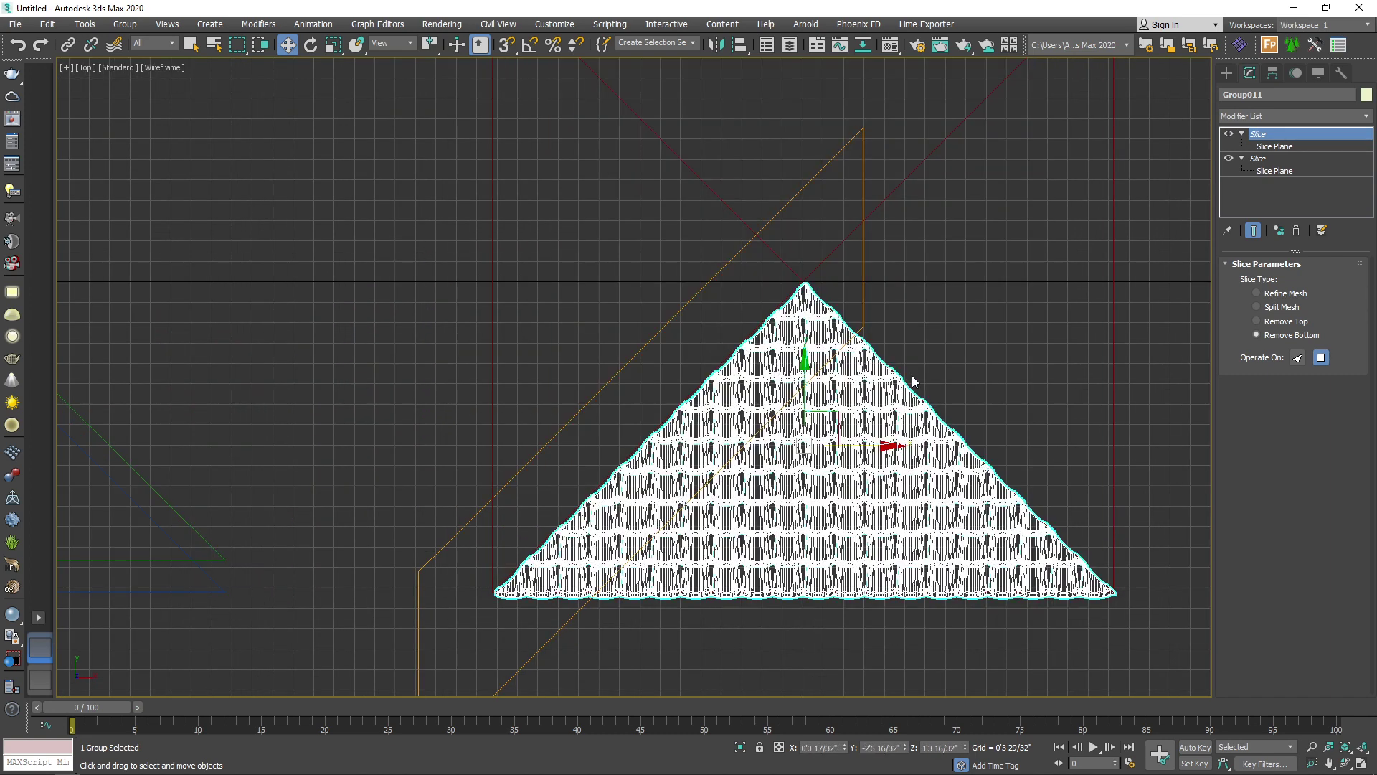
Step: Enable pivot-only adjustment for the triangular tile group and move its pivot up to near the triangle's apex in the top view
middle_click_drag(911, 381, 843, 335)
middle_click_drag(749, 519, 748, 485)
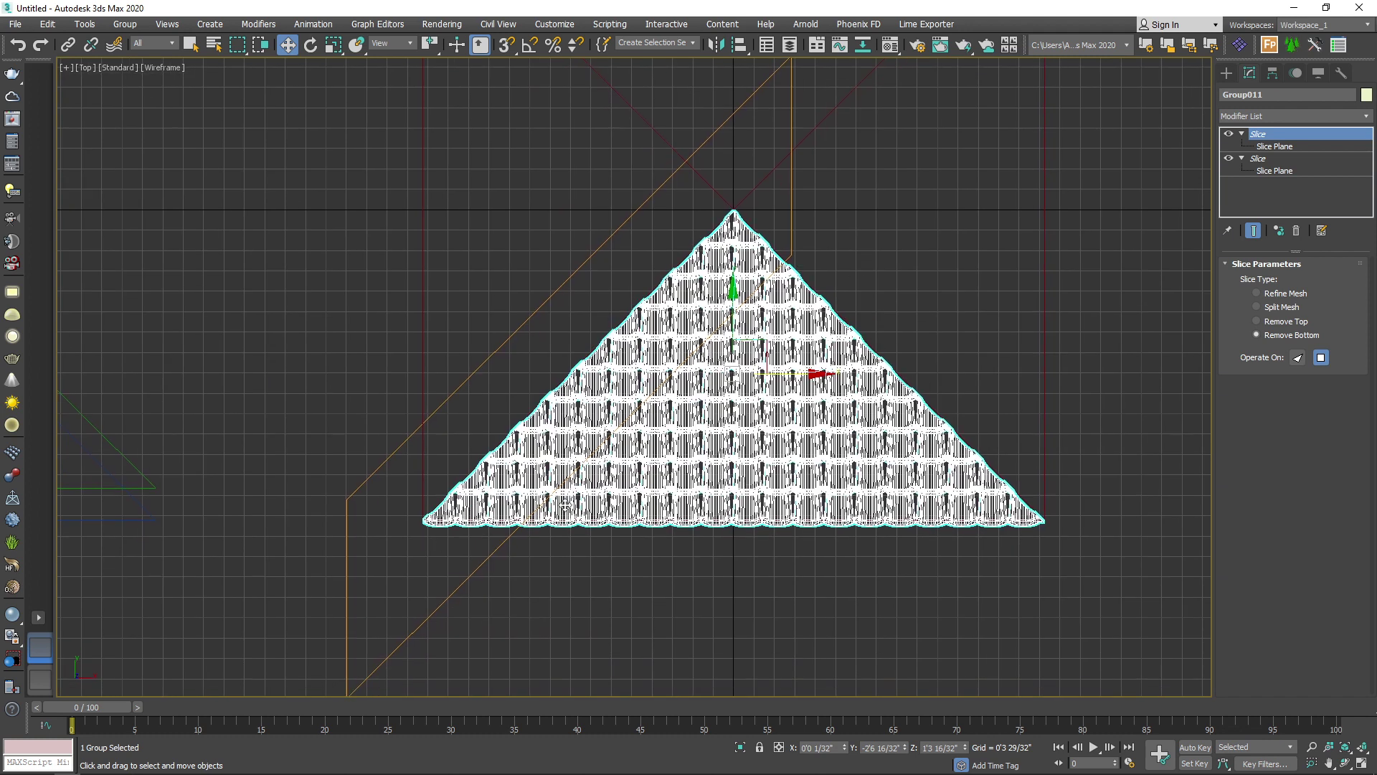
middle_click_drag(687, 364, 689, 429)
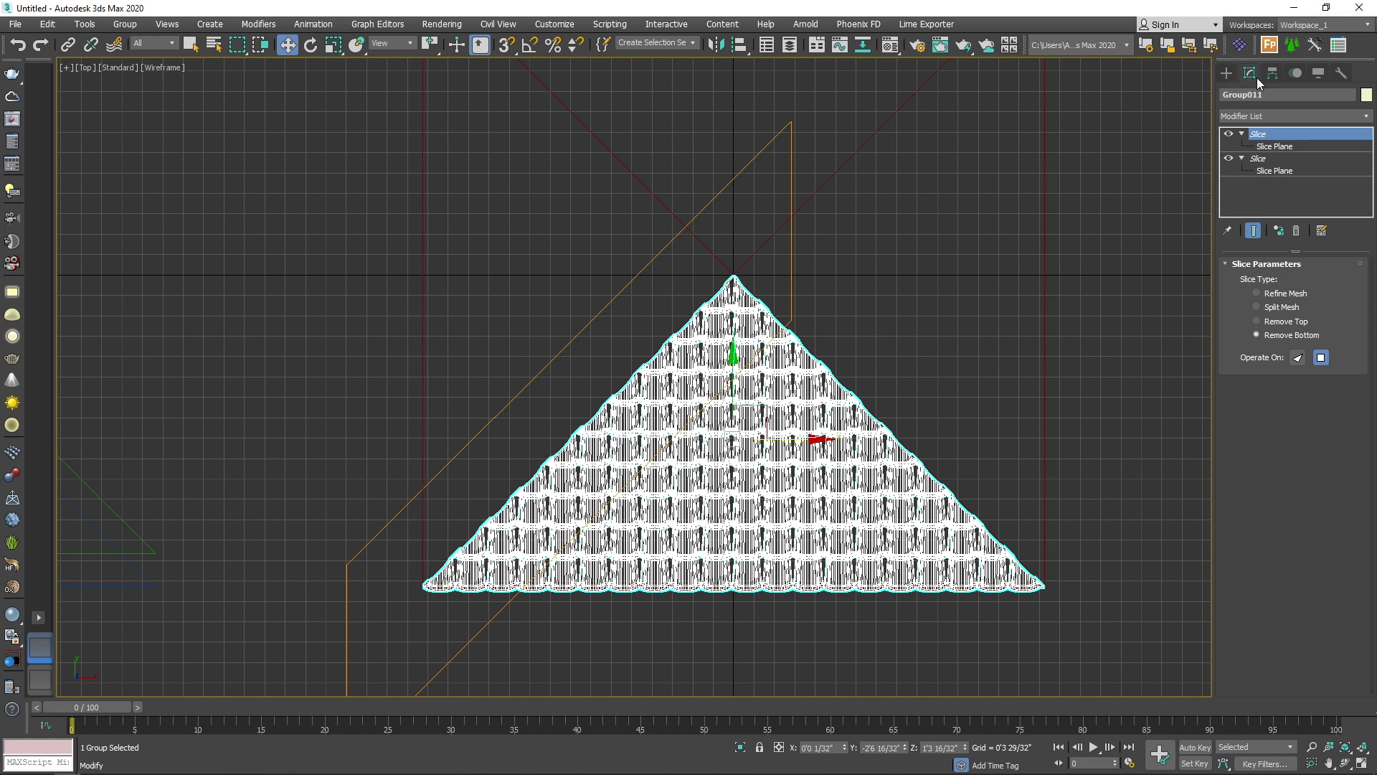
left_click(1276, 70)
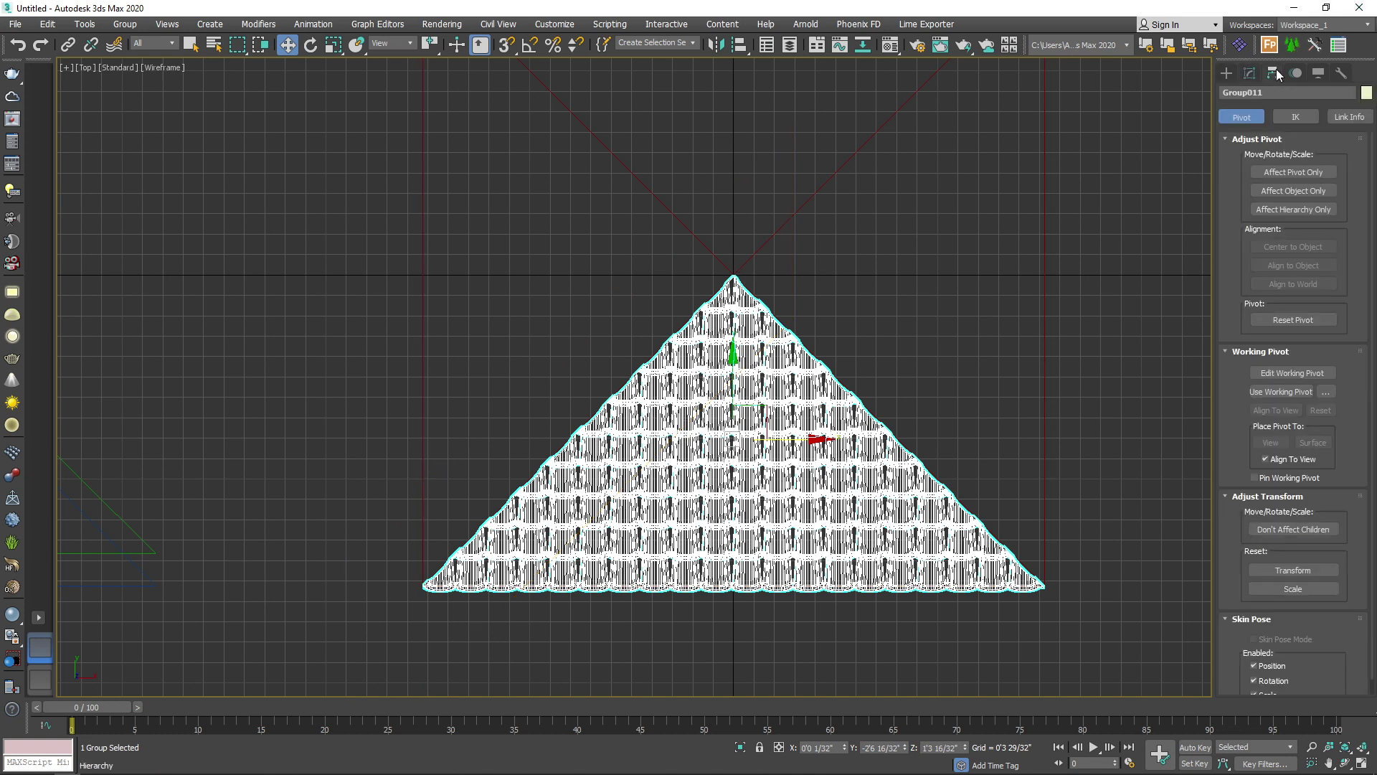
left_click(1293, 173)
middle_click_drag(710, 339, 682, 416)
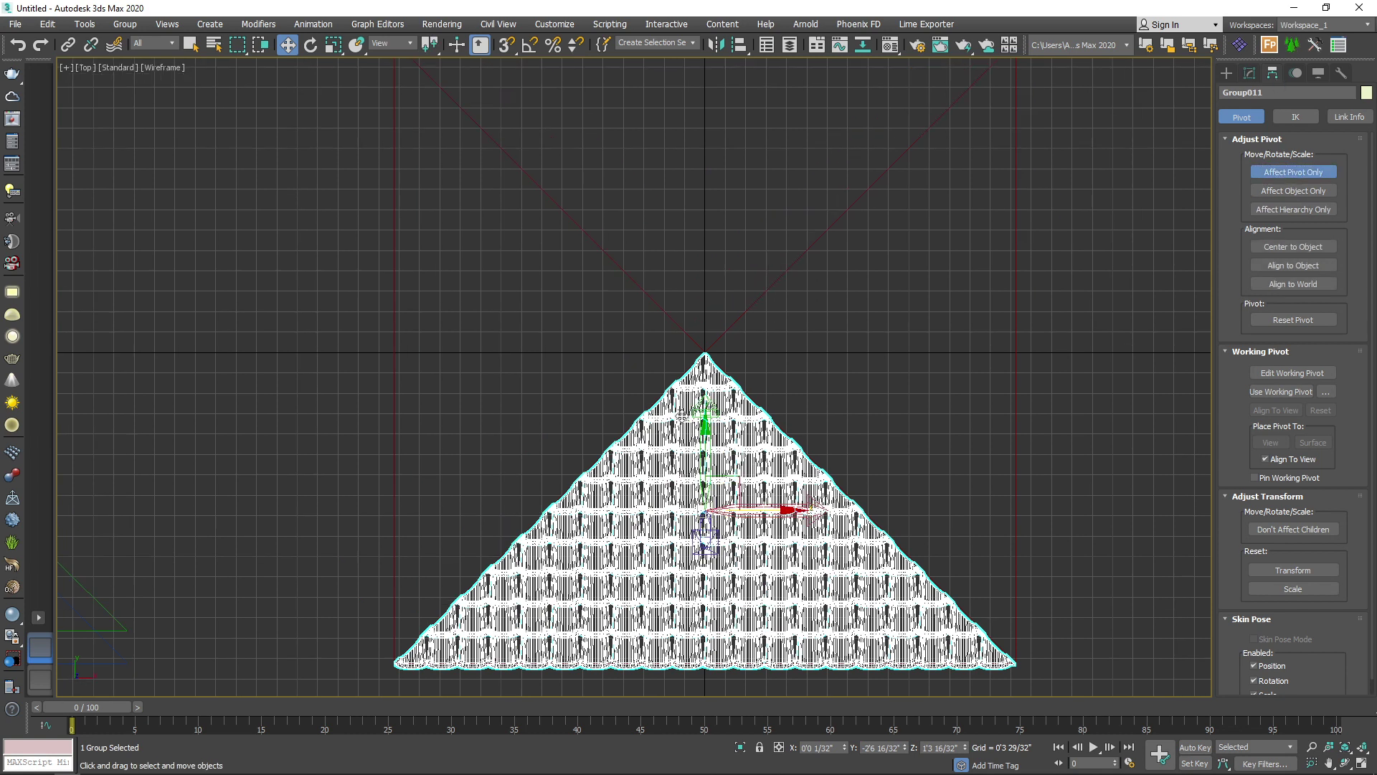
left_click_drag(700, 540, 696, 373)
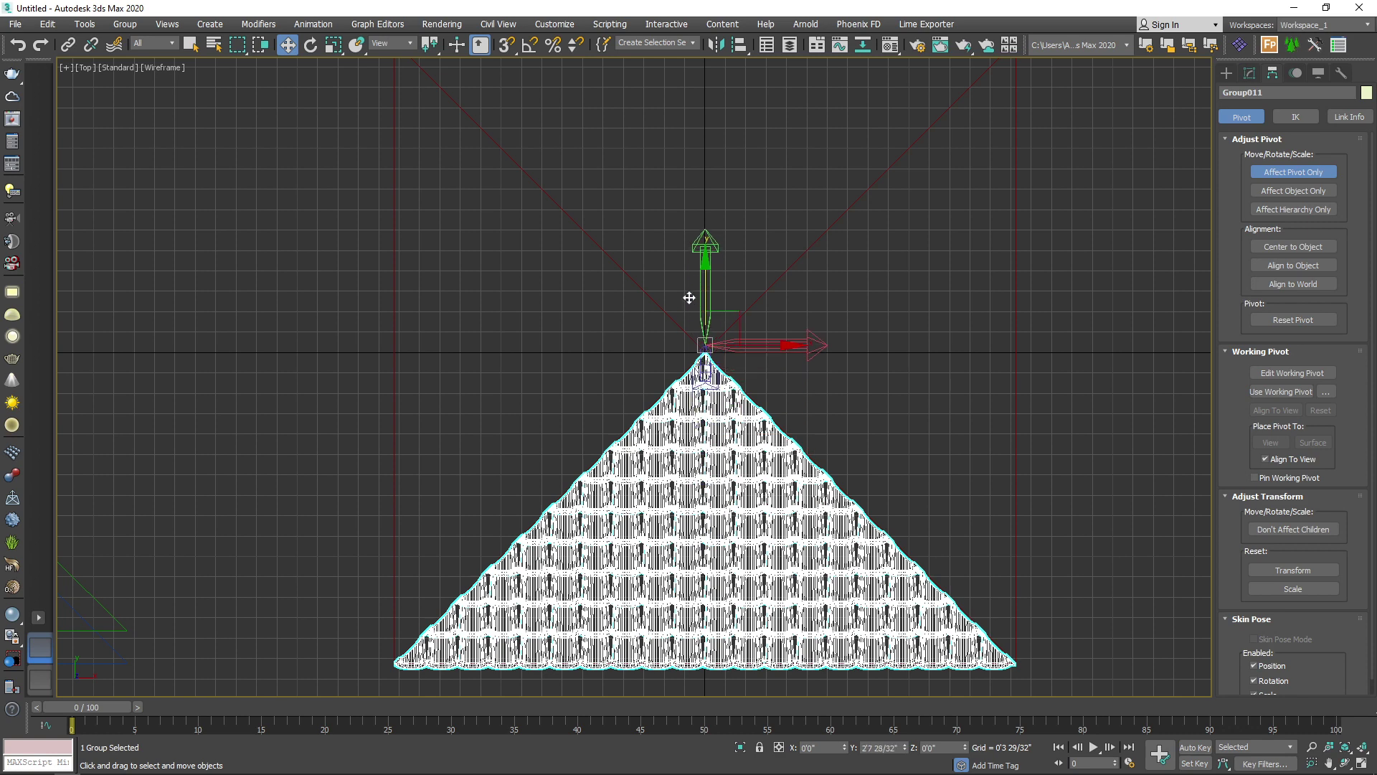
Step: Align the tile group's pivot precisely with the triangle's apex and end pivot-only adjustment
scroll(696, 363, "up", 5)
scroll(761, 372, "up", 5)
scroll(664, 286, "up", 3)
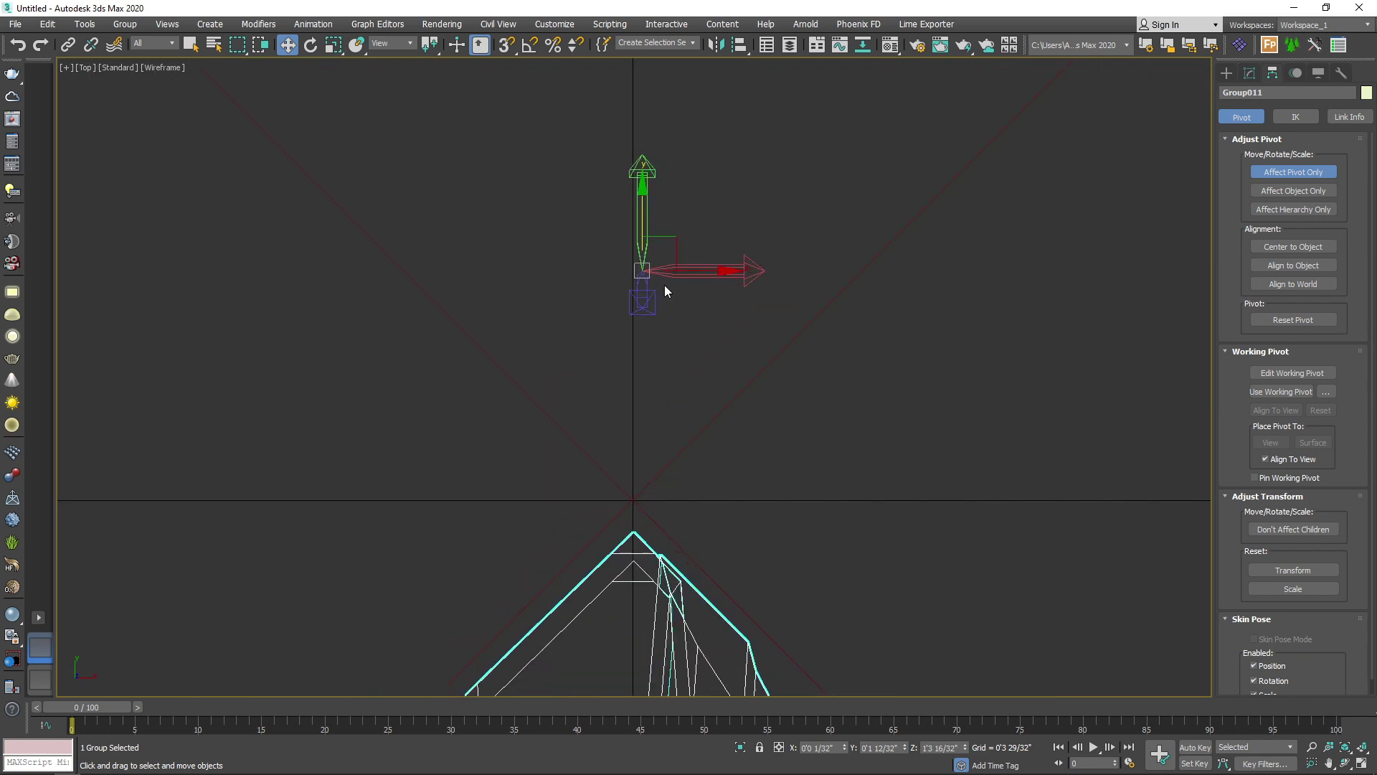
left_click_drag(643, 221, 653, 449)
scroll(640, 545, "up", 5)
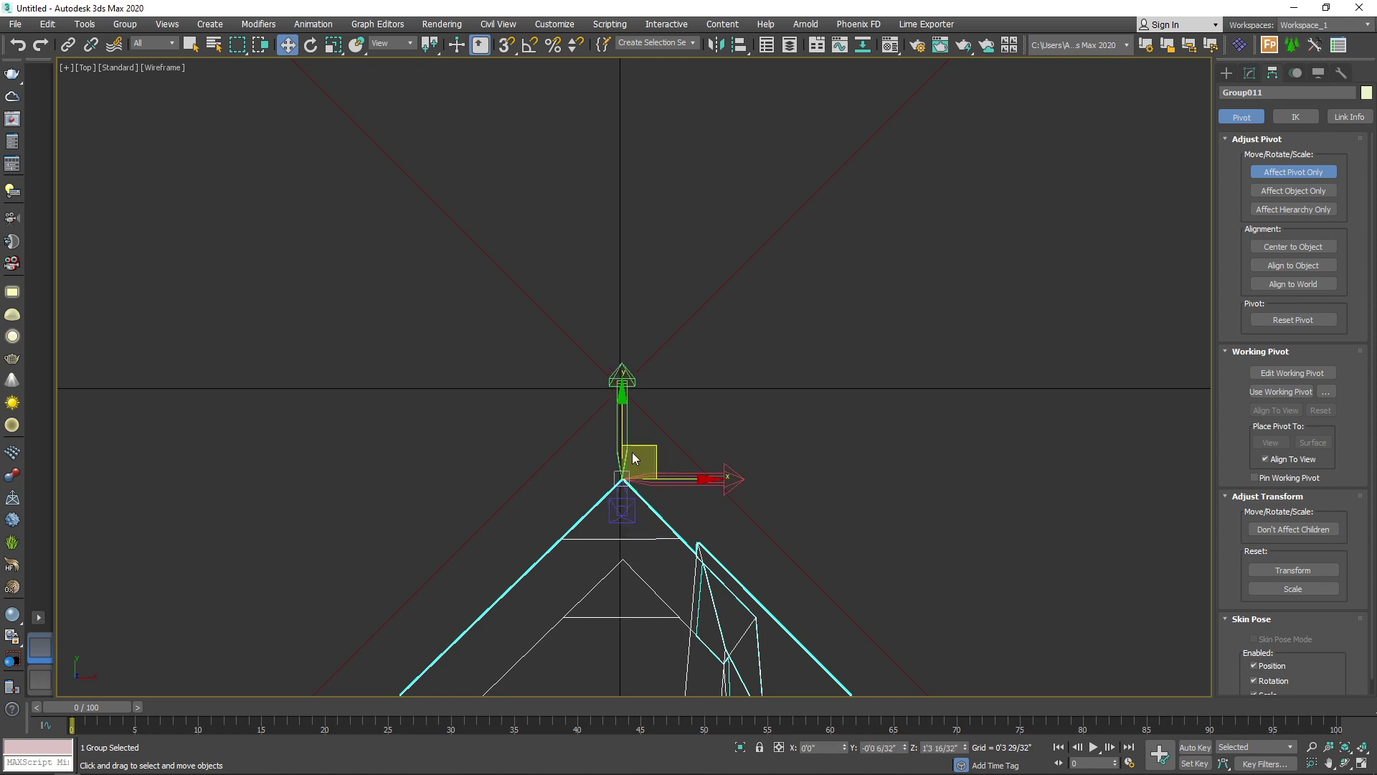
key("e")
key("r")
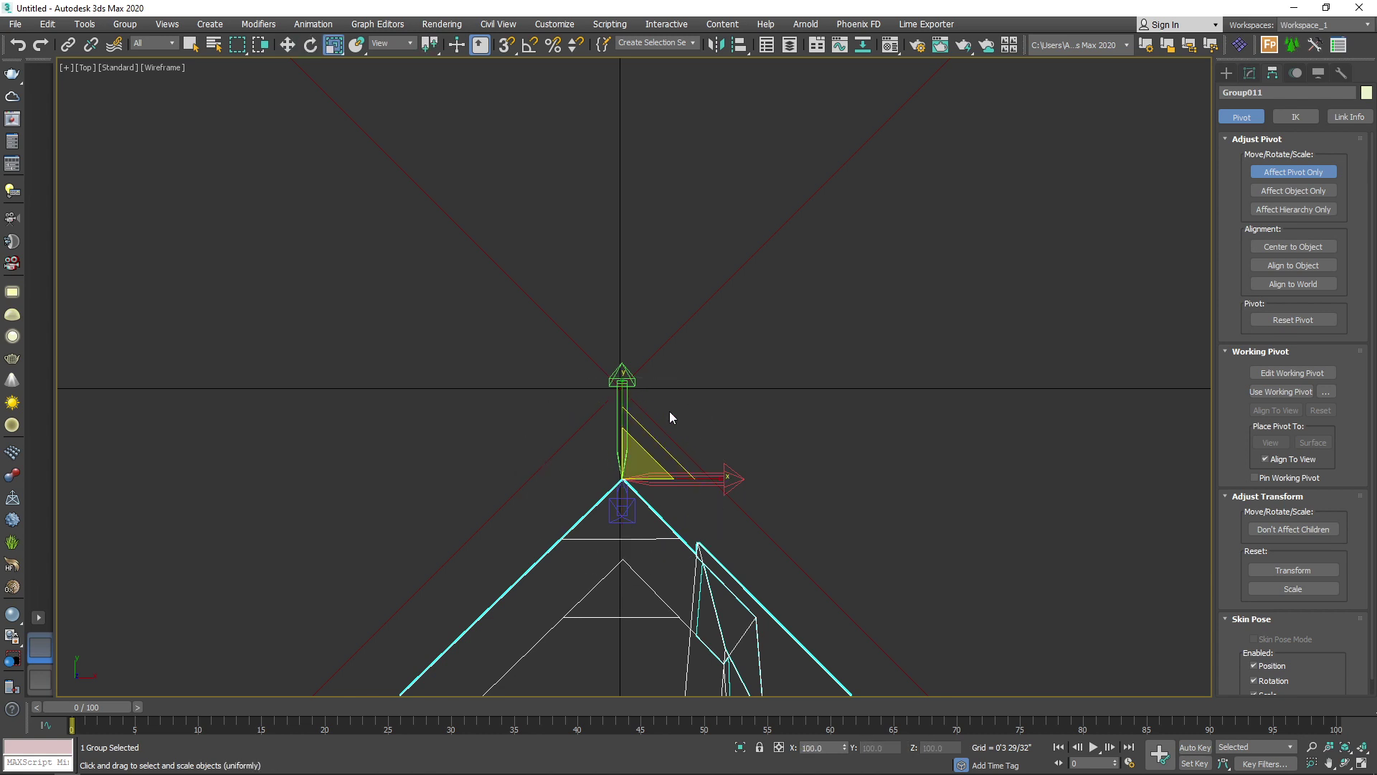
key("e")
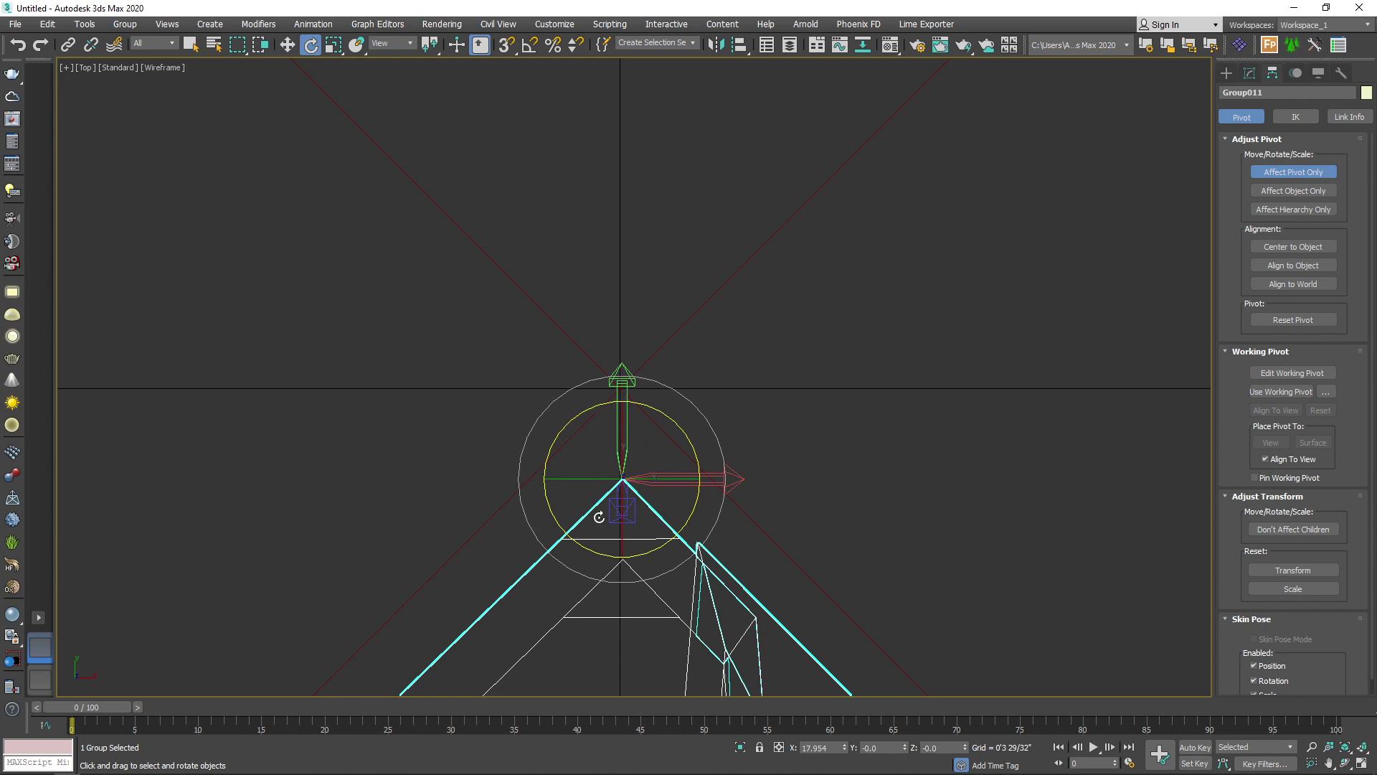
left_click(1293, 173)
Step: Move the tile group along Y so its apex meets the red roof's centre, and display the scene in a shaded perspective view
key("w")
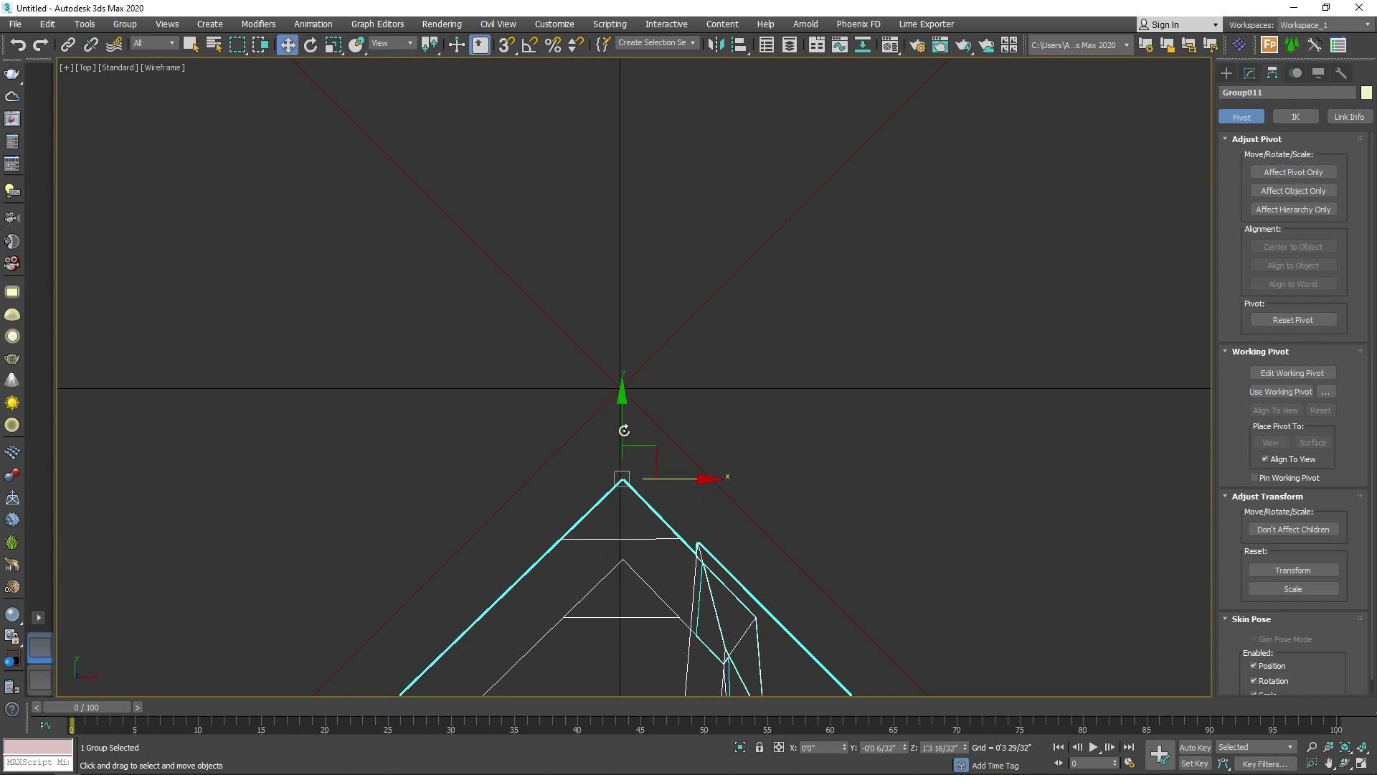
left_click_drag(624, 424, 620, 326)
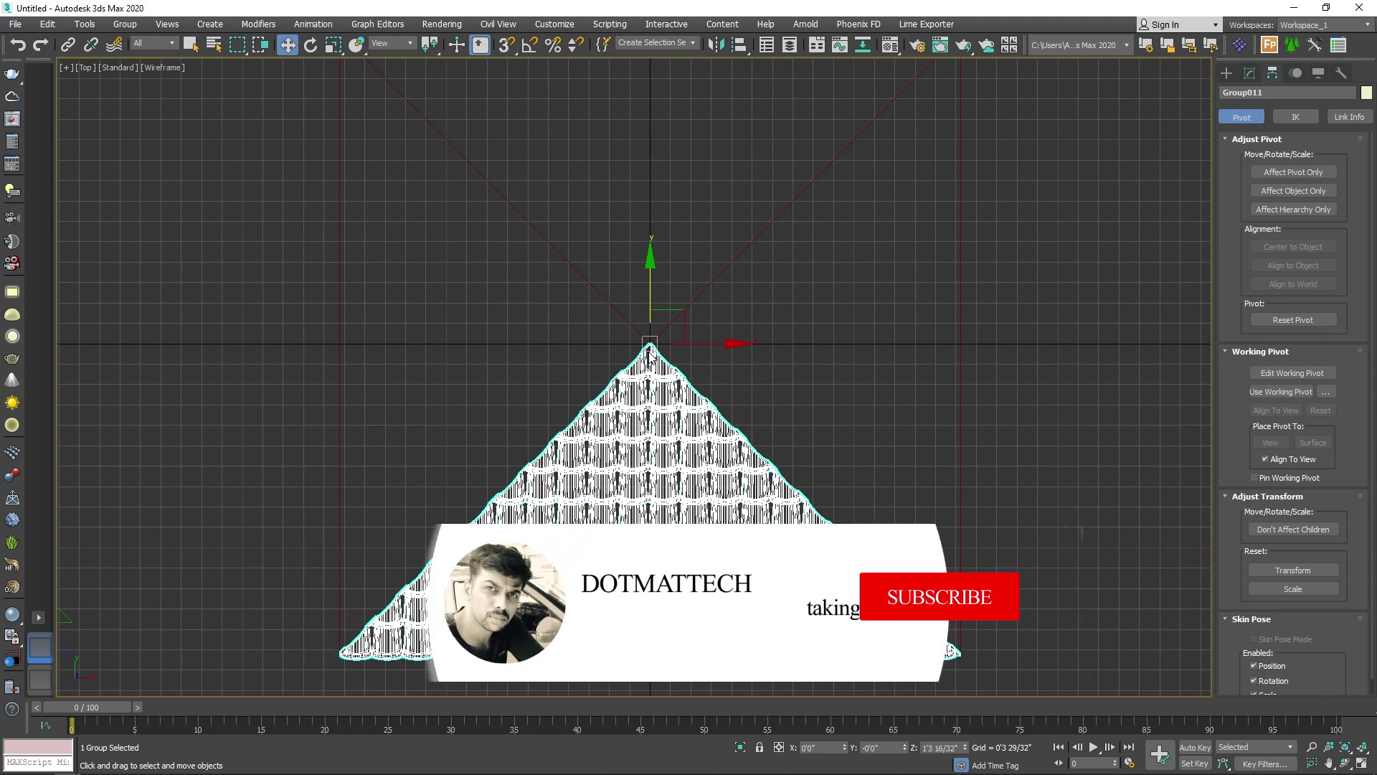
key("p")
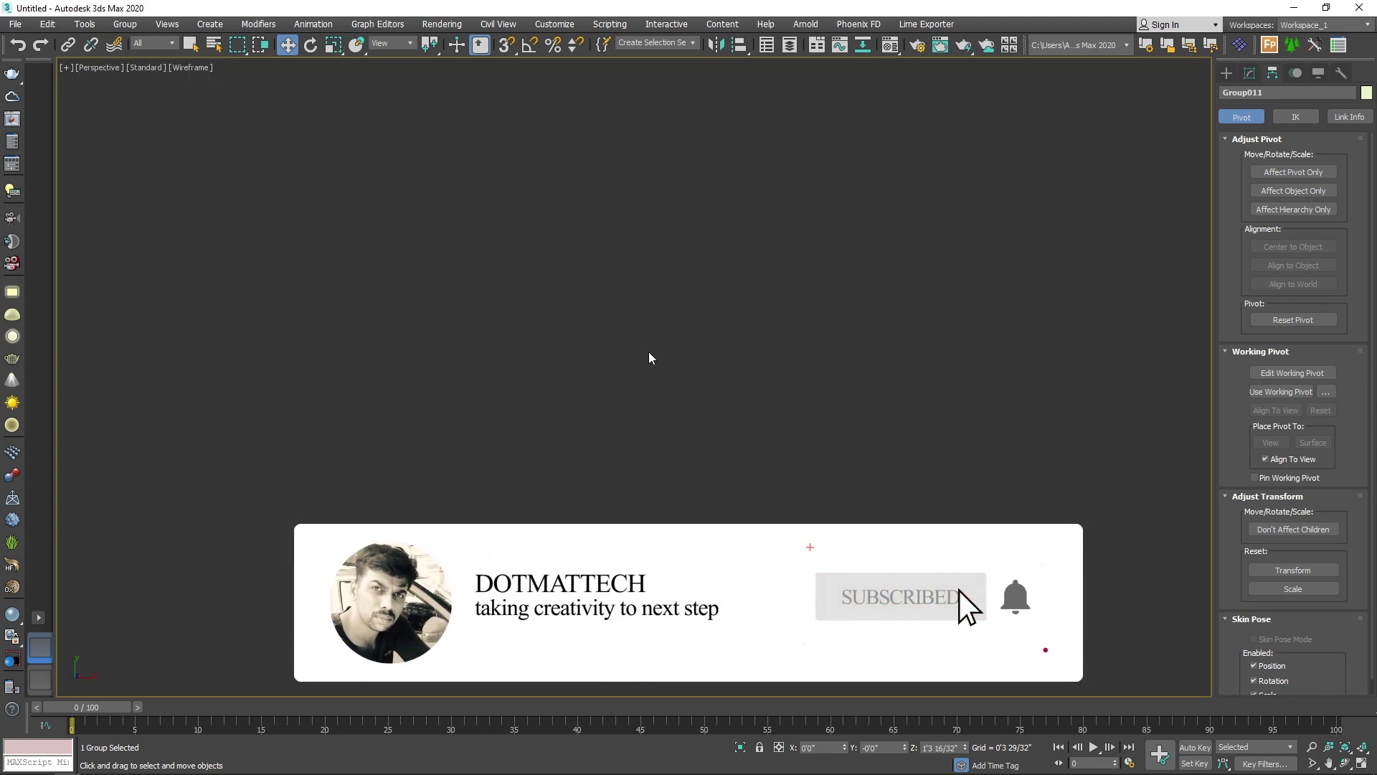
key("F3")
middle_click_drag(627, 360, 717, 294, "alt")
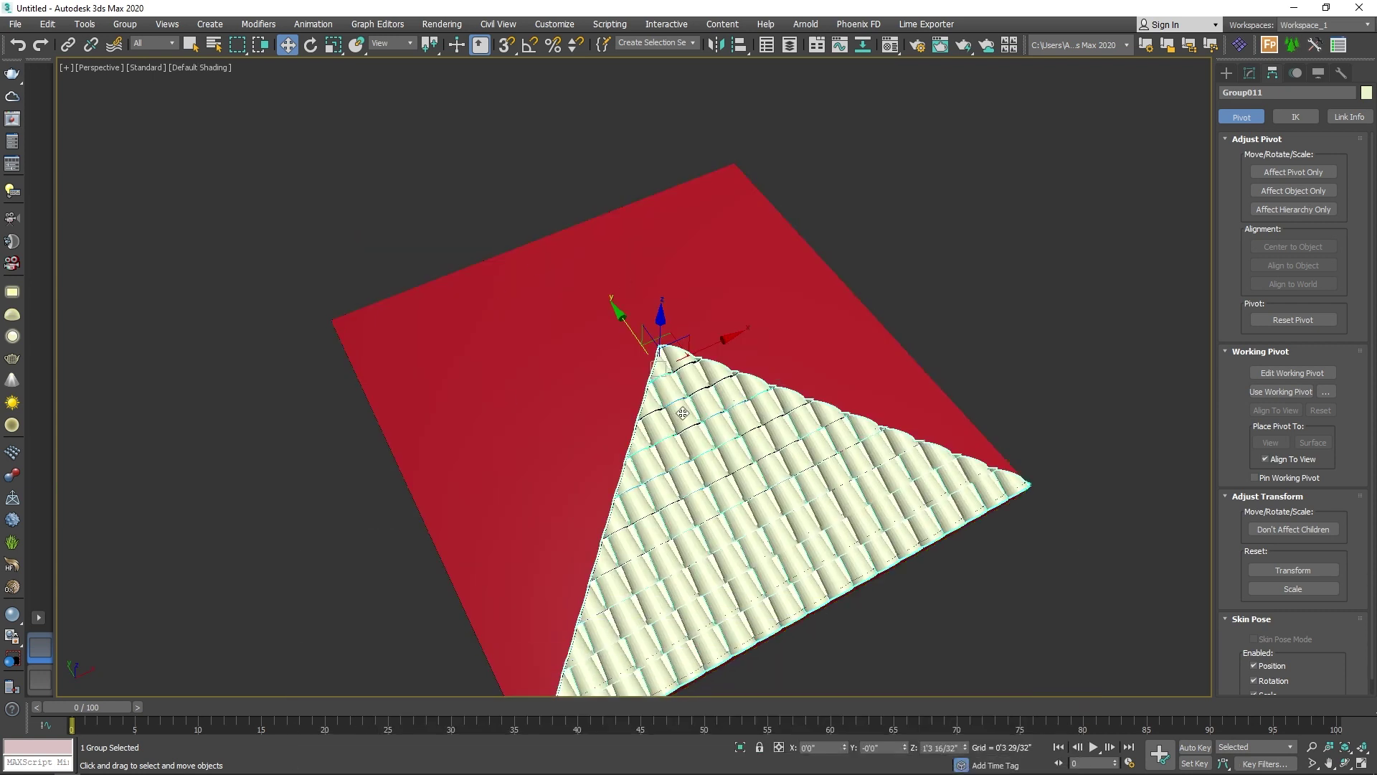
Step: With angle snap on, clone the tile group as instances rotated in 90-degree steps about Z to cover the remaining roof faces, and deselect
key("s")
key("a")
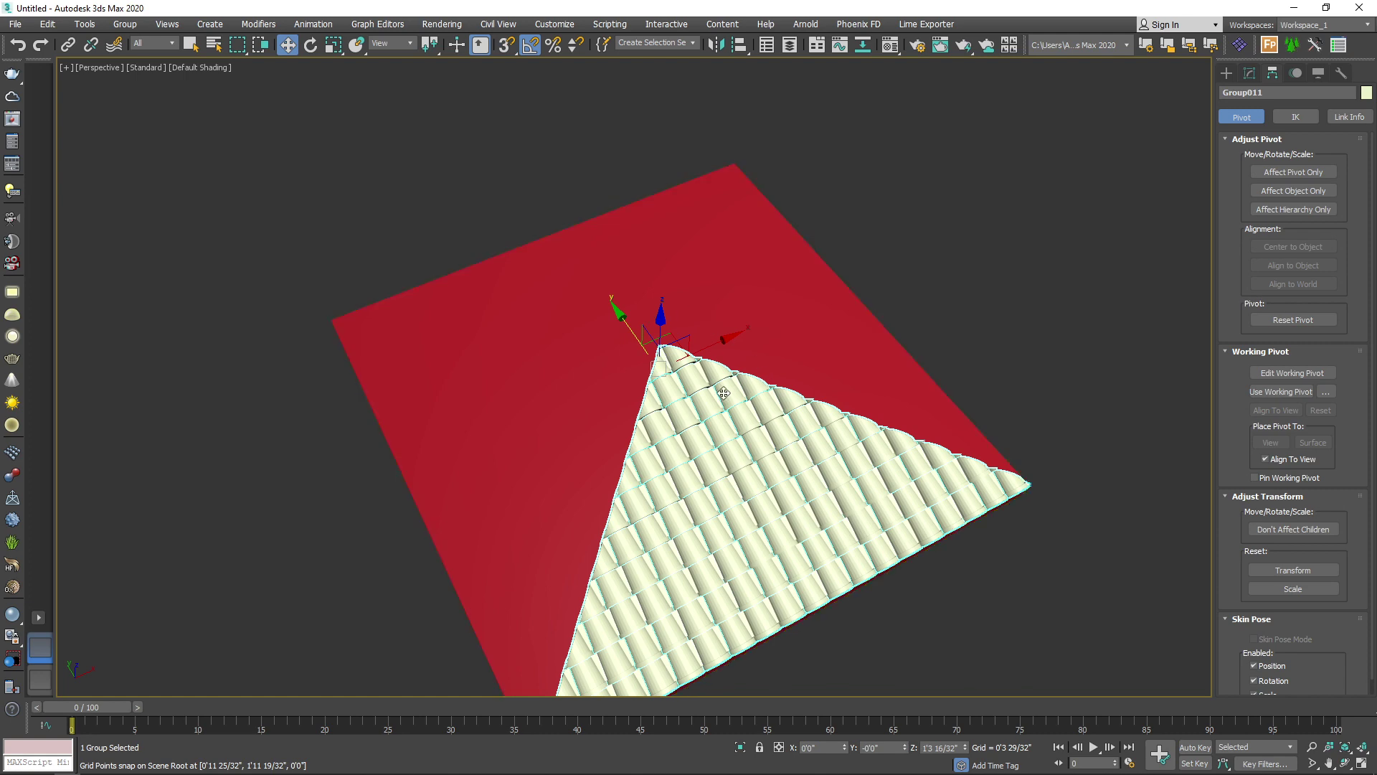
key("e")
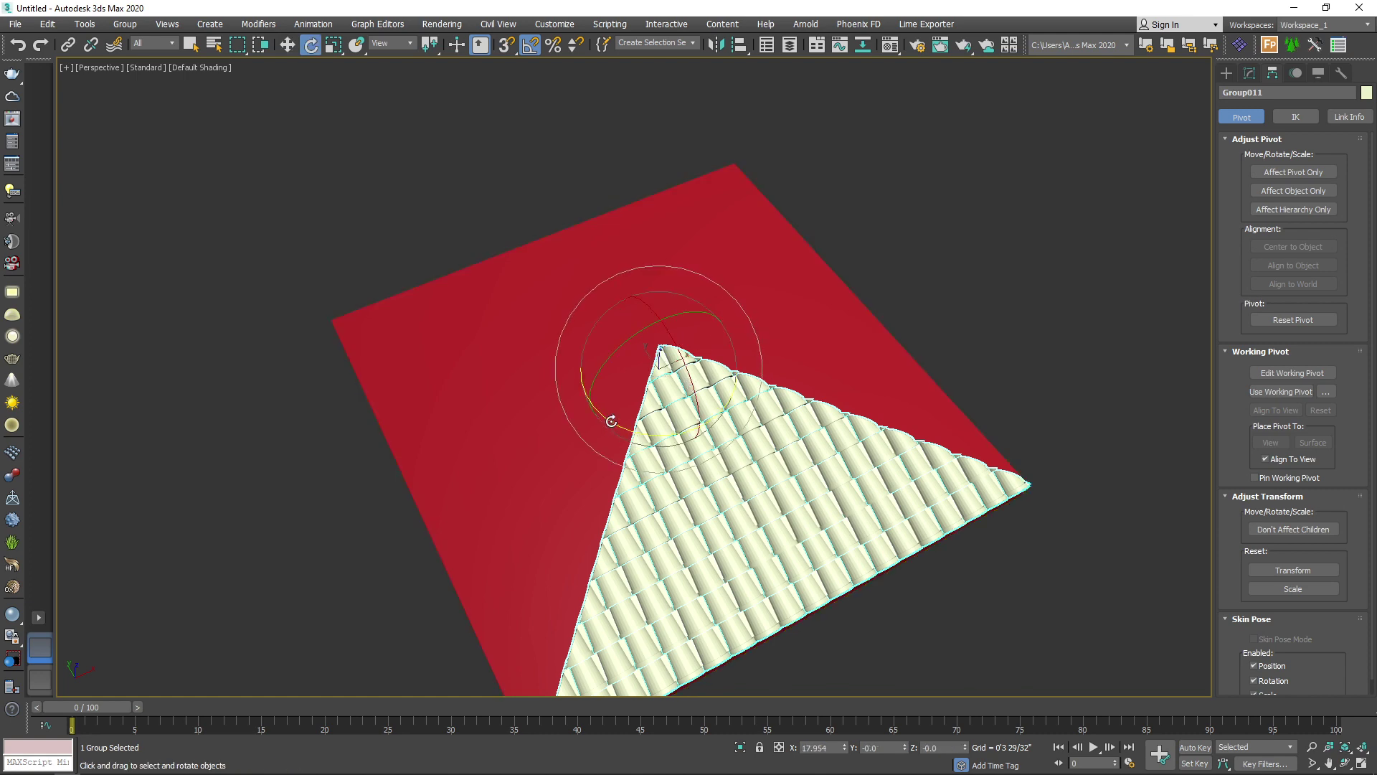
left_click_drag(624, 414, 678, 437, "shift")
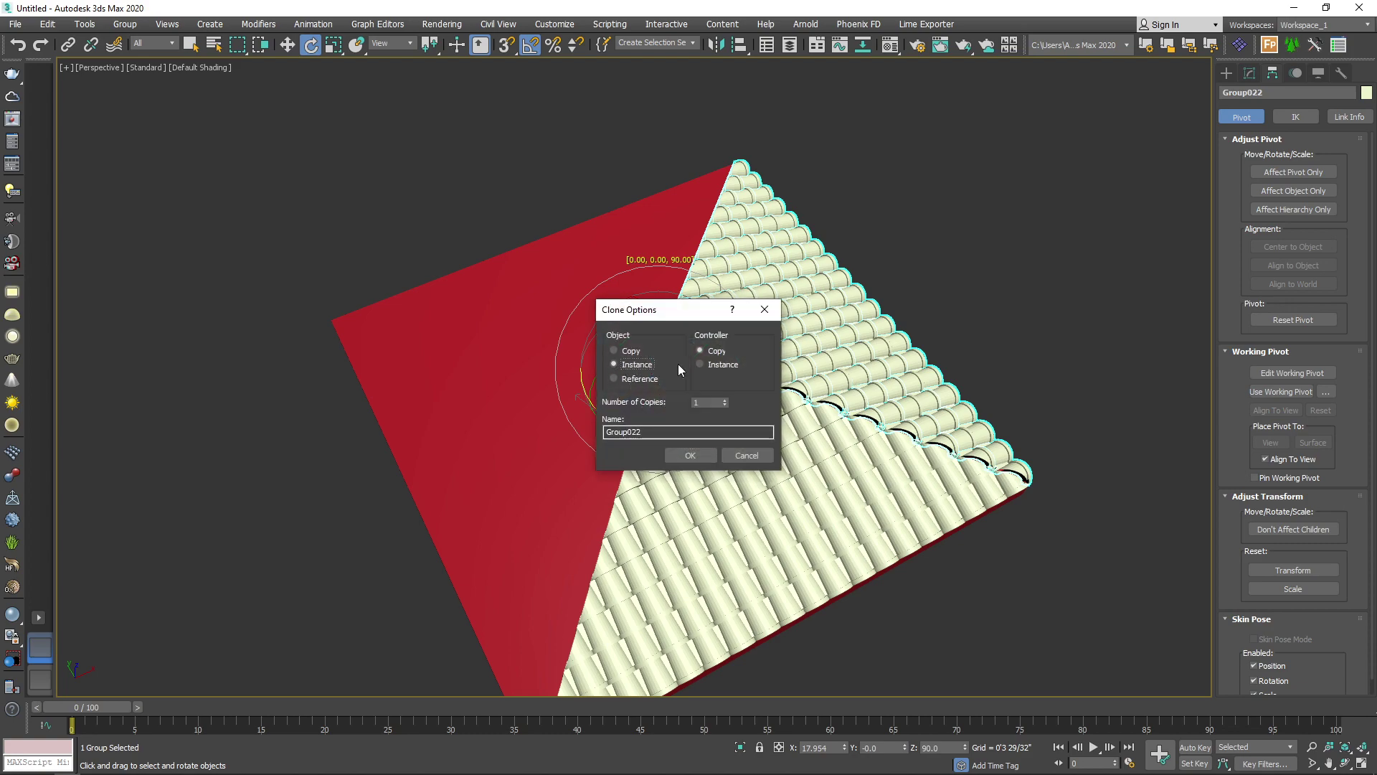
left_click(690, 456)
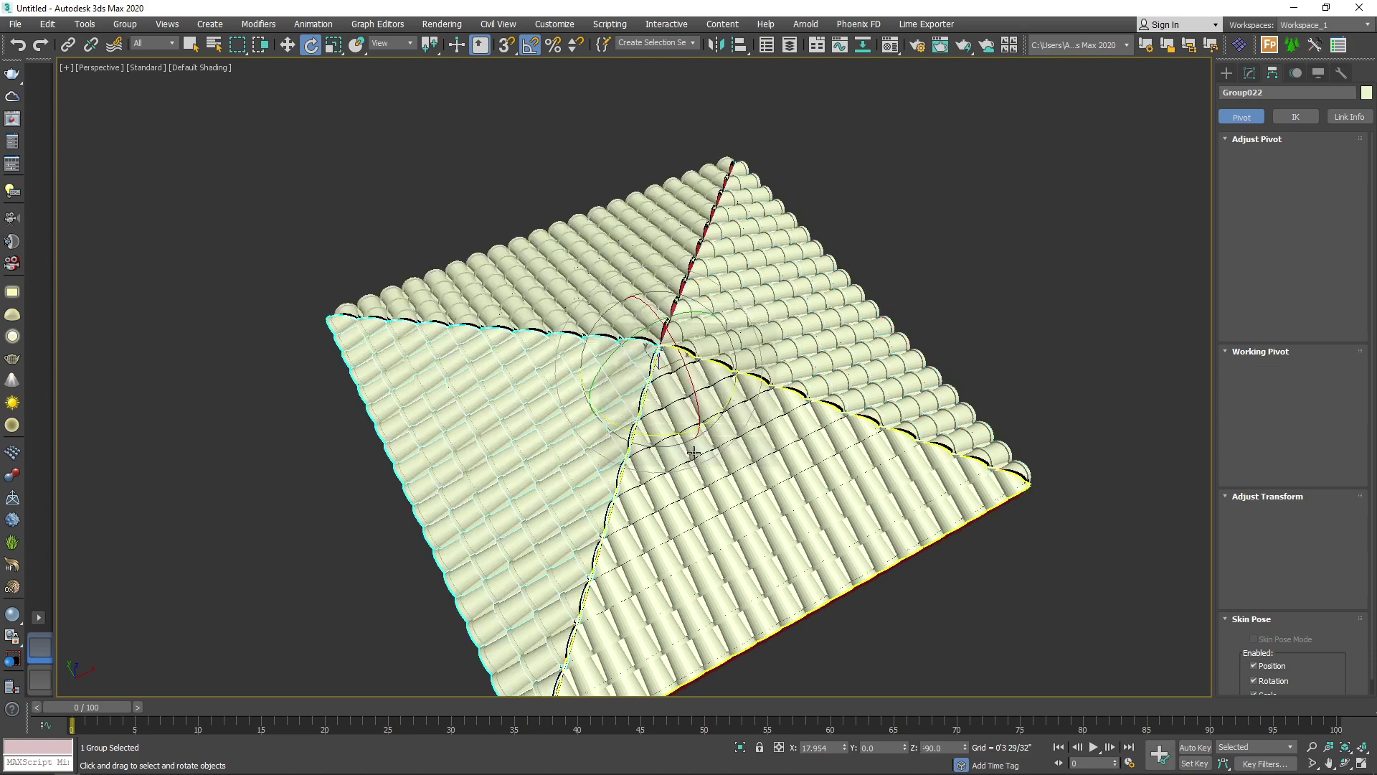
middle_click_drag(694, 452, 1068, 399, "alt")
left_click(888, 467)
Step: Clone the front face's tile group as an instance beside the roof, moved along the X axis
scroll(829, 490, "down", 3)
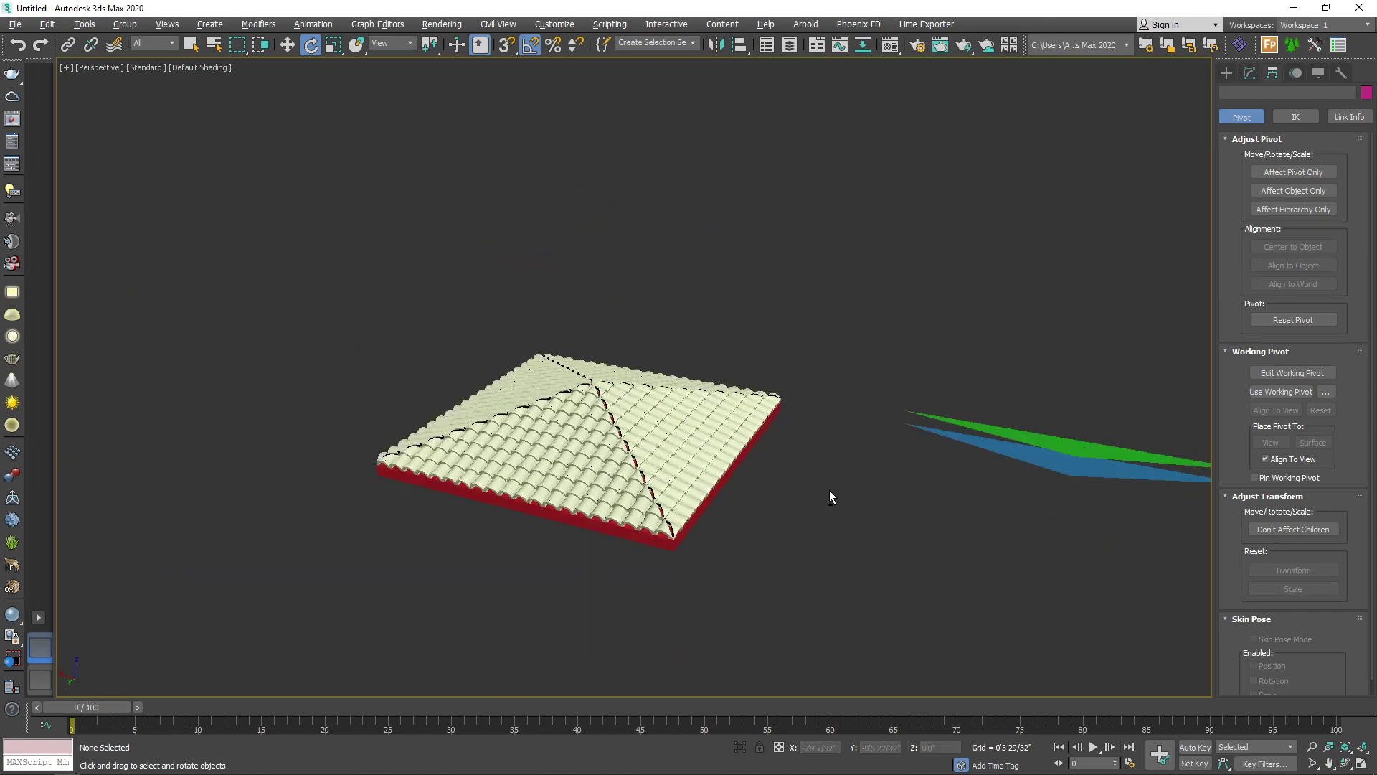
middle_click_drag(830, 495, 659, 517, "alt")
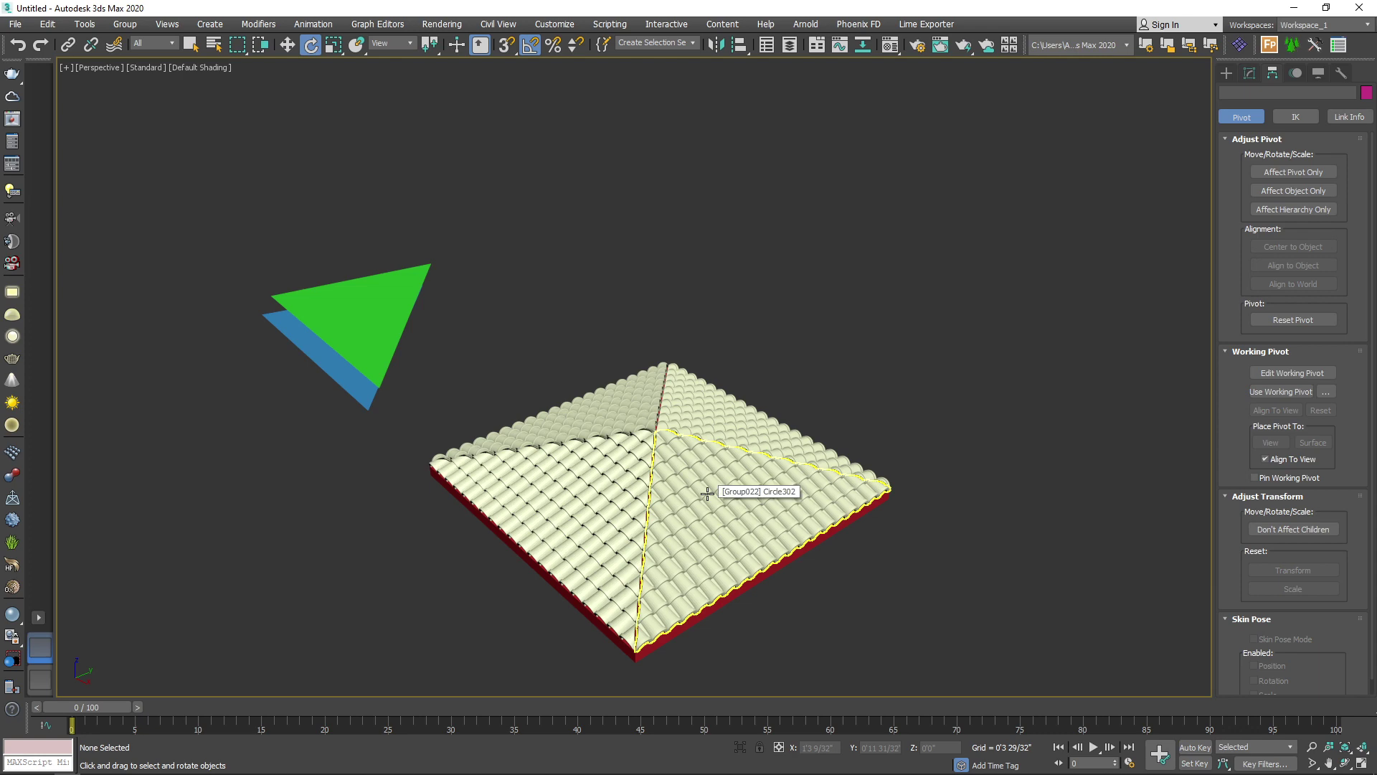
middle_click_drag(708, 494, 731, 317)
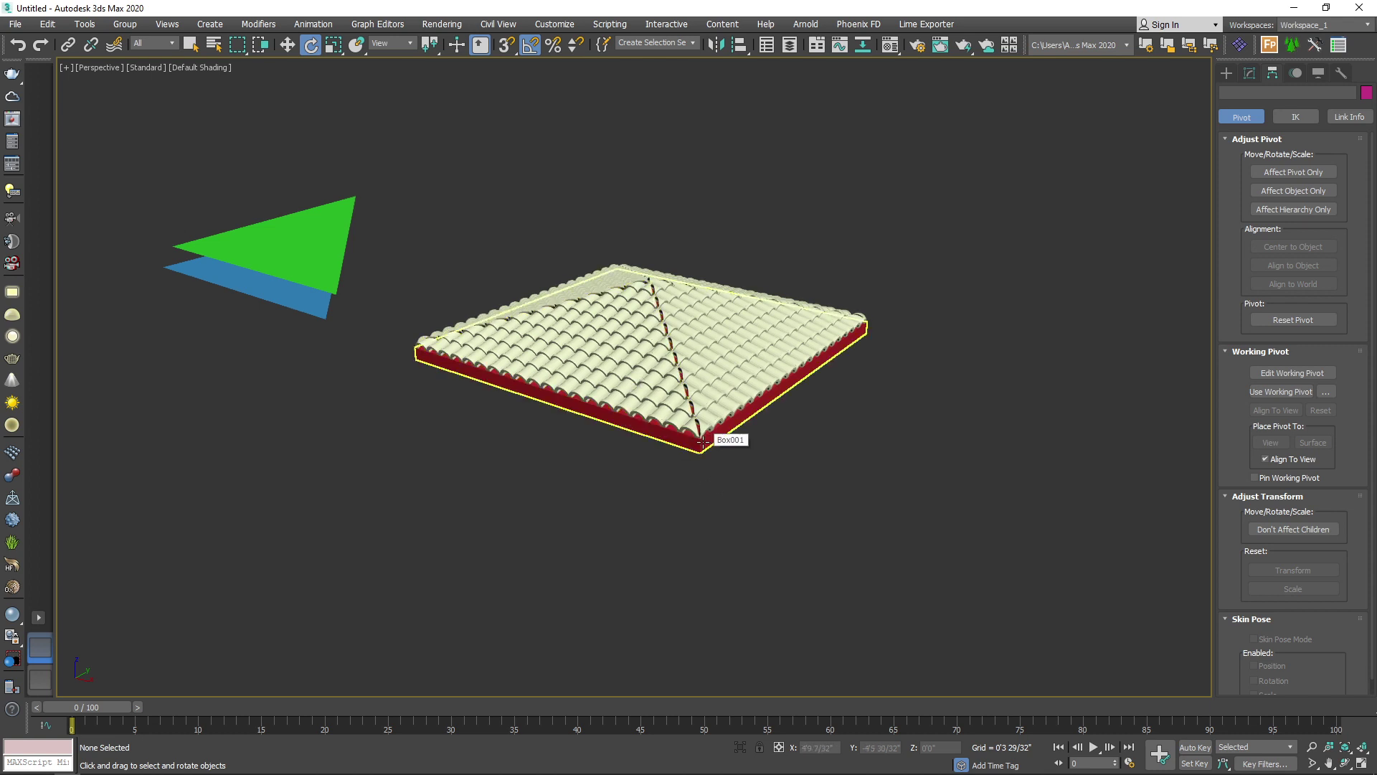
left_click(667, 388)
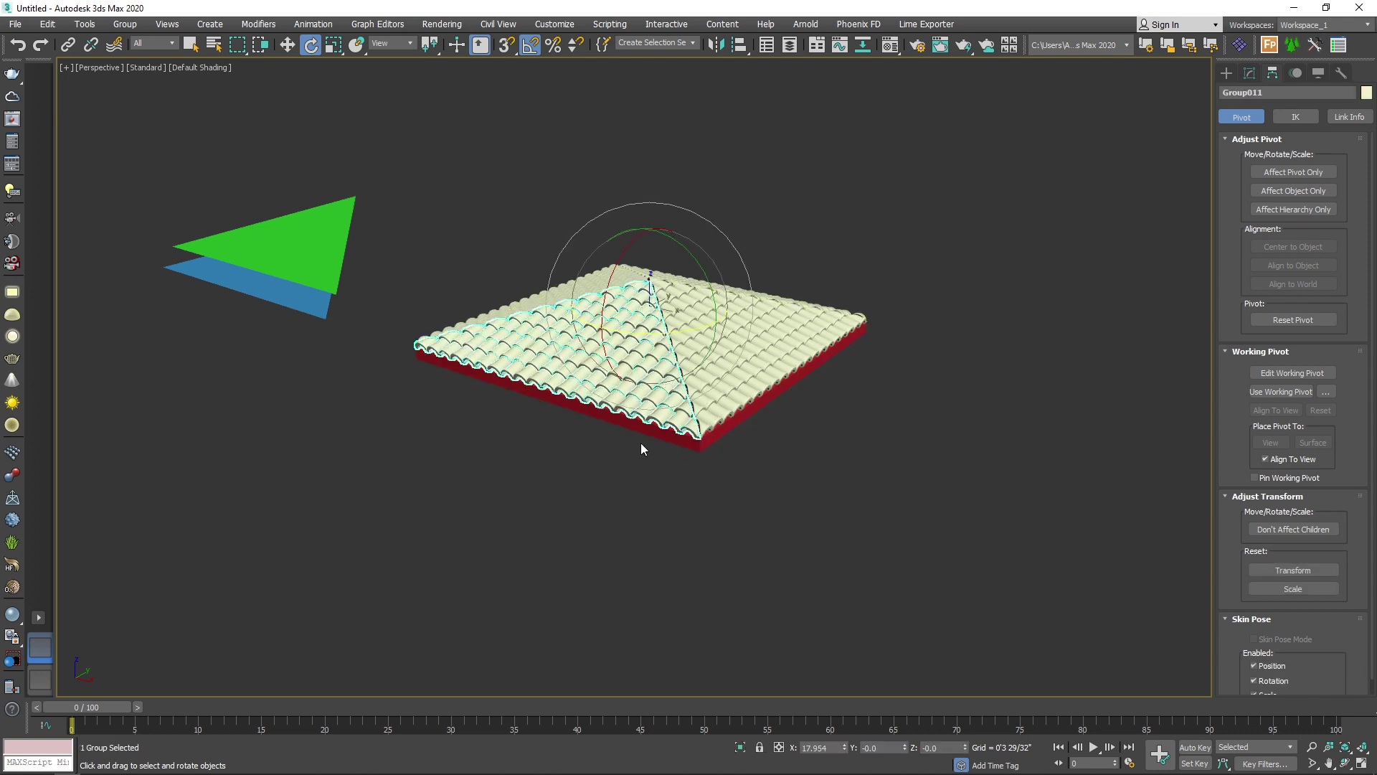
key("w")
mouse_move(696, 312)
left_mouse_down("shift")
mouse_move(1083, 374)
mouse_move(1115, 403)
left_mouse_up("shift")
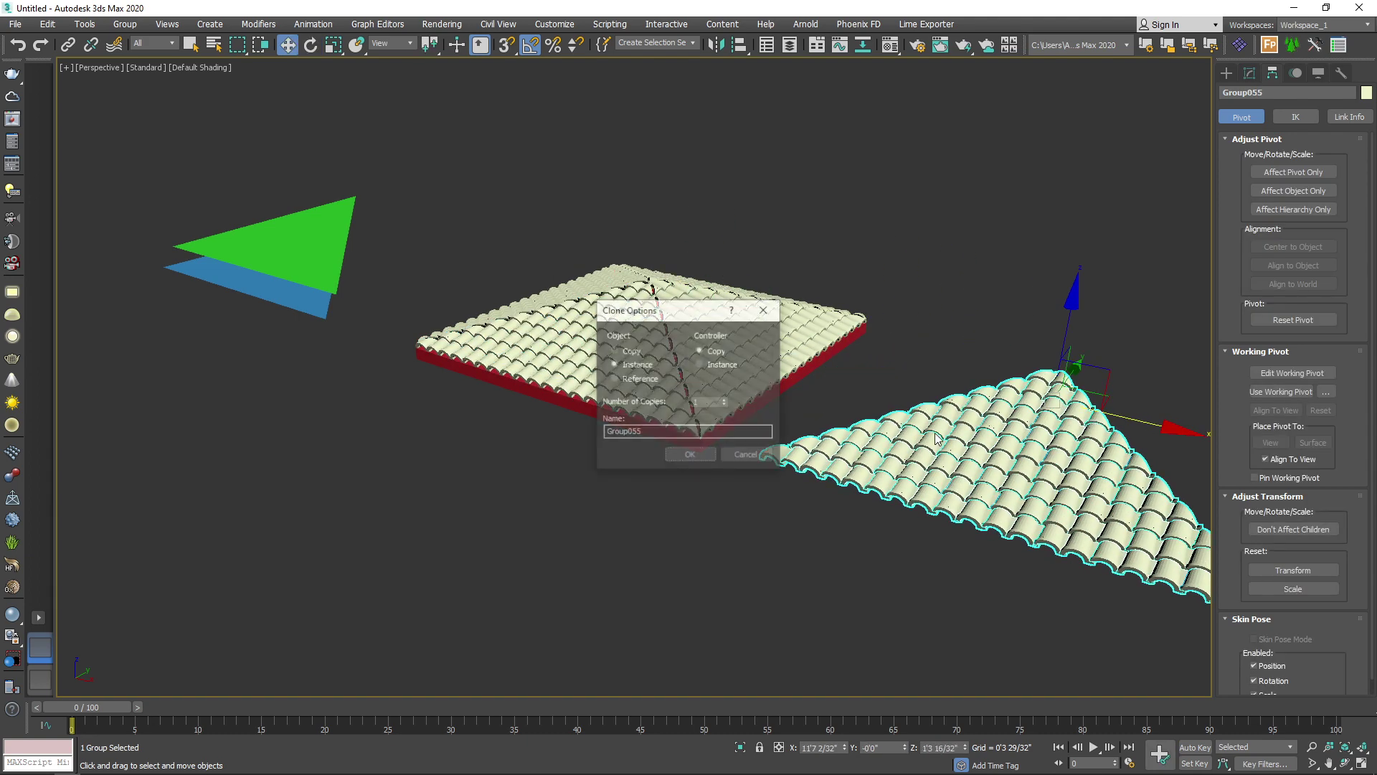
left_click(683, 458)
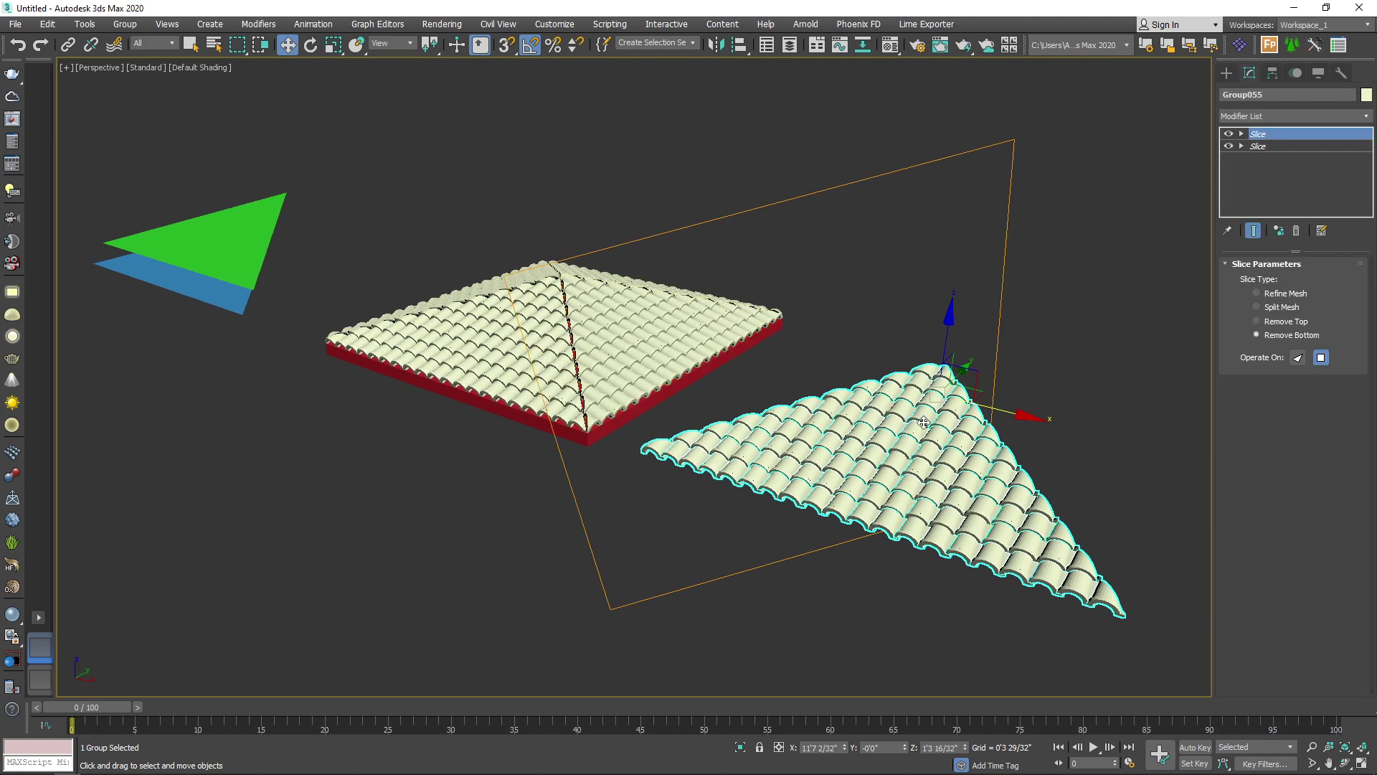
Step: Delete both Slice modifiers from the copied tile group beside the roof
left_click(1267, 146, "ctrl")
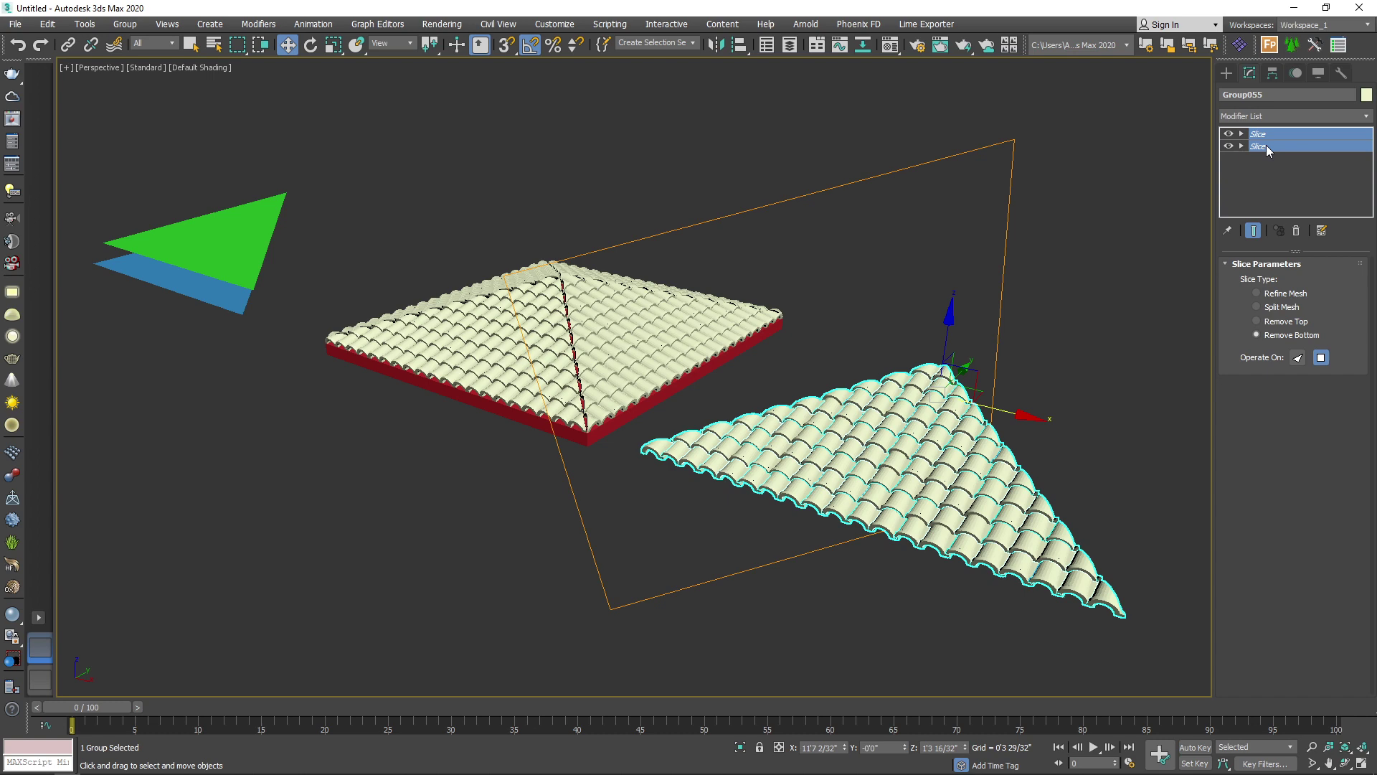
left_click(1297, 230)
left_click(986, 345)
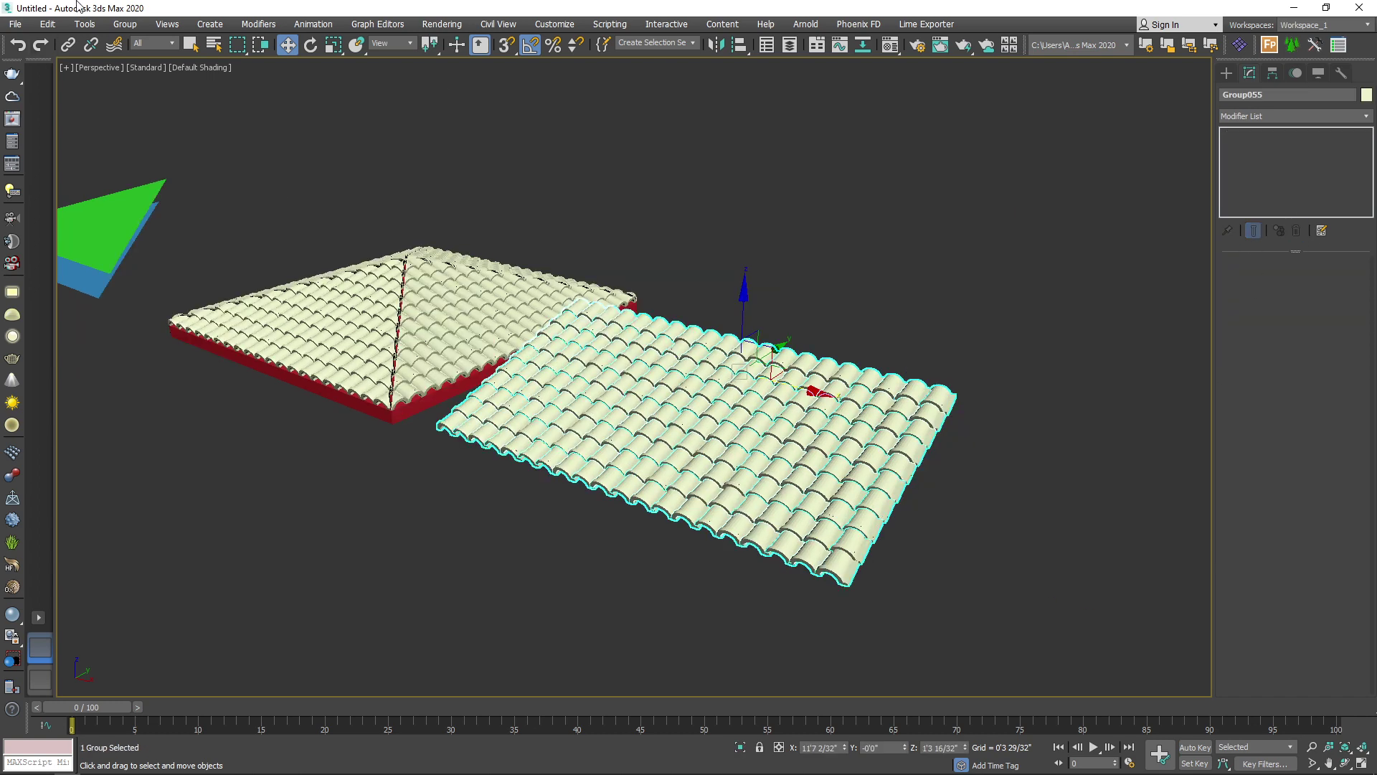
Step: Ungroup the copied tile group and its nested groups into individual tiles
left_click(125, 23)
left_click(139, 66)
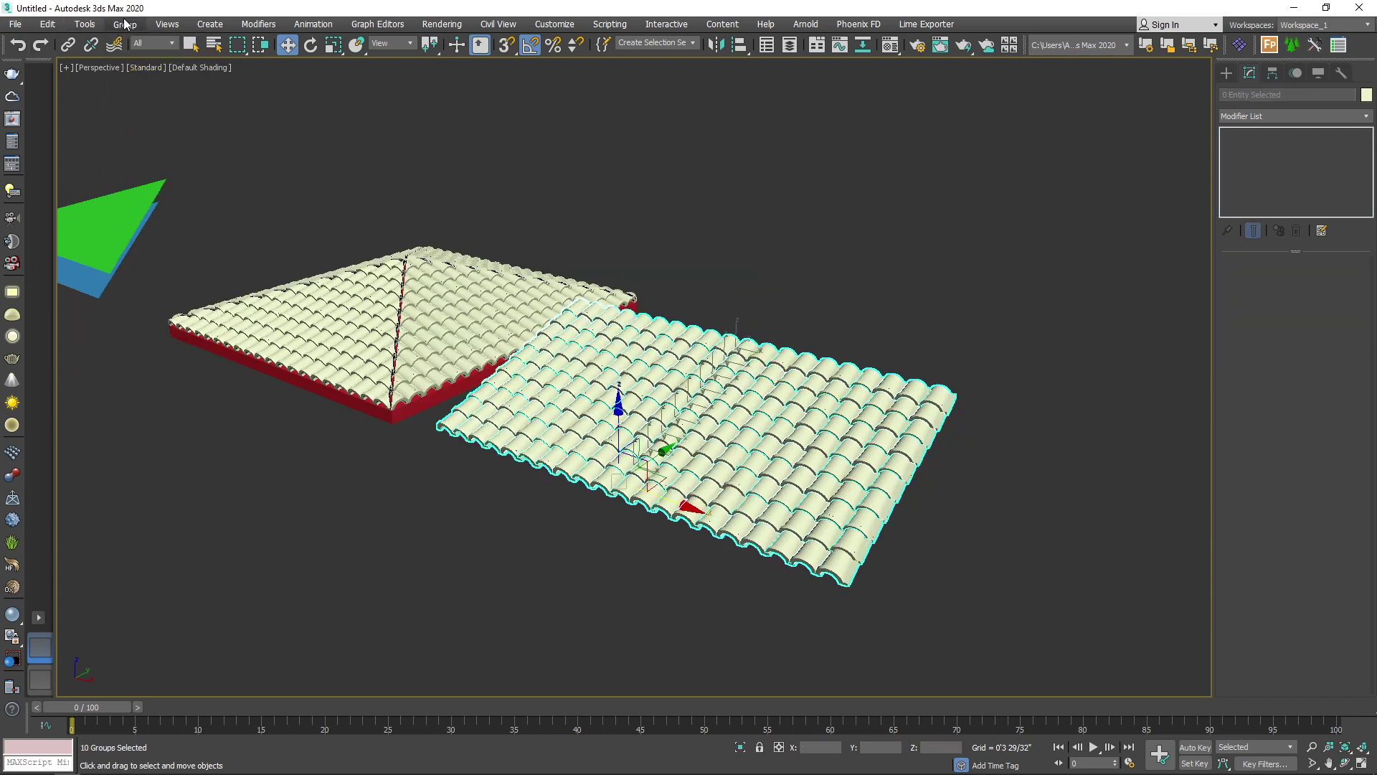
left_click(125, 24)
left_click(882, 459)
Step: Move one corner tile away from the copied tiles along X and delete all the other copied tiles
left_click(843, 567)
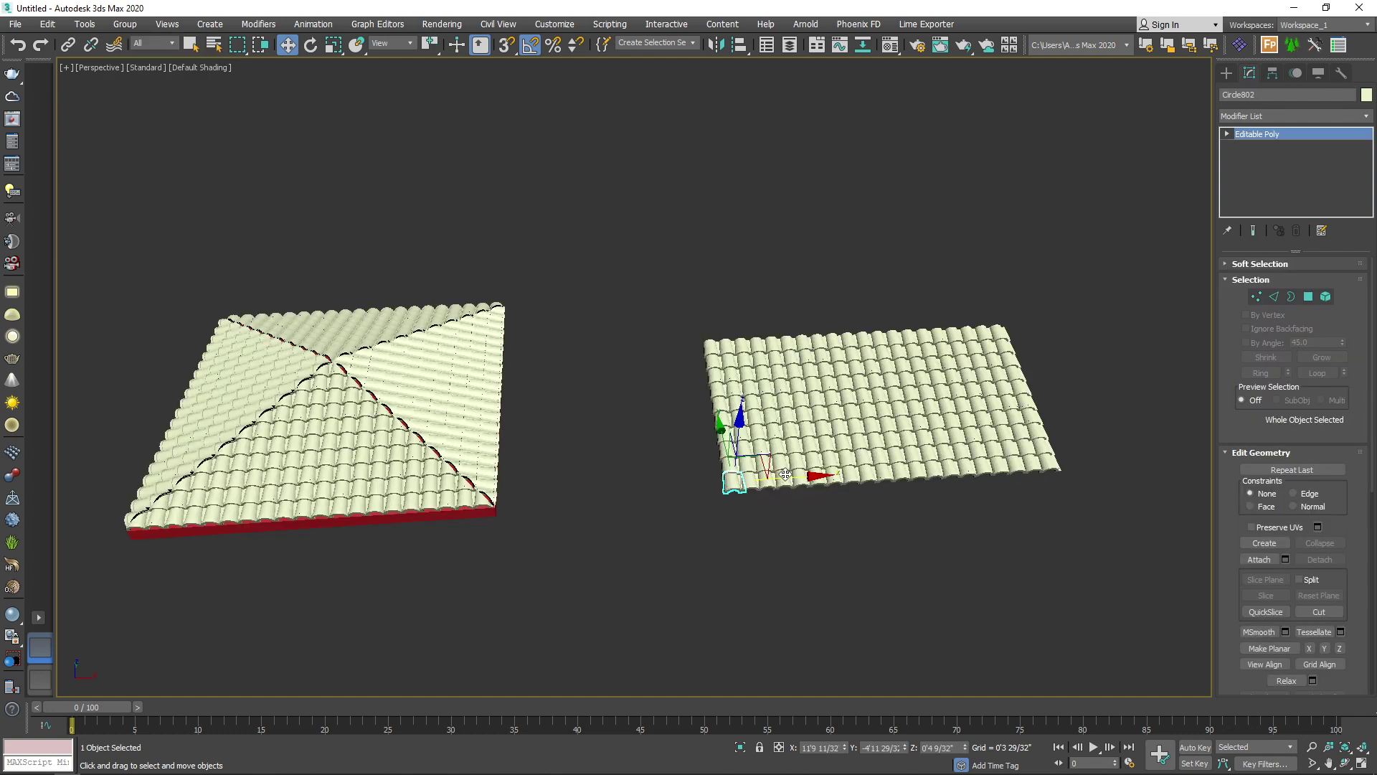
left_click_drag(785, 474, 629, 477)
left_click_drag(699, 188, 696, 188)
key("Delete")
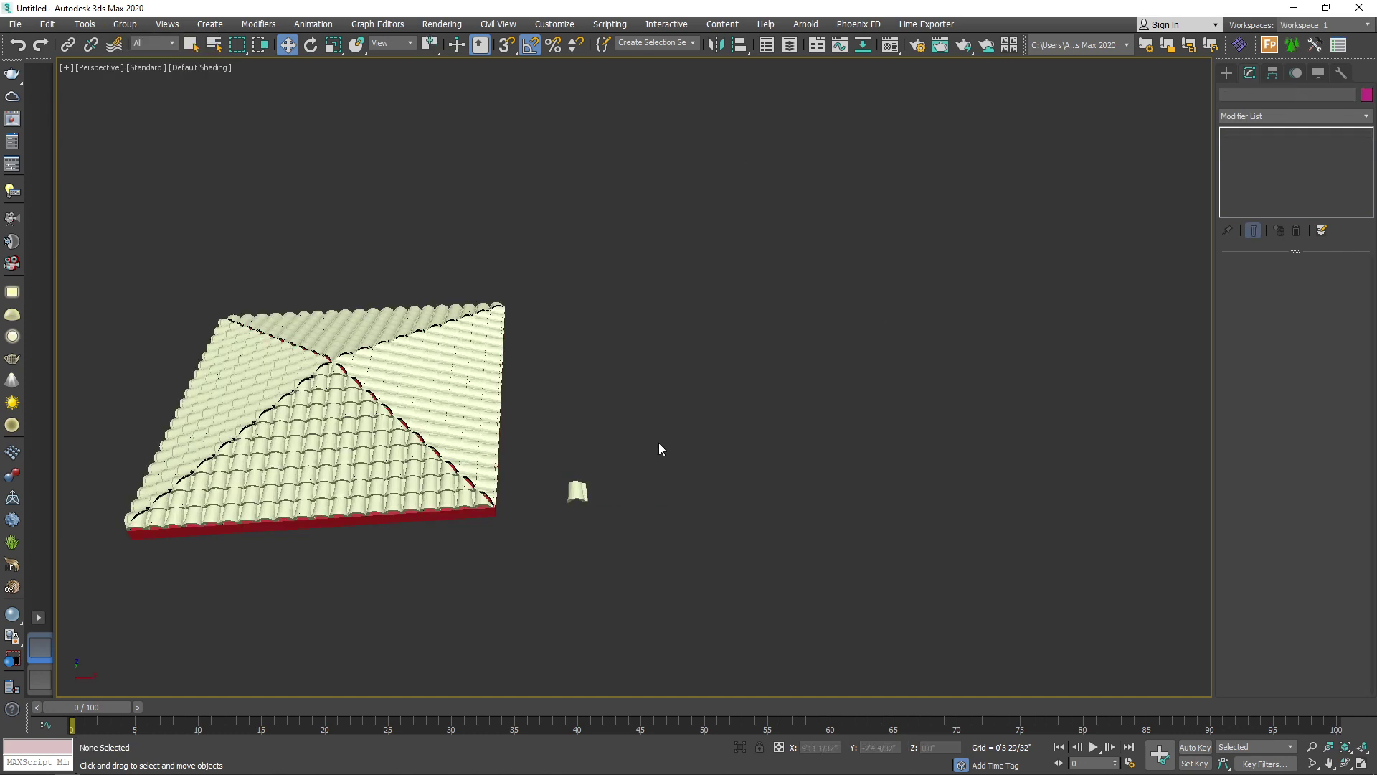
Step: Frame the single leftover tile and, at polygon level, delete the first polygons of the flat strip along its side
middle_click_drag(531, 531, 588, 481)
scroll(590, 480, "up", 6)
left_click(769, 348)
key("z")
middle_click_drag(833, 362, 725, 389, "alt")
left_click(1308, 297)
left_click(732, 431)
key("Delete")
left_click(737, 449)
key("Delete")
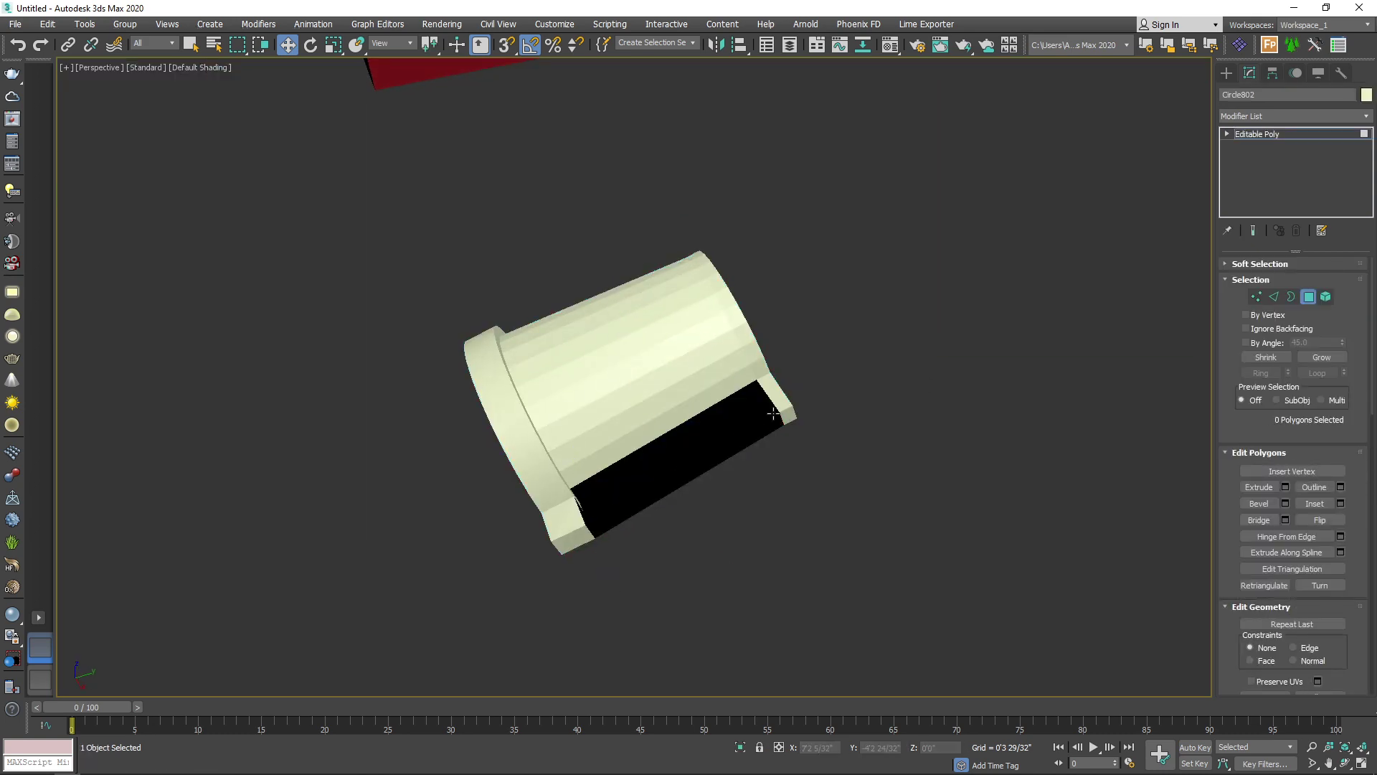
Step: Delete the remaining polygons of the tile's side strip, including those at its narrow end and its collar
left_click(778, 403)
key("Delete")
left_click(756, 439)
key("Delete")
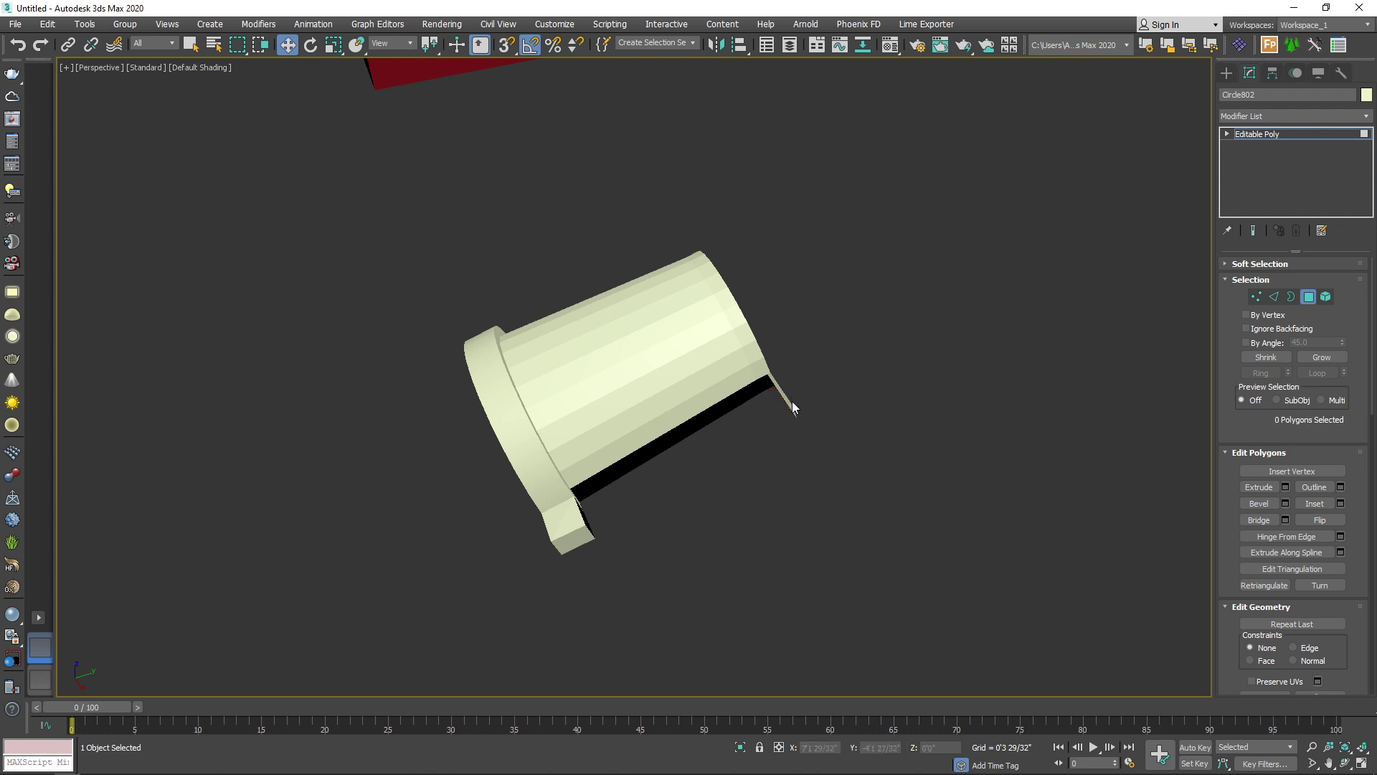
left_click(792, 403)
key("Delete")
left_click(579, 538)
key("Delete")
left_click(566, 522)
key("Delete")
Step: Select the two long open edges along the tile's cut side and bridge them to close the gap
middle_click_drag(603, 504, 657, 446, "alt")
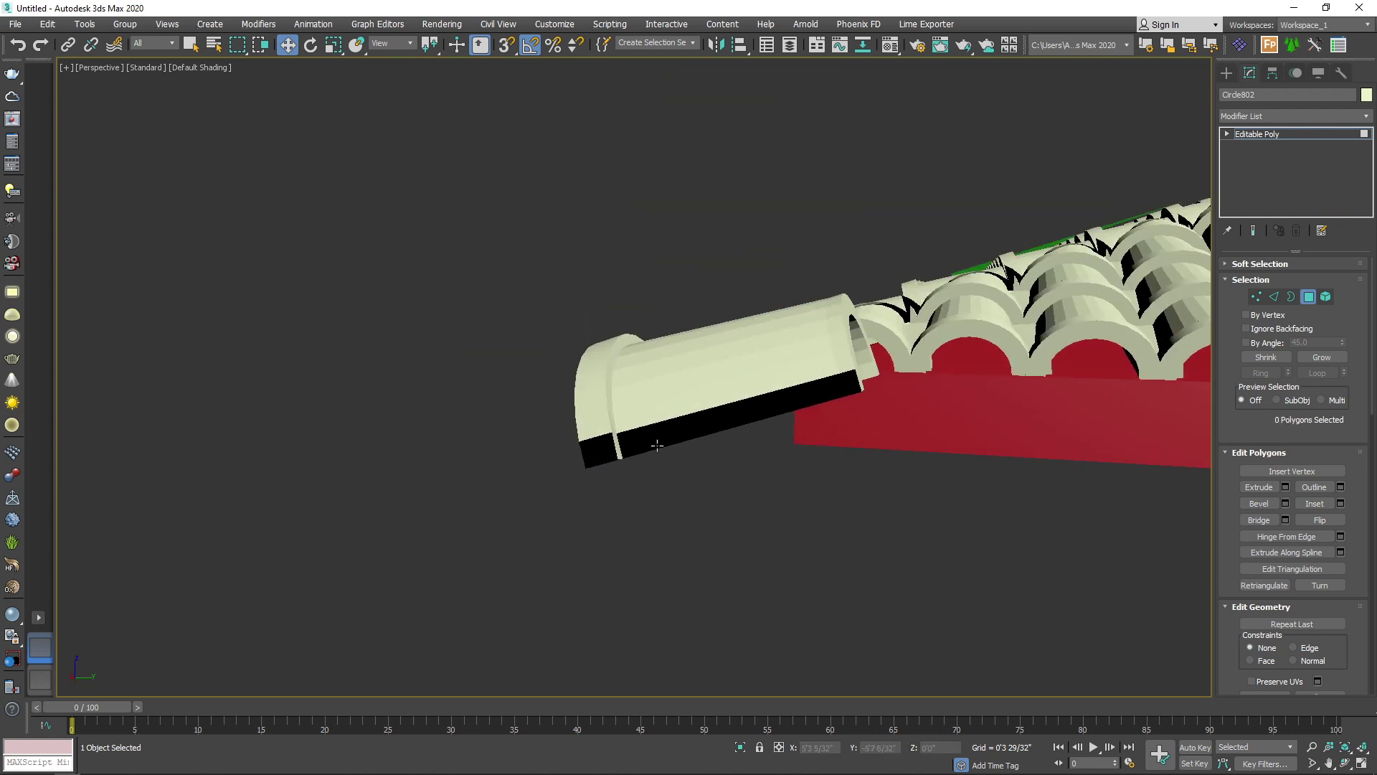
scroll(657, 445, "up", 3)
left_click(1274, 296)
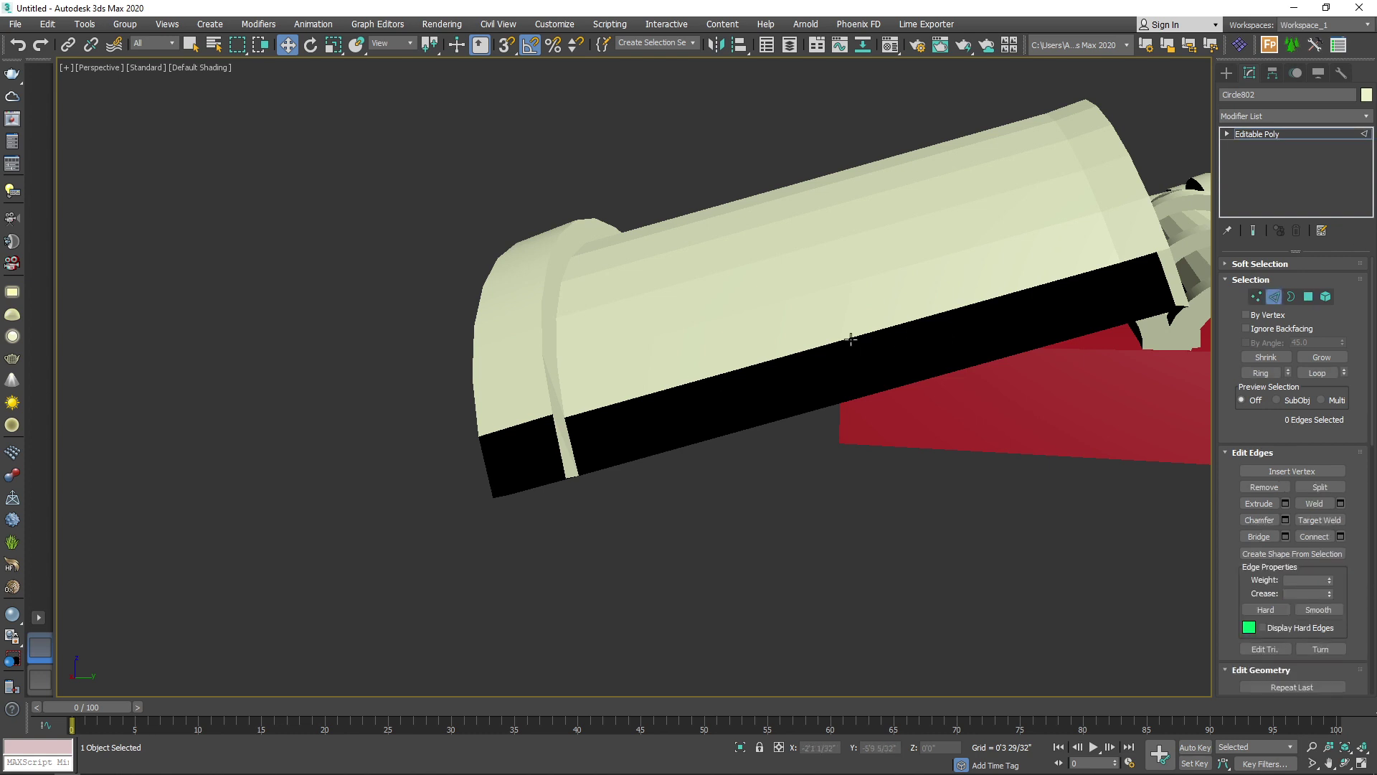
left_click(789, 350)
middle_click_drag(789, 350, 758, 402, "alt")
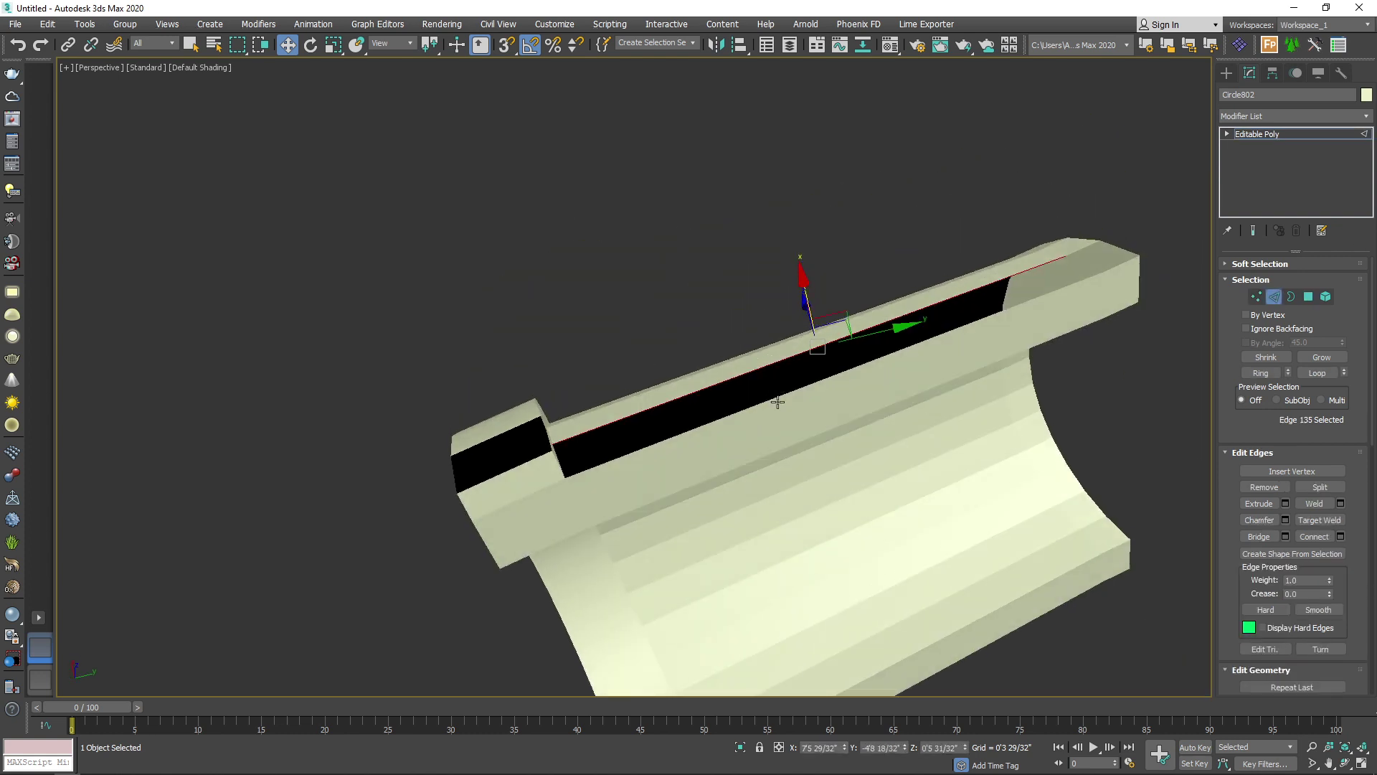
left_click(759, 398, "ctrl")
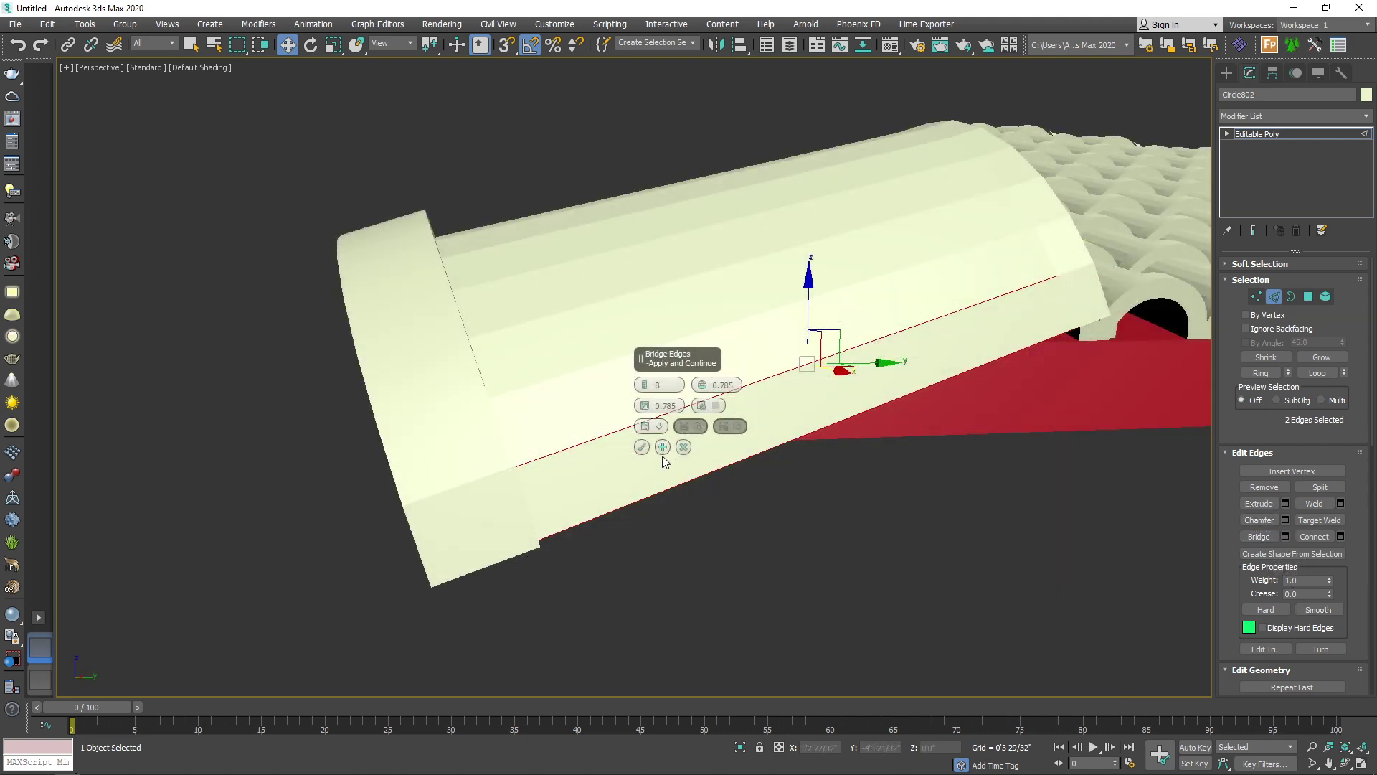
left_click(649, 425)
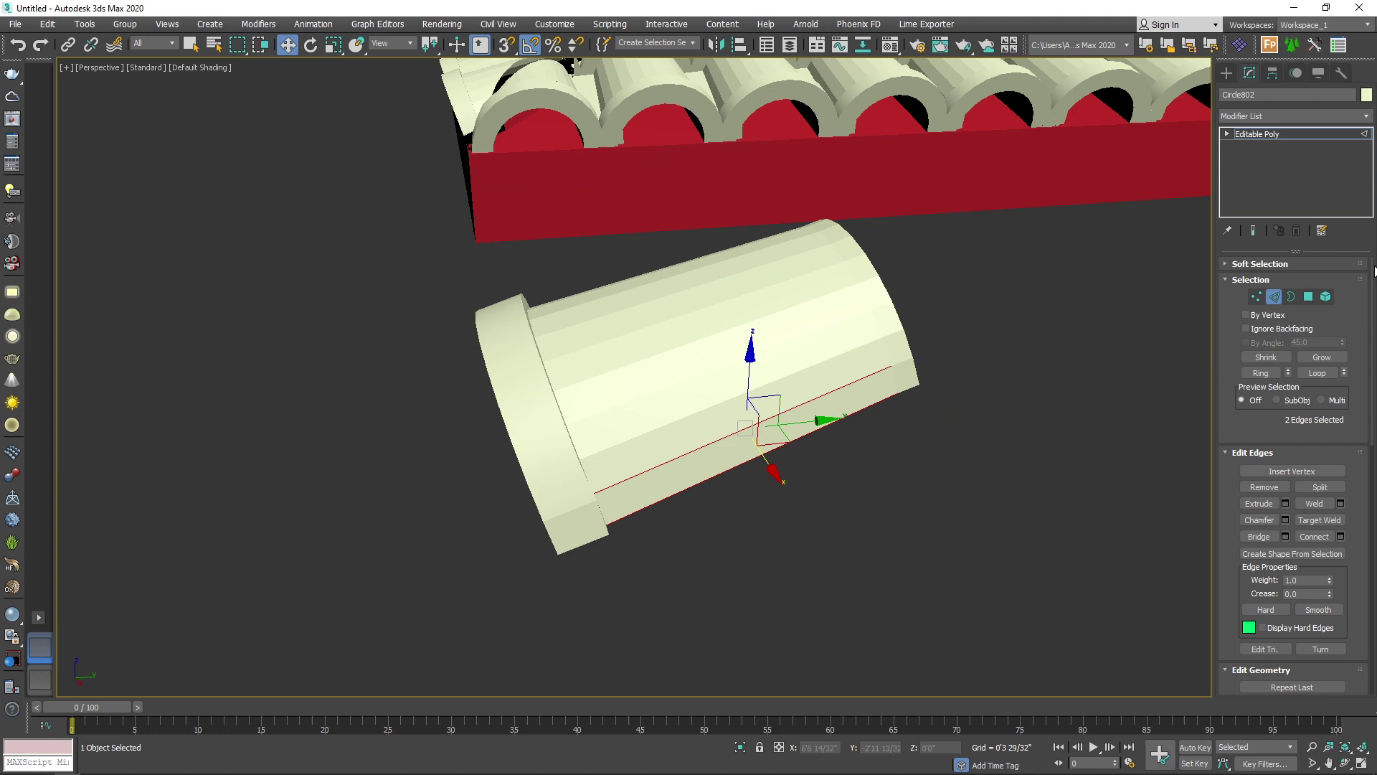
Step: Leave edge editing, move the reshaped tile onto the roof's corner in the Top view, and rotate it along the hip line
left_click(1274, 296)
left_click(856, 545)
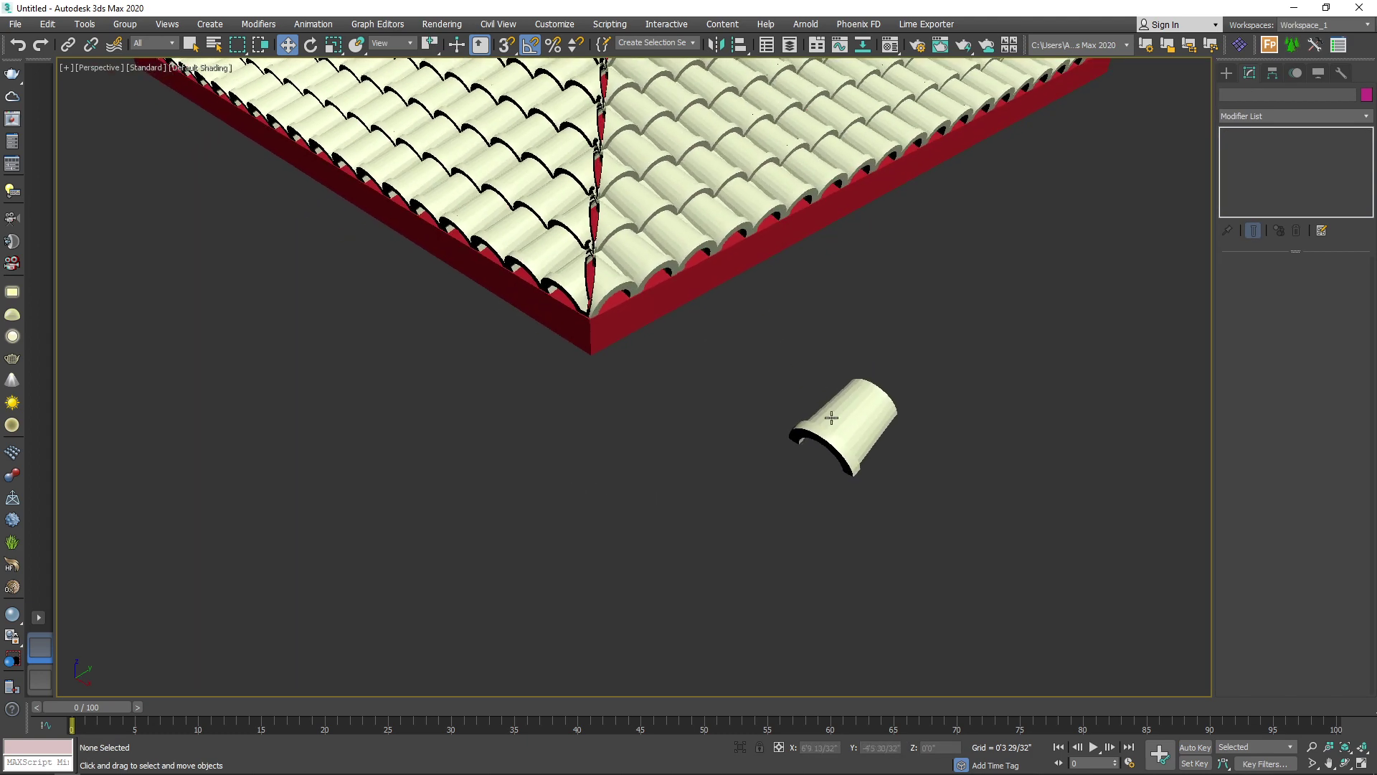
left_click(831, 416)
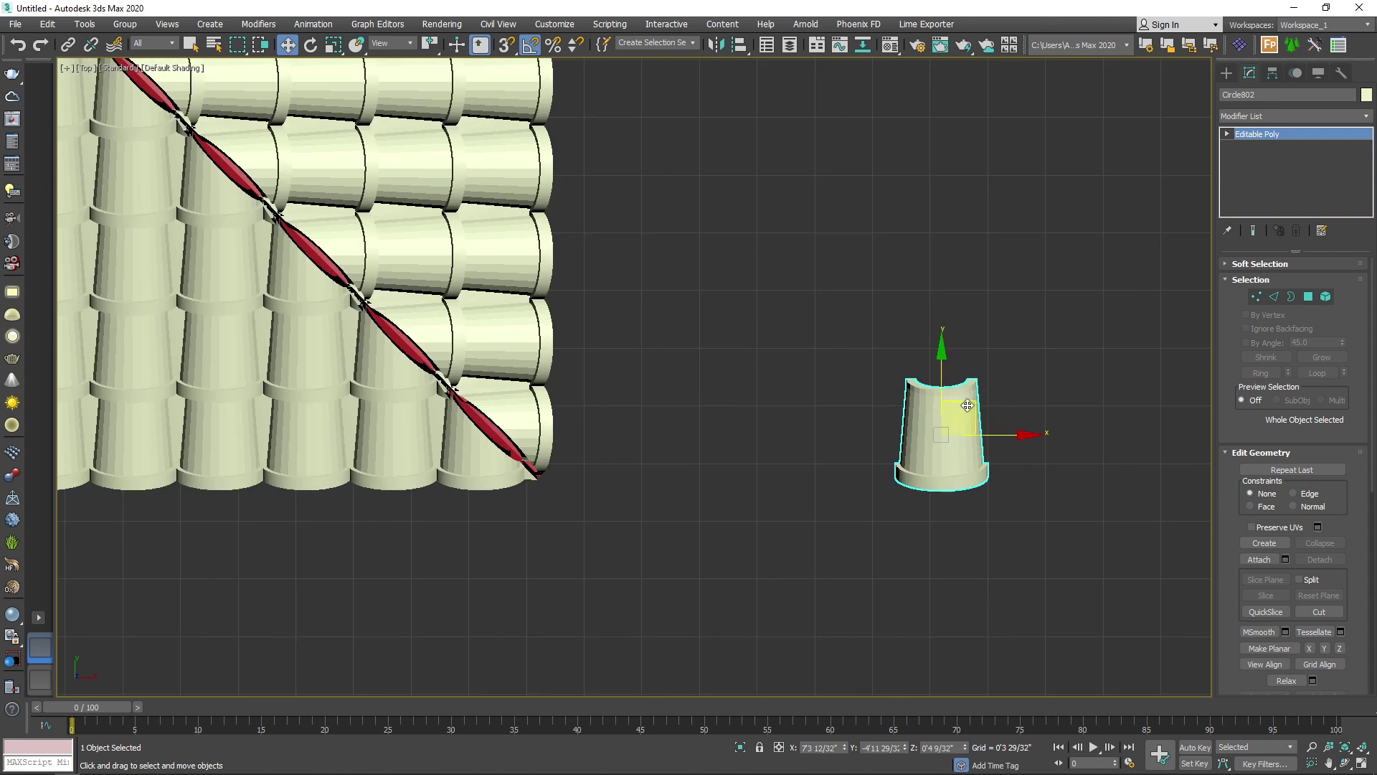
left_click_drag(969, 403, 531, 415)
key("e")
key("w")
Step: Raise the tile in the Front view so it sits above the corner tiles of the roof
key("f")
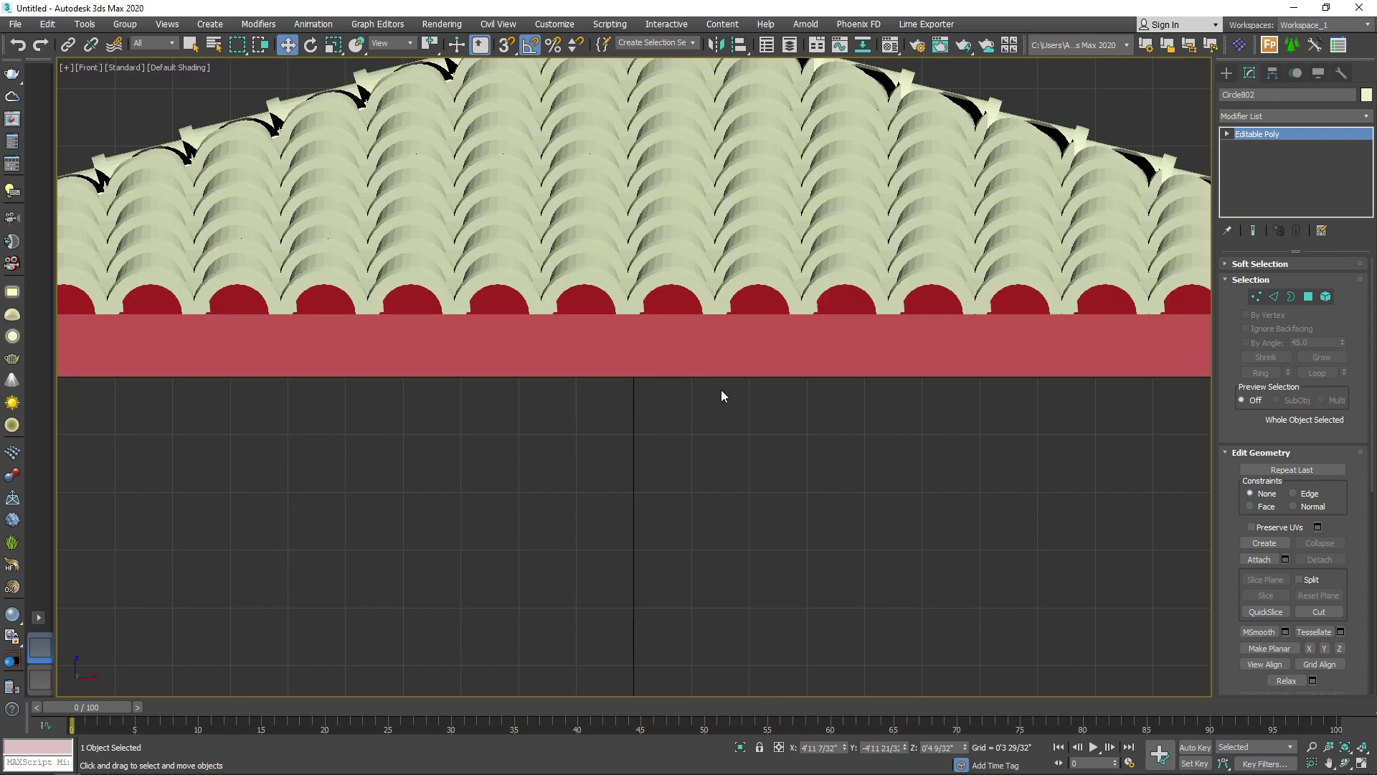
key("z")
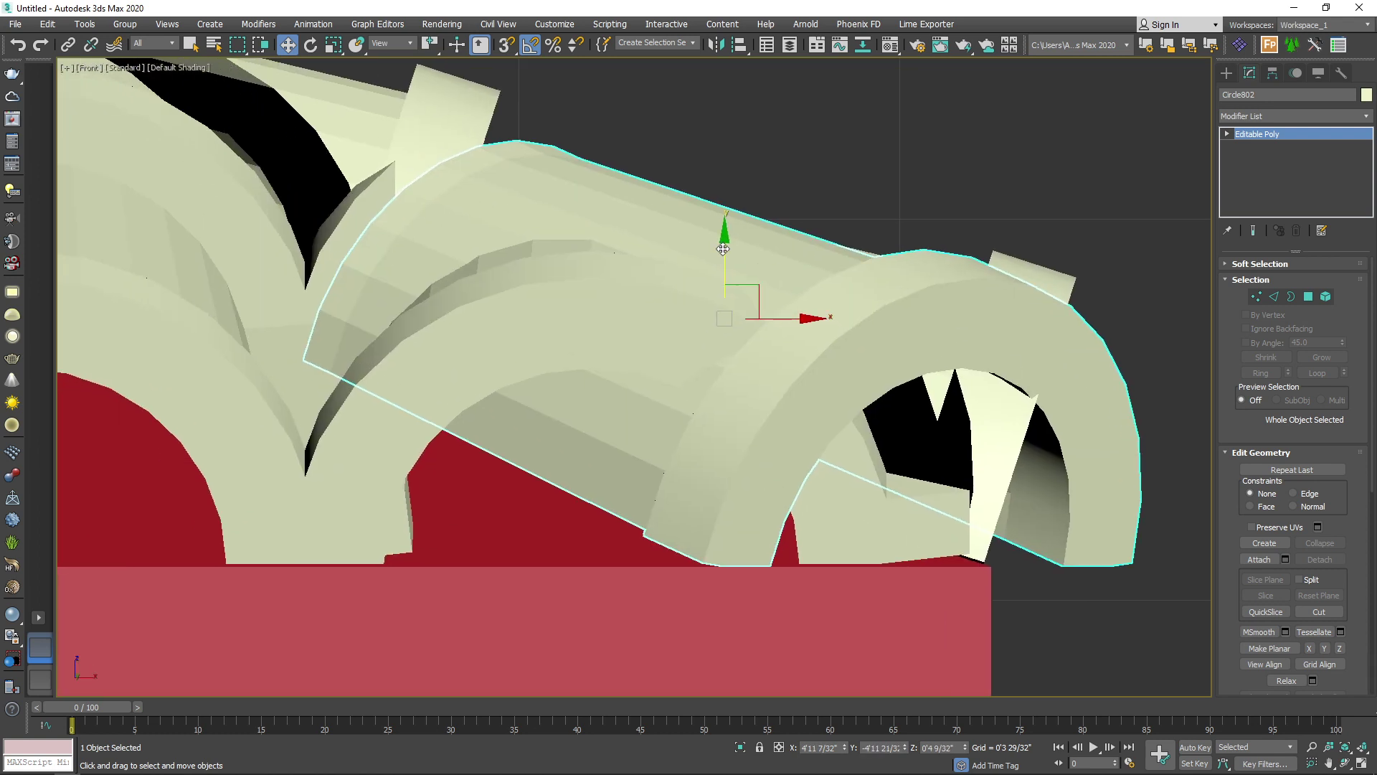
left_click_drag(724, 250, 761, 116)
Step: Set the reference coordinate system to Local for the corner tile
scroll(919, 326, "down", 5)
key("p")
middle_click_drag(868, 363, 696, 412, "alt")
middle_click_drag(696, 413, 550, 443)
scroll(550, 443, "down", 5)
middle_click_drag(757, 404, 575, 491)
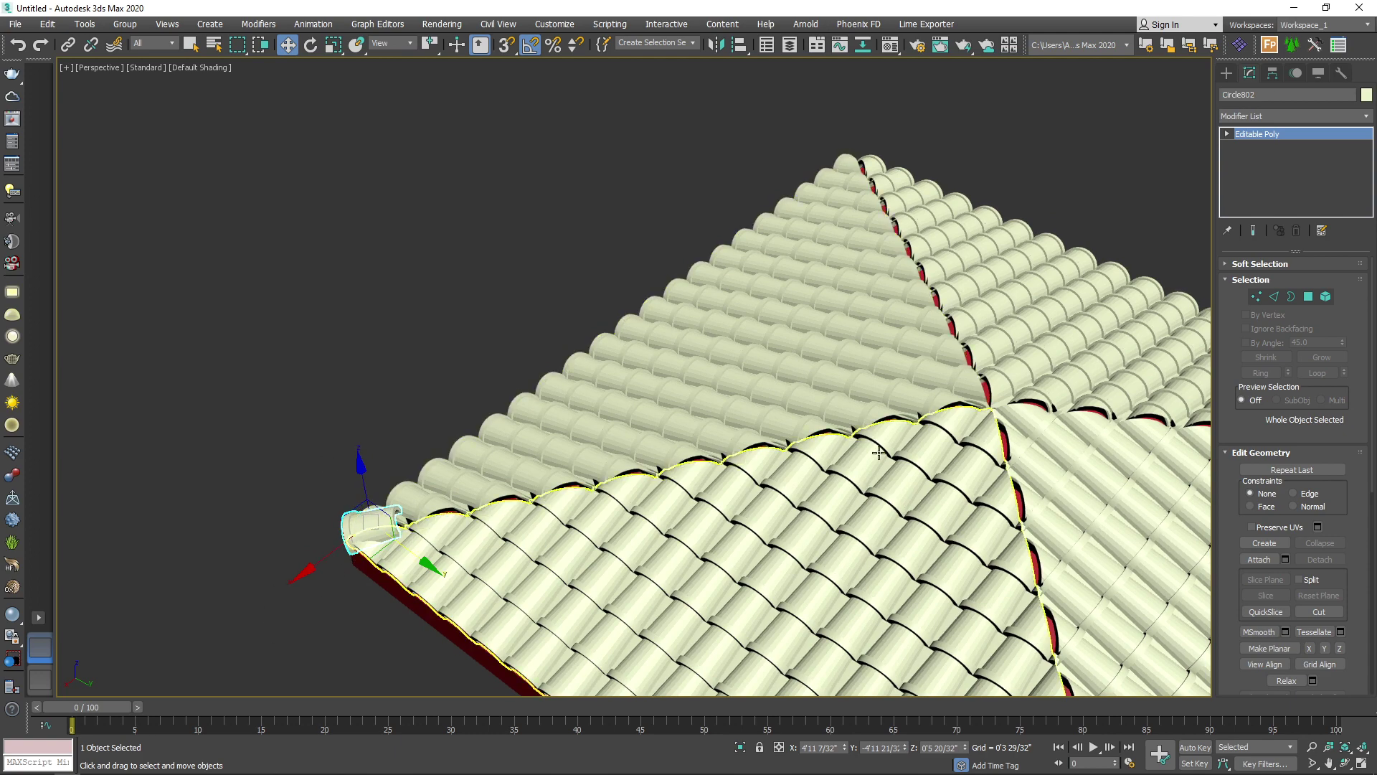
scroll(615, 466, "down", 2)
middle_click_drag(407, 495, 694, 510, "alt")
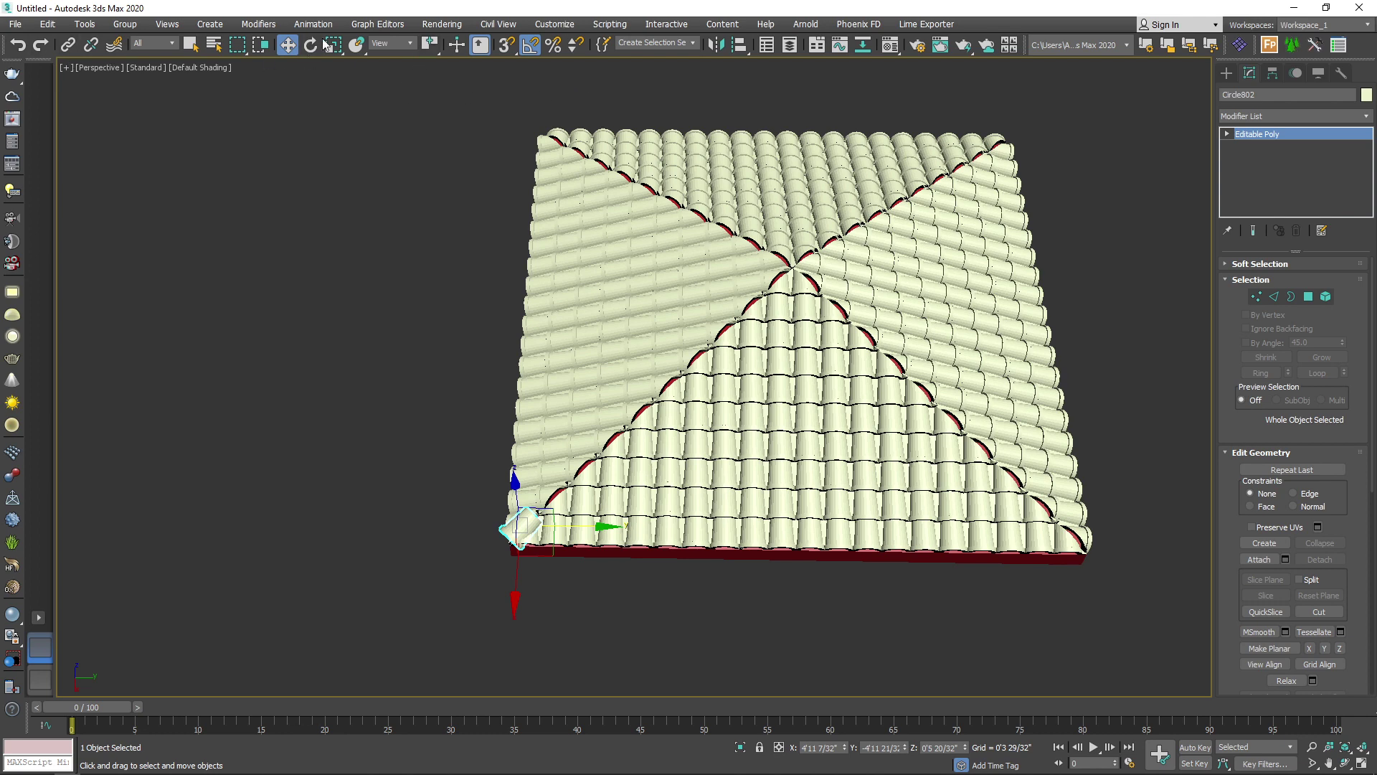
left_click(405, 45)
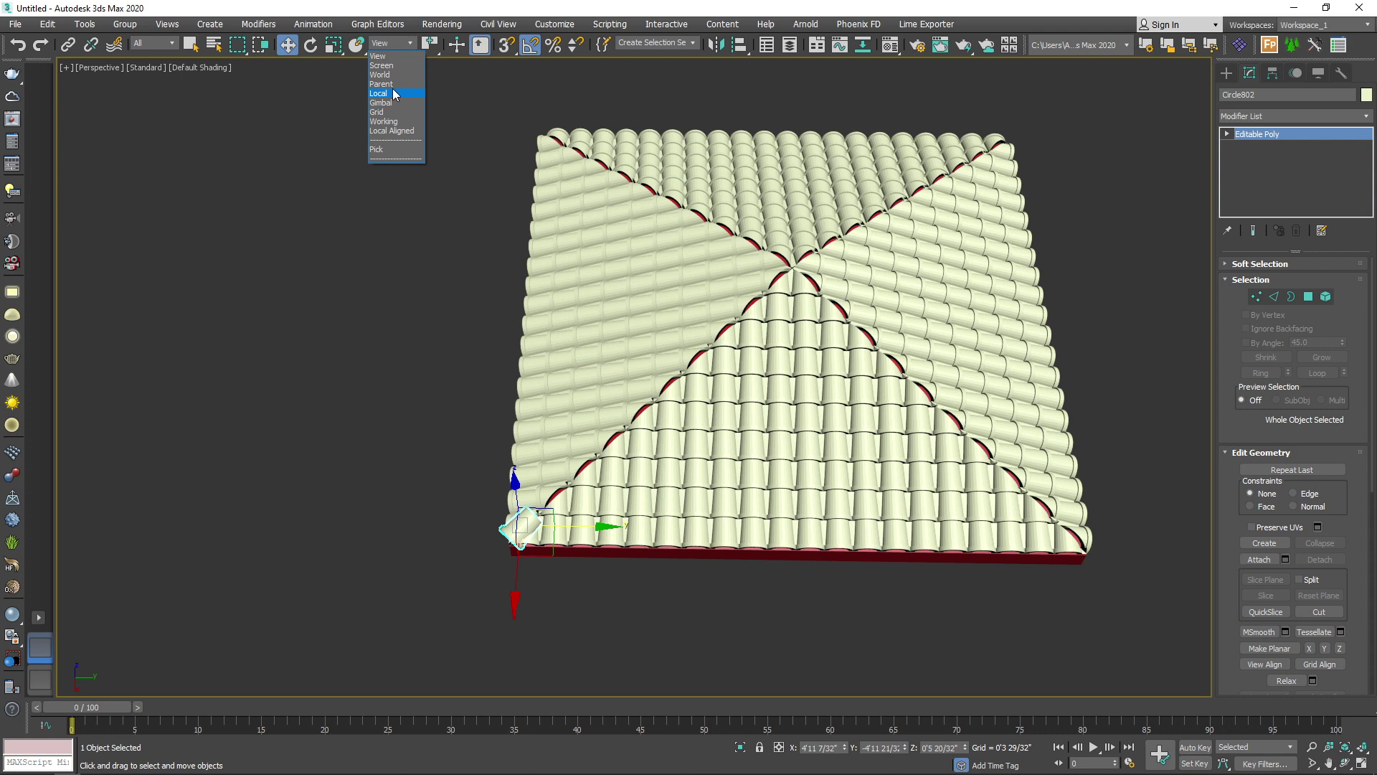
left_click(393, 93)
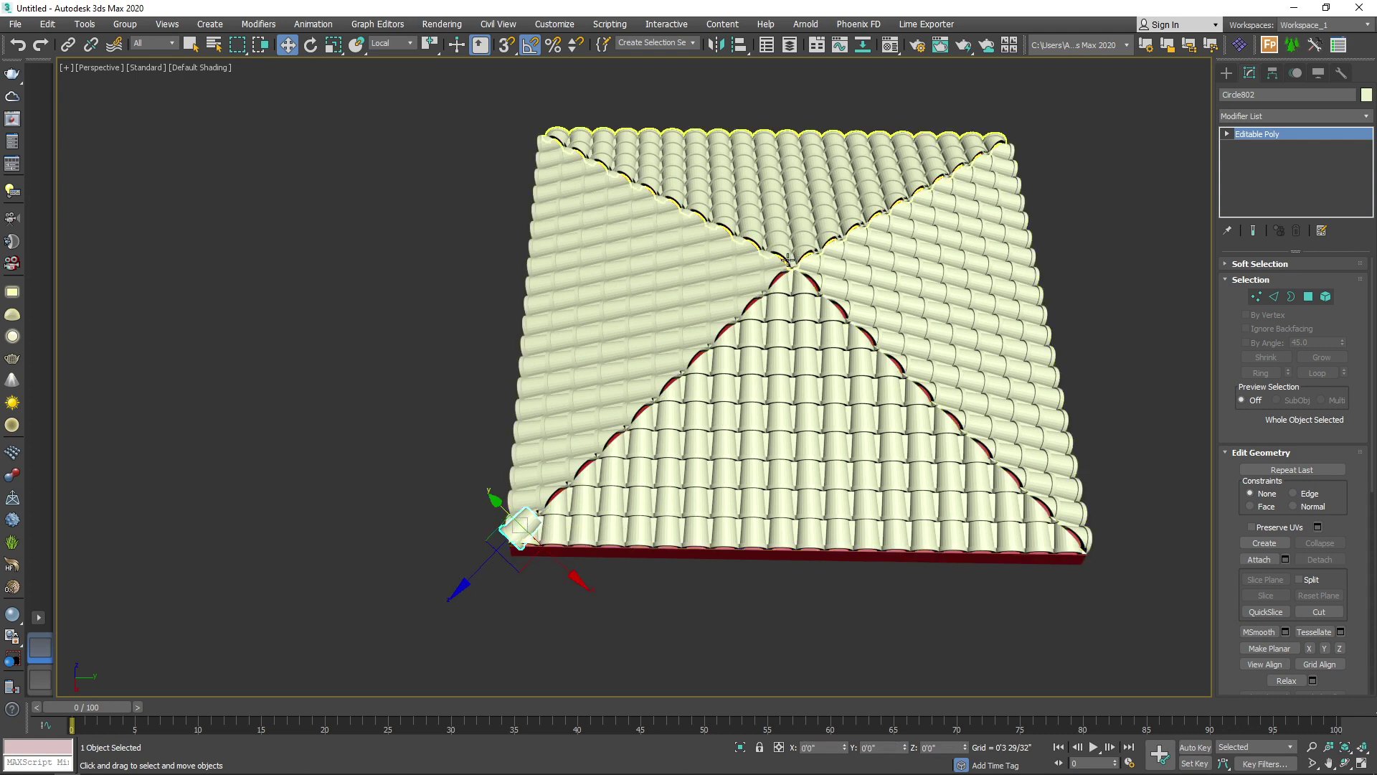
Step: Start an Array of the corner tile with the preview on and set the total Y move to 0
middle_click_drag(681, 446, 589, 492, "alt")
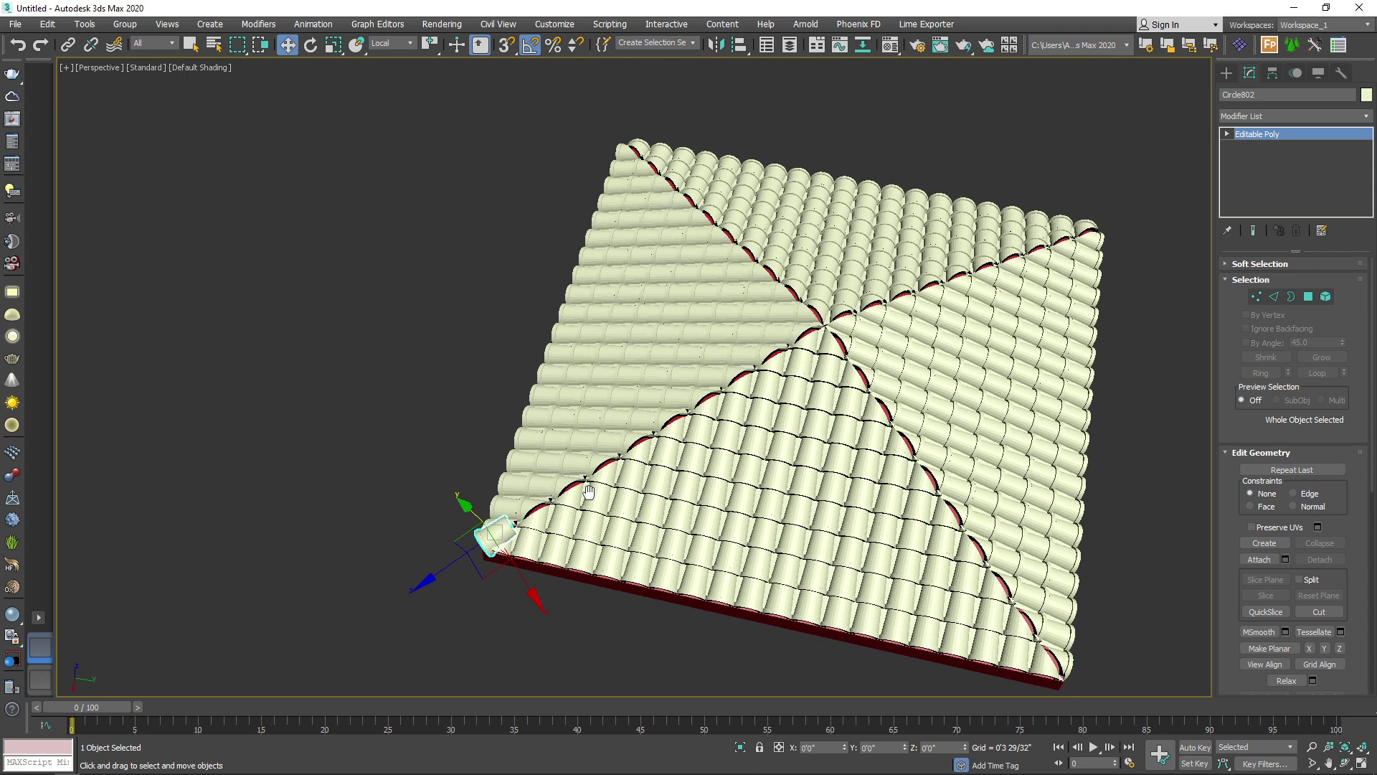
left_click(85, 24)
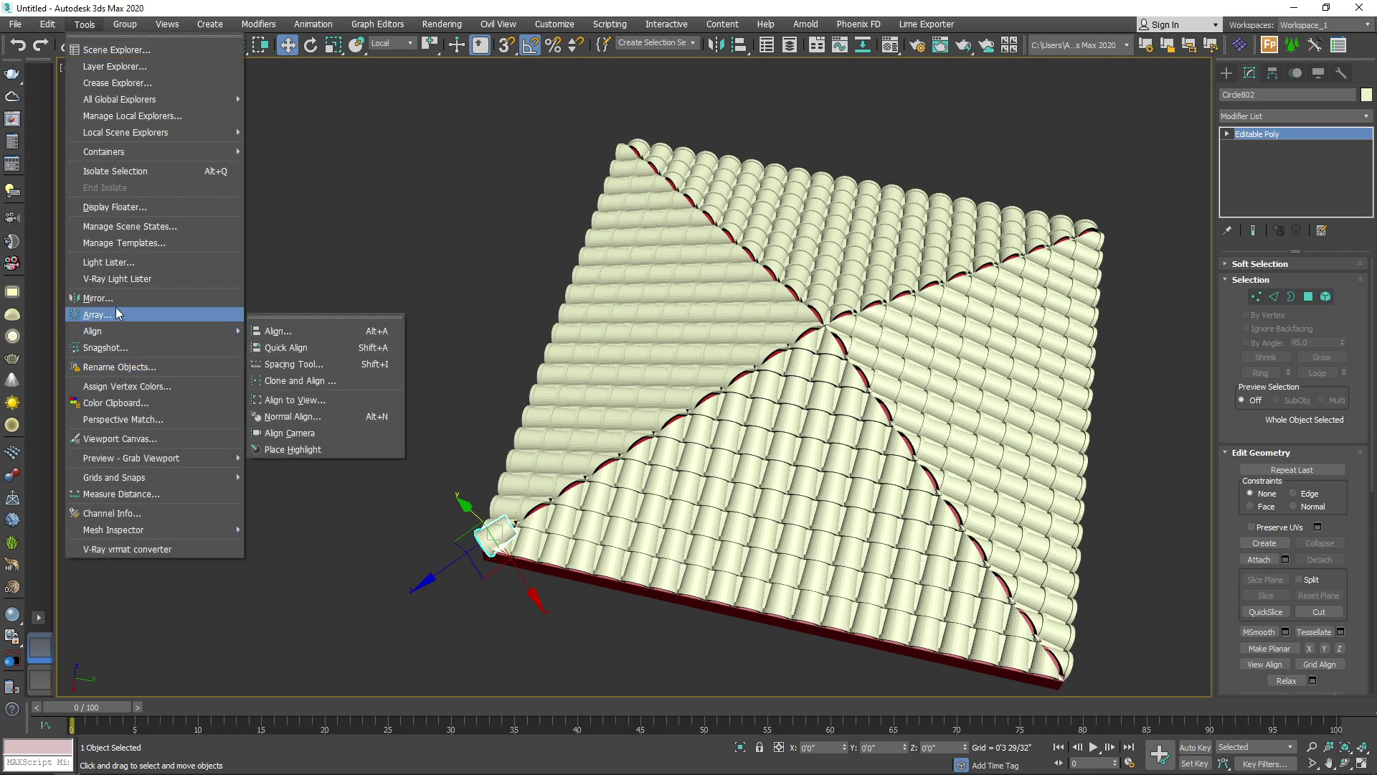
left_click(101, 314)
left_click_drag(637, 275, 254, 73)
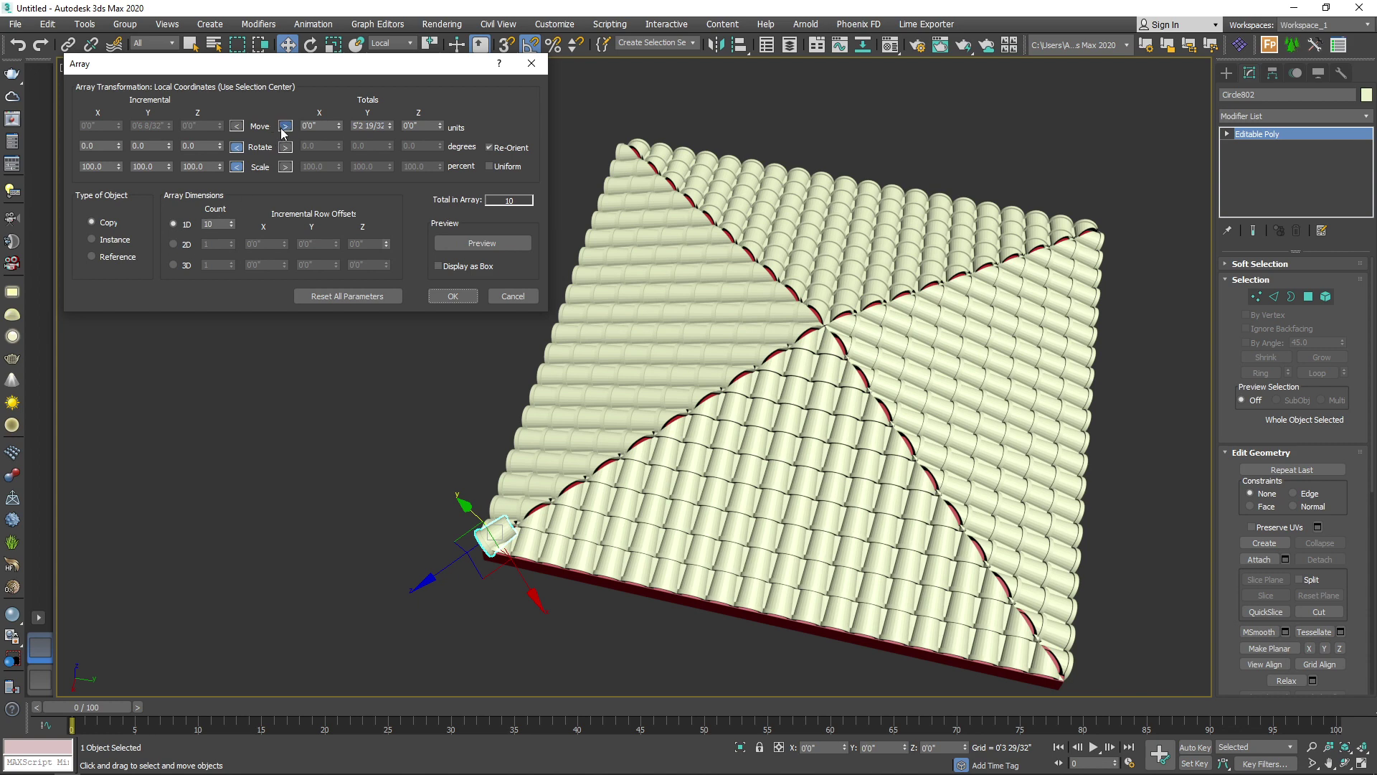
left_click(487, 243)
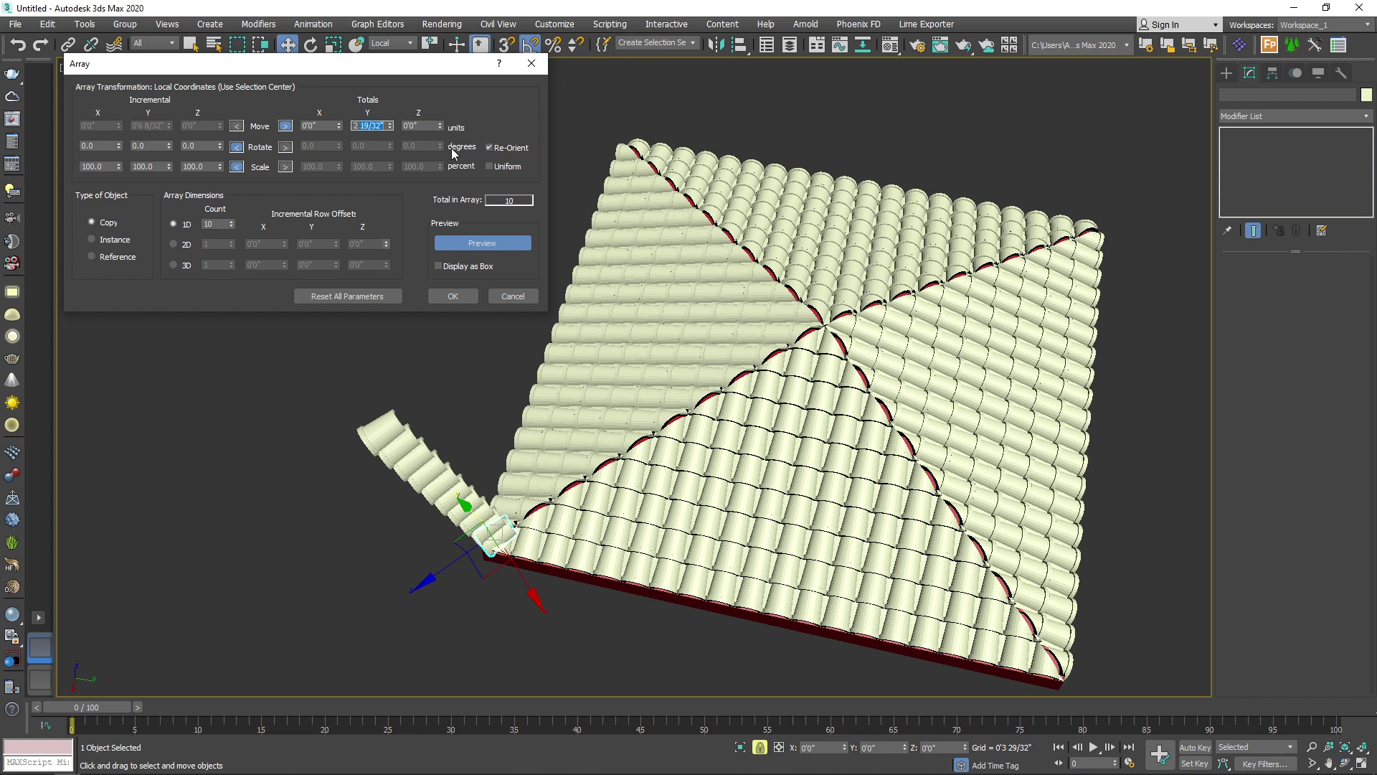
type("0")
key("Tab")
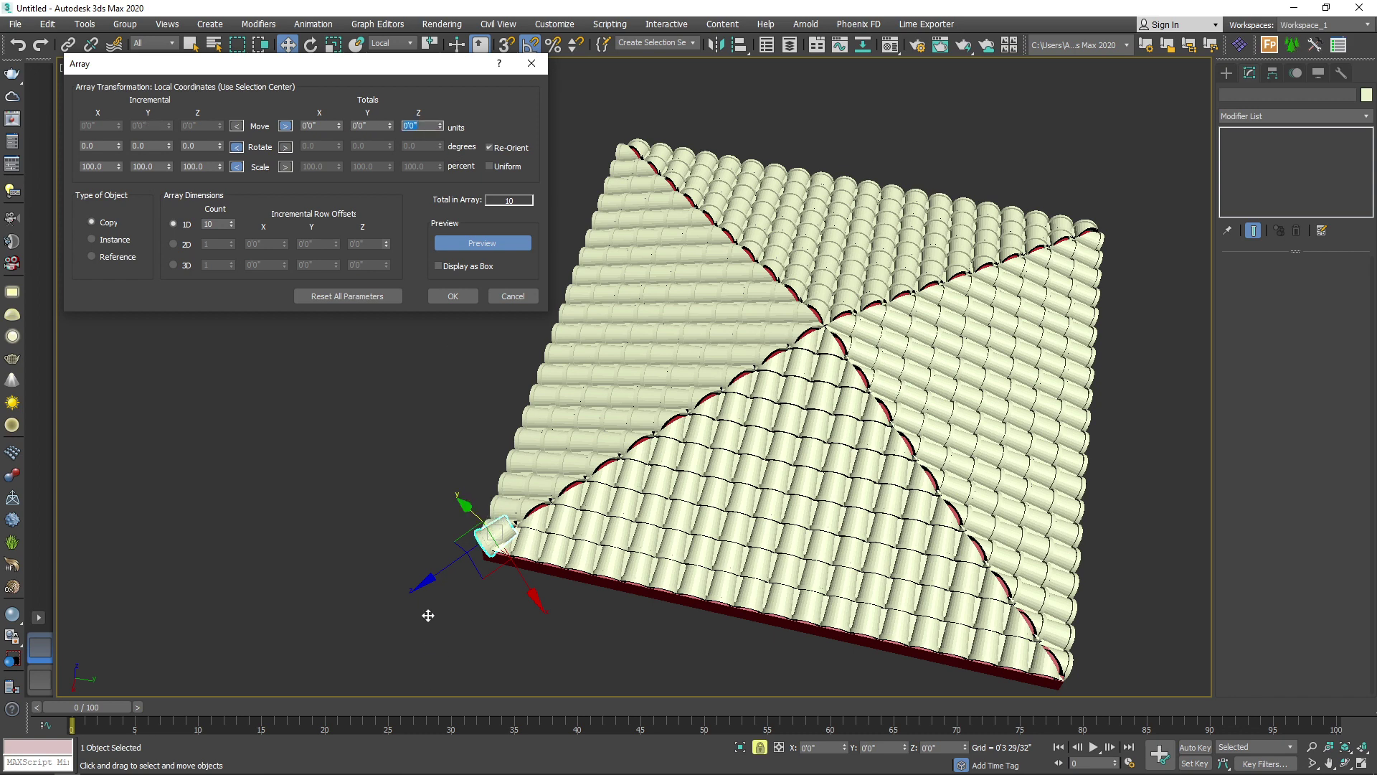
Step: Array the tile up the hip with a total Z move of about -7'4 6/32" and a 1D count of 13
left_click_drag(441, 125, 467, 281)
left_click(232, 222)
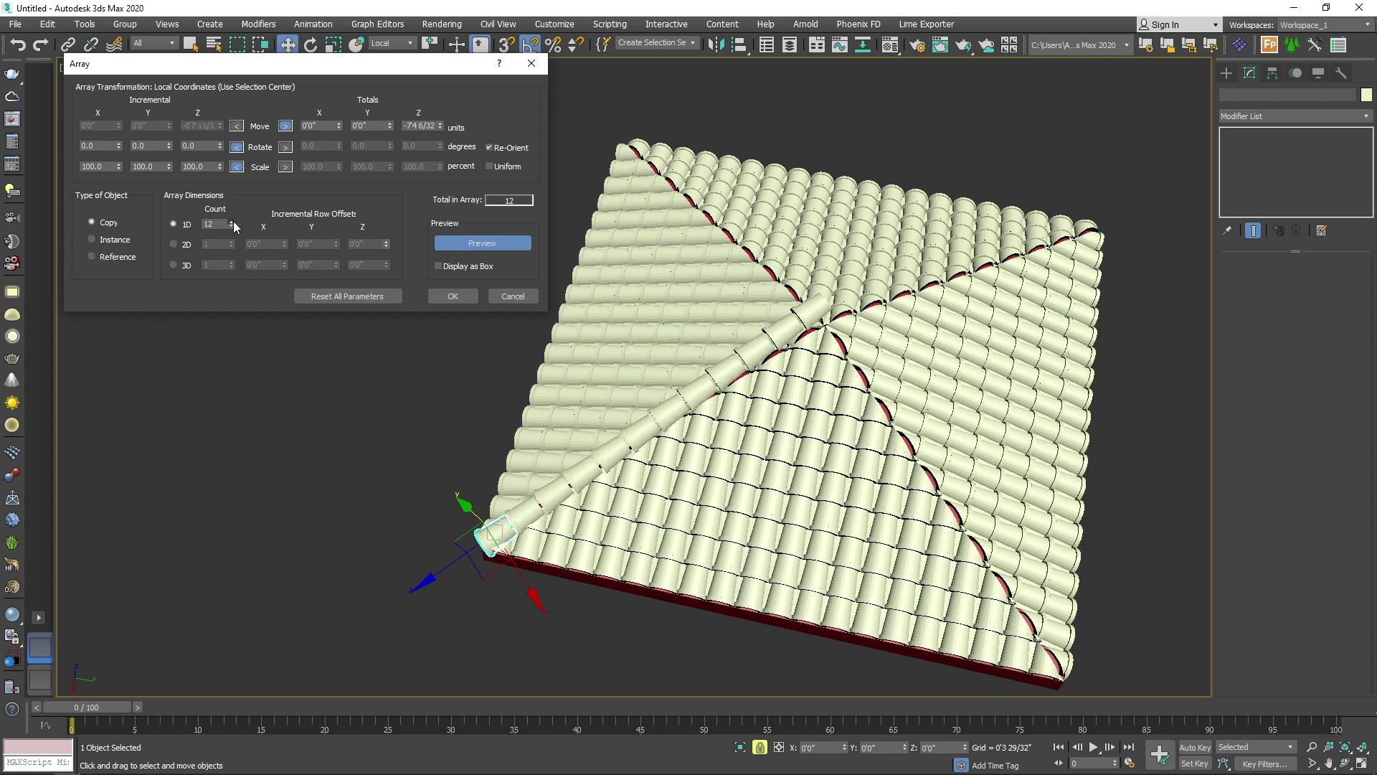
left_click(233, 222)
left_click(233, 221)
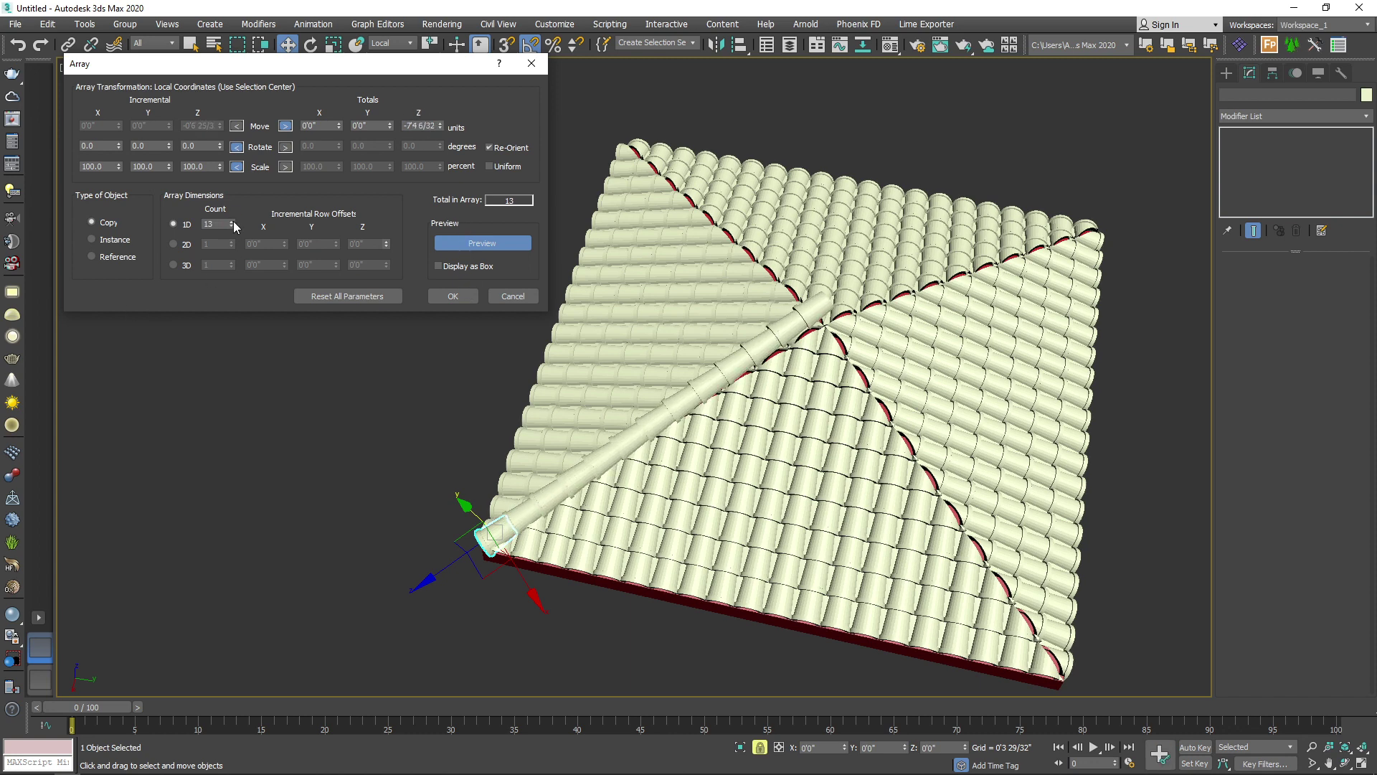
left_click(453, 297)
Step: Group the arrayed row of hip tiles
middle_click_drag(587, 377, 617, 369, "alt")
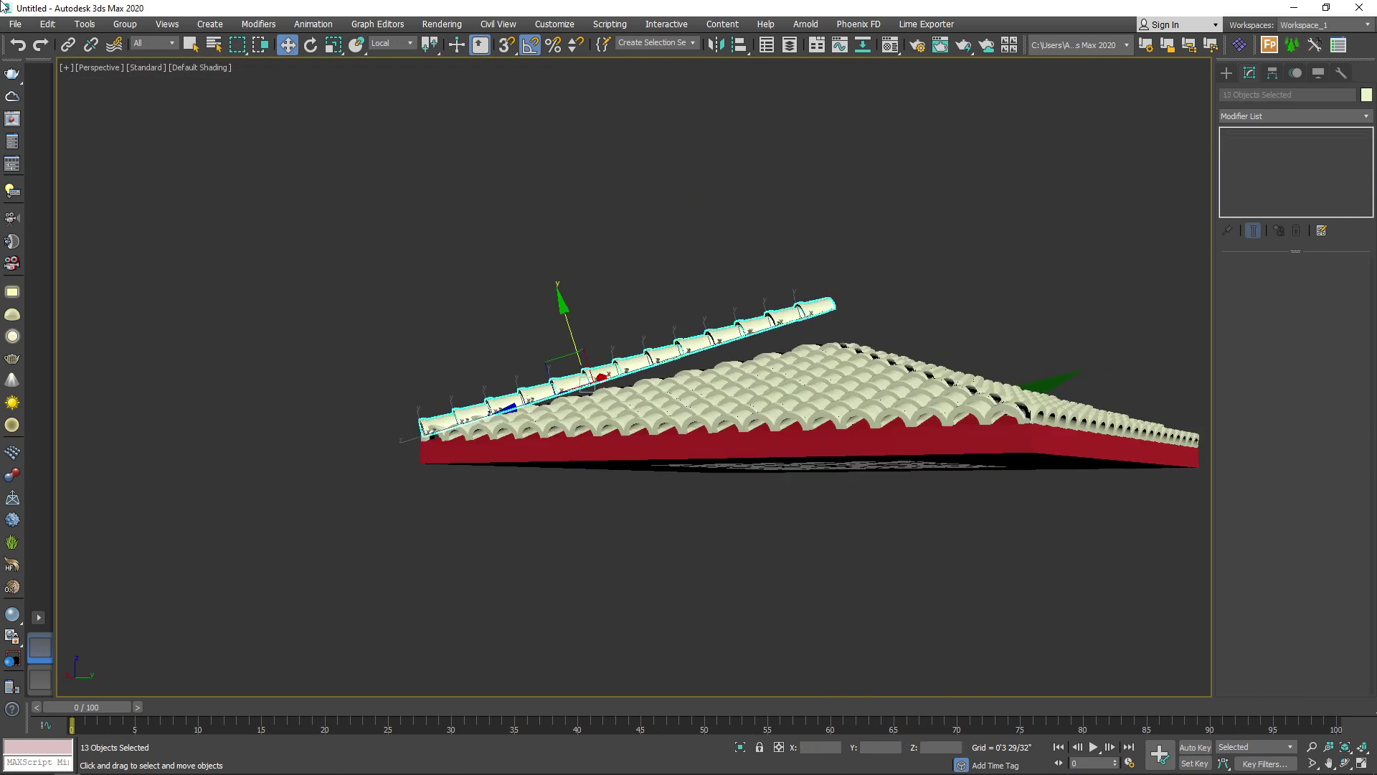
left_click(125, 25)
left_click(151, 52)
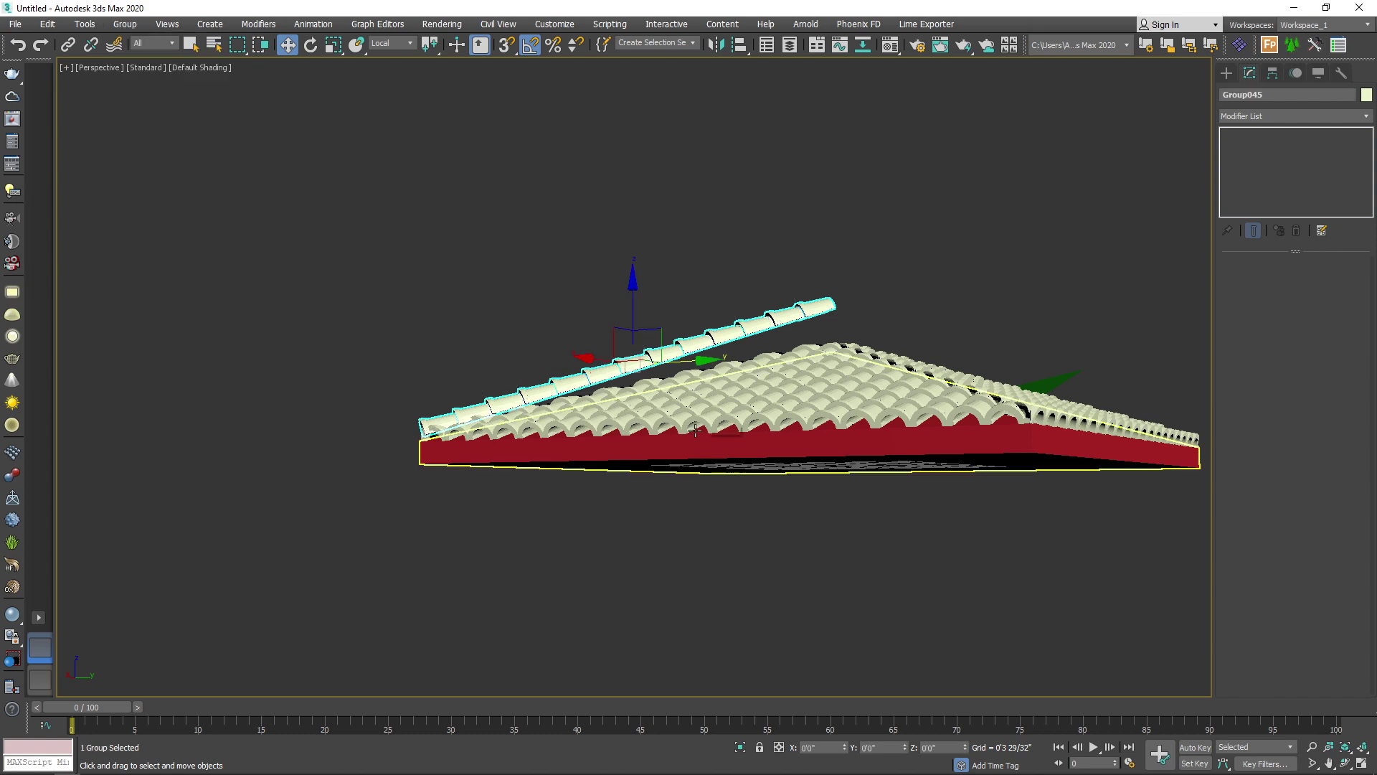
Step: In the Left view, rotate the hip tile group about -2° to match the roof slope and lower it onto the hip
key("l")
key("e")
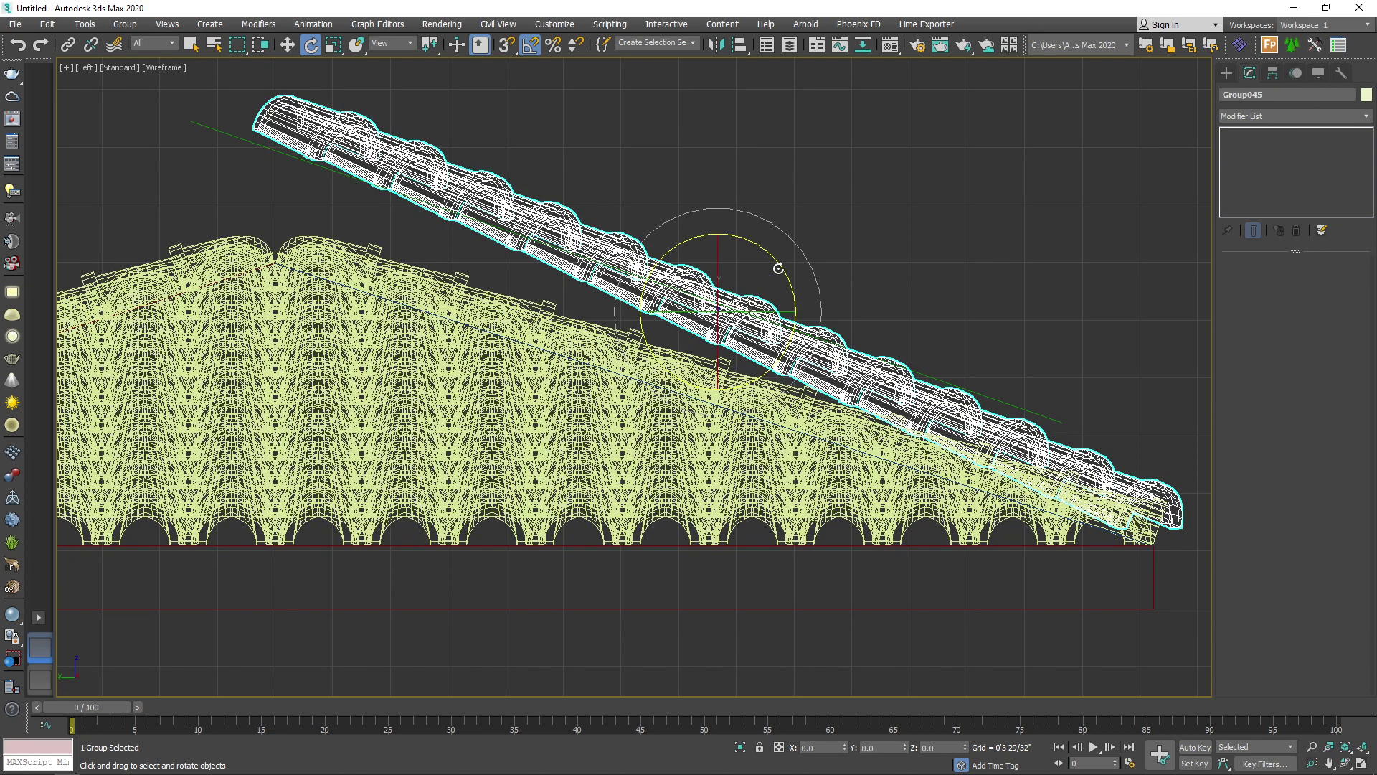
left_click_drag(785, 267, 778, 264)
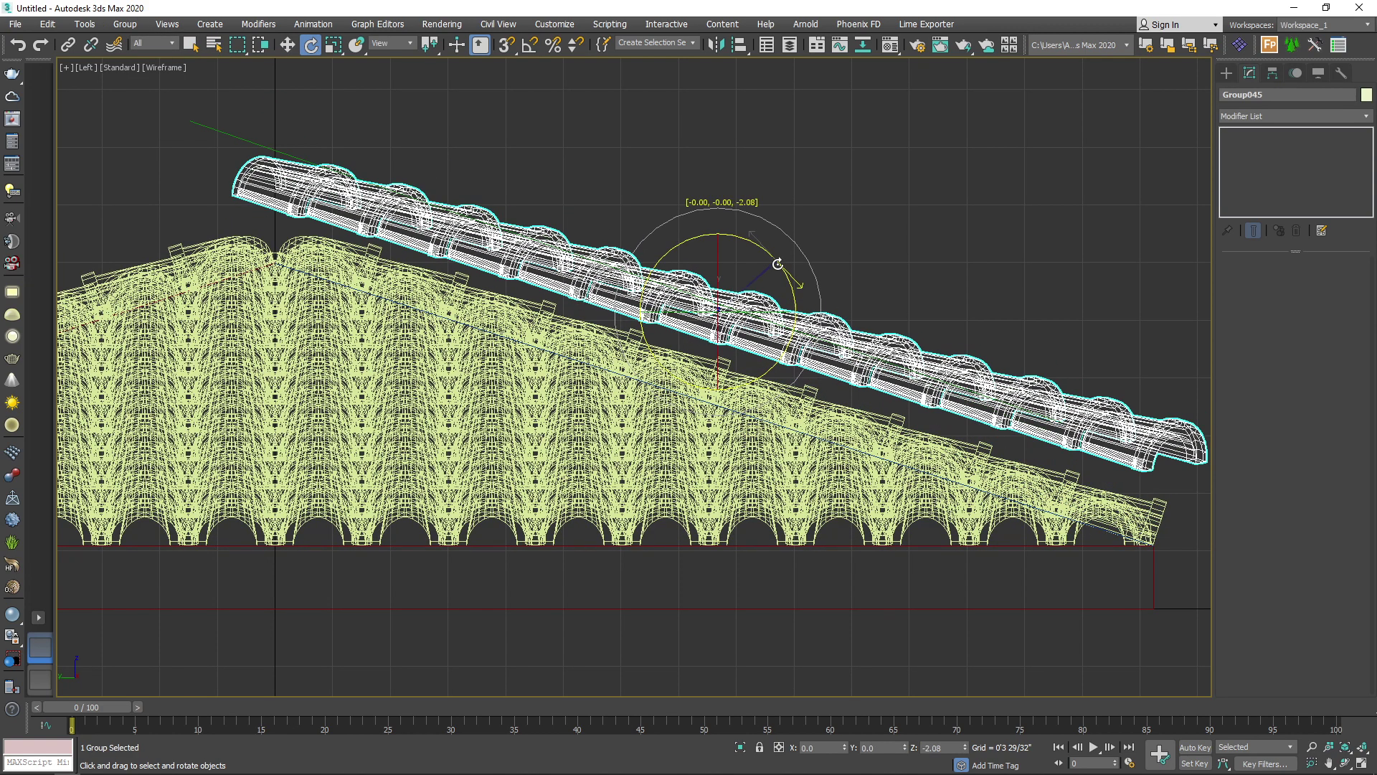
key("w")
left_click_drag(708, 234, 713, 276)
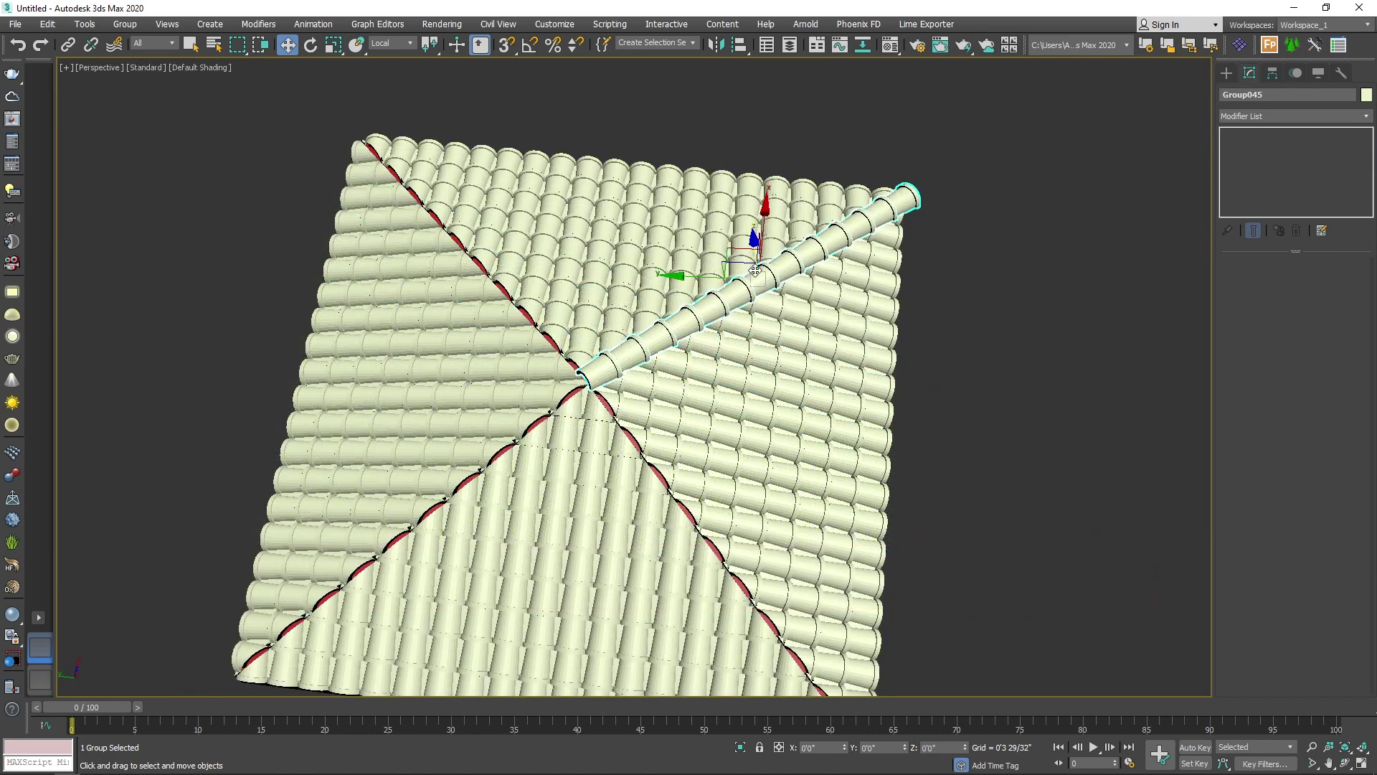
Step: In the Top view, move only the pivot of the hip tile group to the roof's apex
key("t")
scroll(489, 359, "down", 2)
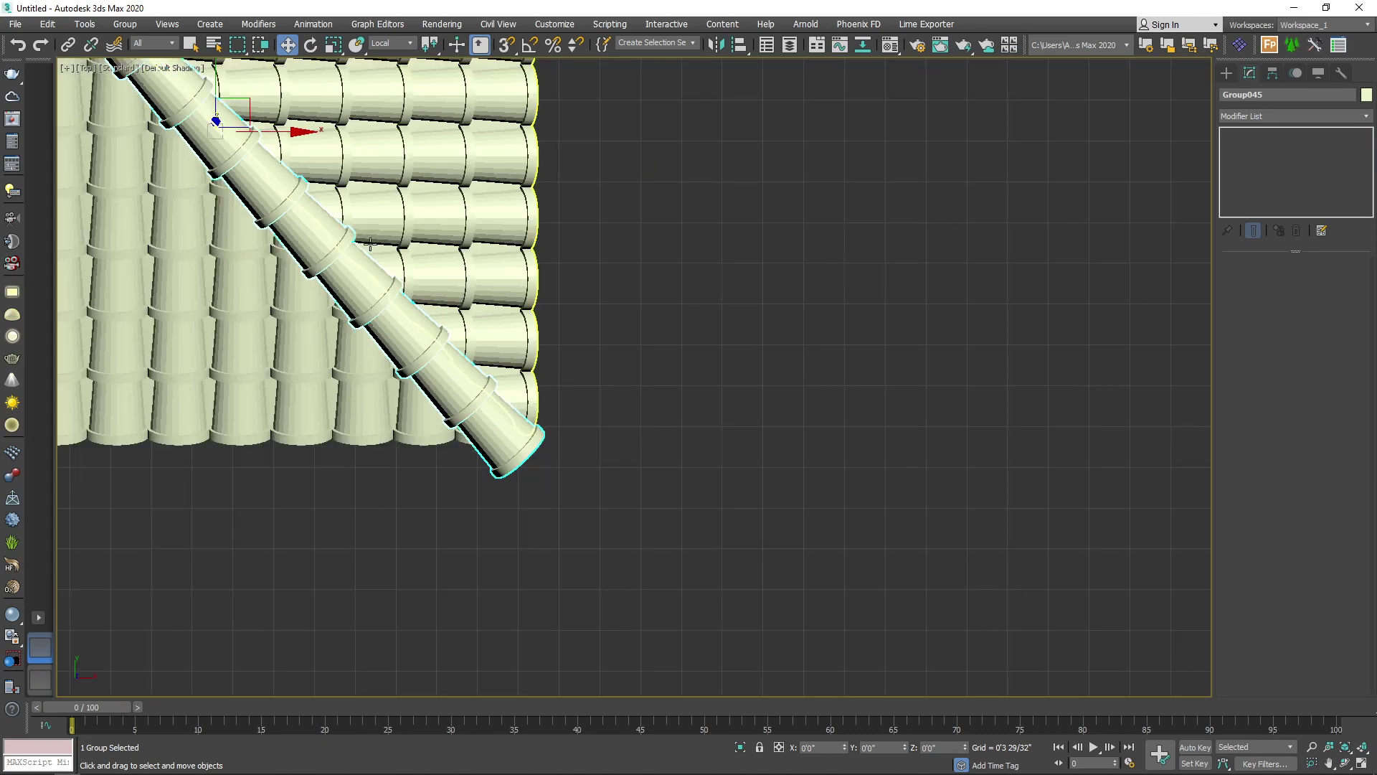
middle_click_drag(375, 231, 948, 601)
left_click(1274, 74)
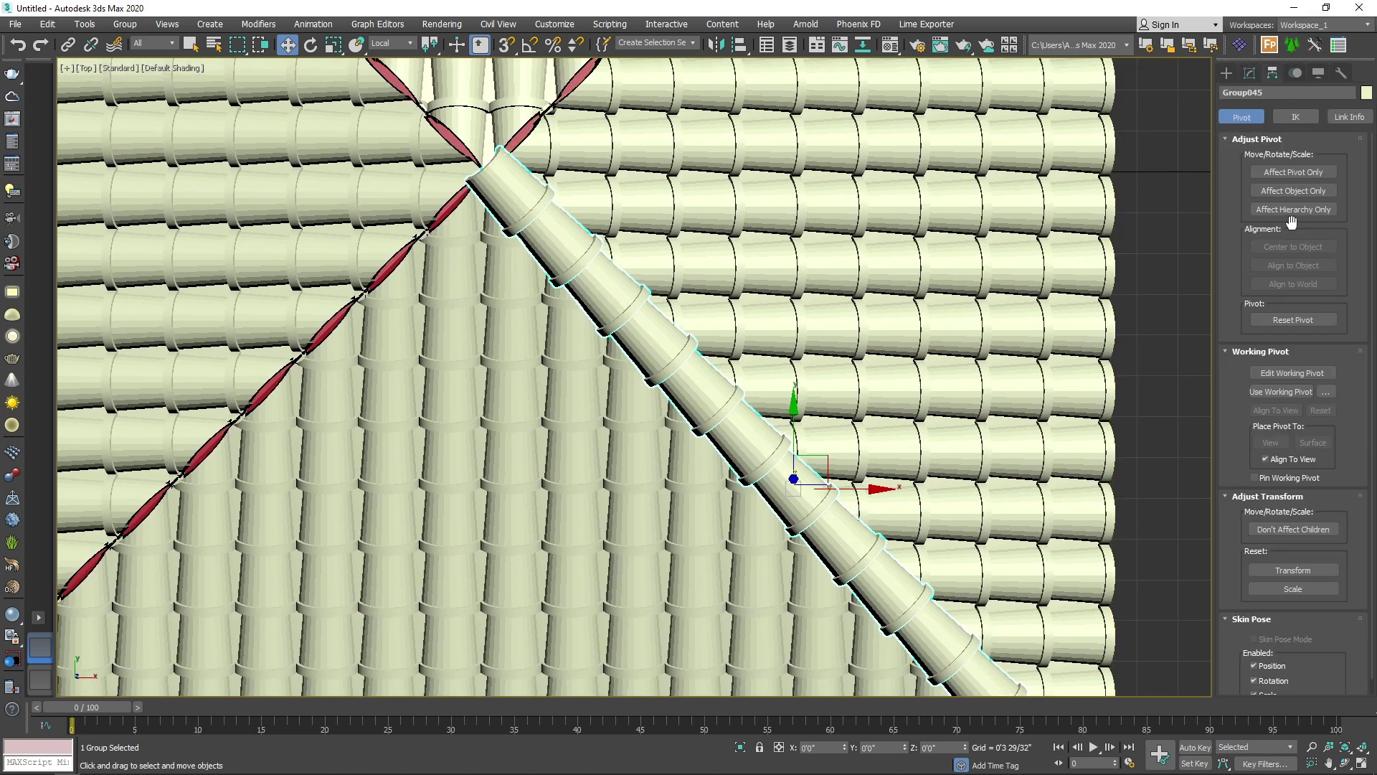
left_click(1293, 175)
middle_click_drag(759, 422, 780, 502)
left_click_drag(826, 552, 536, 233)
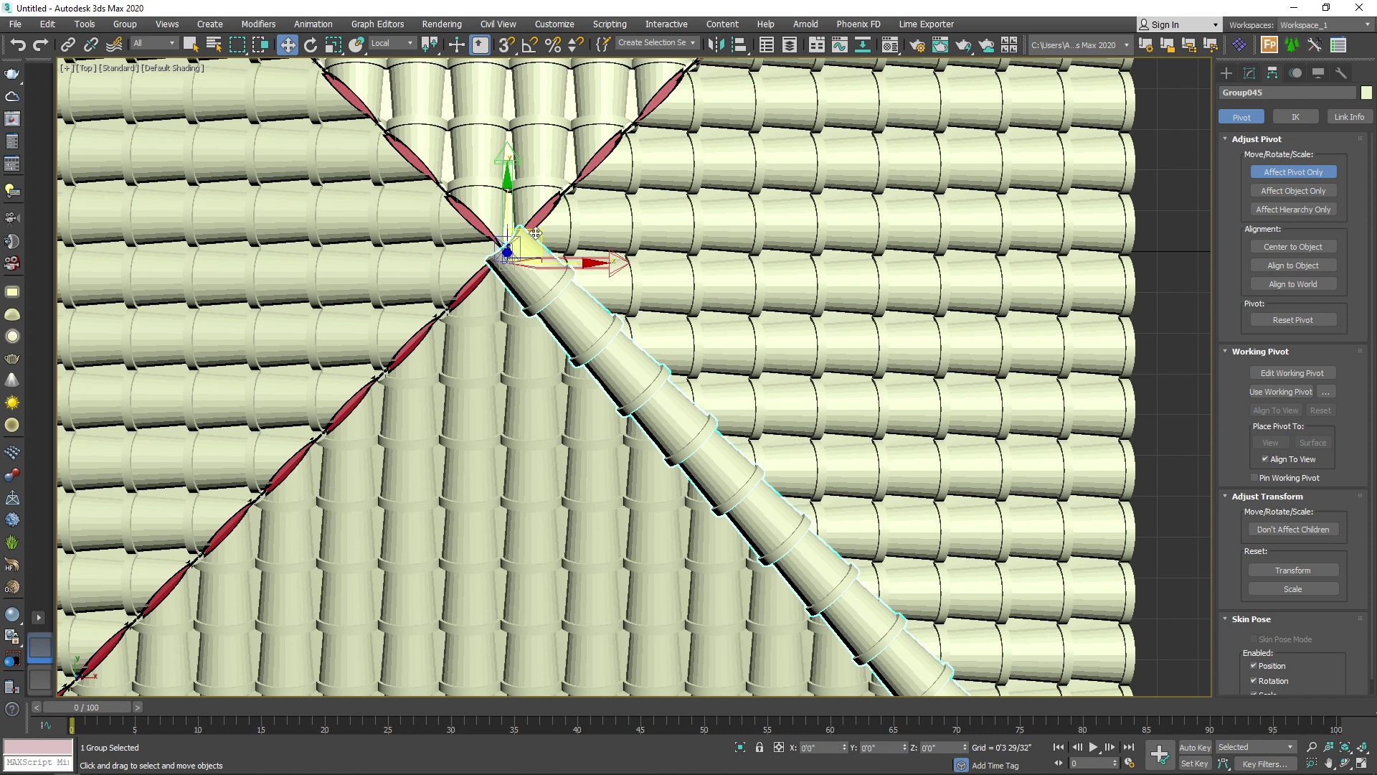
key("e")
left_click(1297, 174)
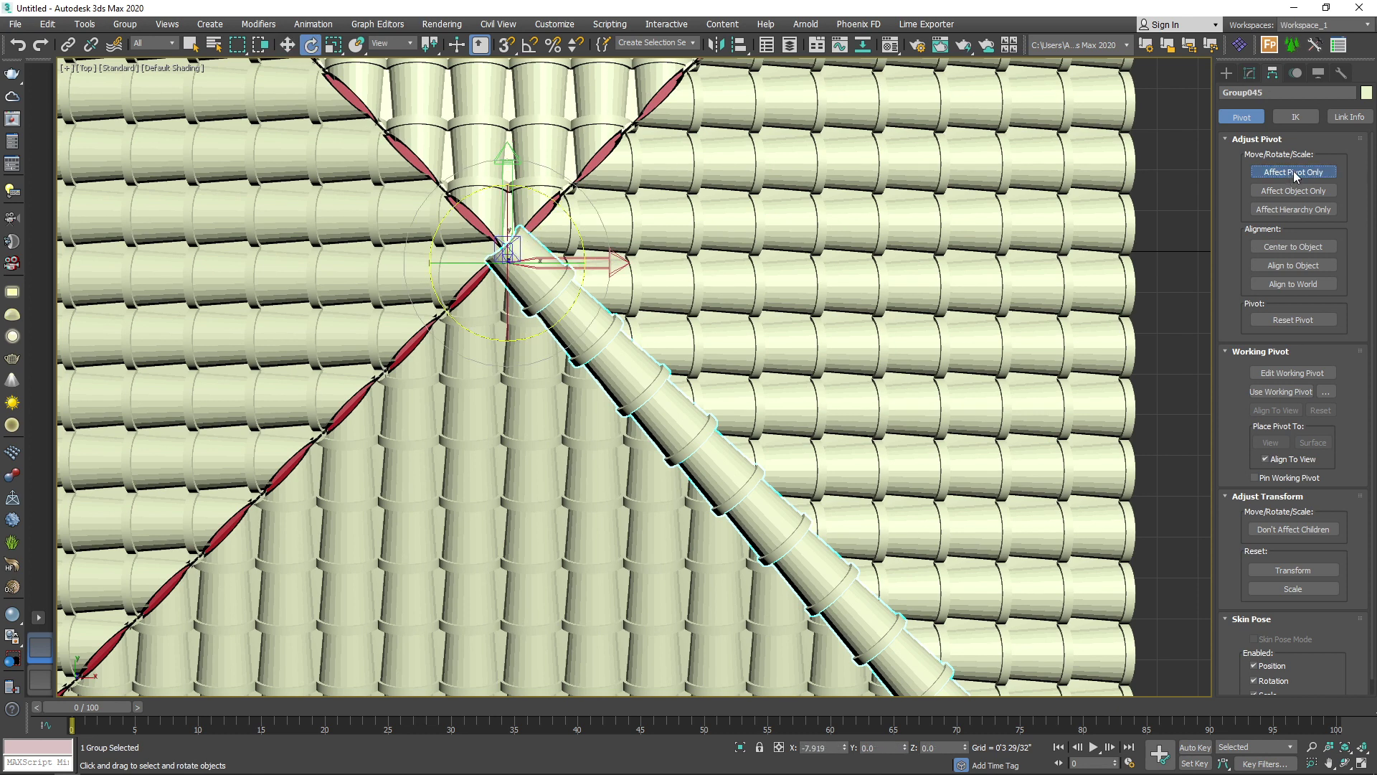
Step: With angle snap on, clone the hip tile group by rotating it -90° about the apex, making three copies for the remaining hips
key("a")
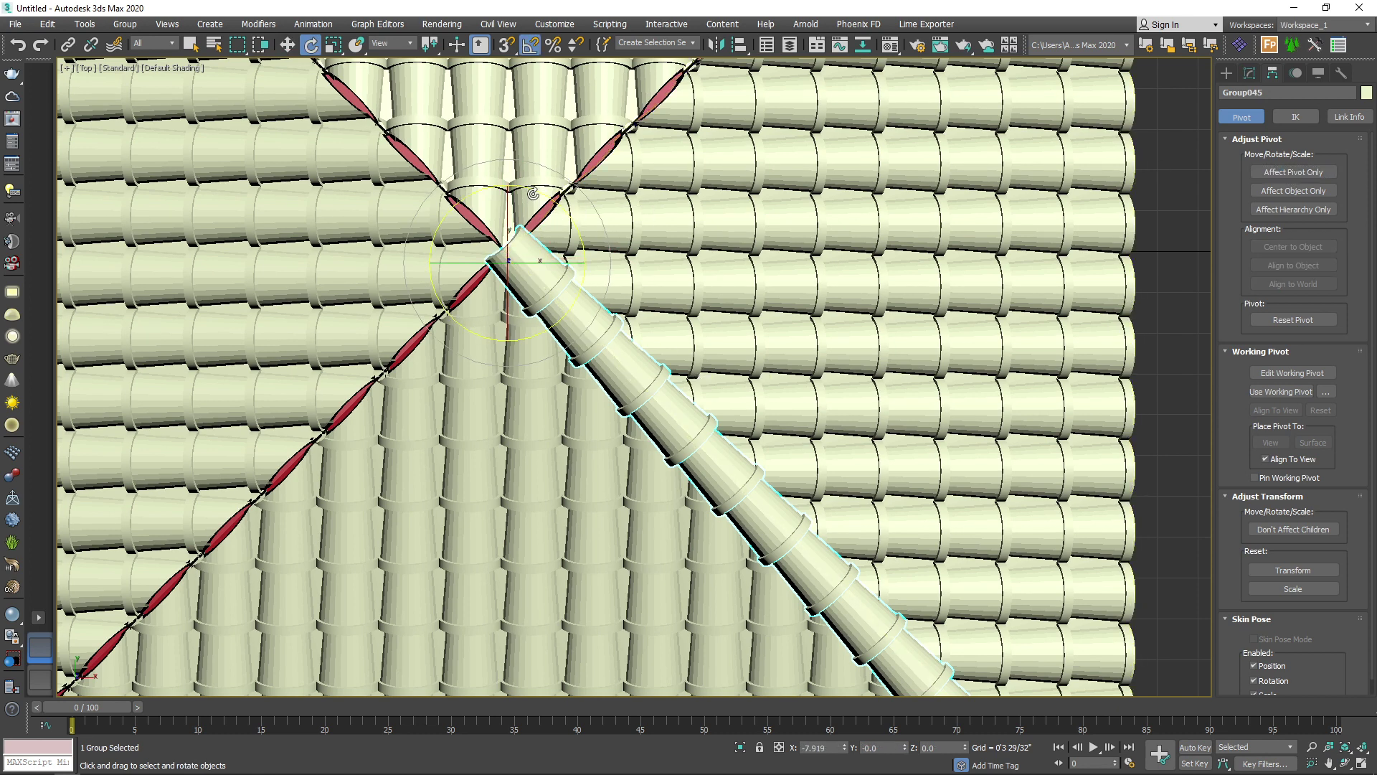
left_click_drag(536, 194, 564, 247, "shift")
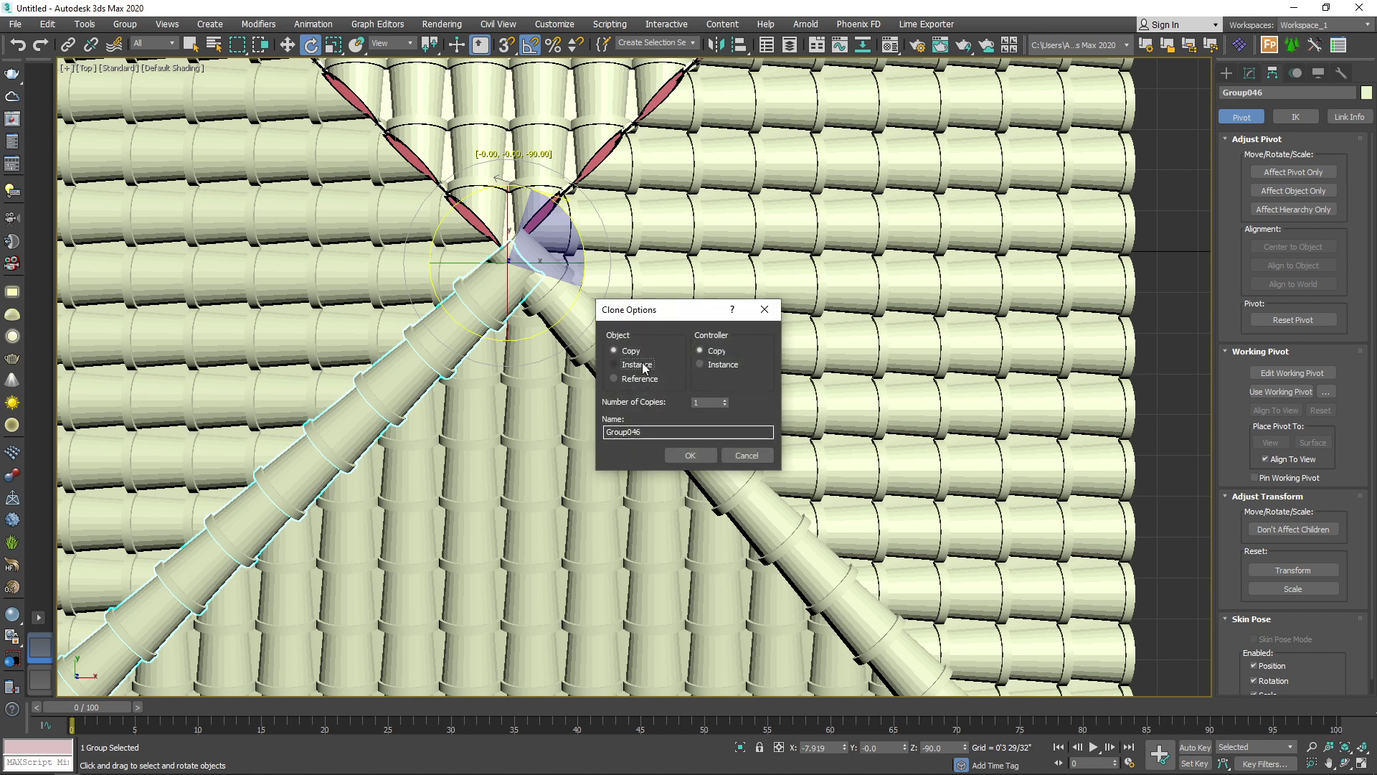
left_click(690, 454)
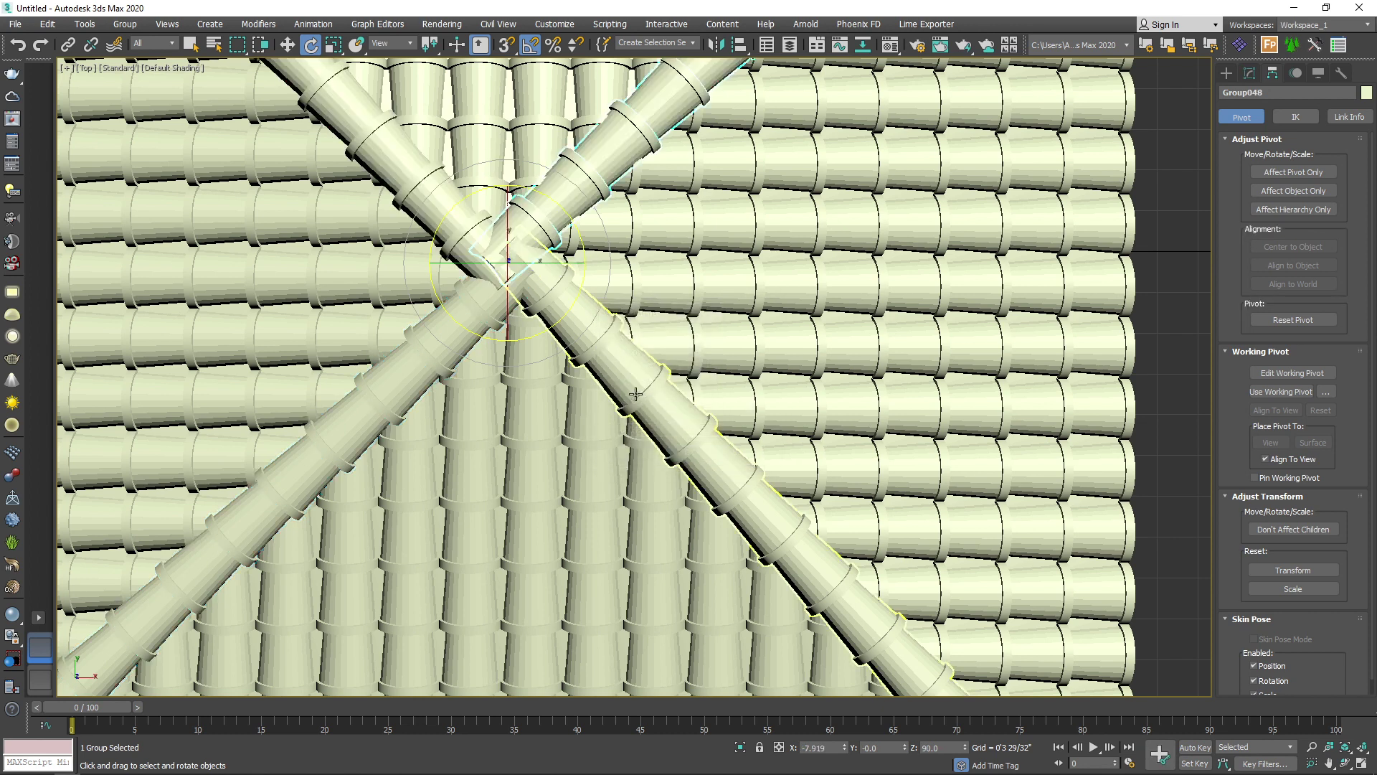
scroll(553, 294, "down", 2)
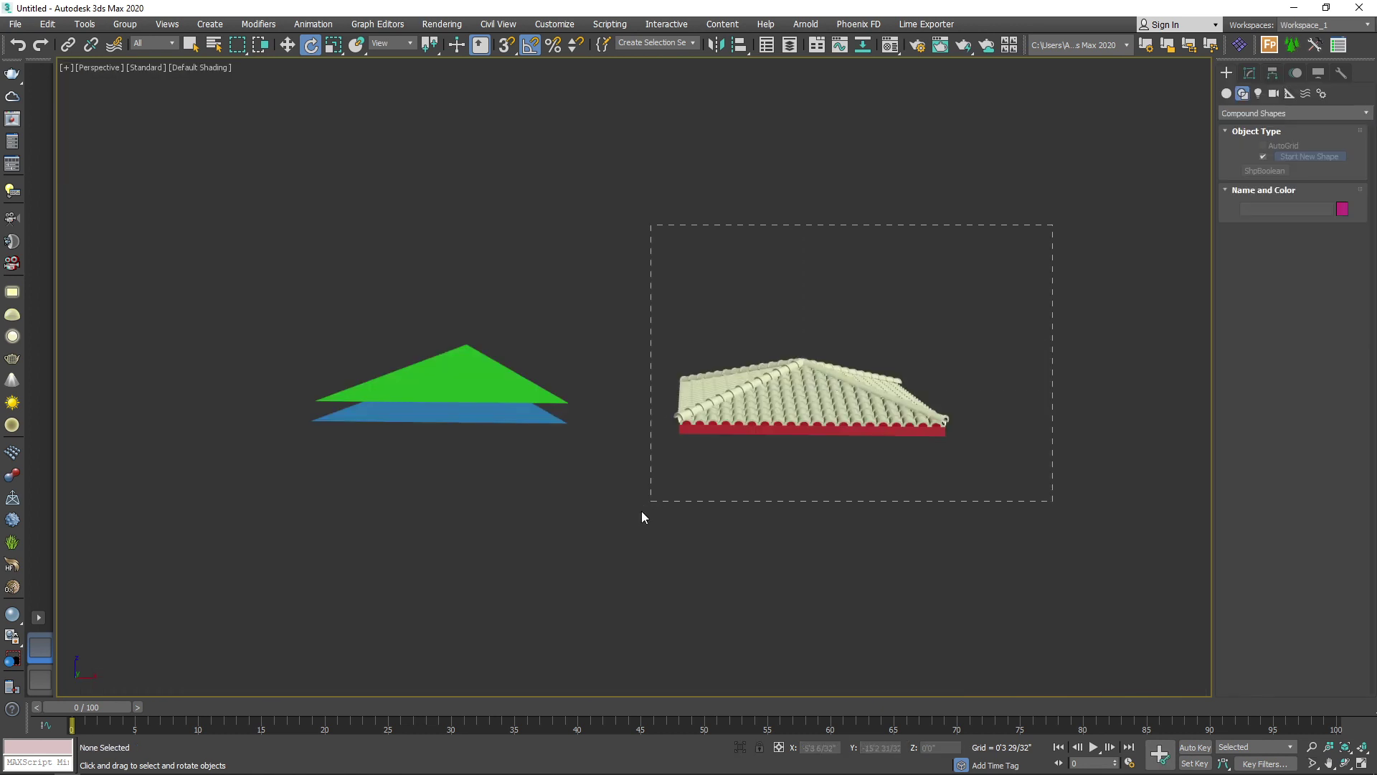
Step: Select the whole tiled roof and assign Material #2 to it
left_click_drag(642, 512, 632, 516)
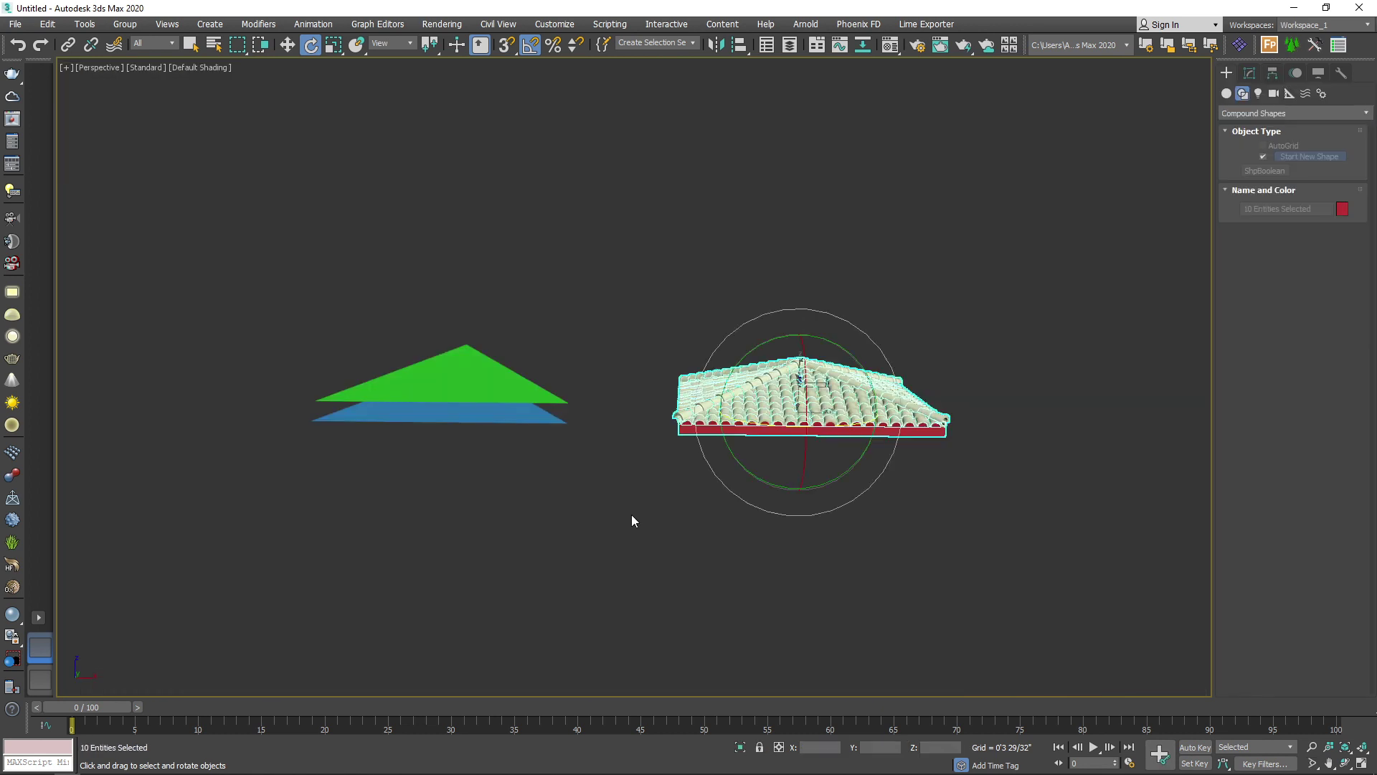
key("m")
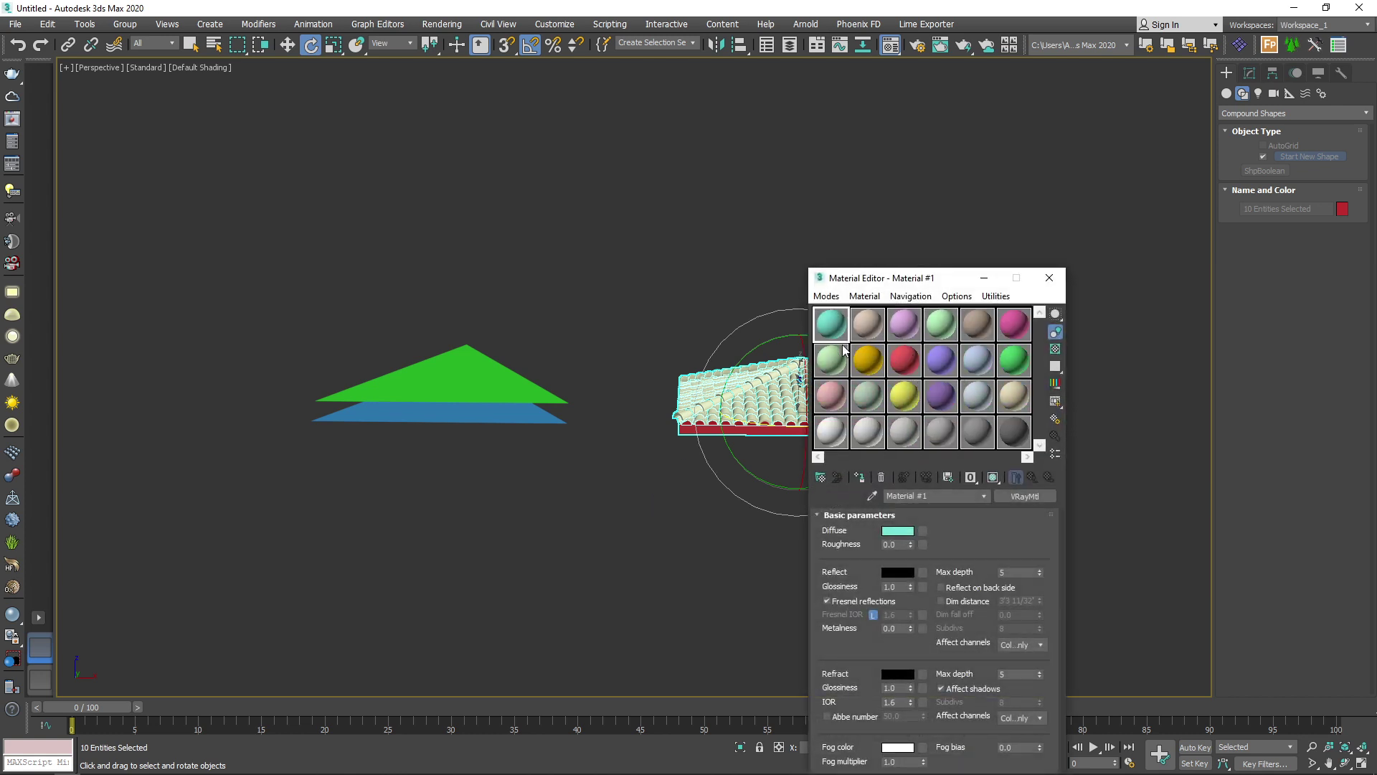
left_click(867, 324)
left_click(859, 479)
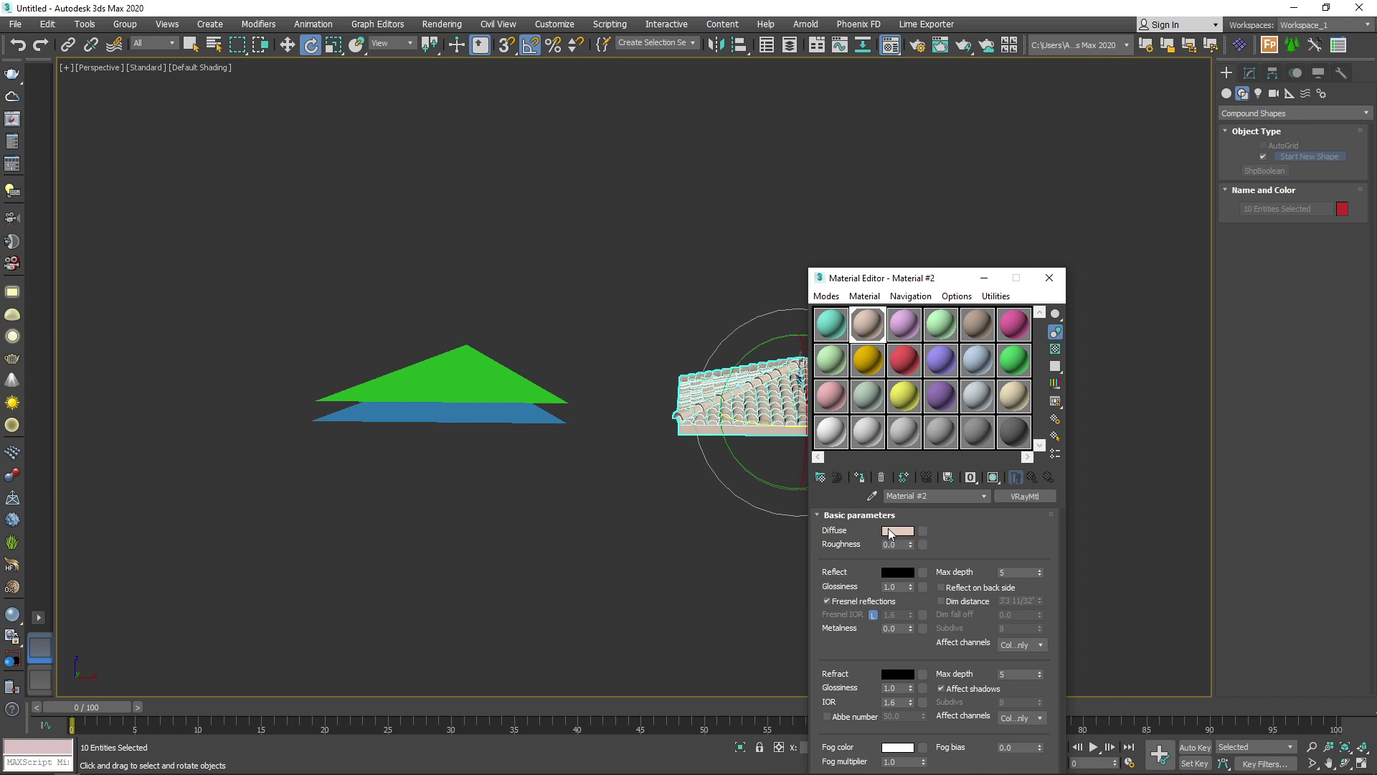
Step: Set the material's diffuse colour to a burnt orange with Red 139, Green 35, Blue 7, and close the Material Editor
left_click(897, 531)
left_click_drag(415, 132, 420, 97)
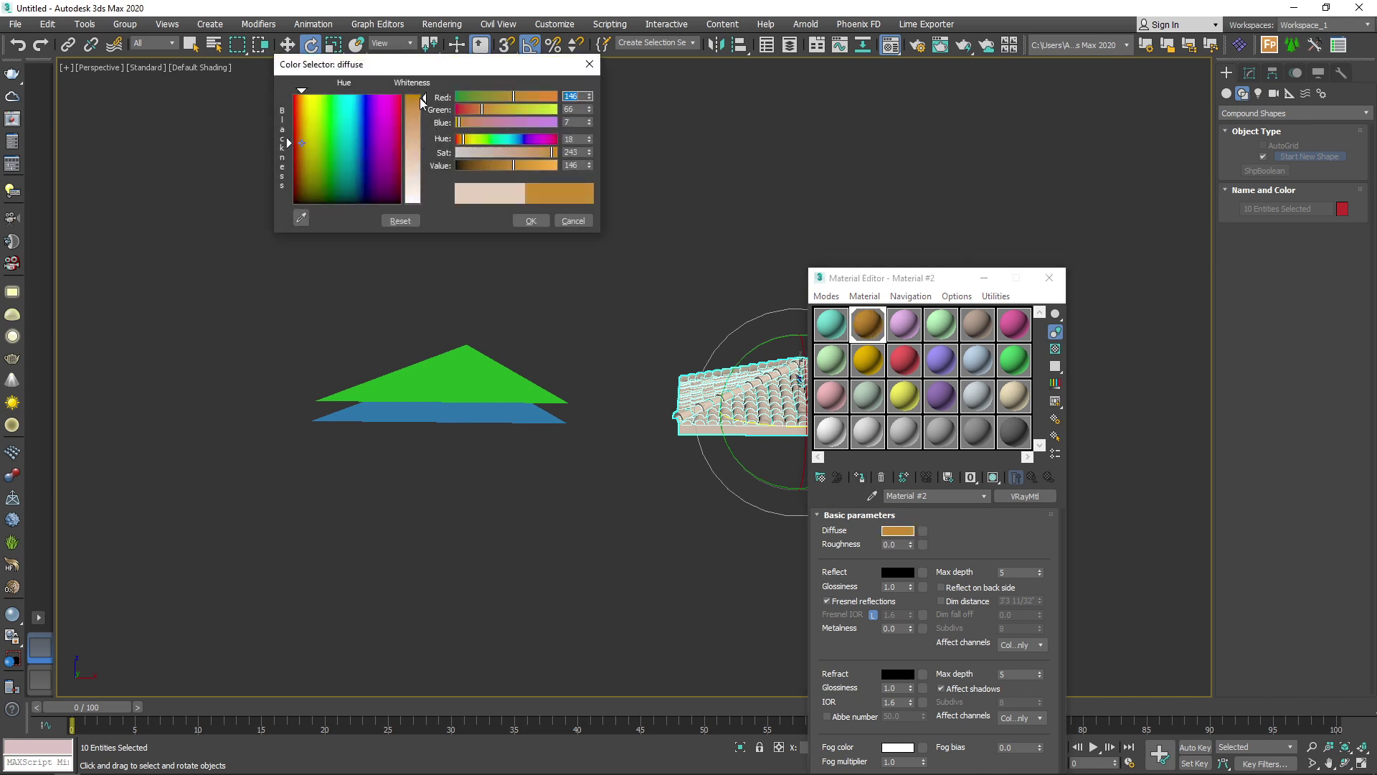
left_click_drag(300, 143, 299, 151)
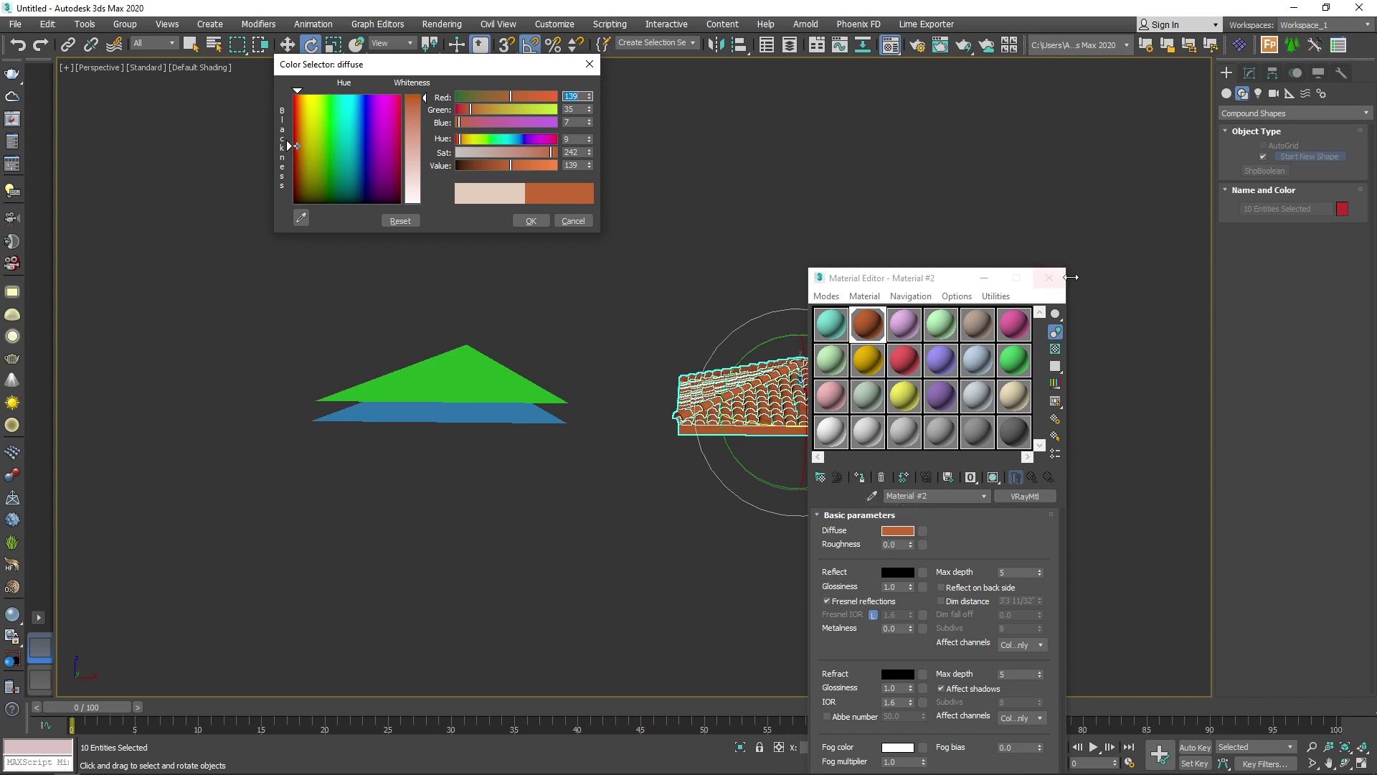
left_click(1048, 287)
Step: Select the roof base Box001, assign the beige Material #18 to it, and close the Material Editor
left_click(846, 441)
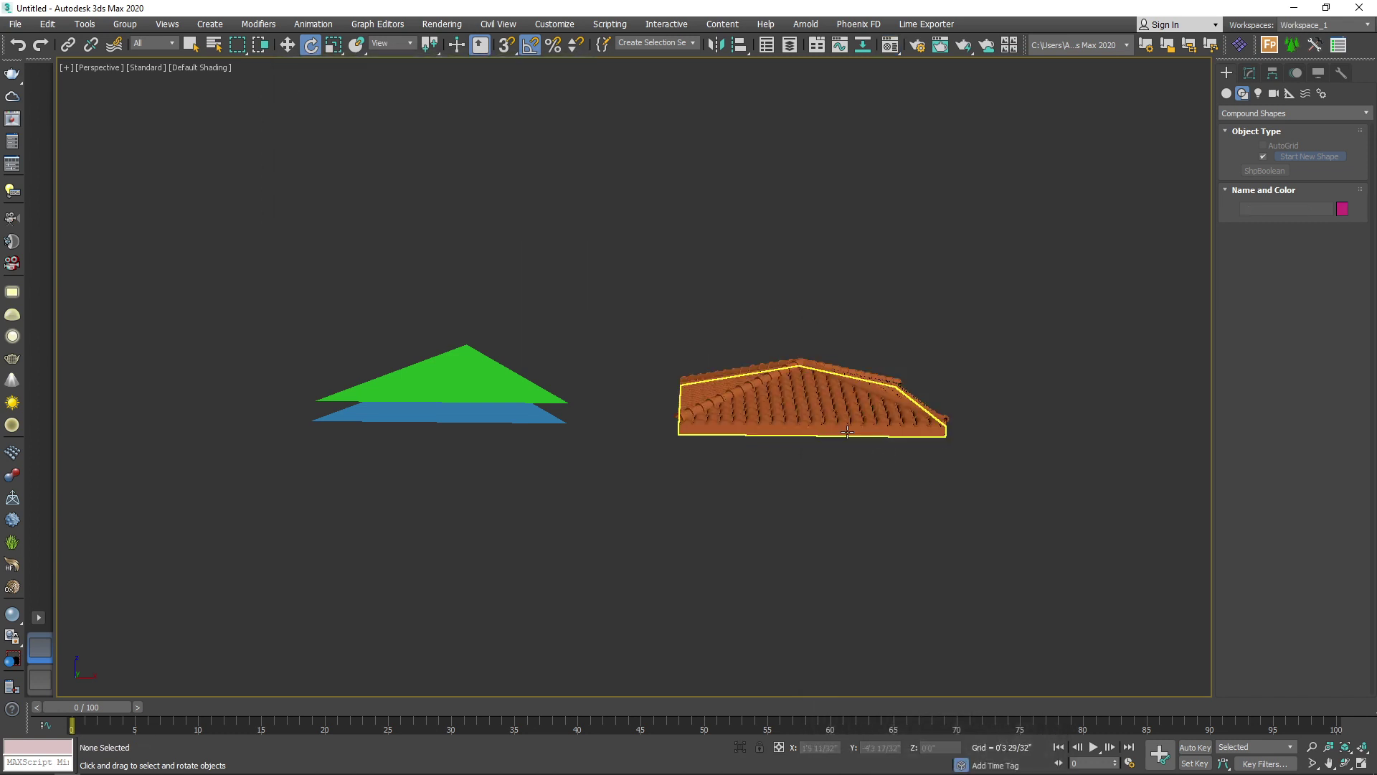
left_click(812, 414)
key("m")
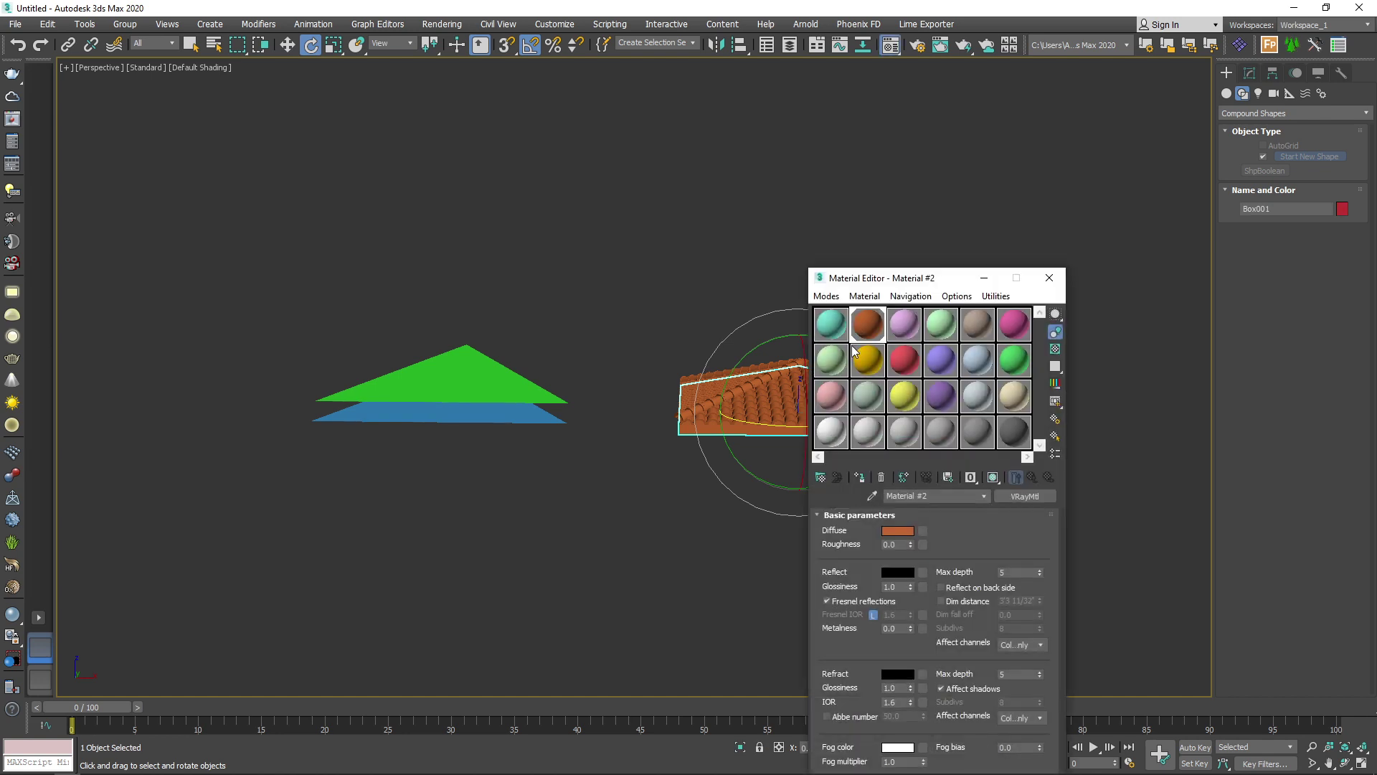
left_click(832, 433)
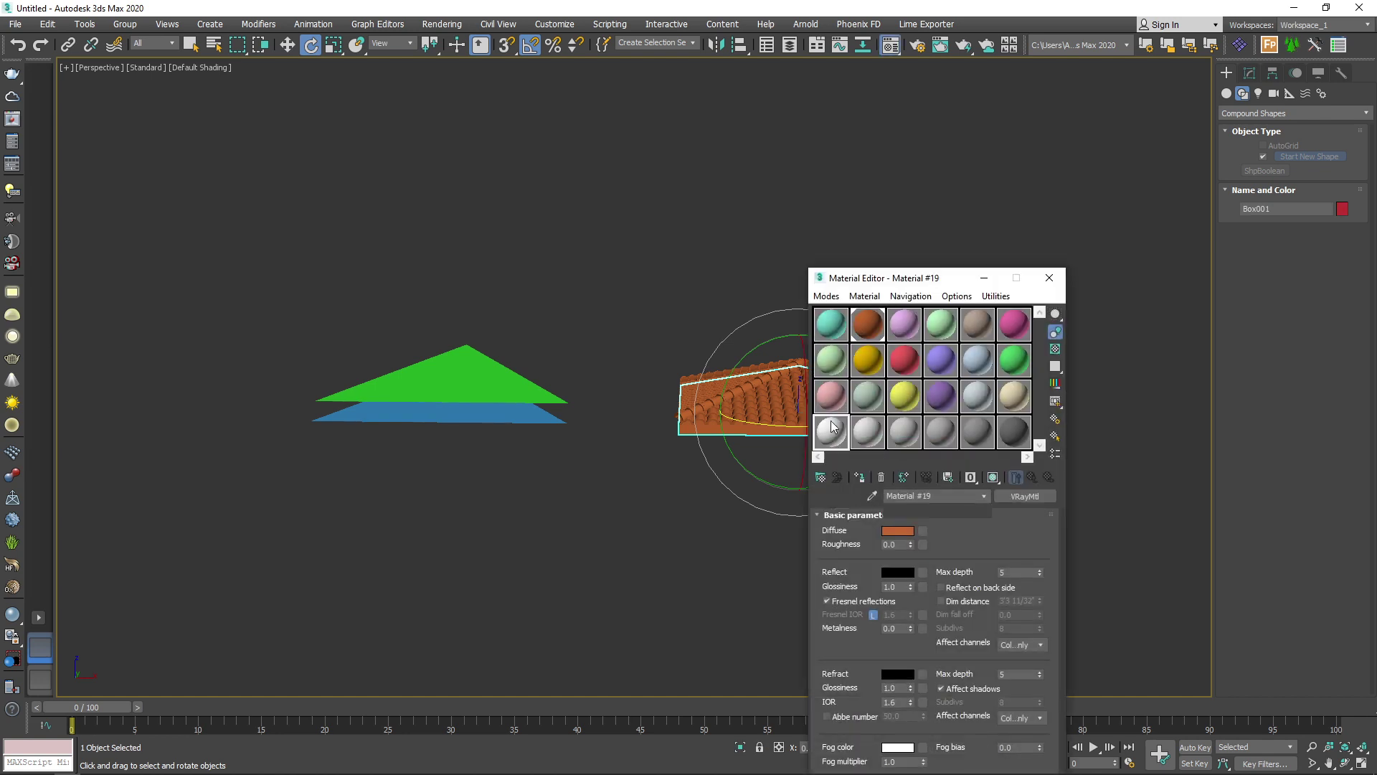
left_click(1014, 395)
left_click(860, 478)
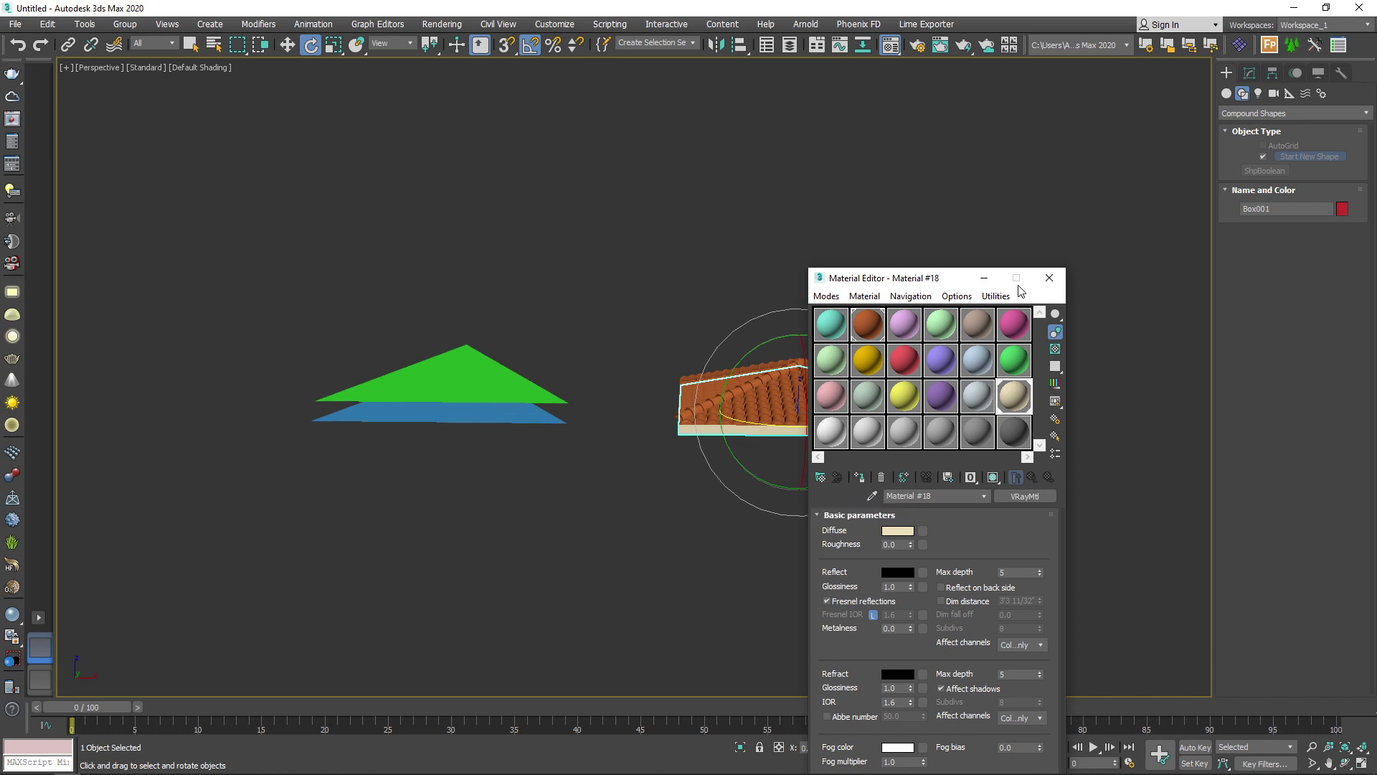
left_click(1049, 277)
Step: Delete the two spare shapes beside the tiled roof, the green pyramid and the blue one below it
left_click(1044, 370)
left_click_drag(632, 231, 286, 510)
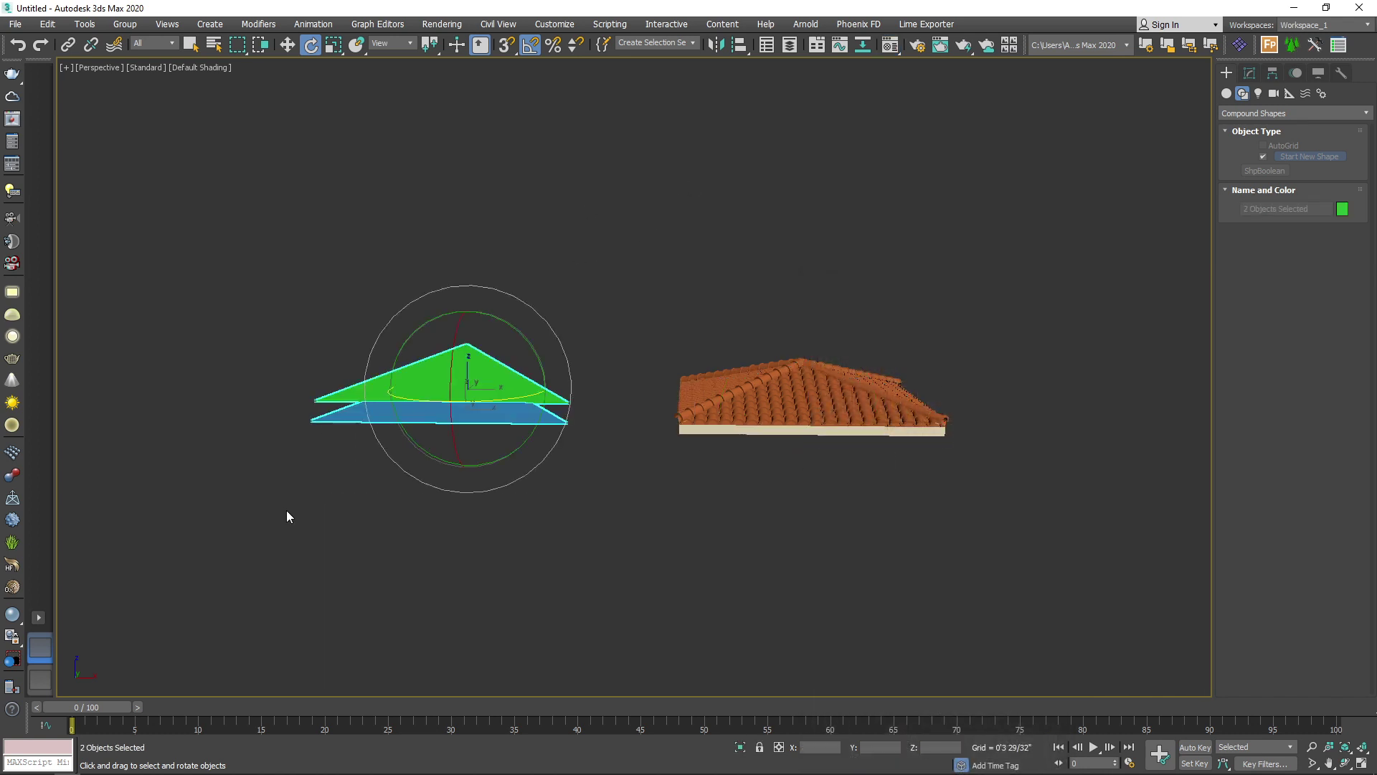
key("Delete")
middle_click_drag(1026, 361, 825, 371)
middle_click_drag(825, 371, 858, 347, "alt")
Step: Edit the roof base at Polygon level and select its four vertical side faces
left_click(718, 400)
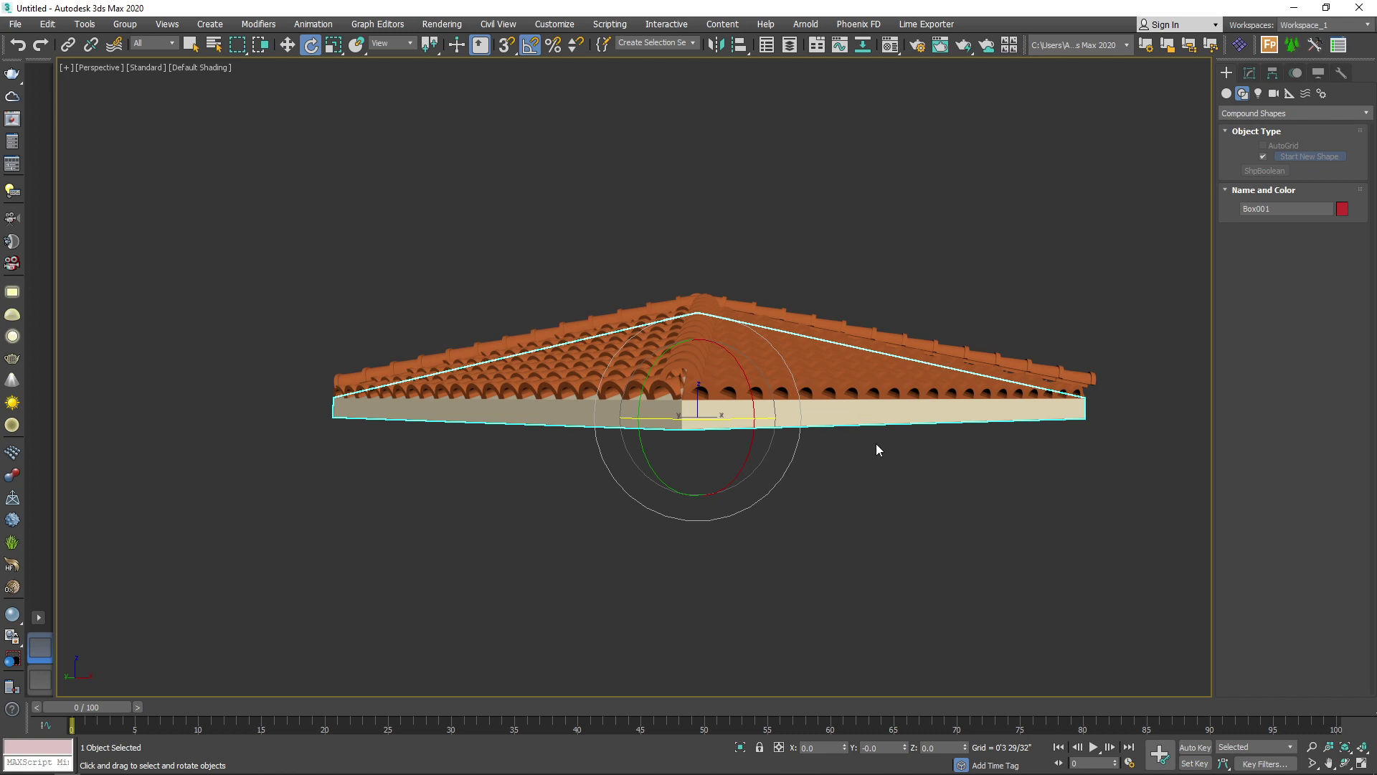
right_click(846, 411)
left_click(1252, 80)
left_click(1251, 74)
left_click(1309, 296)
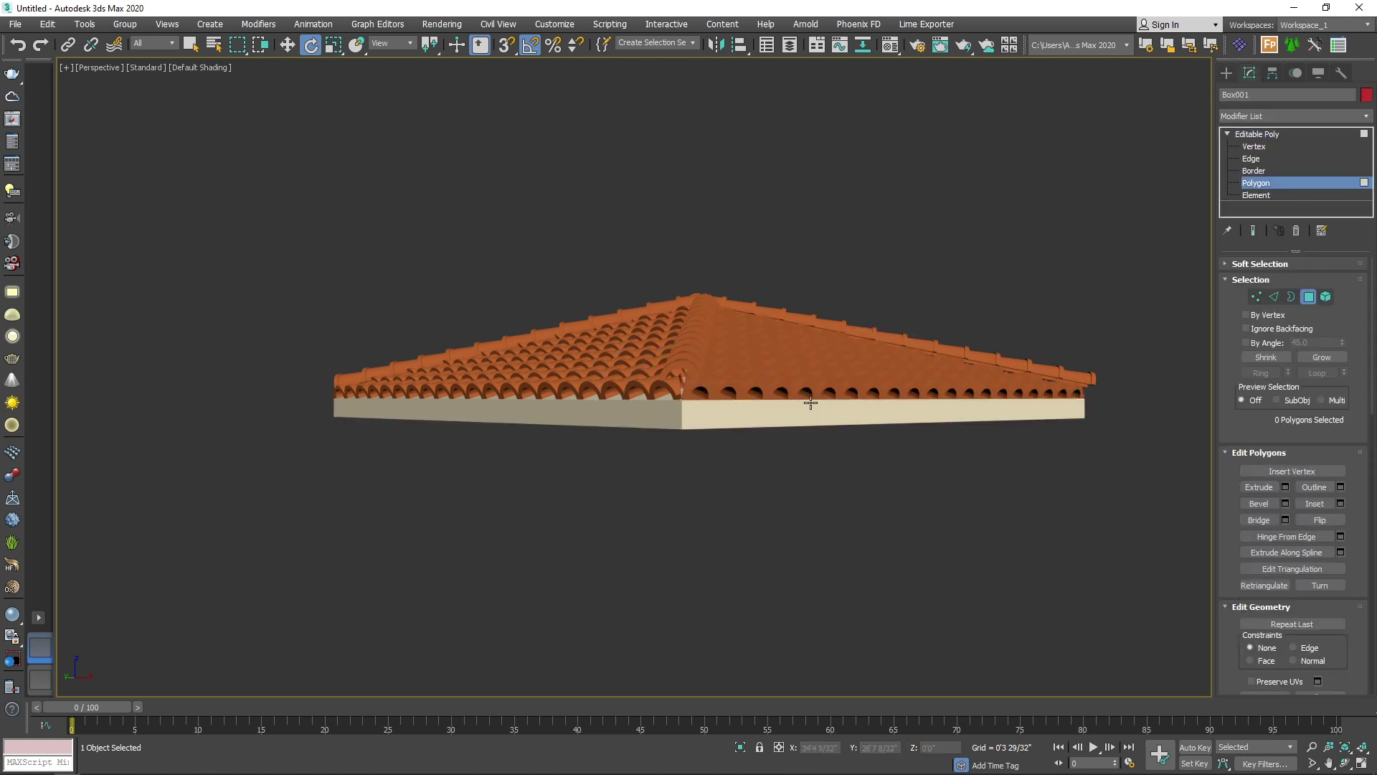
left_click(811, 407)
key("w")
left_click(615, 410, "ctrl")
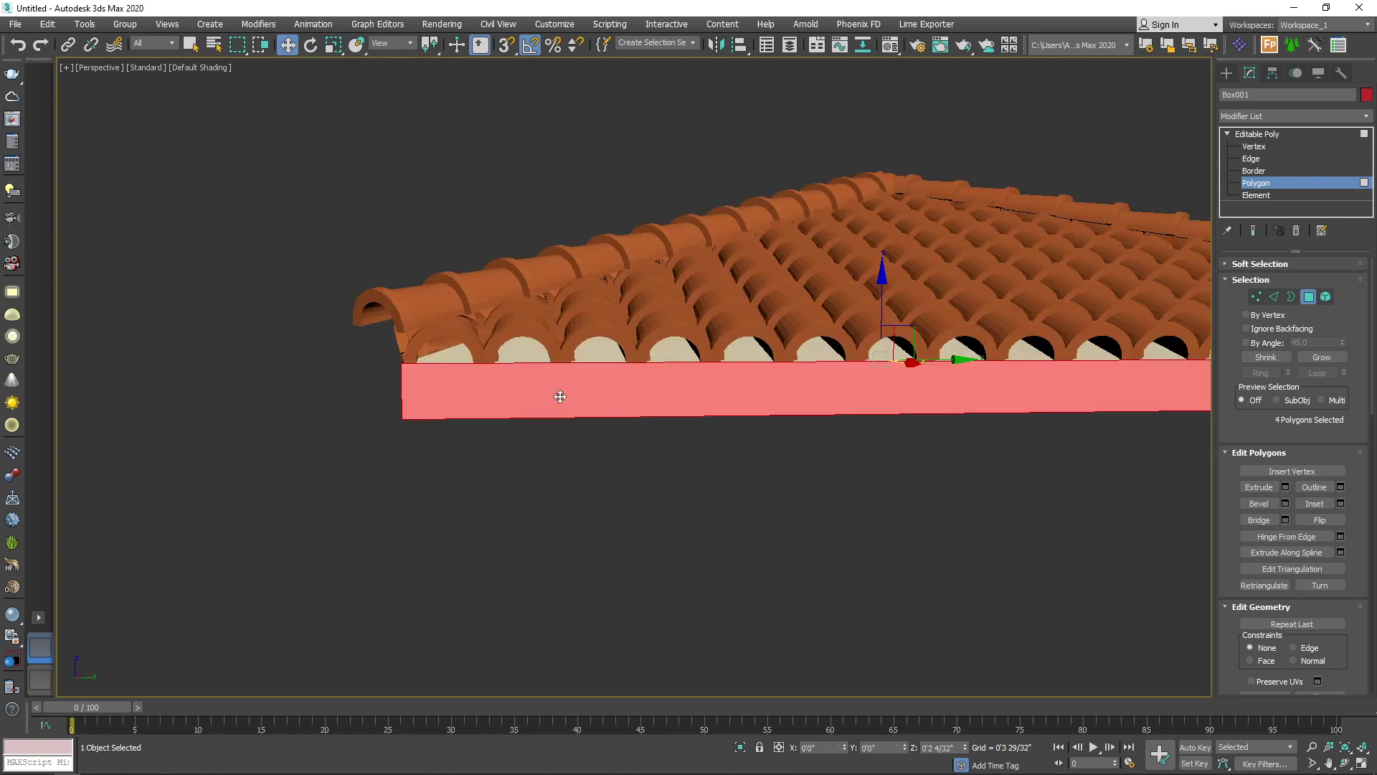
Step: Inset the four side faces of the roof base to leave a thin border around each
left_click(1340, 504)
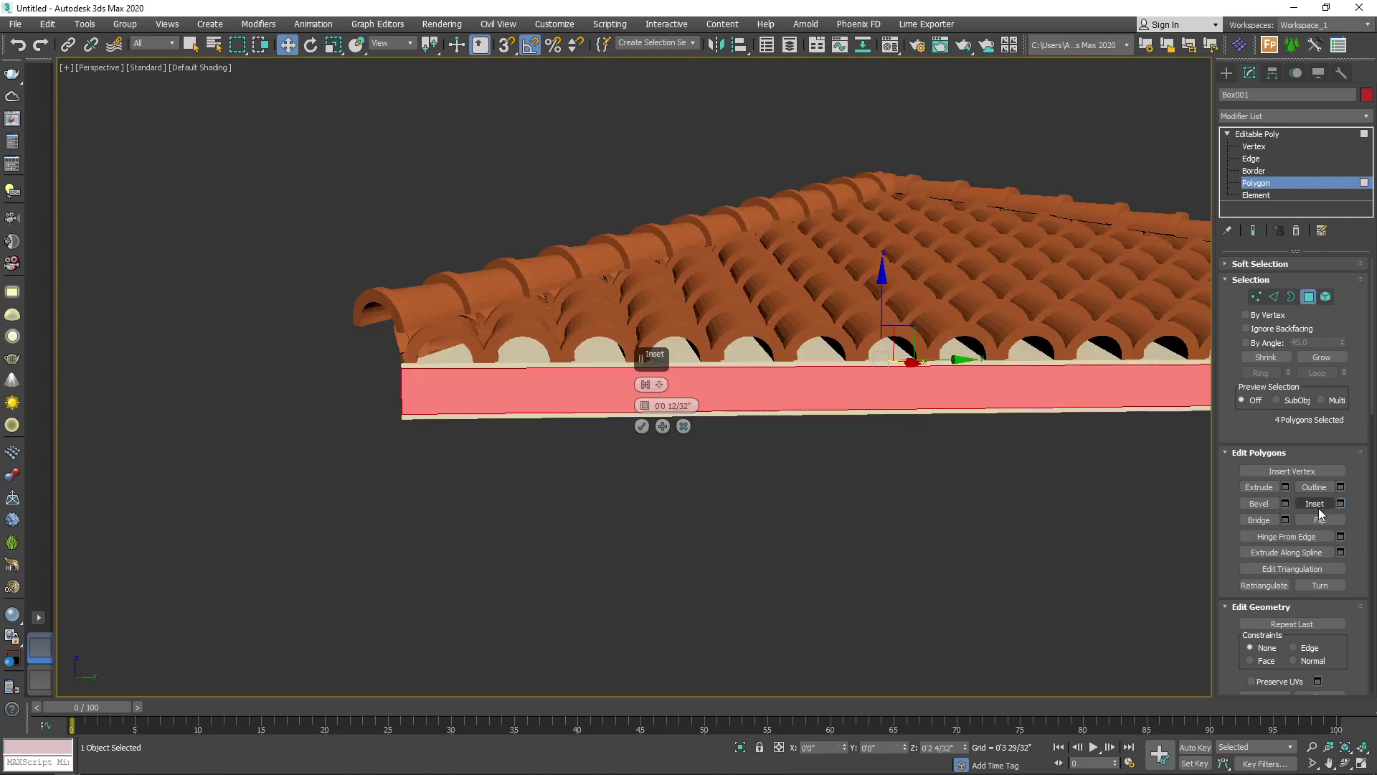
left_click_drag(644, 414, 450, 402)
middle_click_drag(450, 401, 338, 409, "alt")
left_click(642, 426)
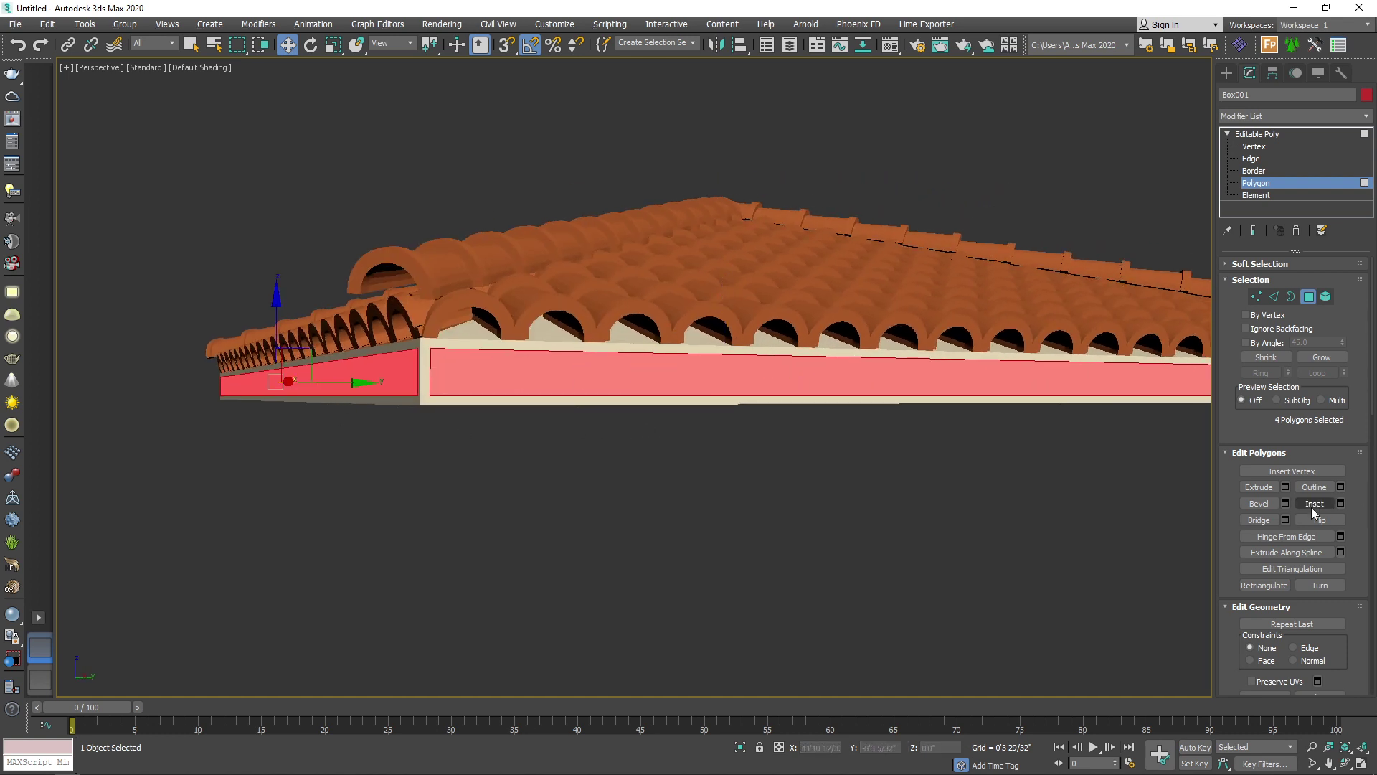
Step: Extrude the inset side faces inward by about -0'0 11/32" to recess the fascia panels
left_click(1286, 487)
left_click_drag(647, 411, 649, 464)
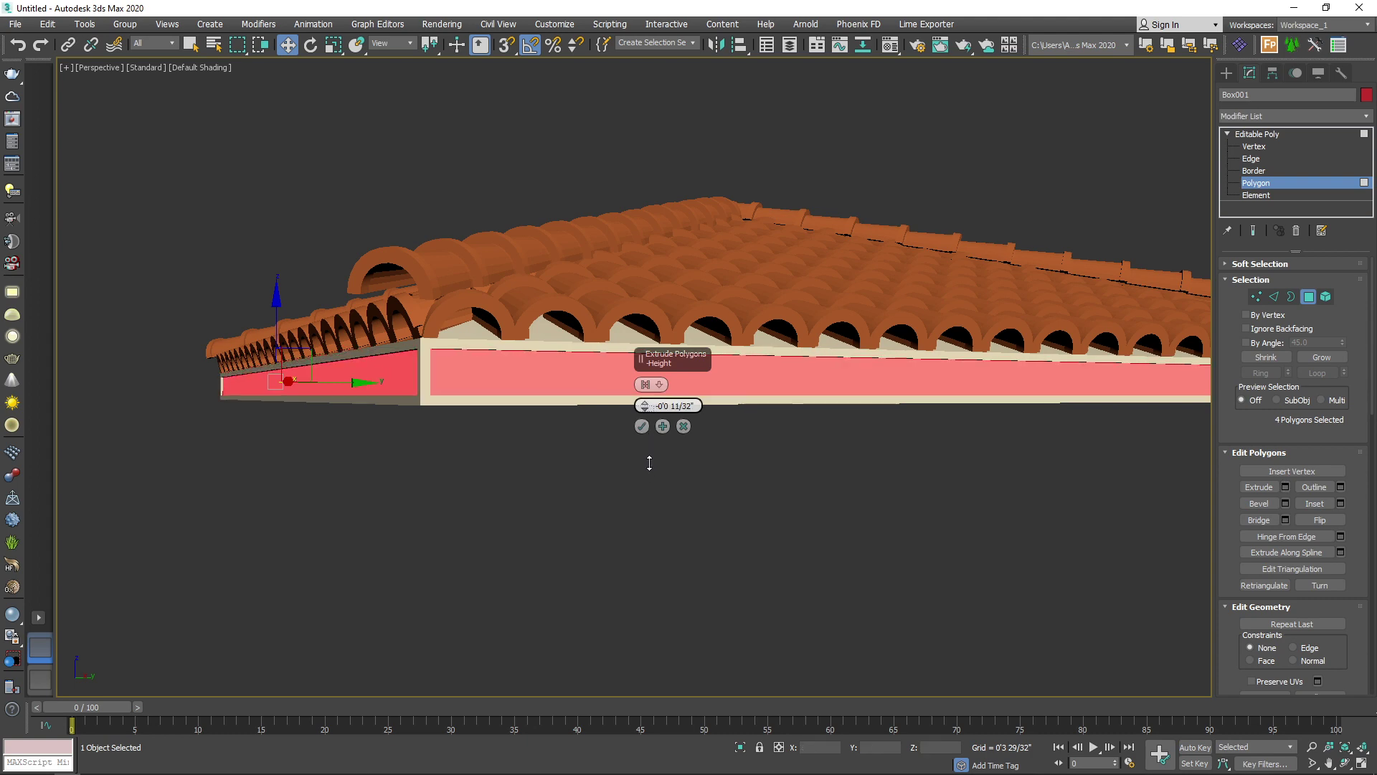
middle_click_drag(649, 463, 691, 335, "alt")
left_click(643, 429)
Step: Select the underside face of the roof base and inset it to form a narrow border
left_click(655, 304)
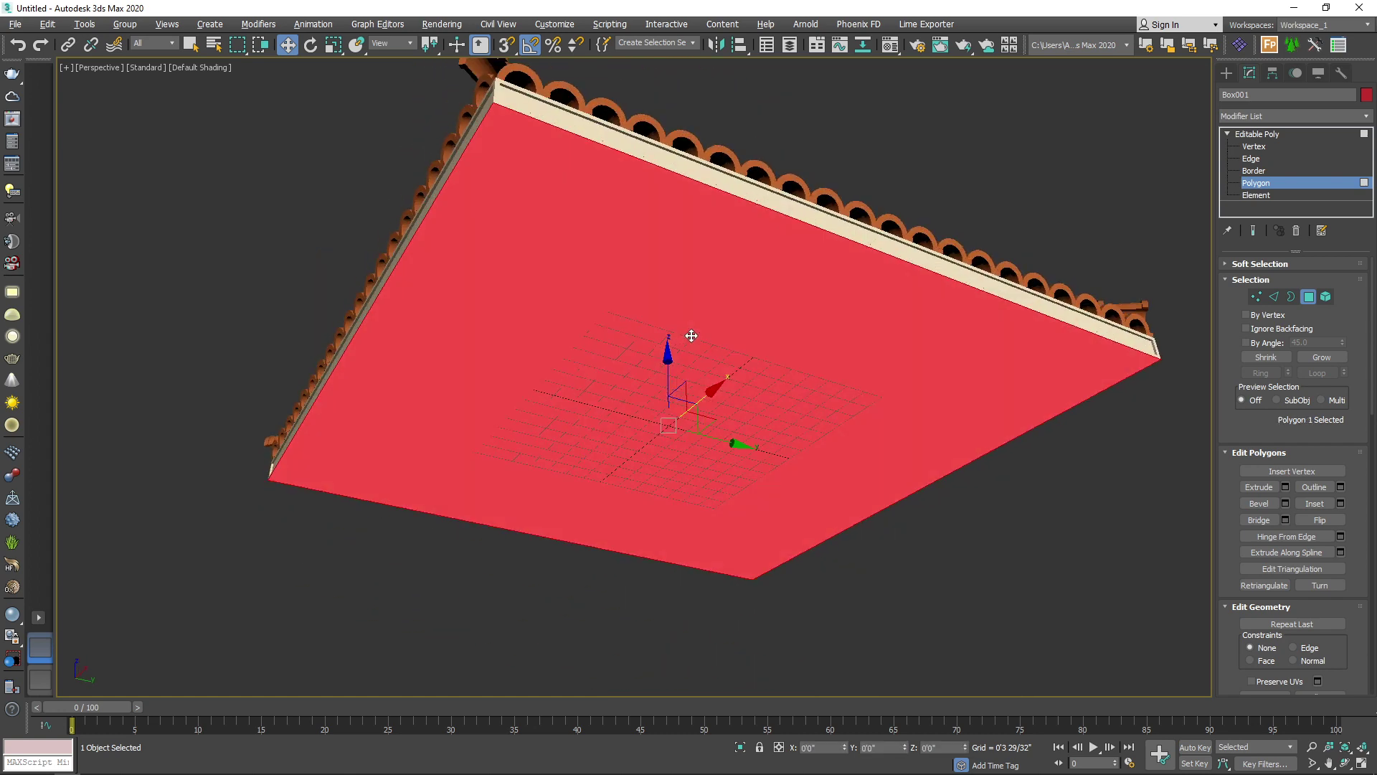
left_click(1341, 503)
left_click_drag(646, 411, 641, 391)
left_click(644, 427)
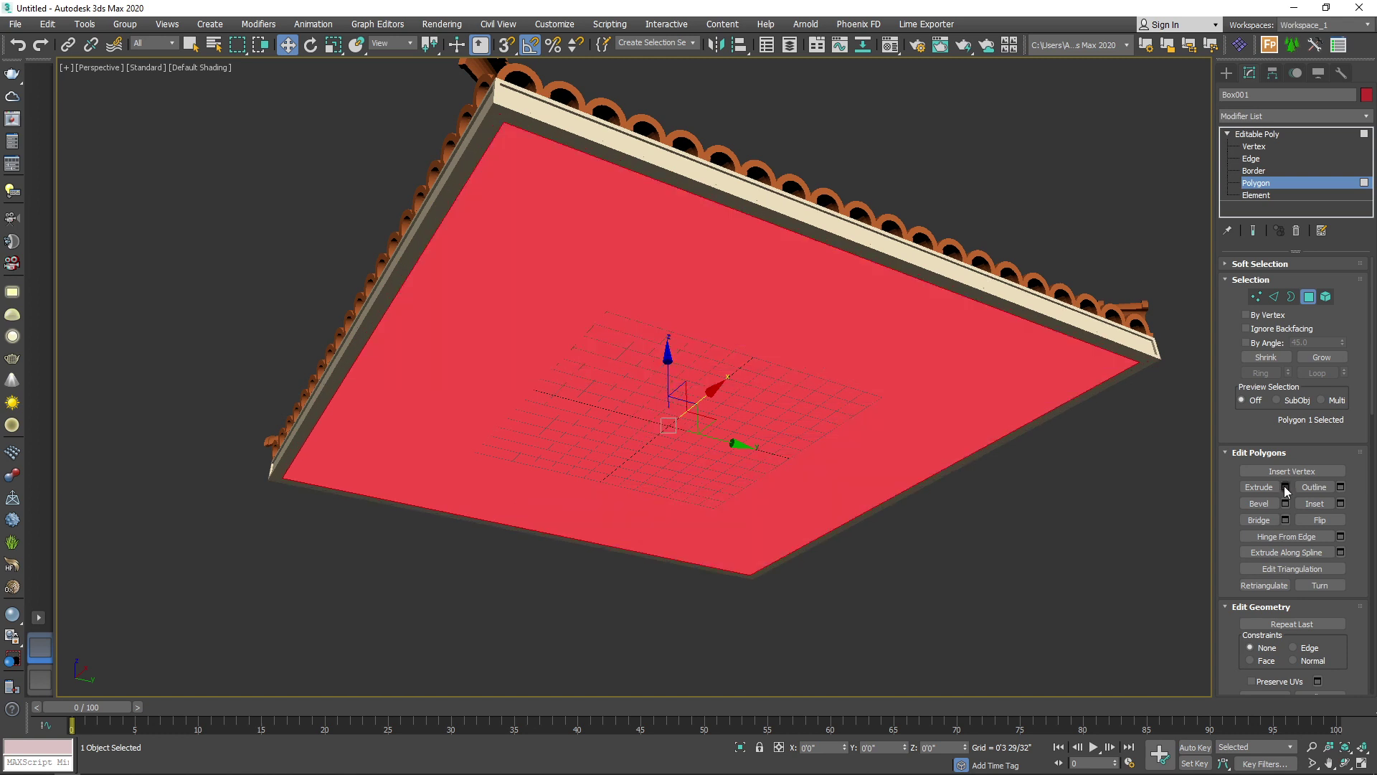
Step: Extrude the inset underside face inward with a height of -0'1 1/32"
left_click(1285, 488)
mouse_move(646, 407)
left_mouse_down()
mouse_move(638, 423)
mouse_move(636, 411)
left_mouse_up()
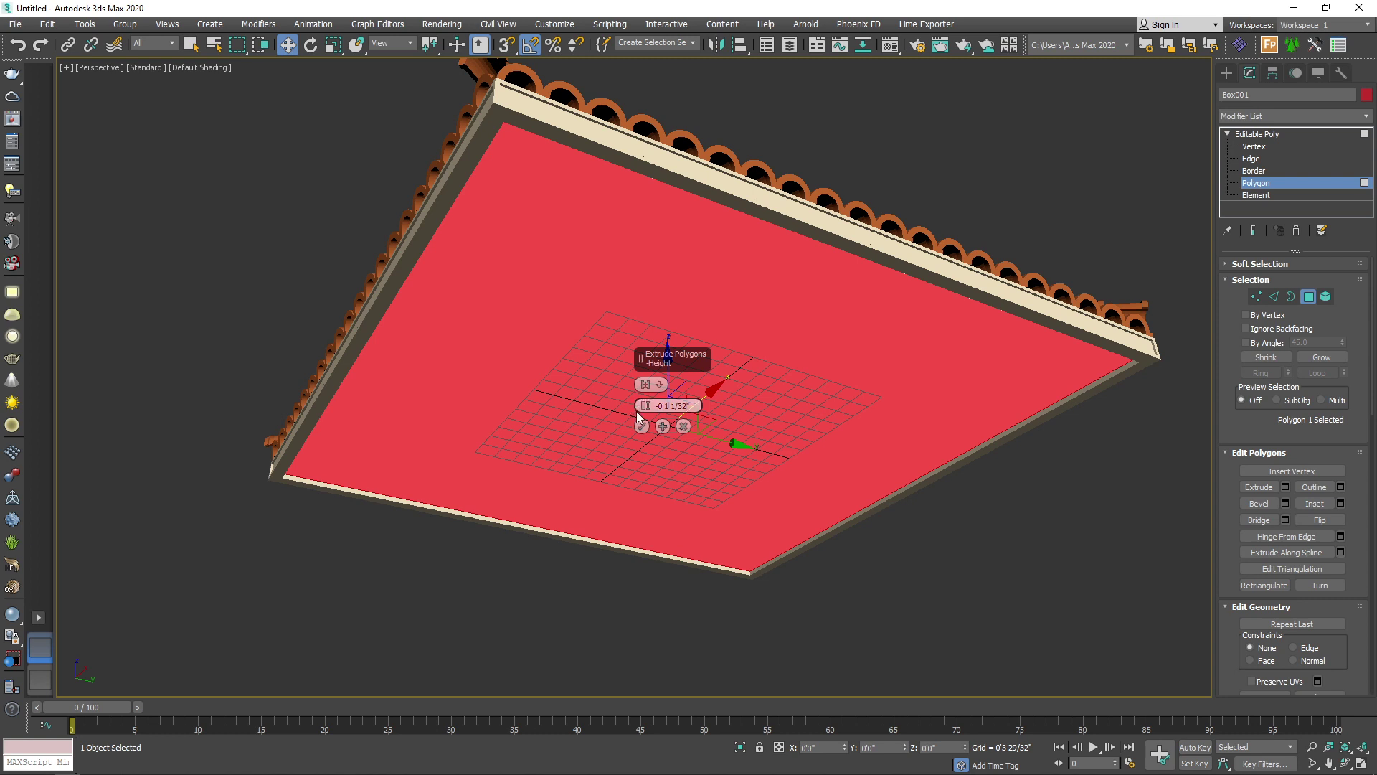
left_click(642, 427)
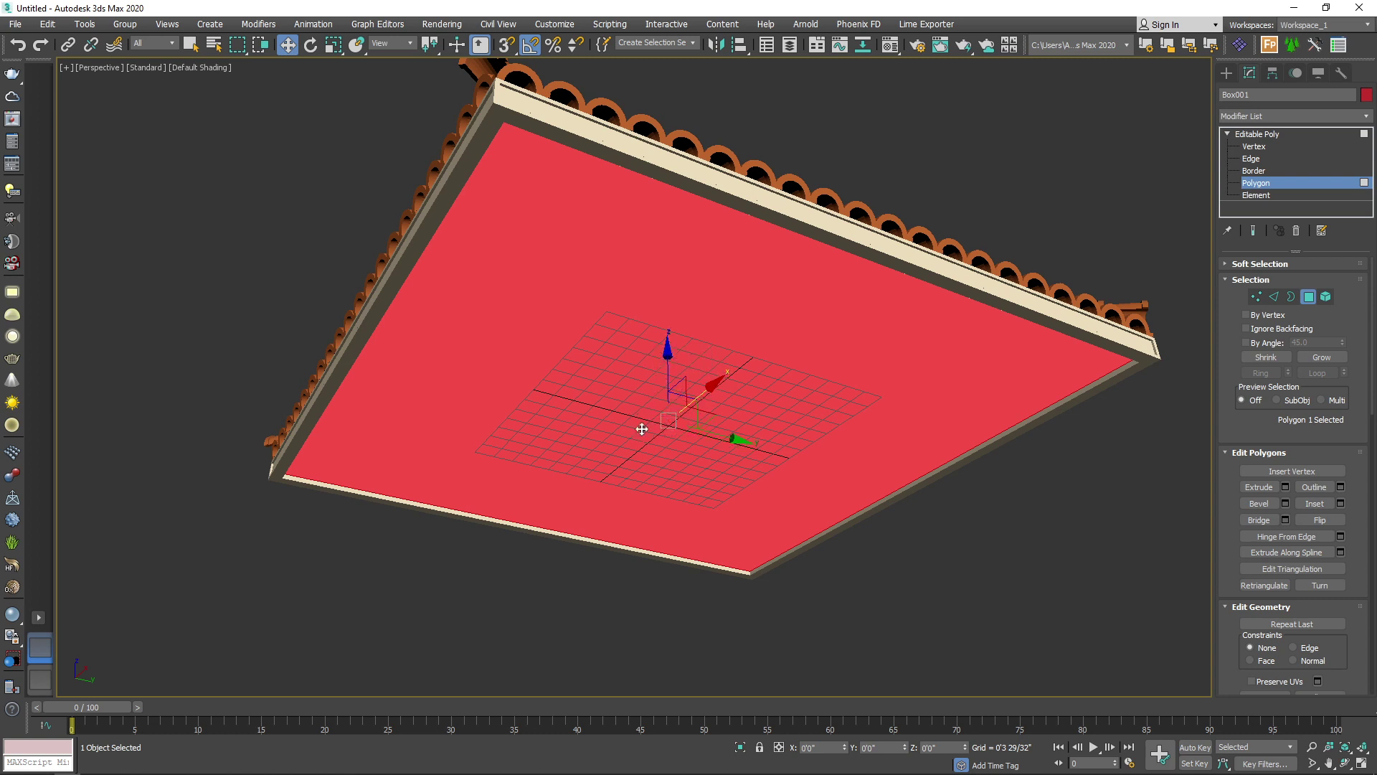
Step: Inset the recessed underside face again by 0'5 26/32"
left_click(1341, 504)
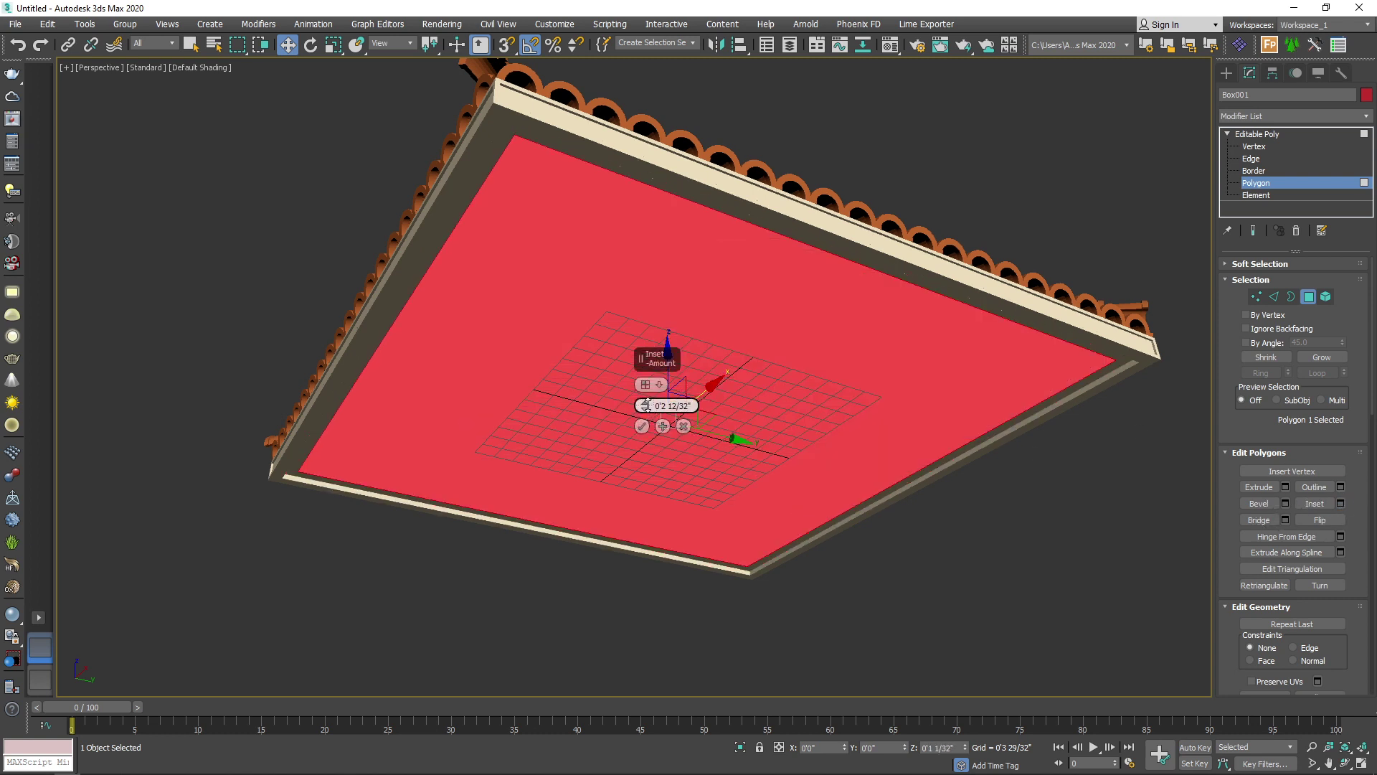
left_click_drag(648, 405, 615, 345)
mouse_move(578, 422)
middle_mouse_down("alt")
mouse_move(566, 329)
mouse_move(575, 428)
middle_mouse_up("alt")
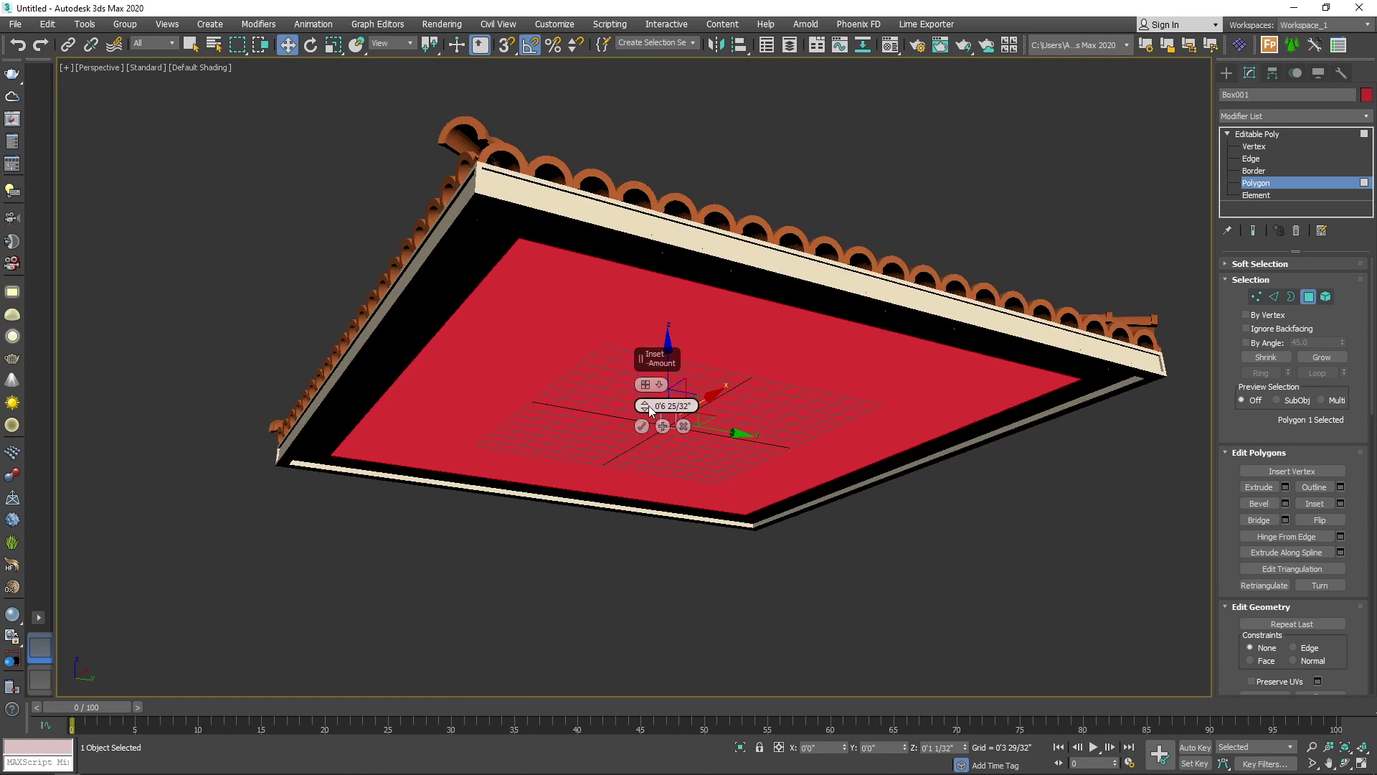
left_click_drag(649, 408, 645, 424)
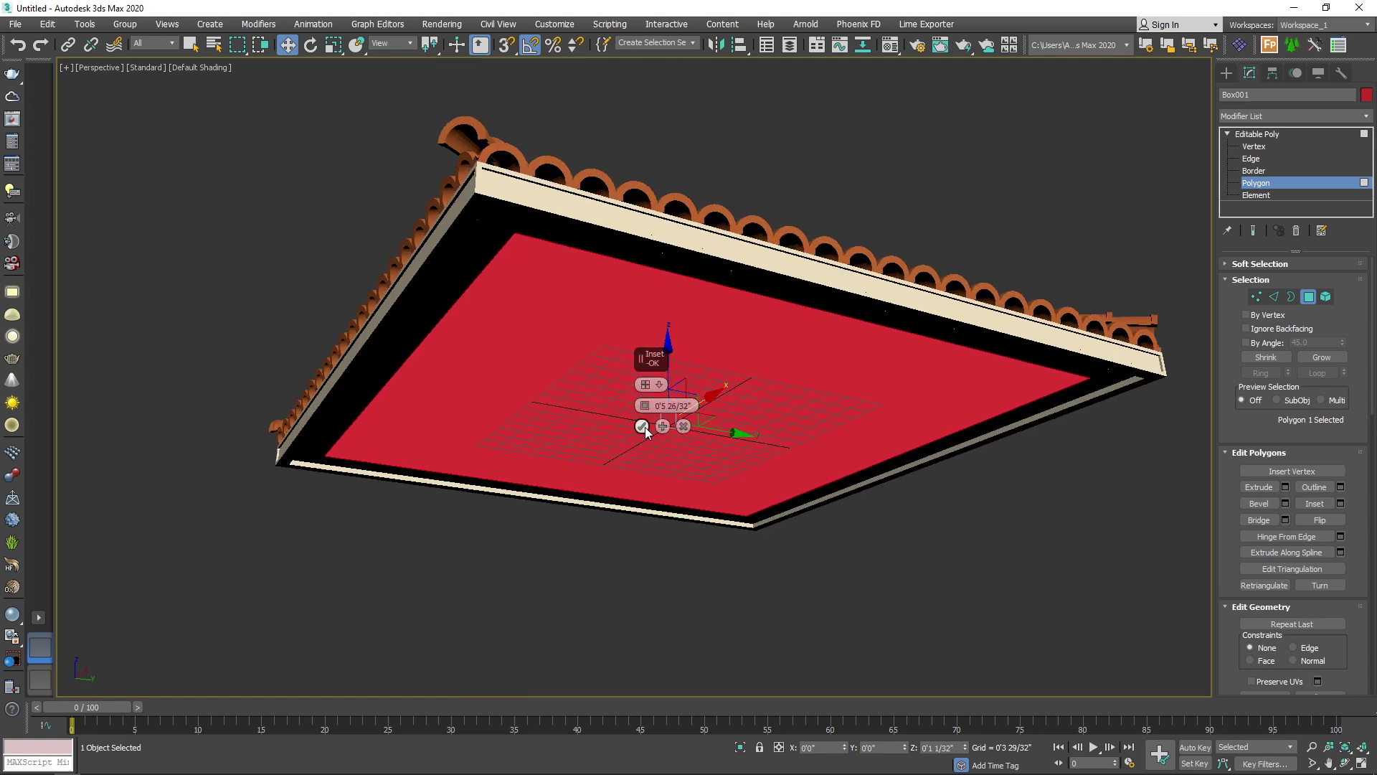
left_click(642, 426)
Step: Extrude the inner underside face downward to about Z -0'5 28/32", forming a block beneath the roof
left_click(1286, 488)
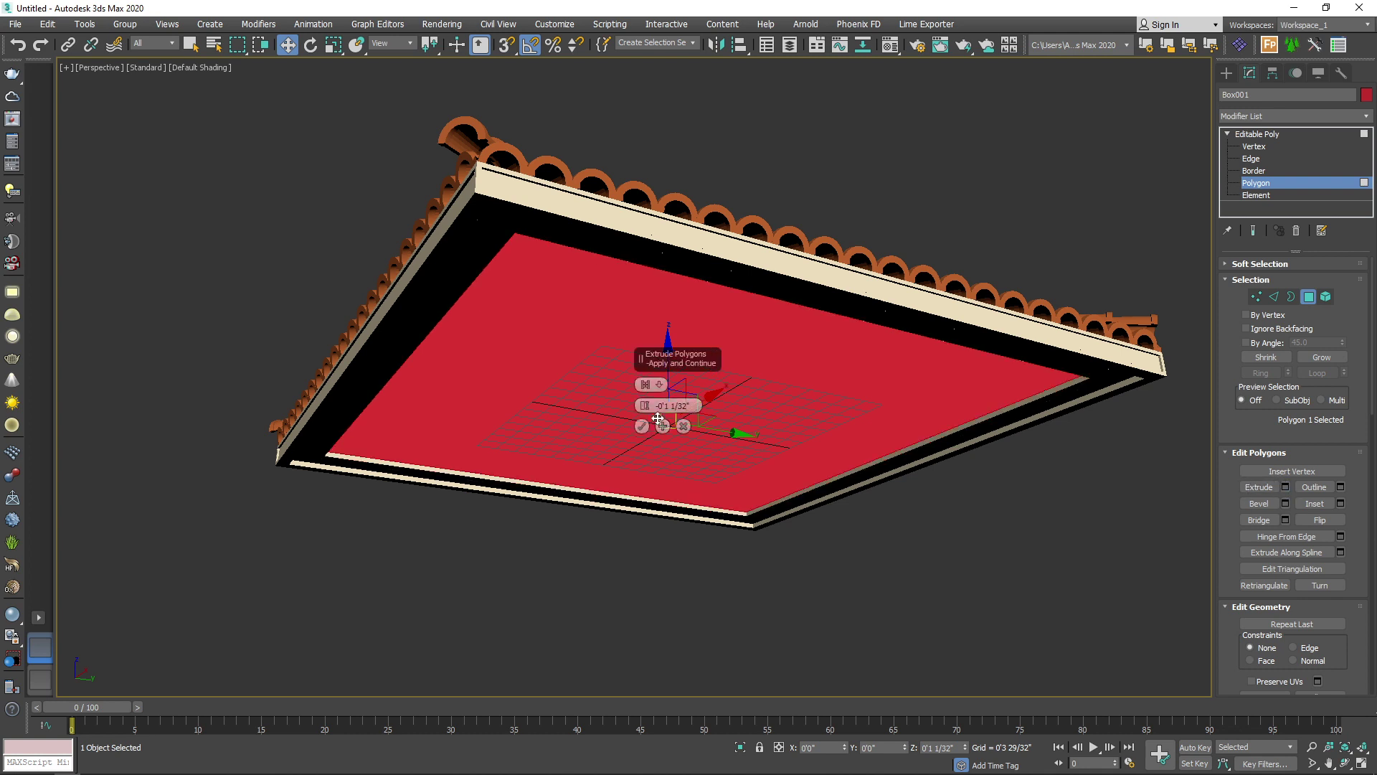
left_click_drag(644, 406, 628, 291)
left_click(643, 426)
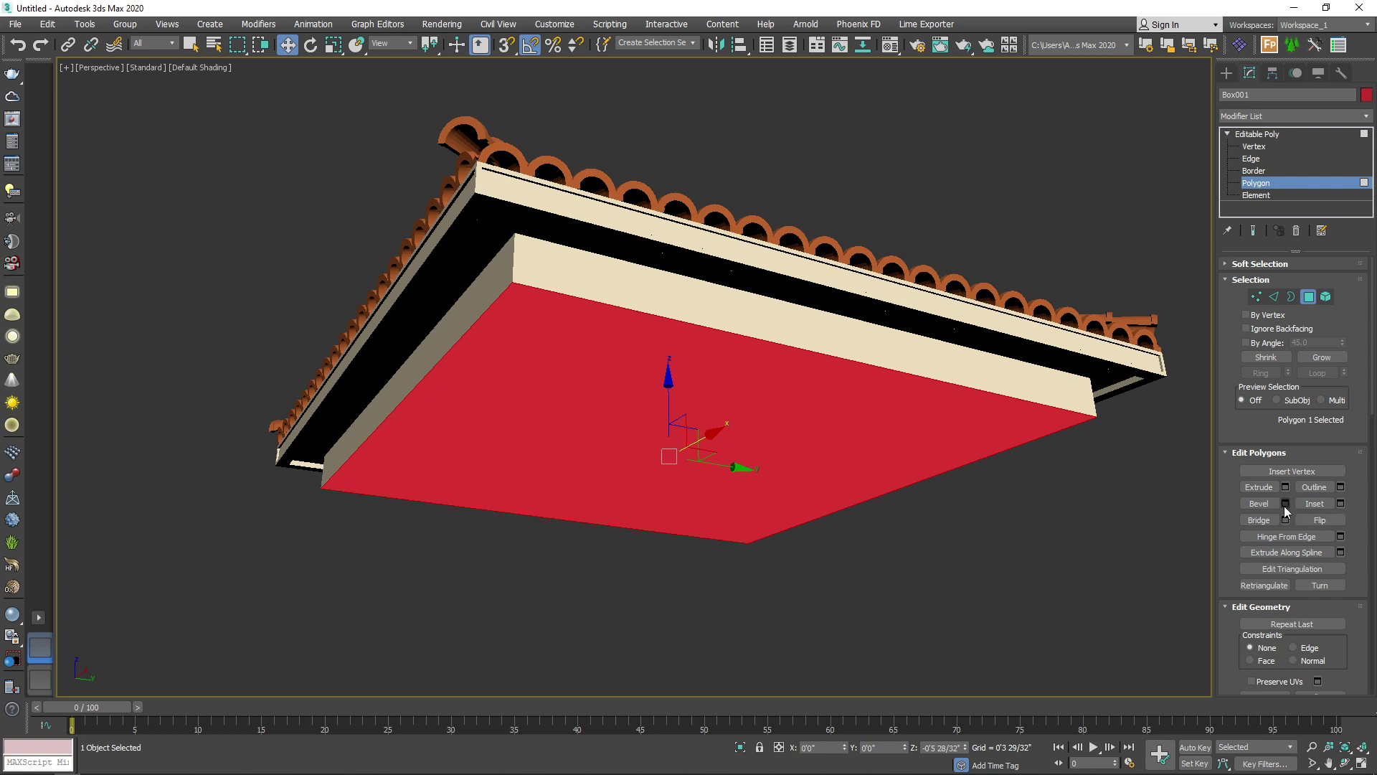
Step: Bevel the block's bottom face downward and inward to about Z -0'8 21/32", then leave polygon editing and deselect the base
left_click(1286, 488)
left_click(646, 450)
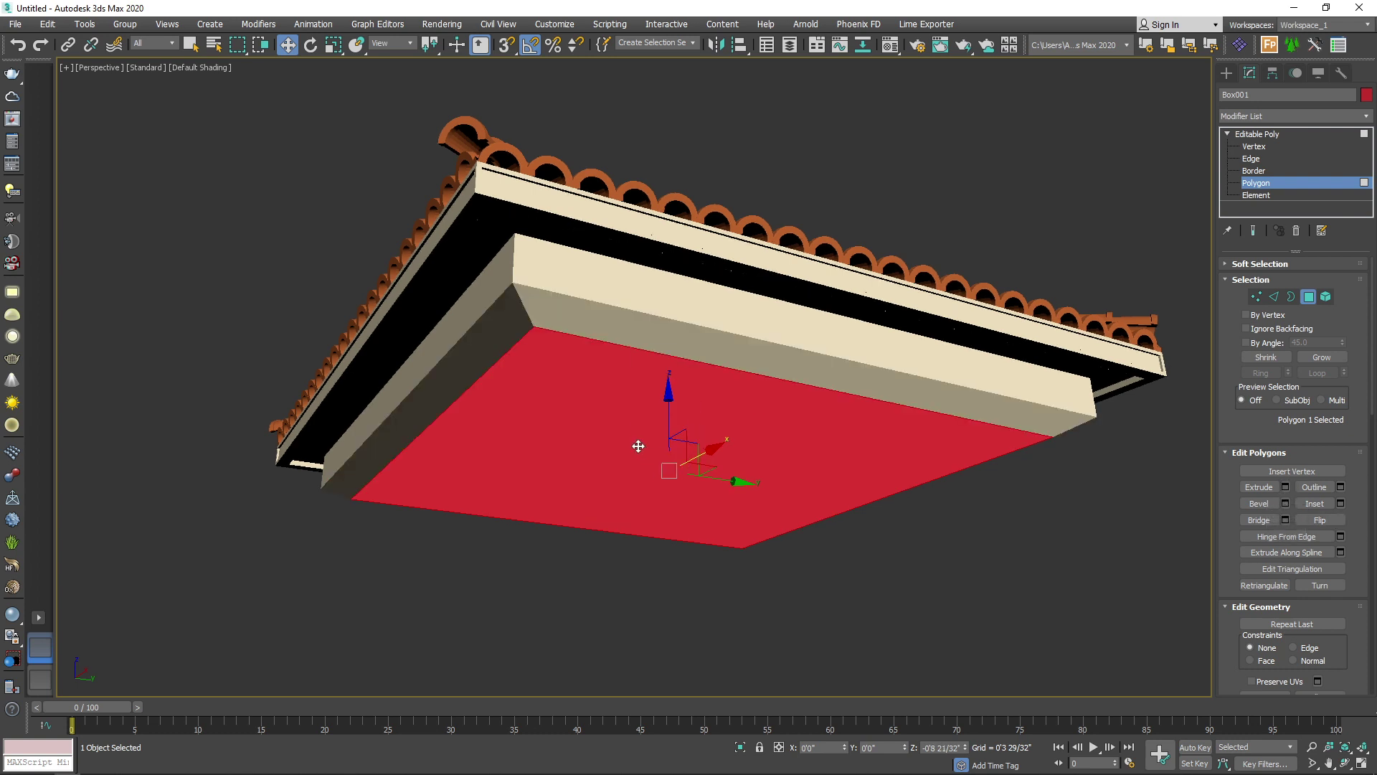
scroll(817, 403, "down", 2)
left_click(1304, 301)
left_click(1041, 402)
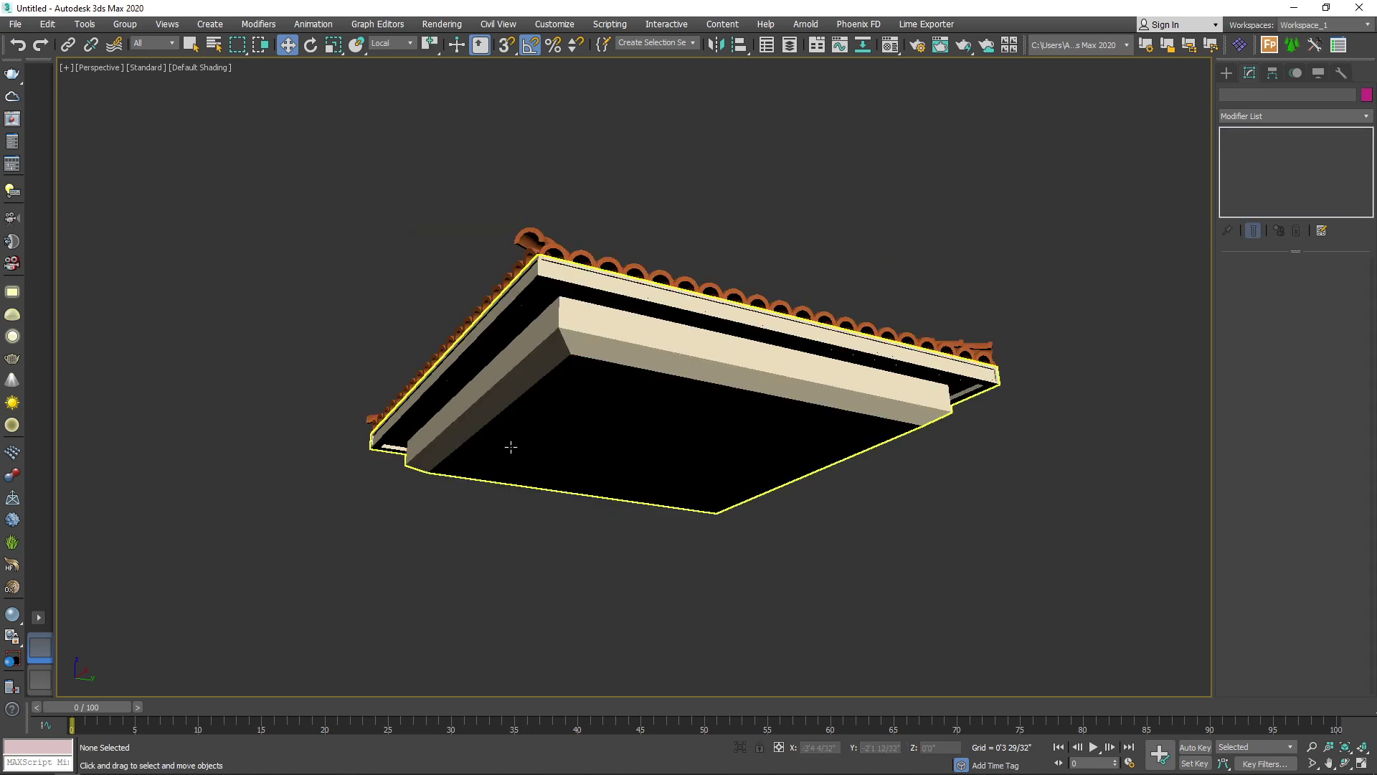
middle_click_drag(510, 445, 667, 408, "alt")
scroll(667, 409, "up", 4)
scroll(668, 409, "down", 5)
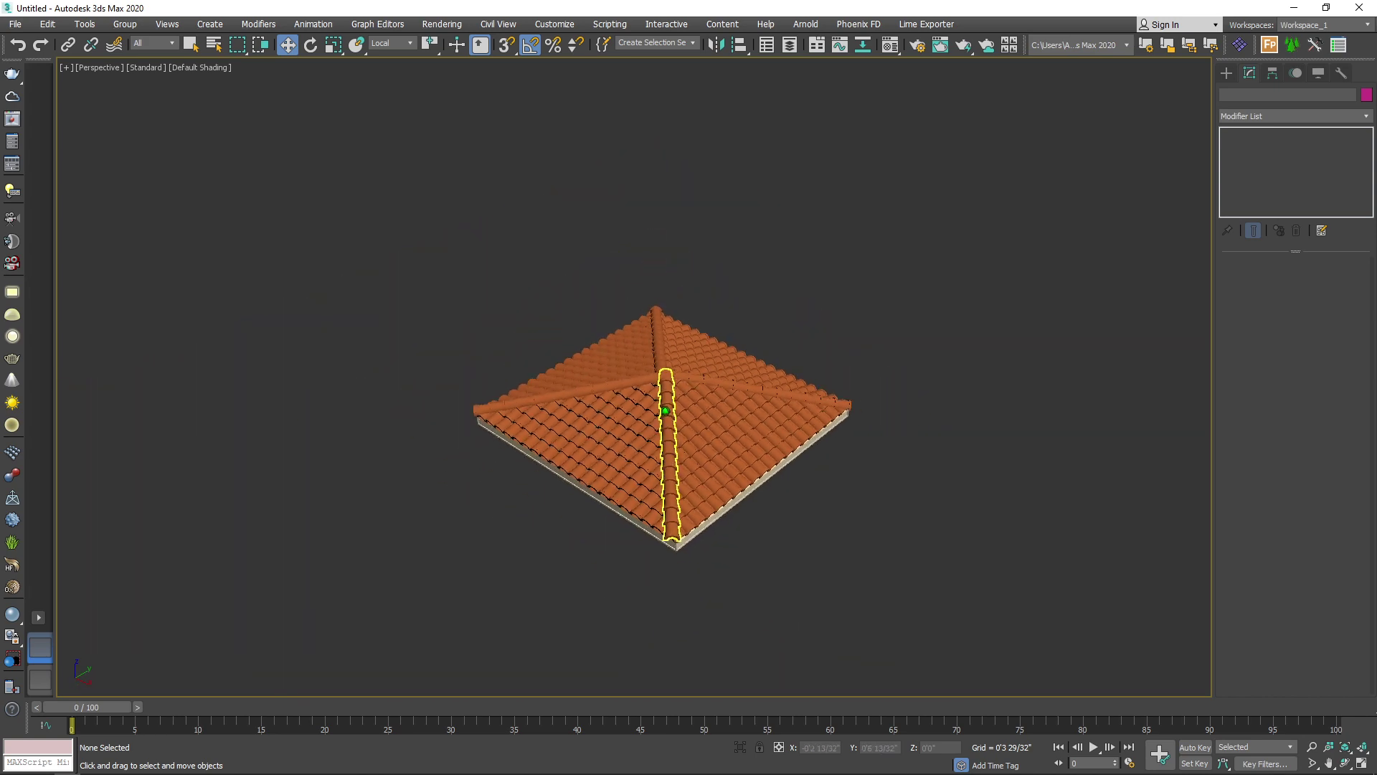
scroll(667, 409, "up", 4)
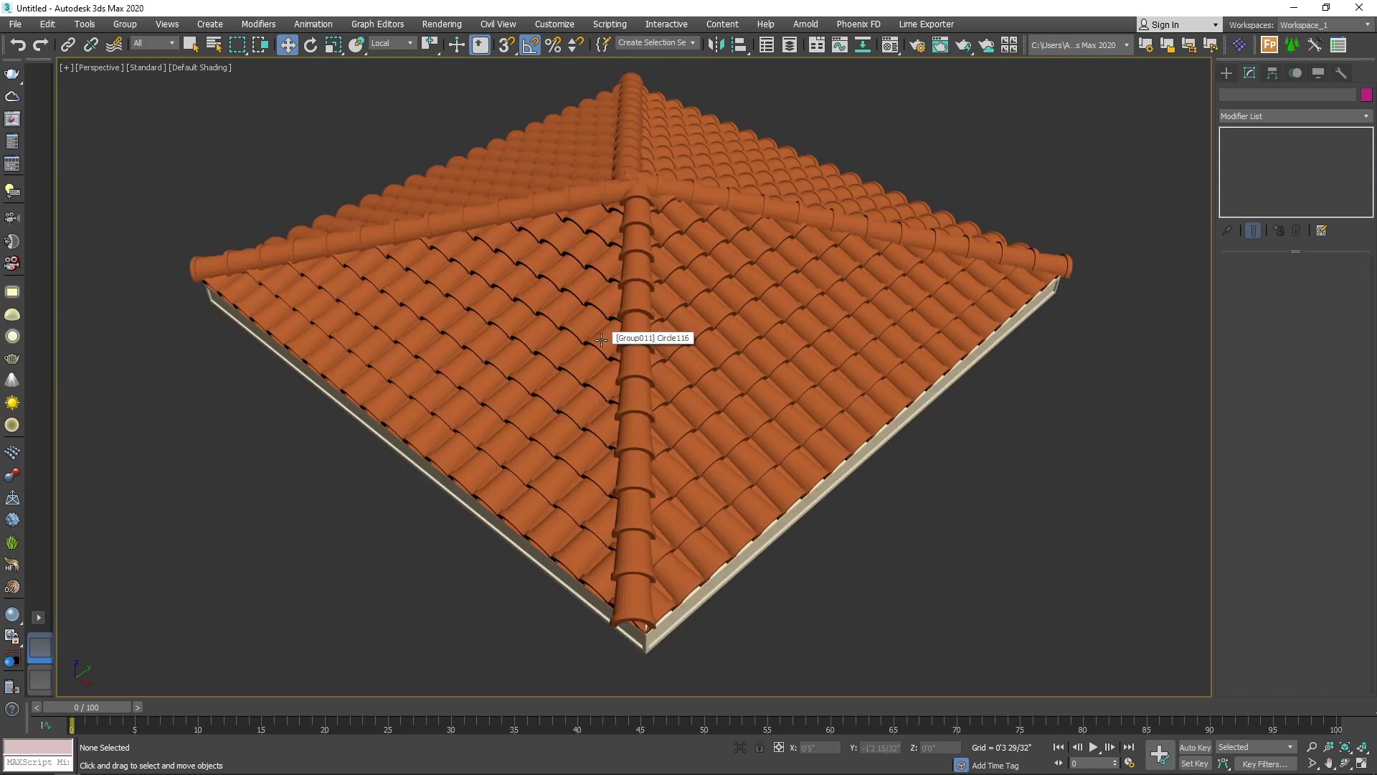